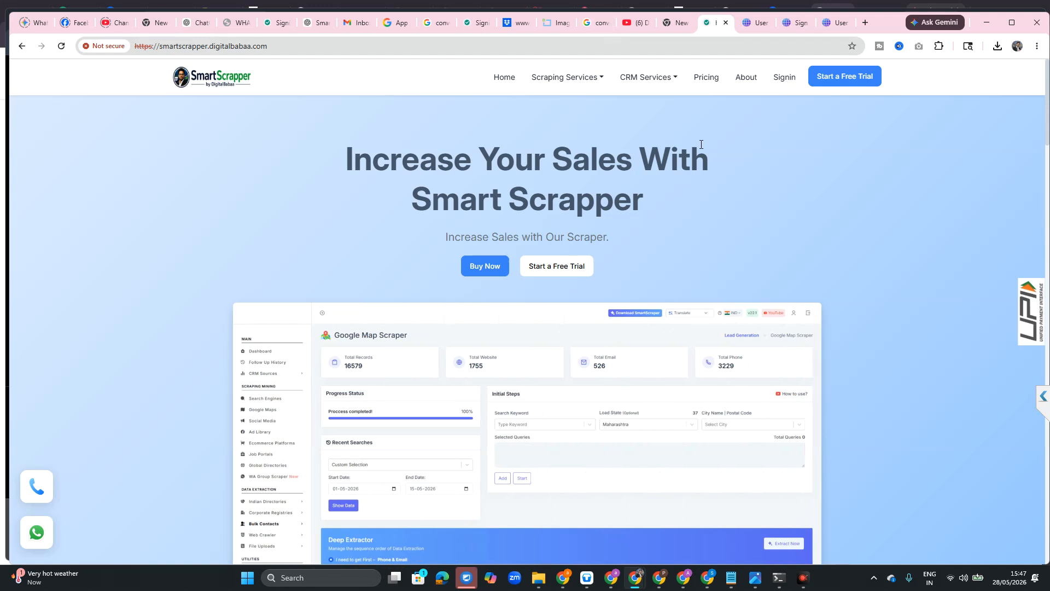
# Expand the scraping services menu and look over the listed services.
pyautogui.click(596, 82)
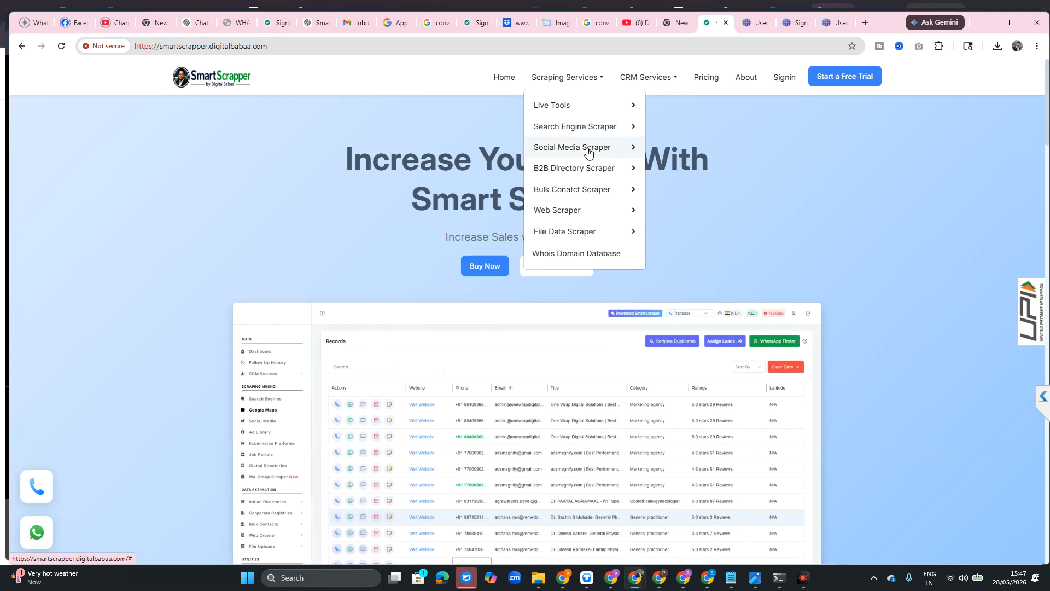
pyautogui.moveTo(588, 153)
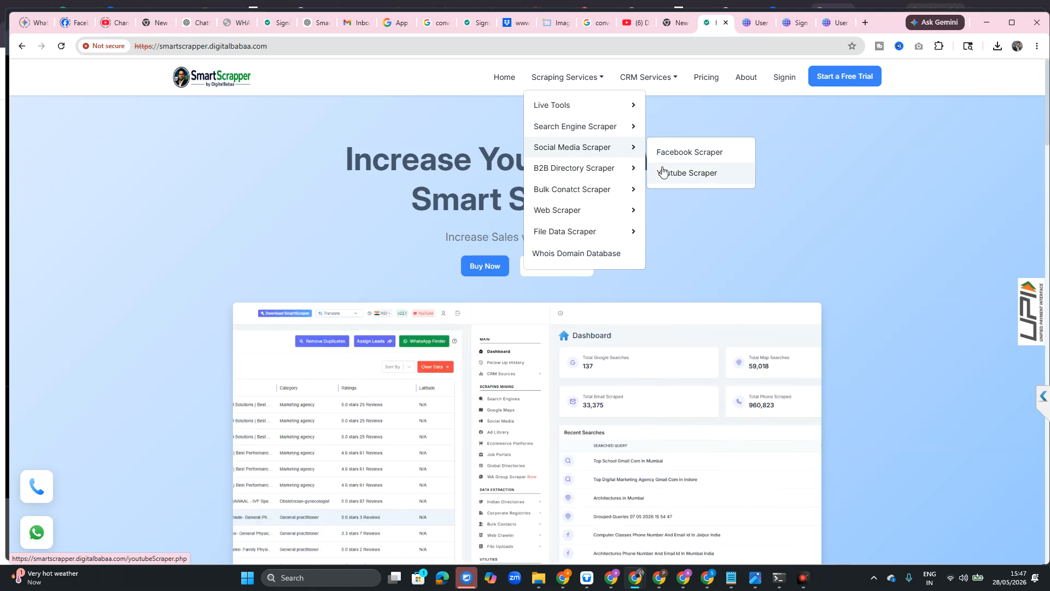
pyautogui.moveTo(595, 173)
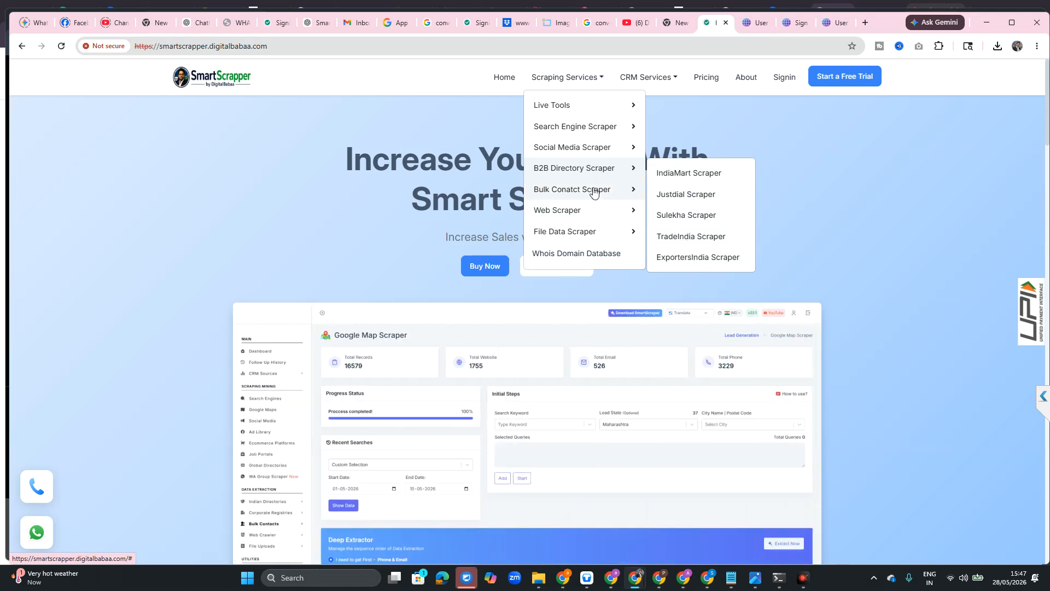
pyautogui.moveTo(595, 192)
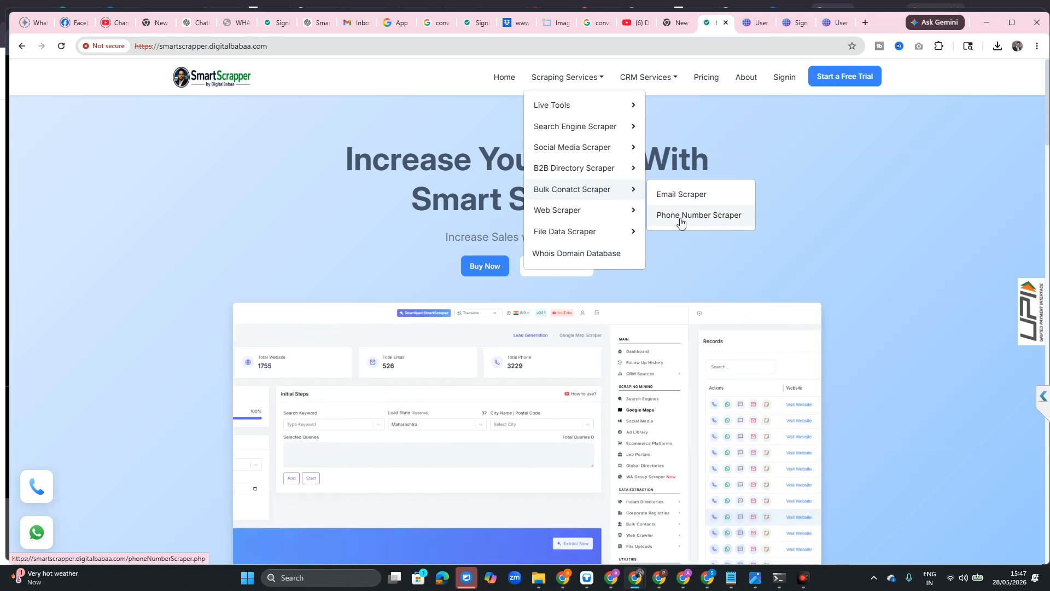
pyautogui.moveTo(591, 215)
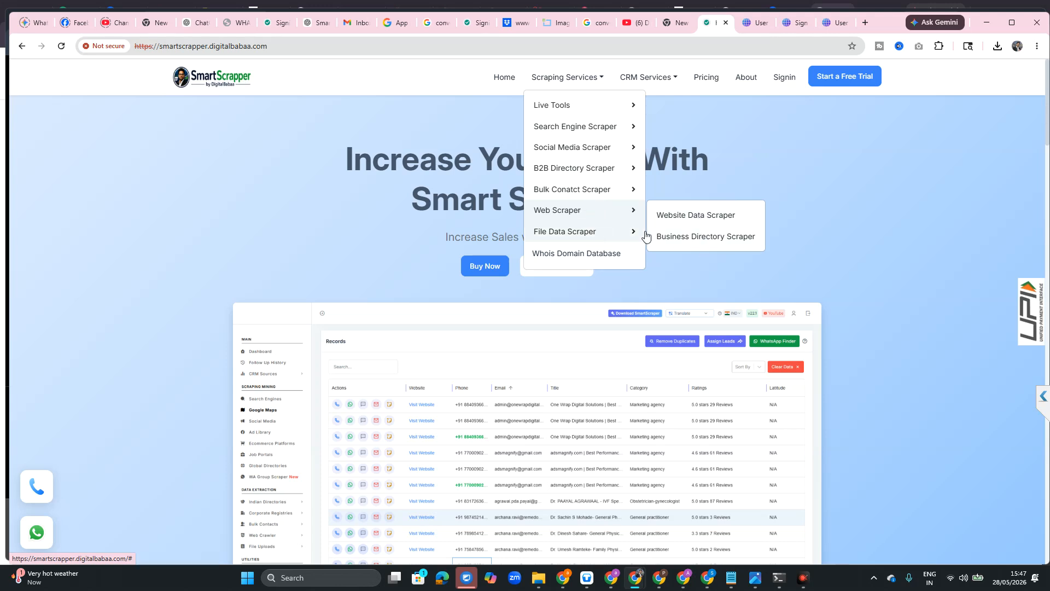
pyautogui.moveTo(597, 235)
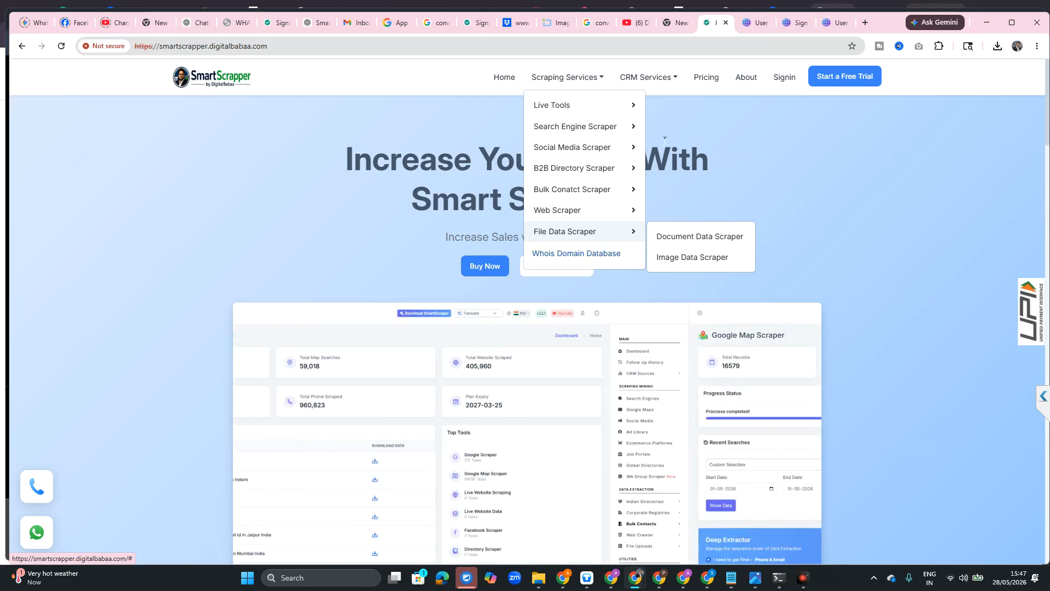
# Go to the Pricing page, scroll the plans, and view then dismiss the UPI QR code.
pyautogui.moveTo(658, 81)
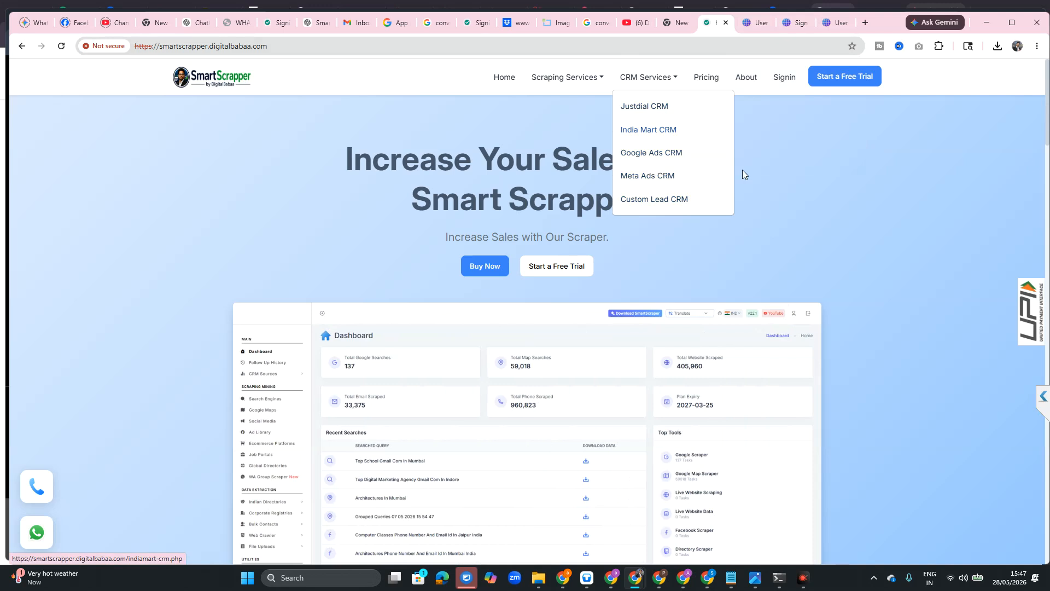
pyautogui.click(705, 79)
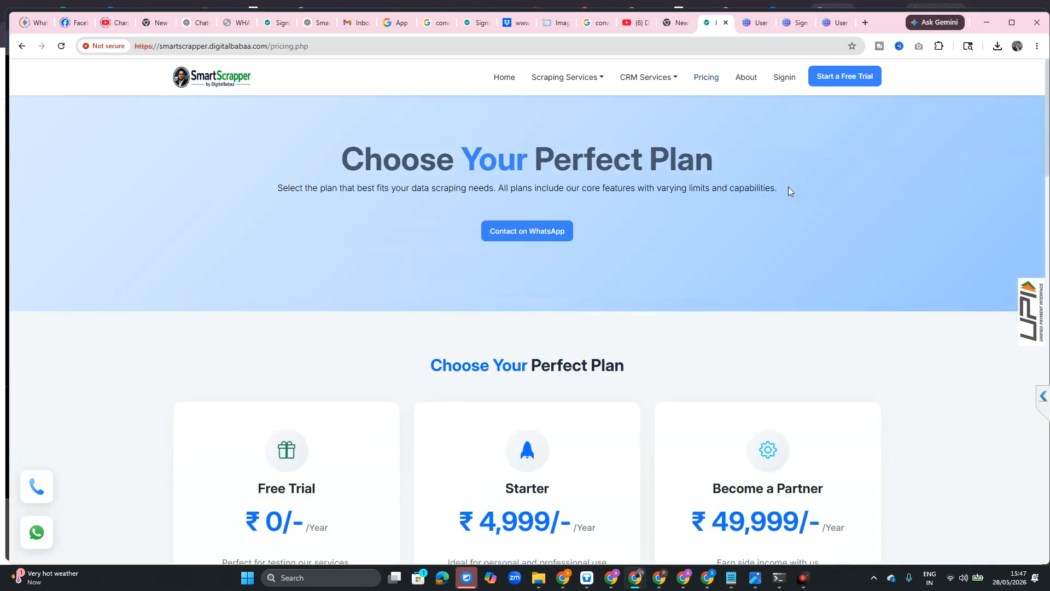
pyautogui.scroll(-3, 789, 188)
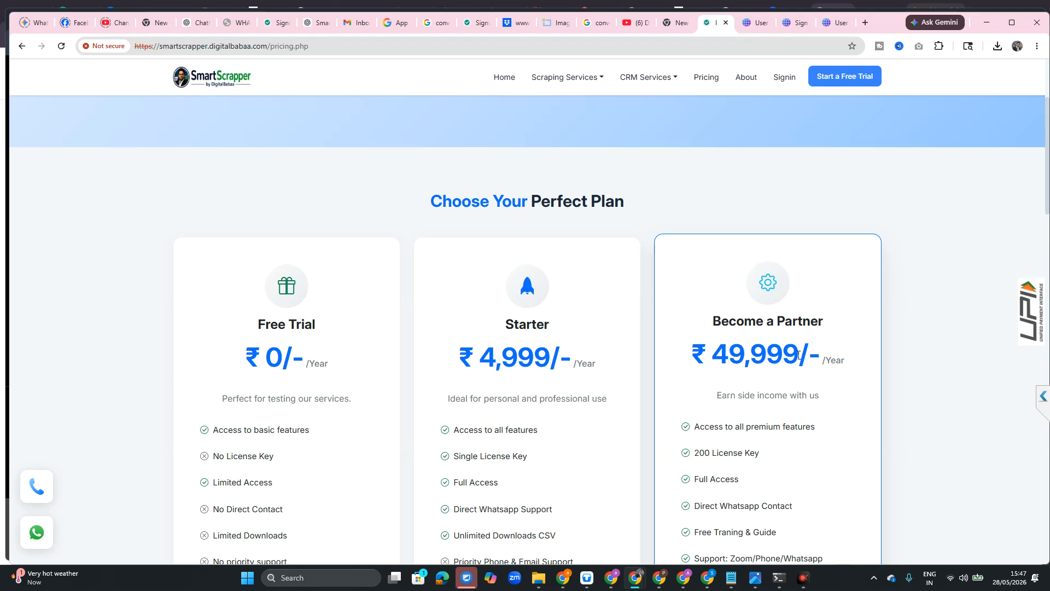
pyautogui.click(1035, 328)
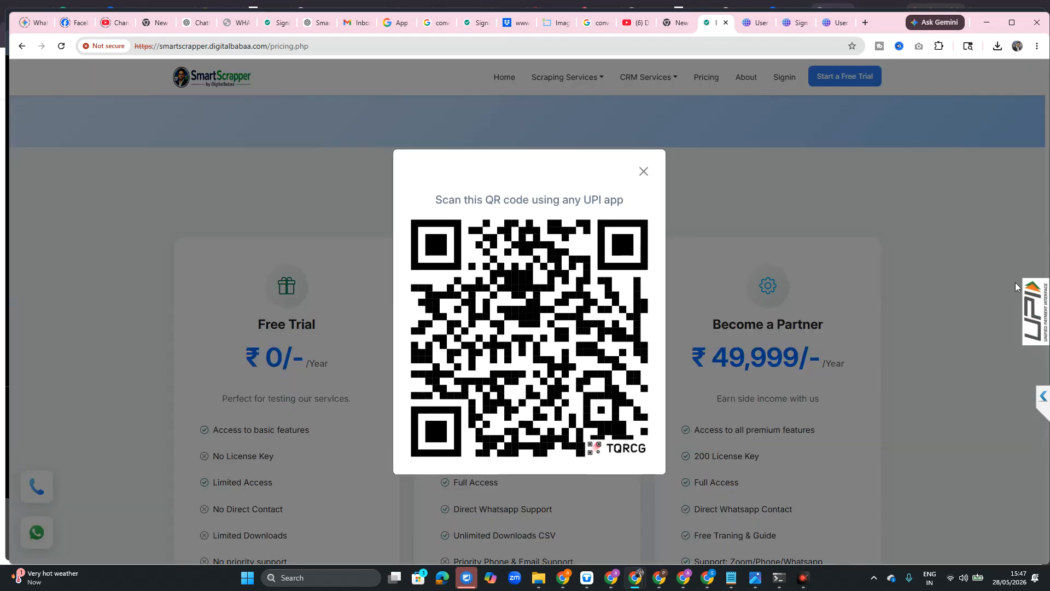
pyautogui.click(642, 172)
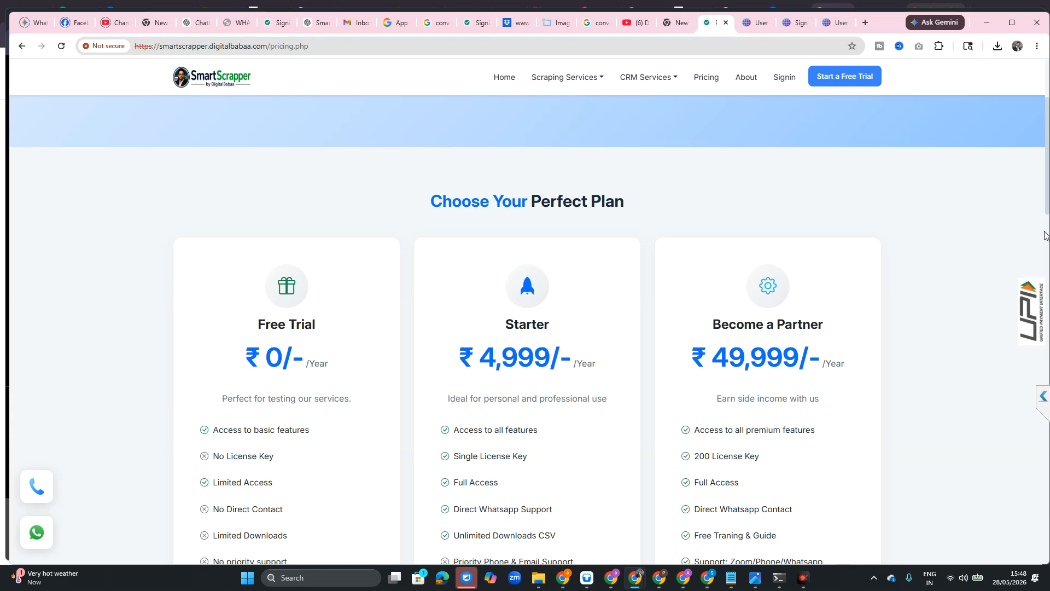
# Scroll to the footer and highlight its bank details and copyright words.
pyautogui.moveTo(1048, 189); pyautogui.dragTo(1026, 504)
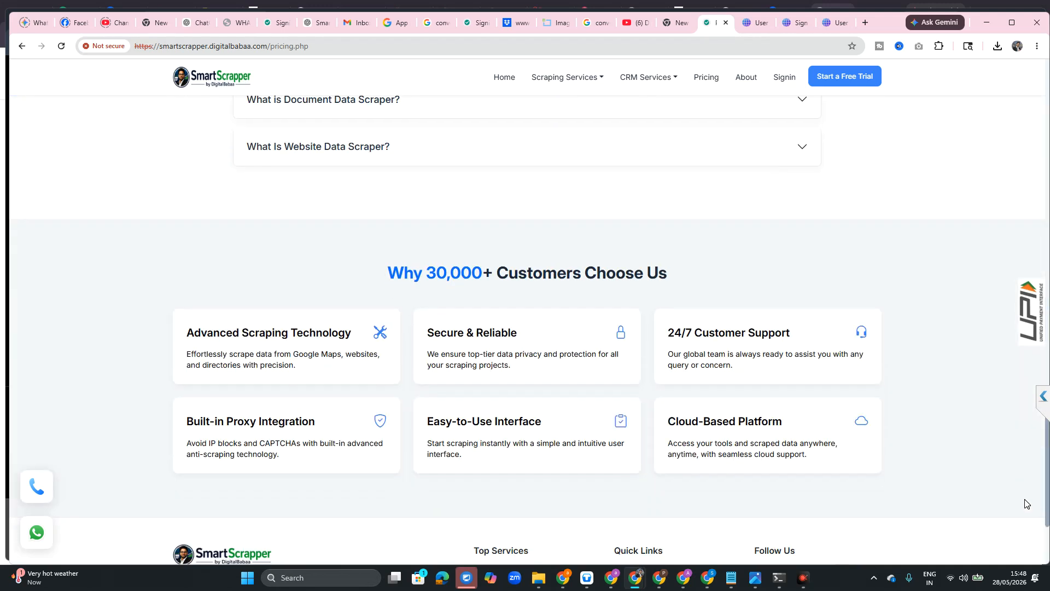
pyautogui.scroll(-3, 954, 502)
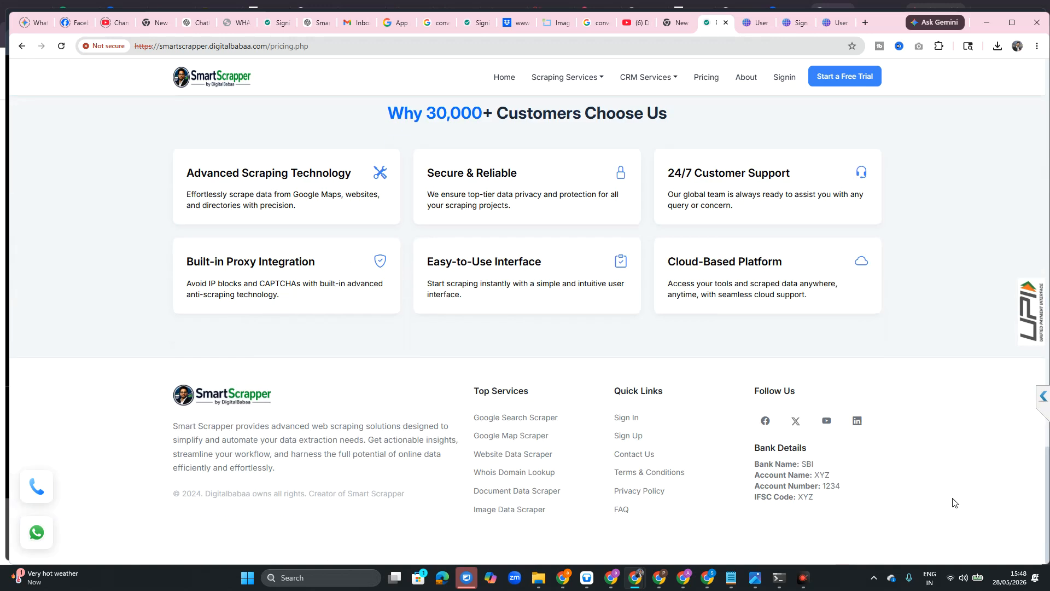
pyautogui.moveTo(754, 461); pyautogui.dragTo(821, 488)
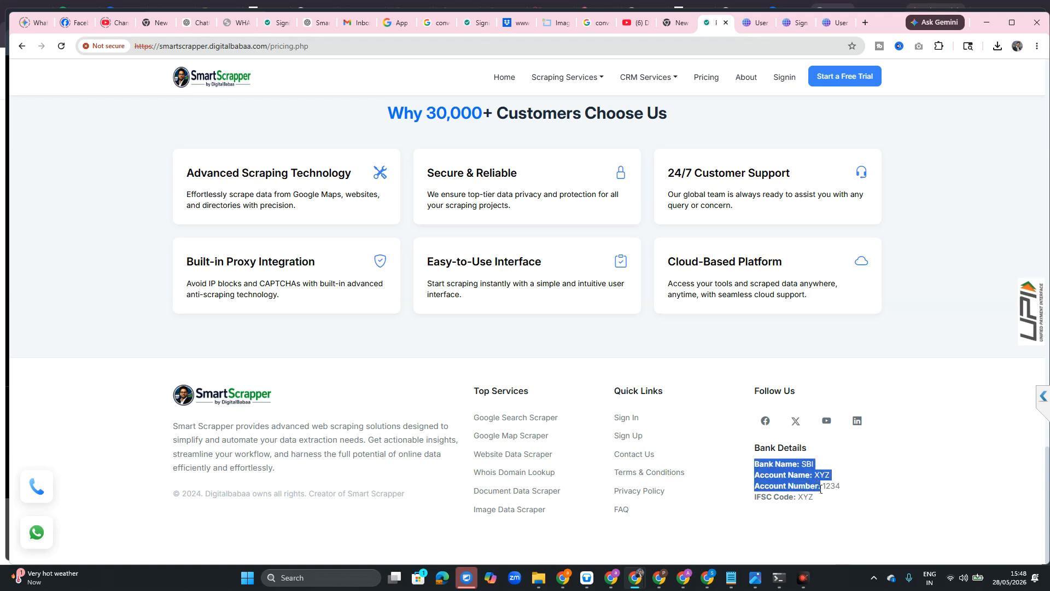
pyautogui.doubleClick(229, 493)
pyautogui.doubleClick(317, 494)
pyautogui.doubleClick(185, 426)
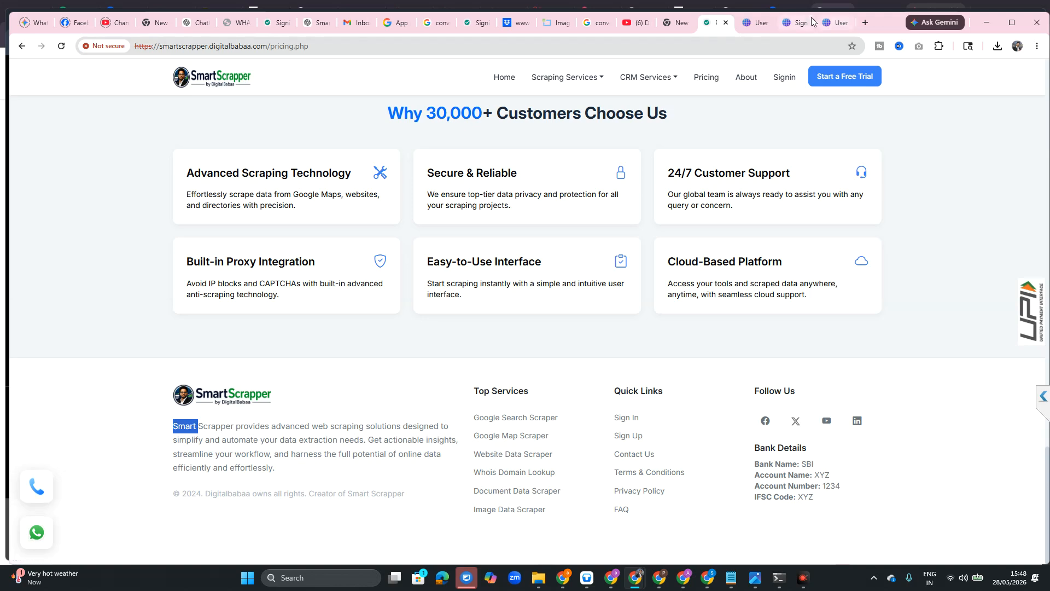
# Move from the sign-in tab to the logged-in dashboard and expand CRM Sources.
pyautogui.click(796, 24)
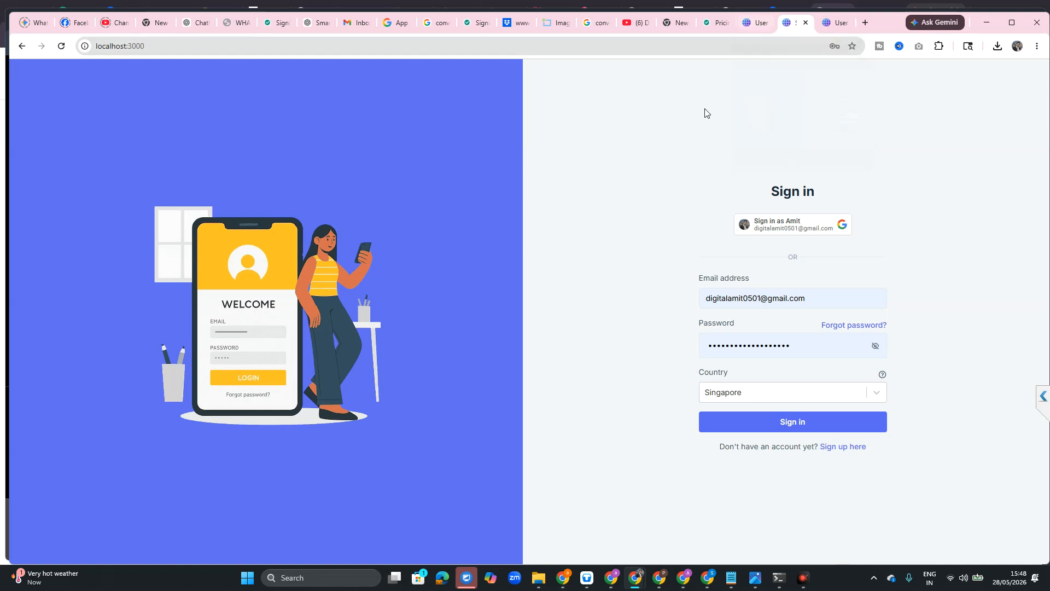
pyautogui.click(835, 23)
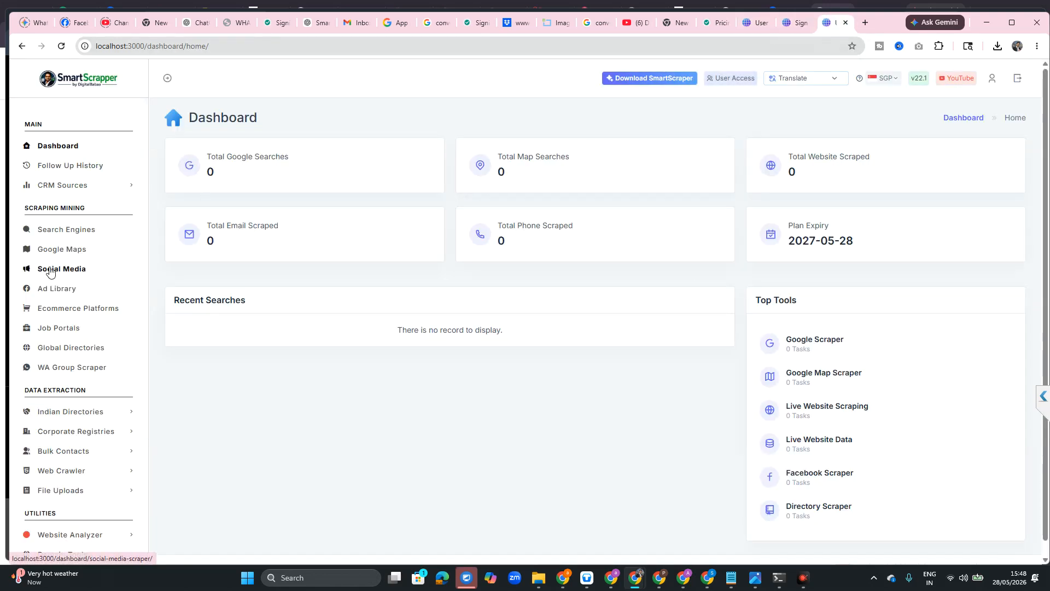
pyautogui.click(67, 187)
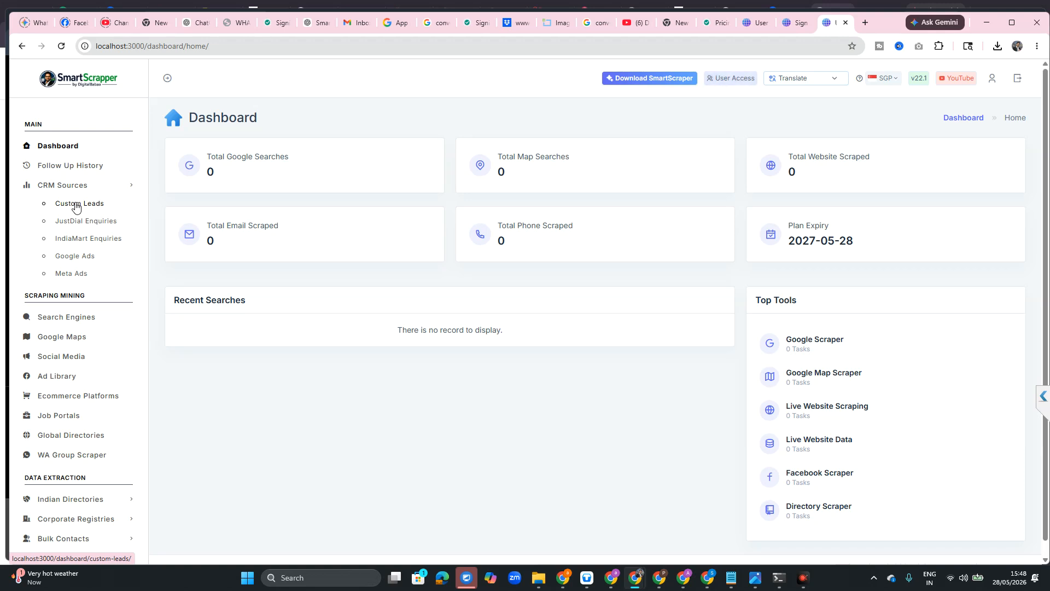
# Step through Custom Leads, JustDial Enquiries and IndiaMart Enquiries, ending on Google Ad Leads.
pyautogui.click(76, 205)
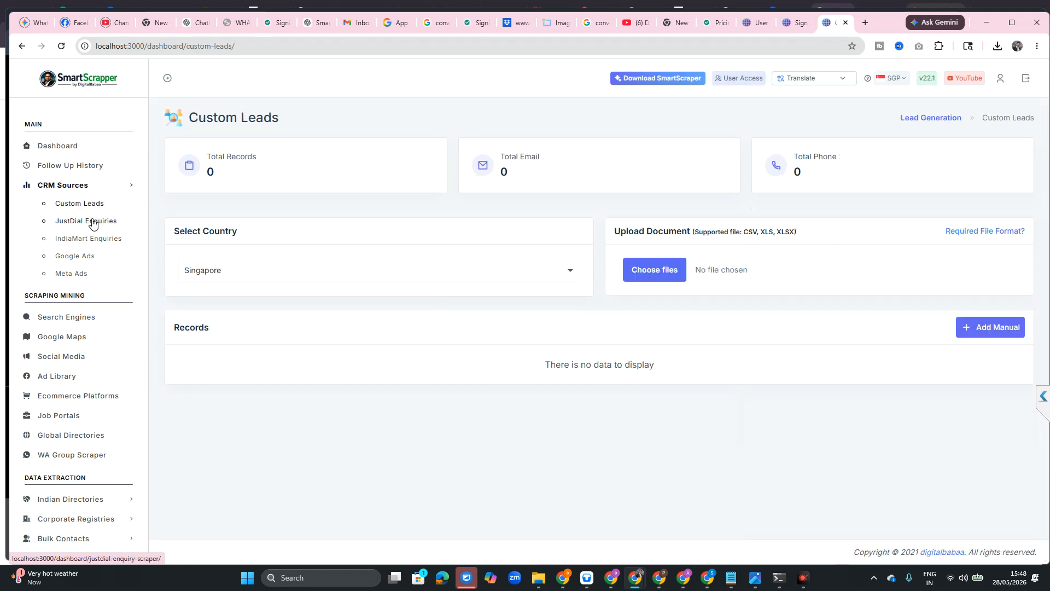
pyautogui.click(93, 224)
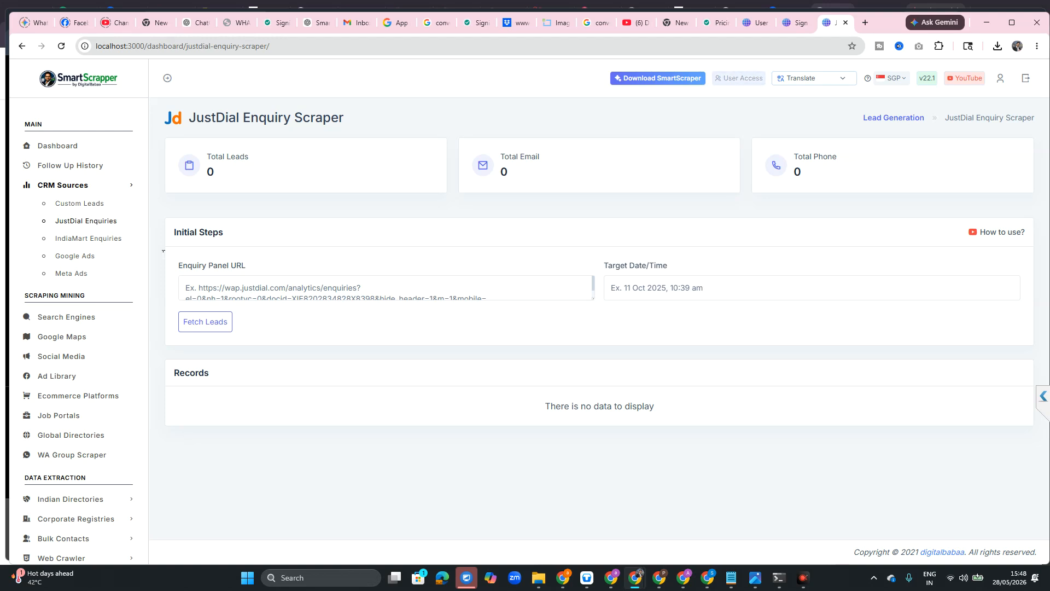
pyautogui.click(83, 240)
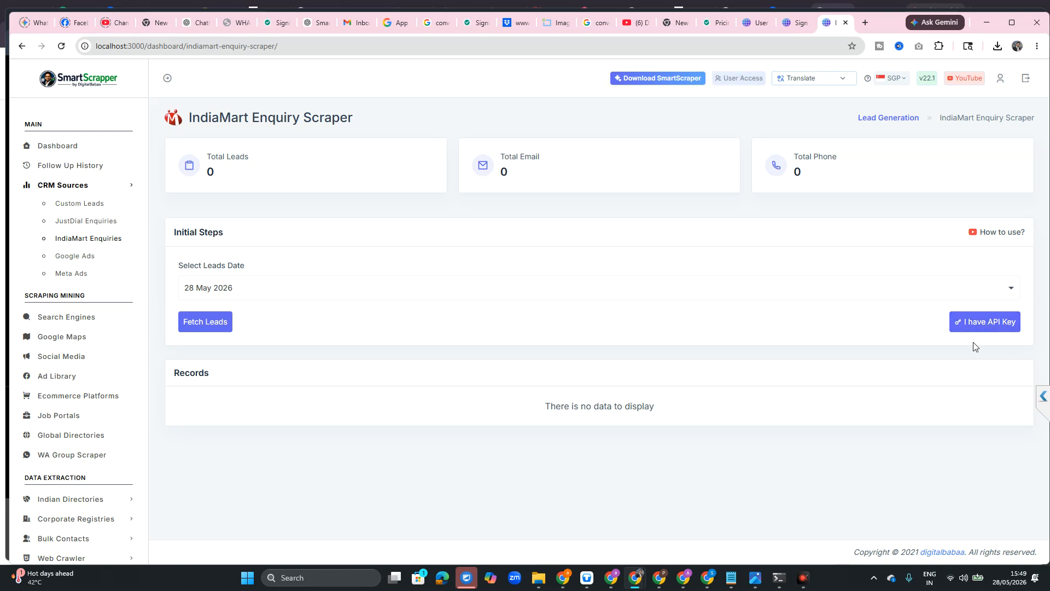
pyautogui.click(76, 261)
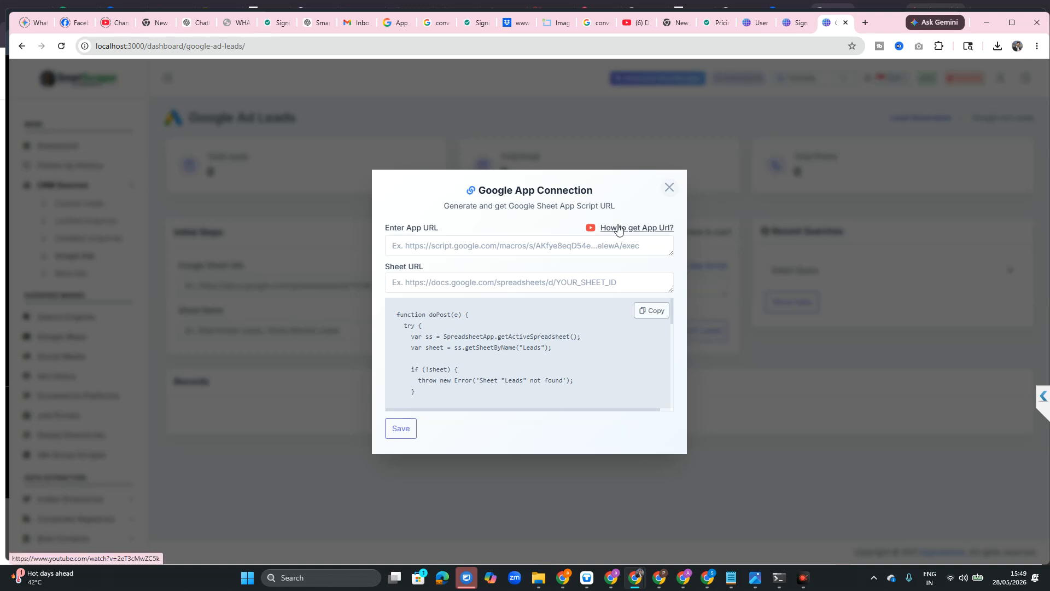
# Dismiss the Google App Connection form, go to Meta Ad Leads, and collapse CRM Sources.
pyautogui.moveTo(684, 228); pyautogui.dragTo(604, 226)
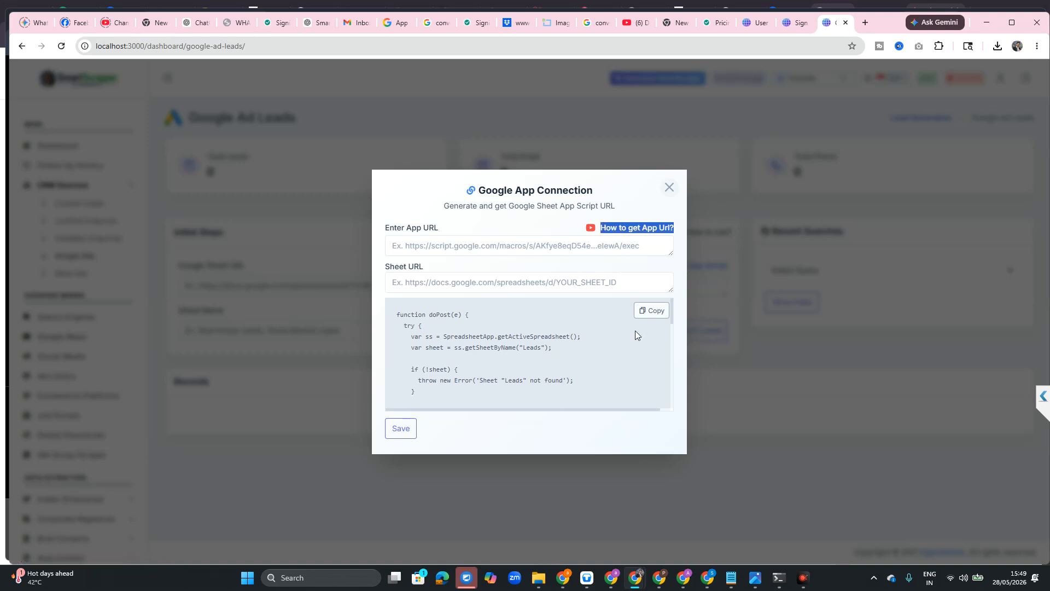
pyautogui.click(668, 189)
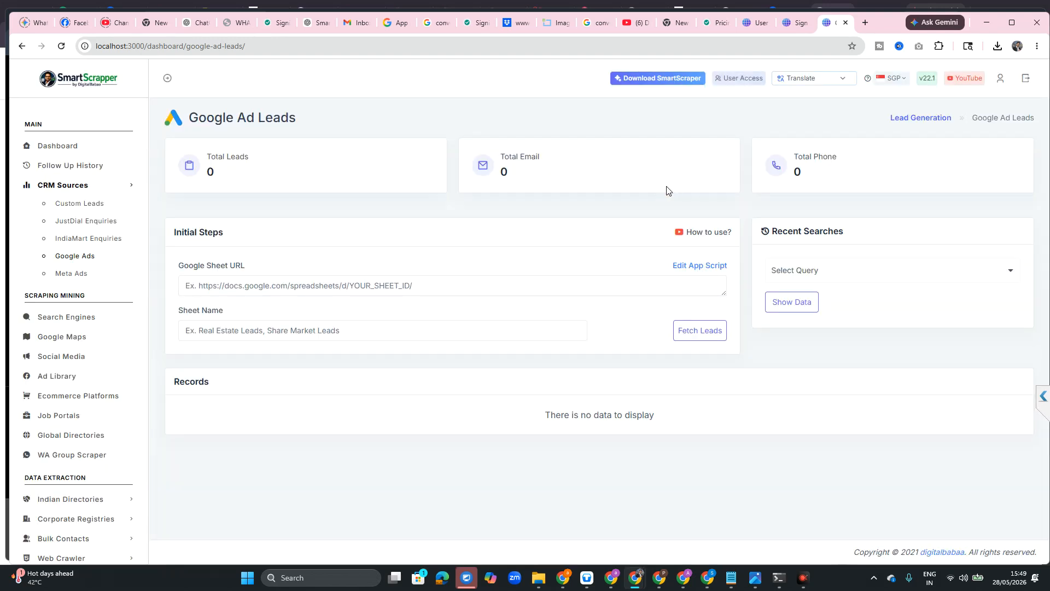
pyautogui.click(74, 275)
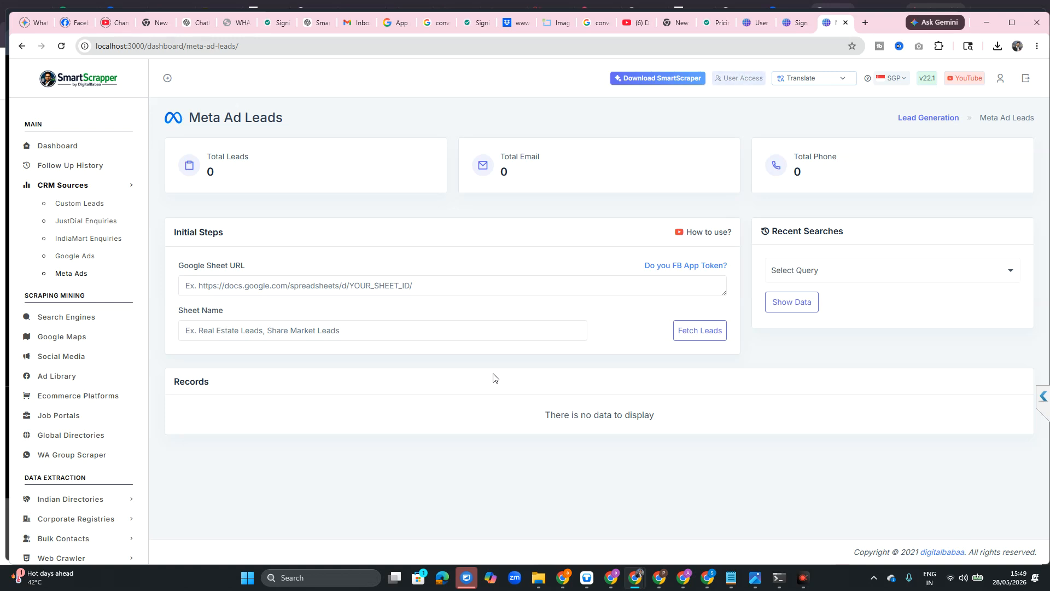
pyautogui.click(69, 190)
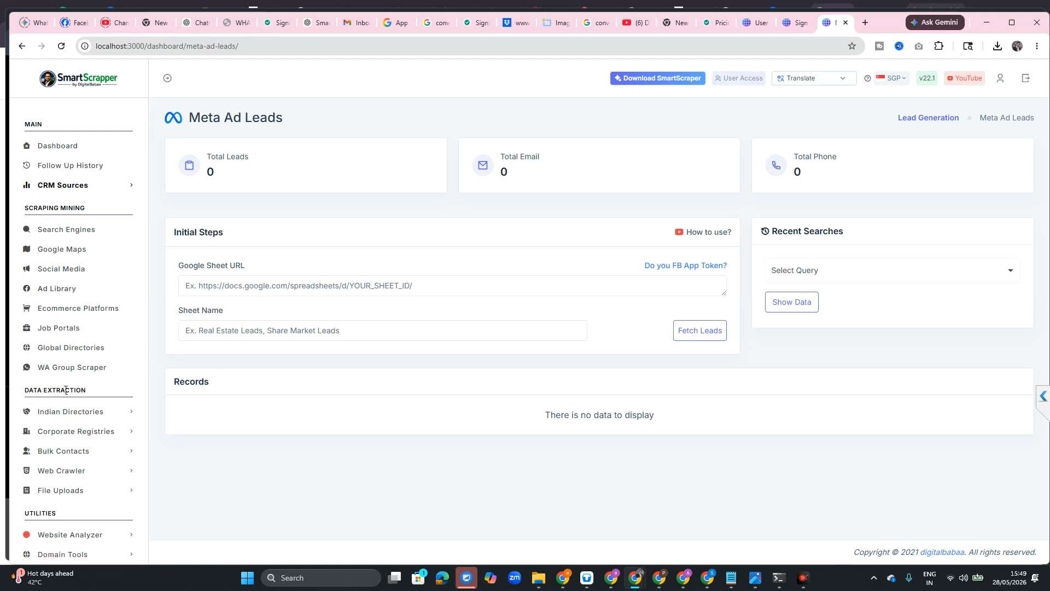
# Go to the Search Engine Scraper and enter 'School' as a custom search keyword.
pyautogui.click(60, 230)
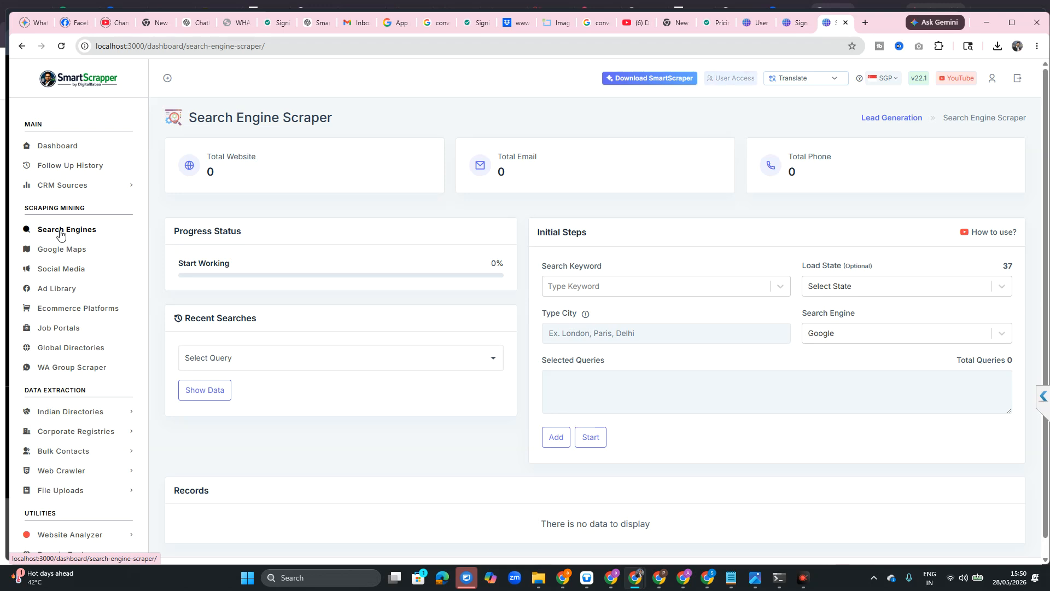
pyautogui.click(782, 286)
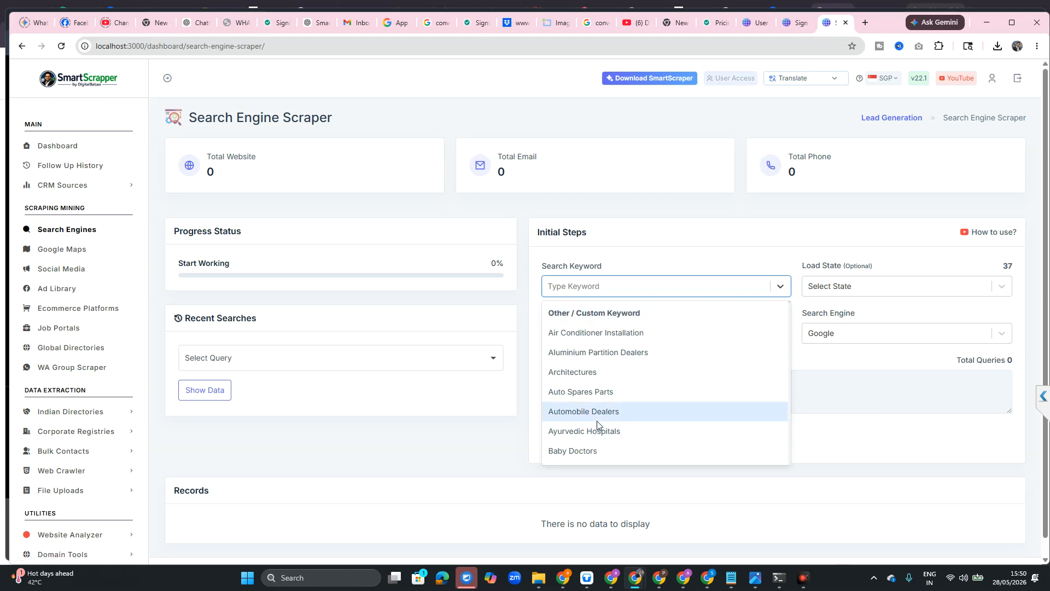
pyautogui.click(593, 315)
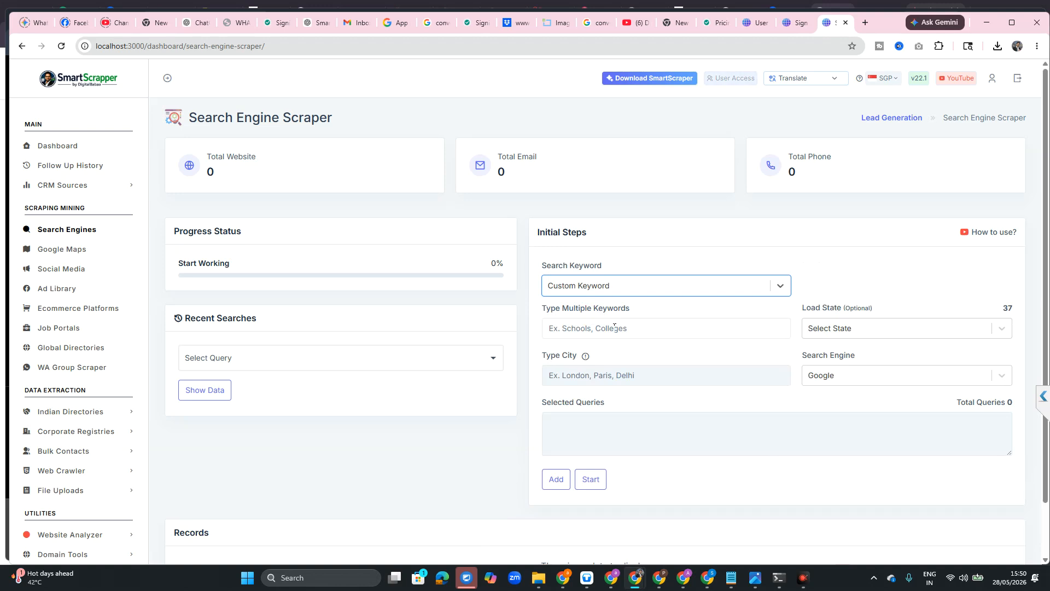
pyautogui.click(615, 327)
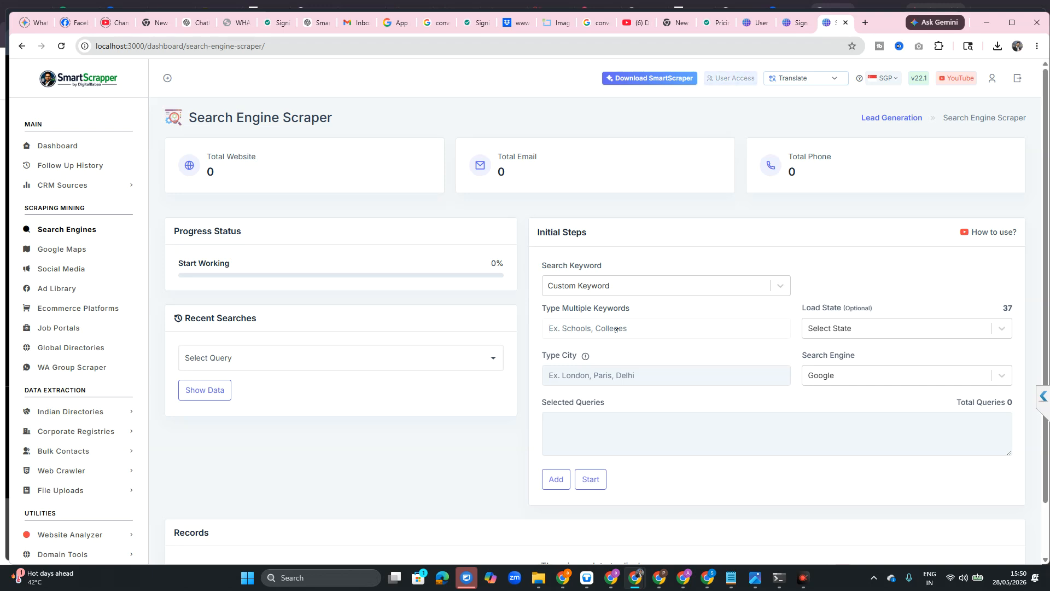
pyautogui.write('Sch')
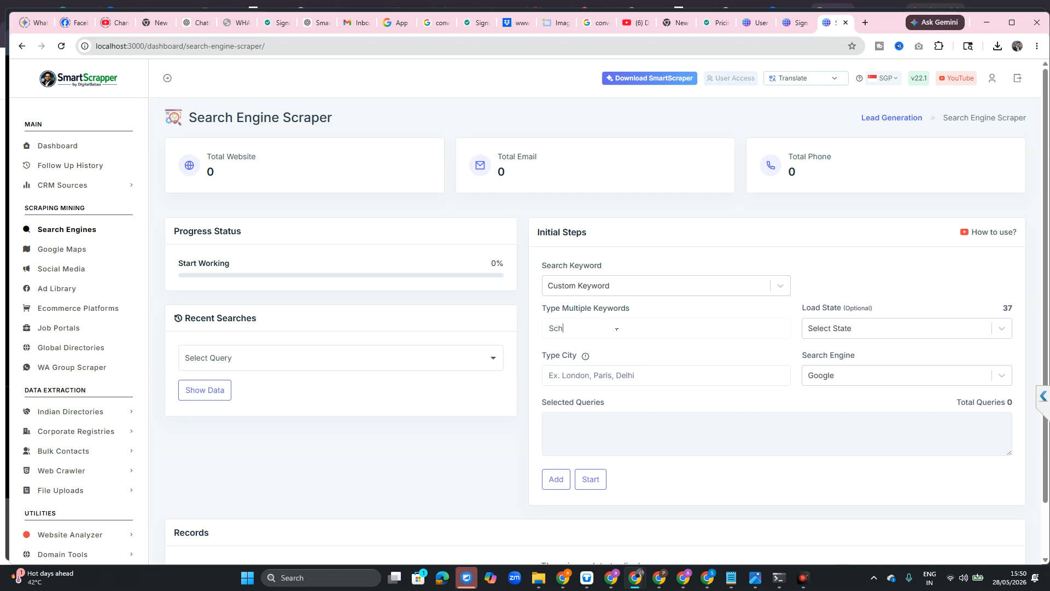
pyautogui.write('ool')
# Show the Load State list, then reload the page to clear the form.
pyautogui.moveTo(1015, 309); pyautogui.dragTo(1002, 310)
pyautogui.click(1004, 330)
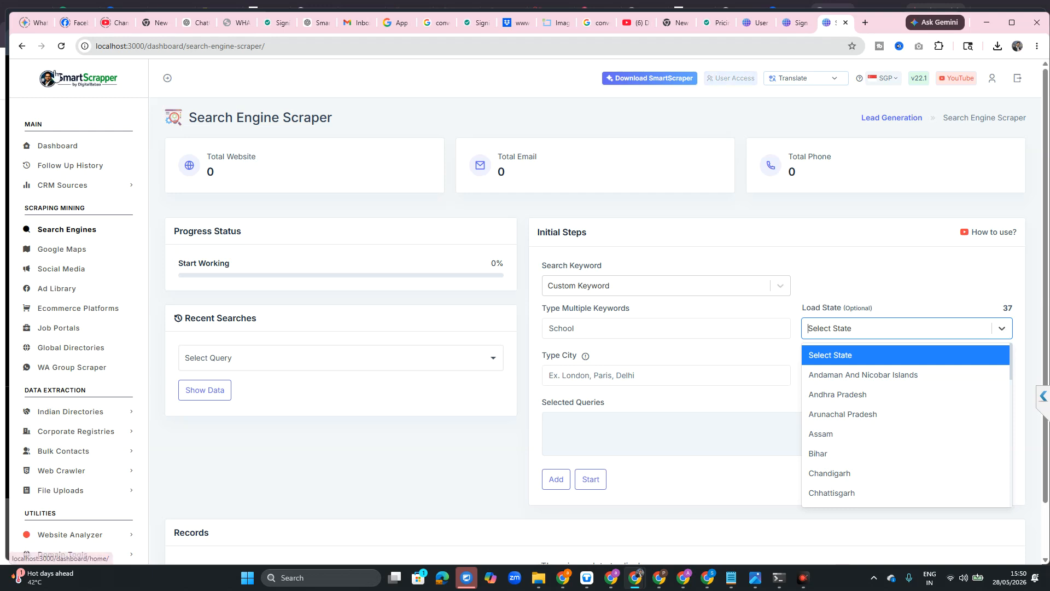
pyautogui.click(61, 46)
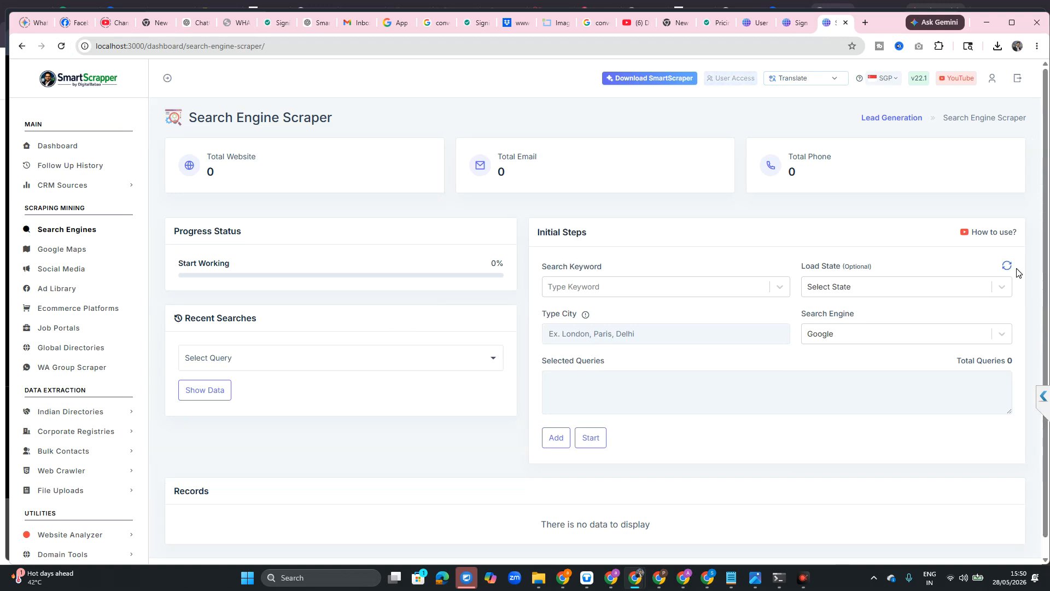
# Pick Architectures as keyword, load the six Singapore regions, then reload to clear the form.
pyautogui.click(621, 291)
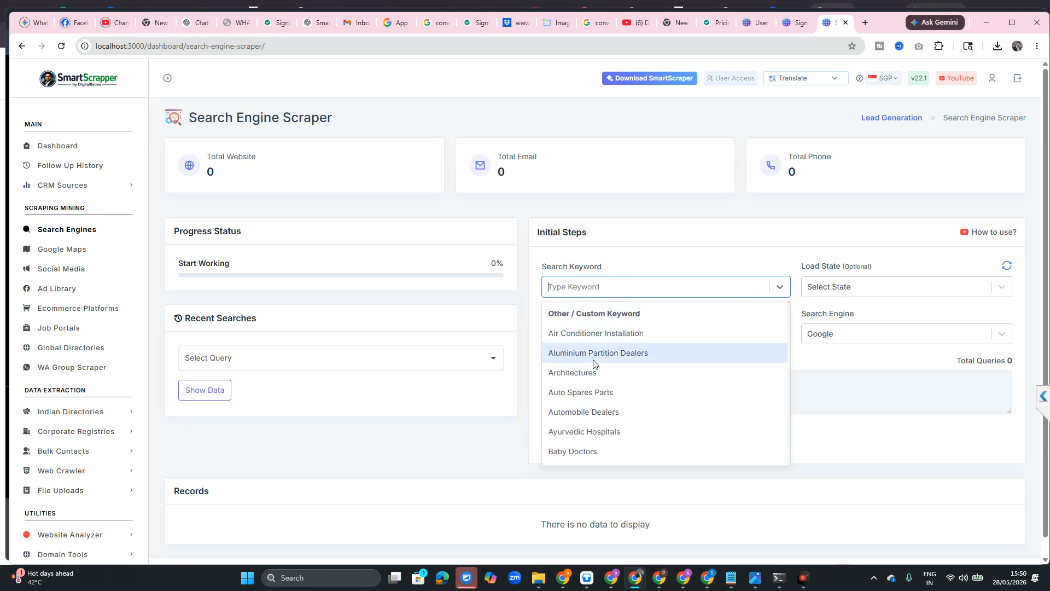
pyautogui.click(594, 375)
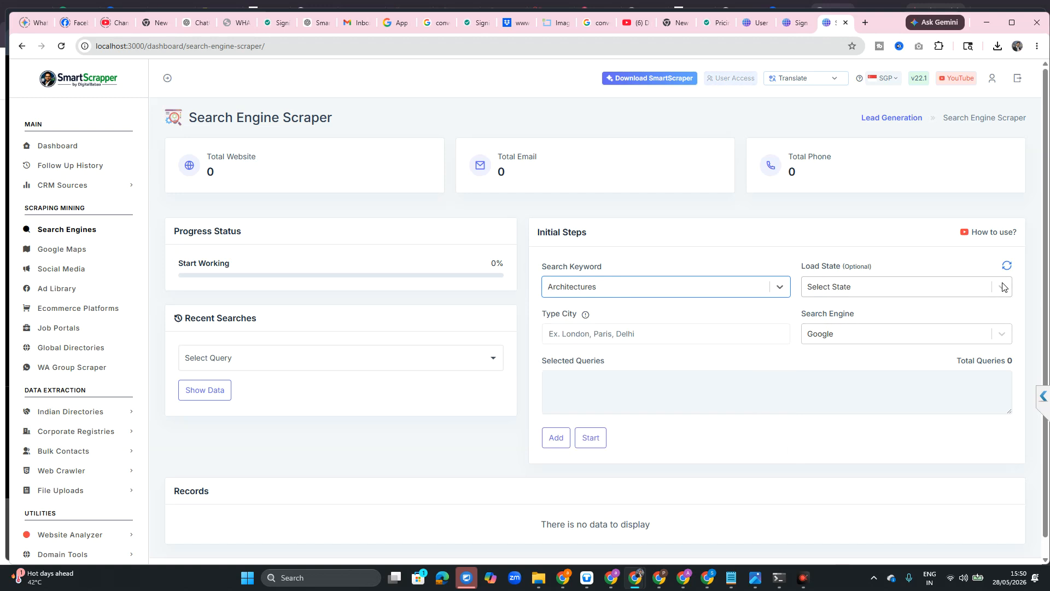
pyautogui.click(1008, 265)
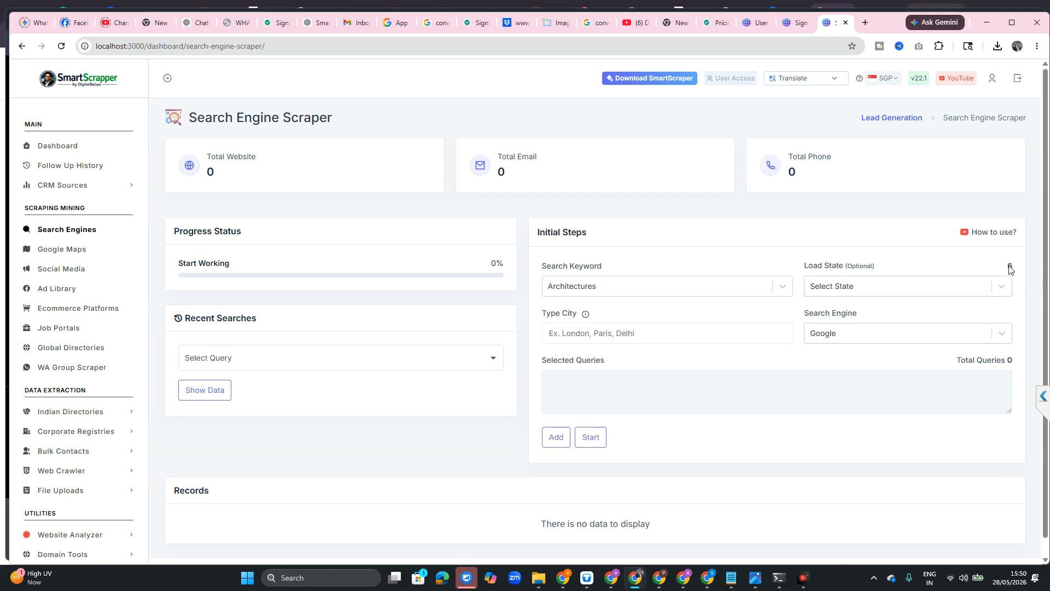
pyautogui.click(1001, 287)
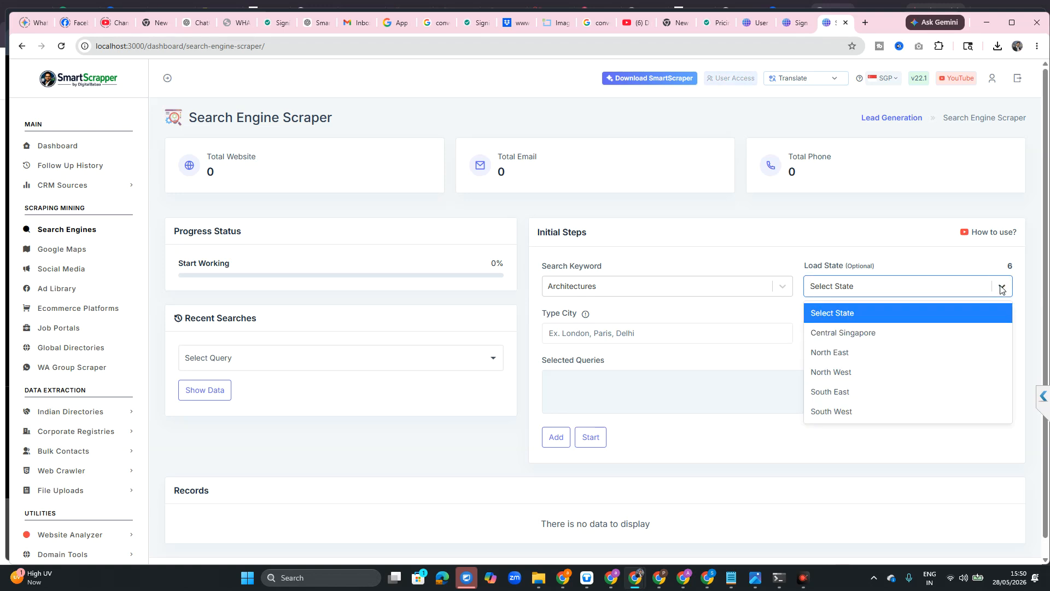
pyautogui.click(1009, 266)
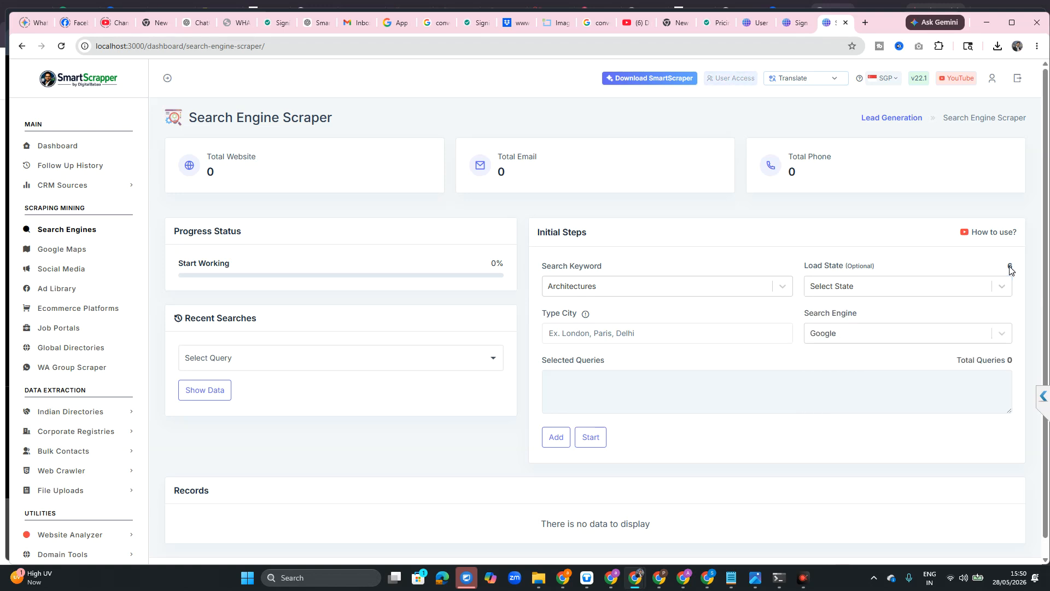
pyautogui.click(63, 49)
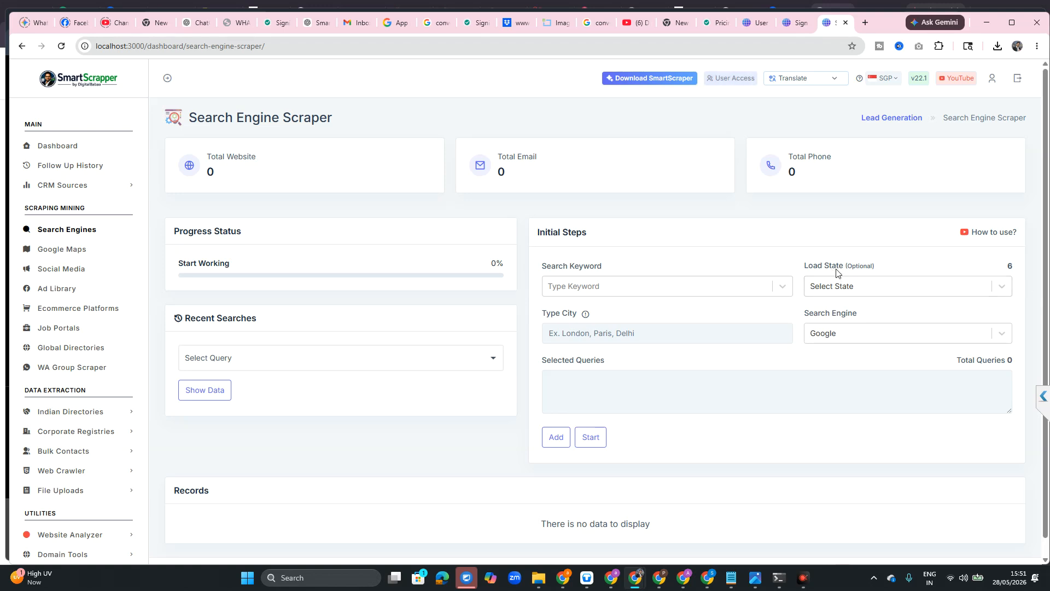
pyautogui.click(61, 46)
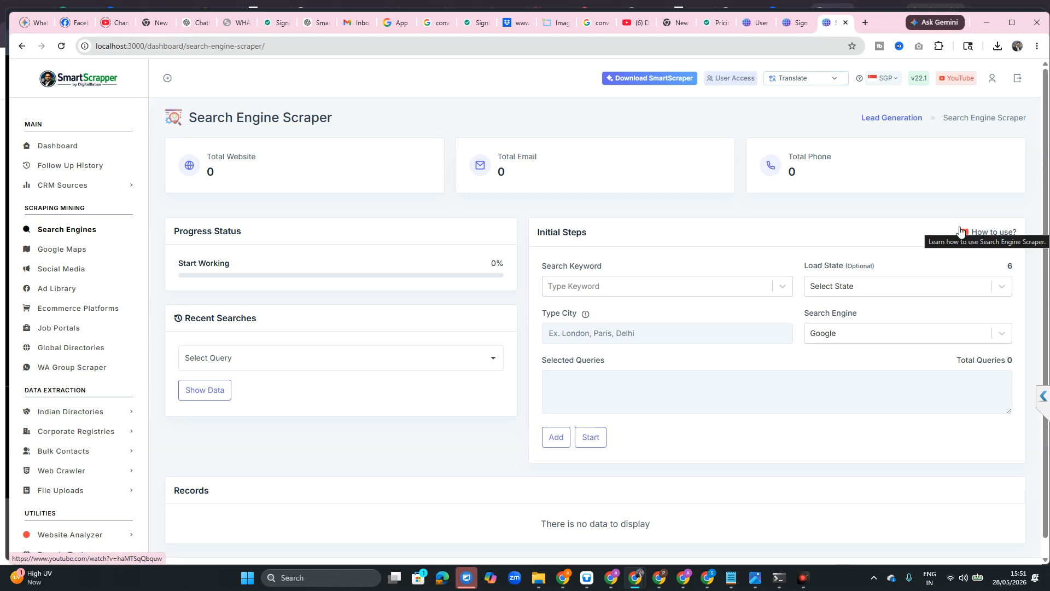
# Check the Google Map Scraper's preset keywords, then move via Social Media to the Ecommerce Scraper.
pyautogui.click(70, 249)
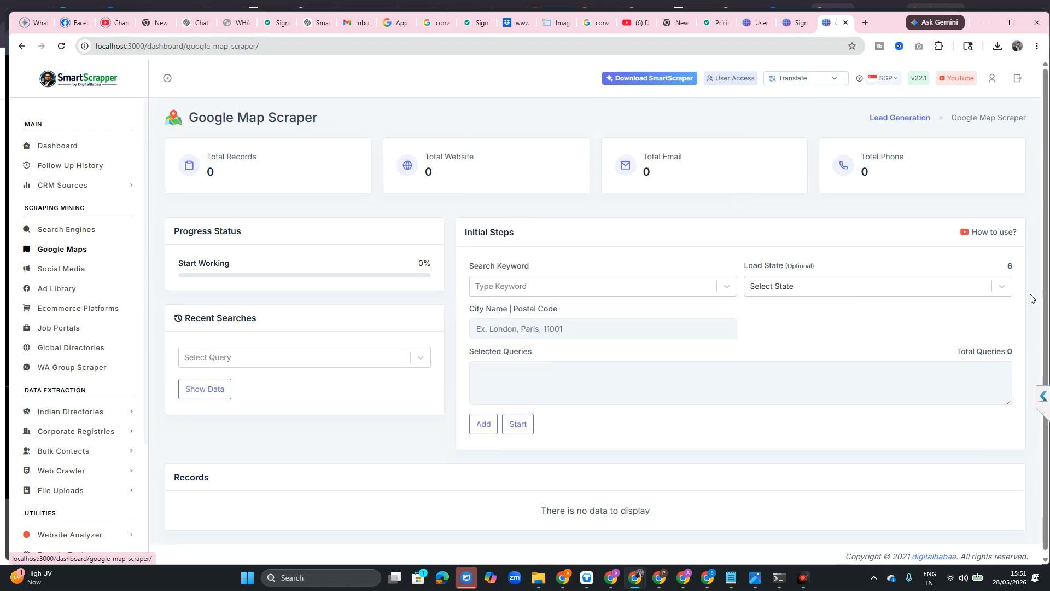
pyautogui.click(682, 286)
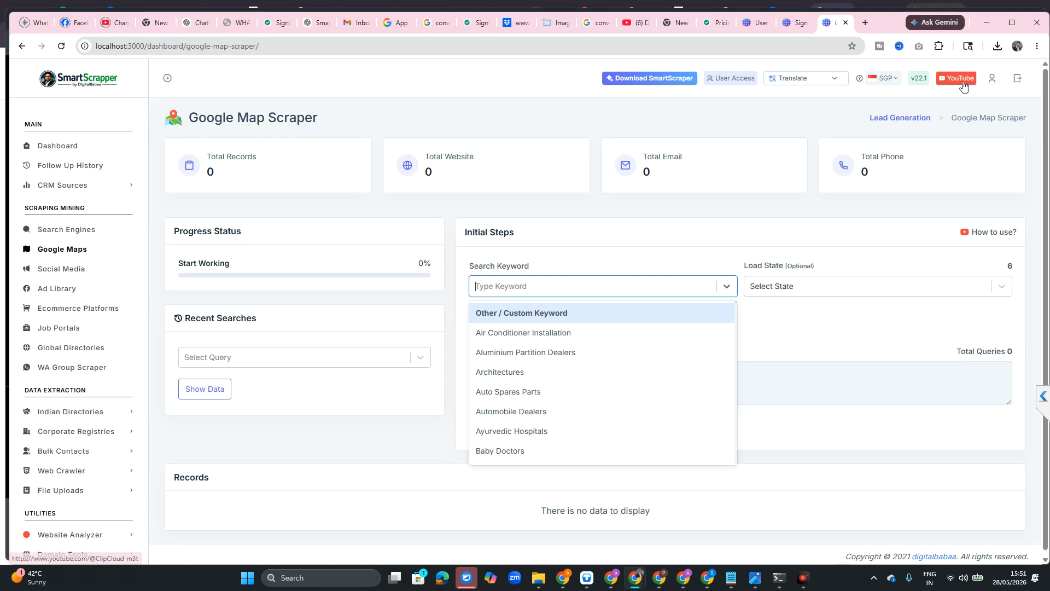
pyautogui.click(71, 271)
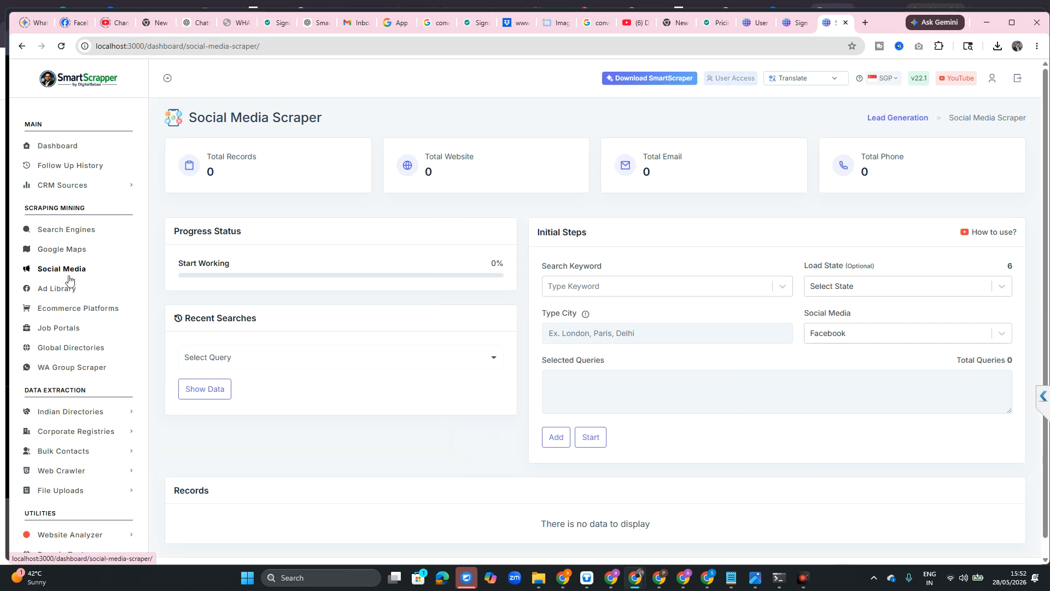
pyautogui.click(62, 314)
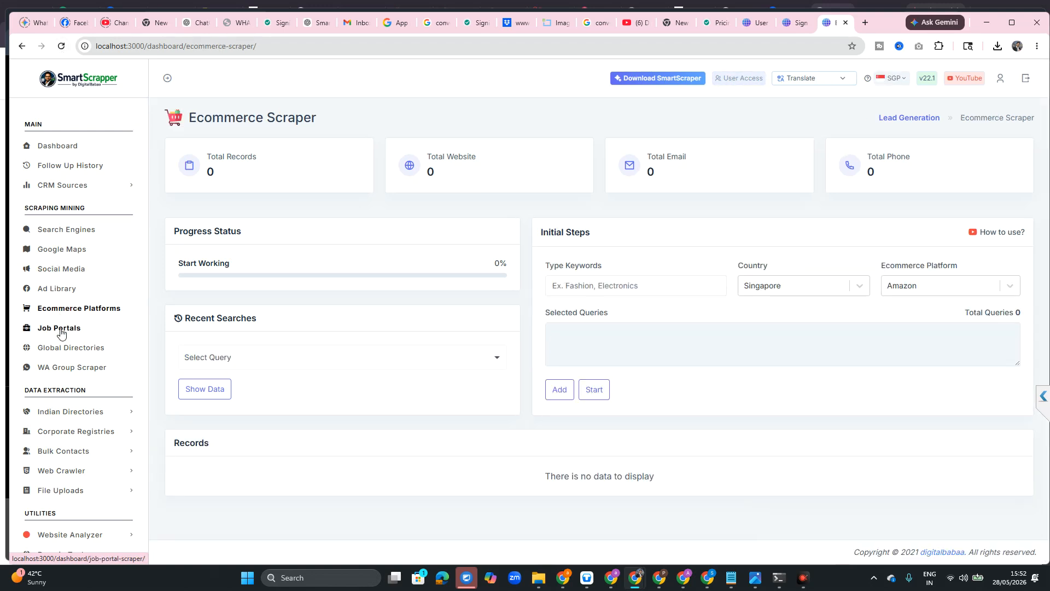
# Go to the WA Group Scraper and expand Indian Directories, Bulk Contacts and Corporate Registries in the sidebar.
pyautogui.click(64, 367)
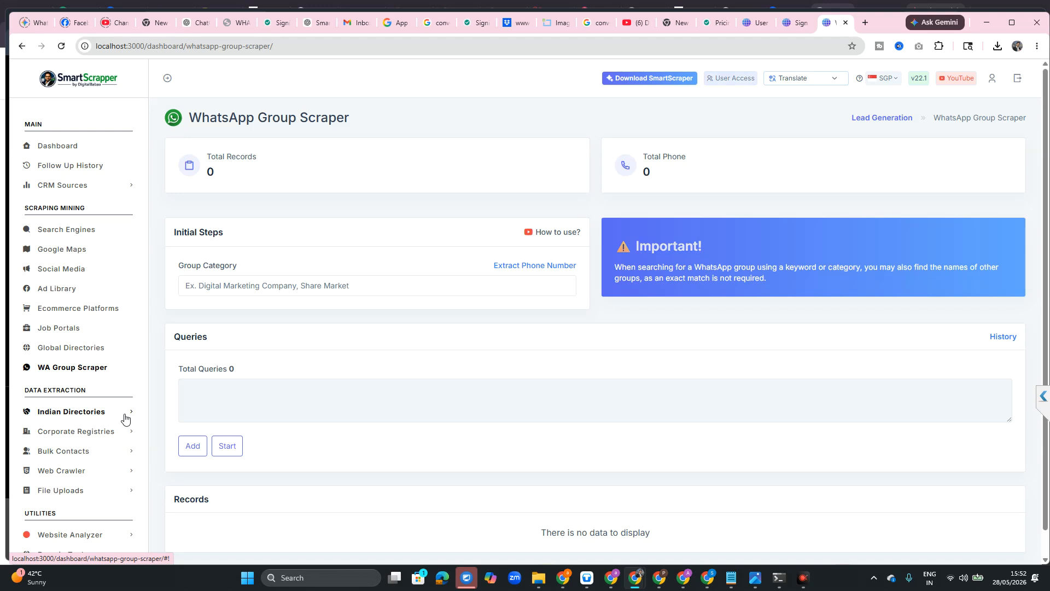
pyautogui.click(104, 419)
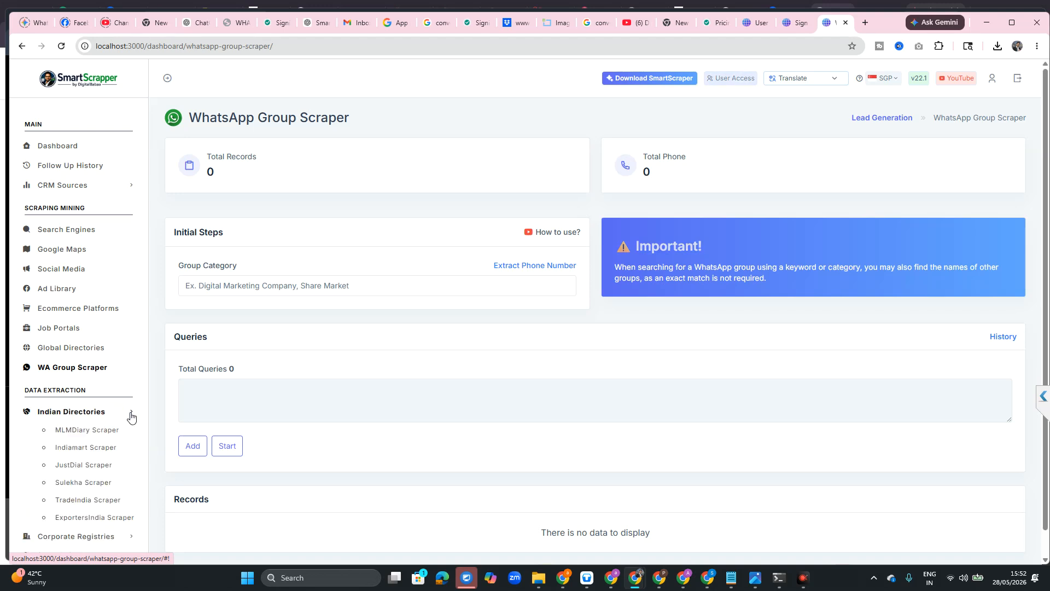
pyautogui.scroll(-1, 123, 436)
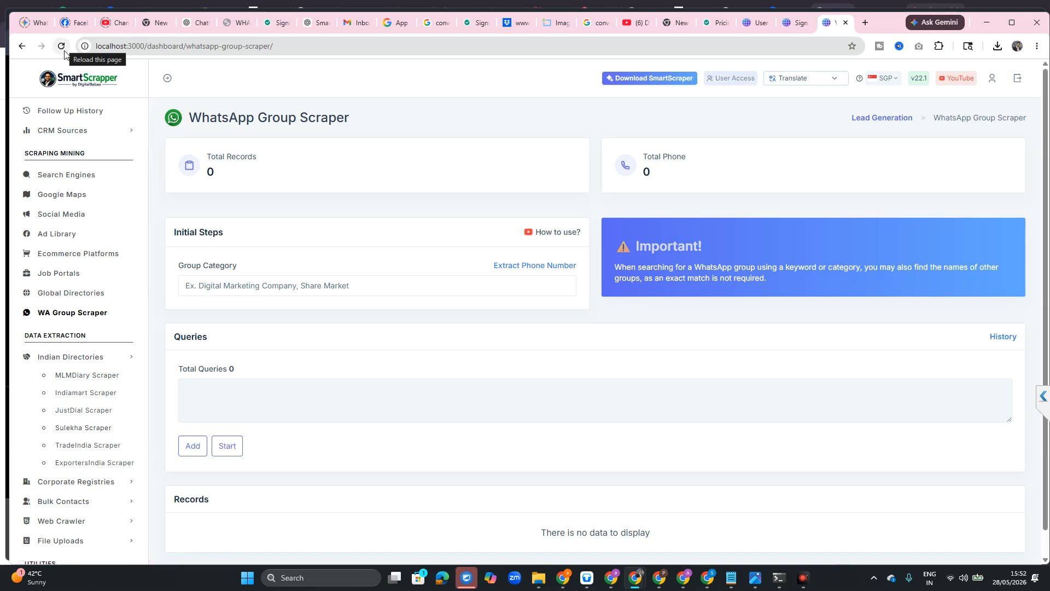
pyautogui.click(82, 481)
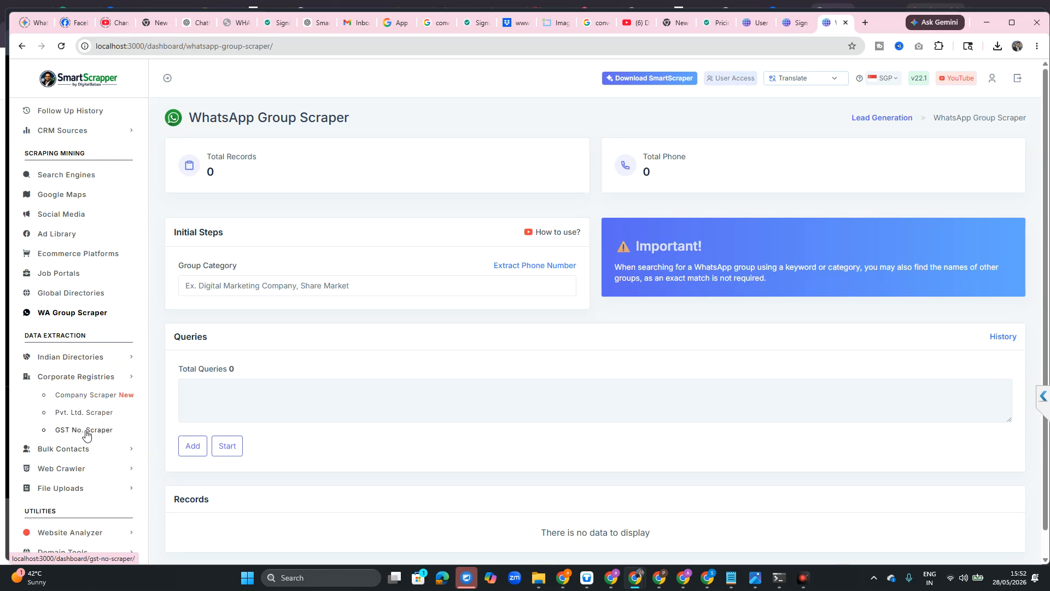
pyautogui.click(76, 448)
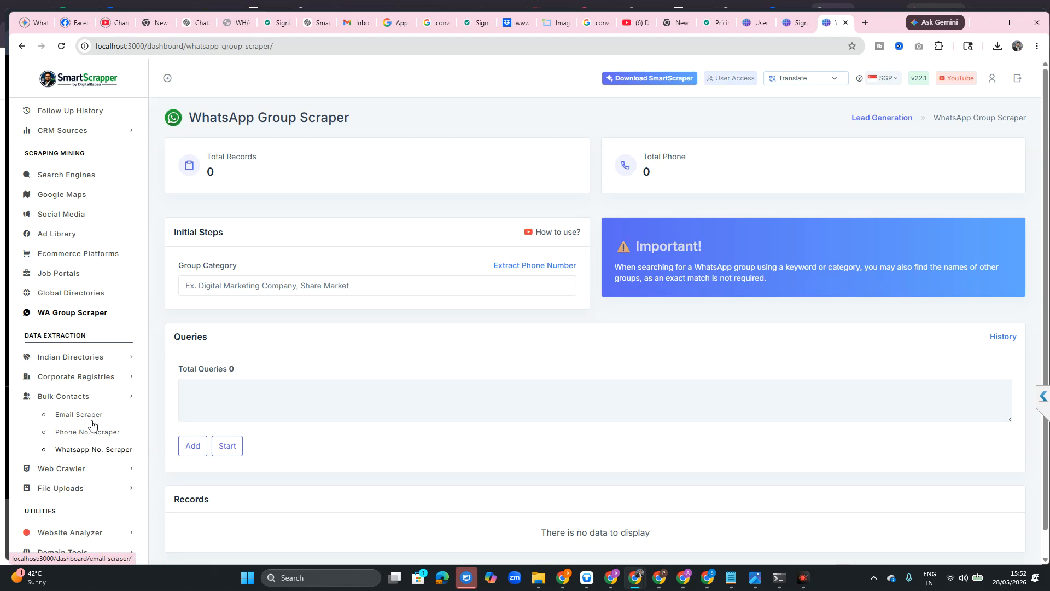
pyautogui.click(86, 383)
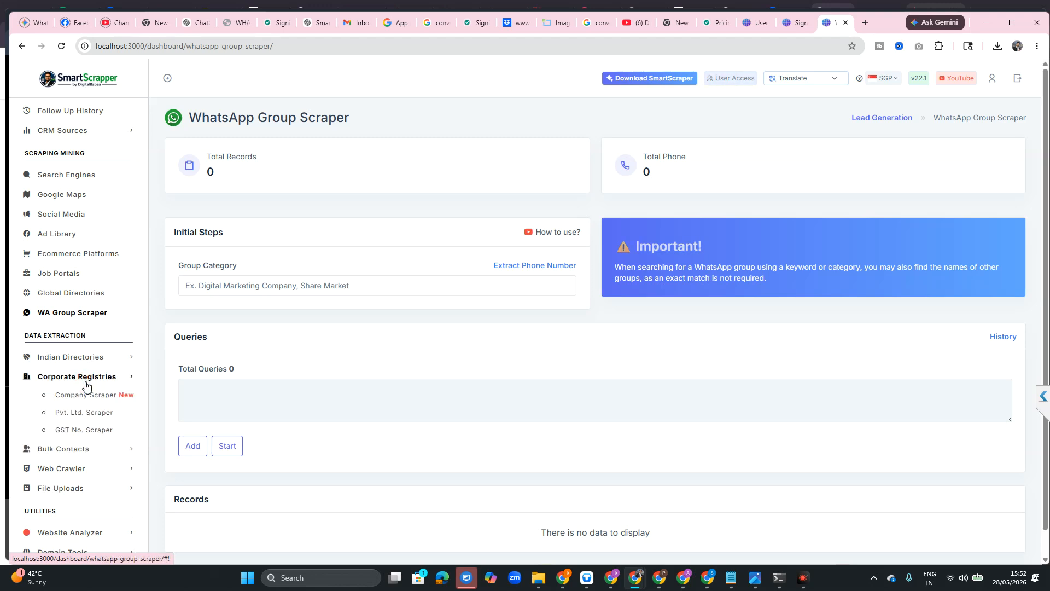
# Go to and reload the Pvt. Ltd. Scraper, then check and minimize the next-server console.
pyautogui.click(84, 415)
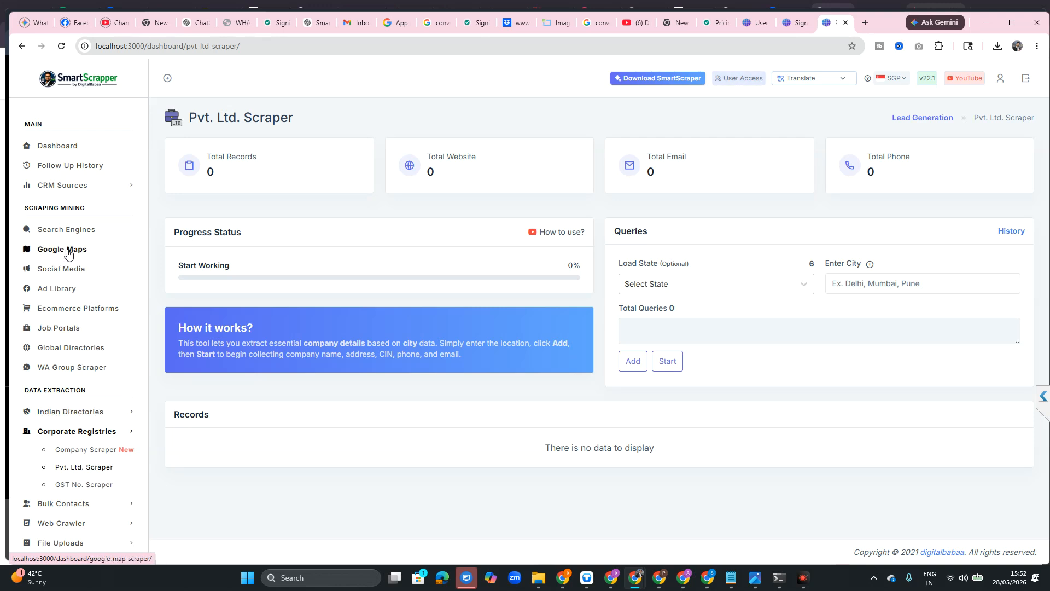
pyautogui.click(62, 47)
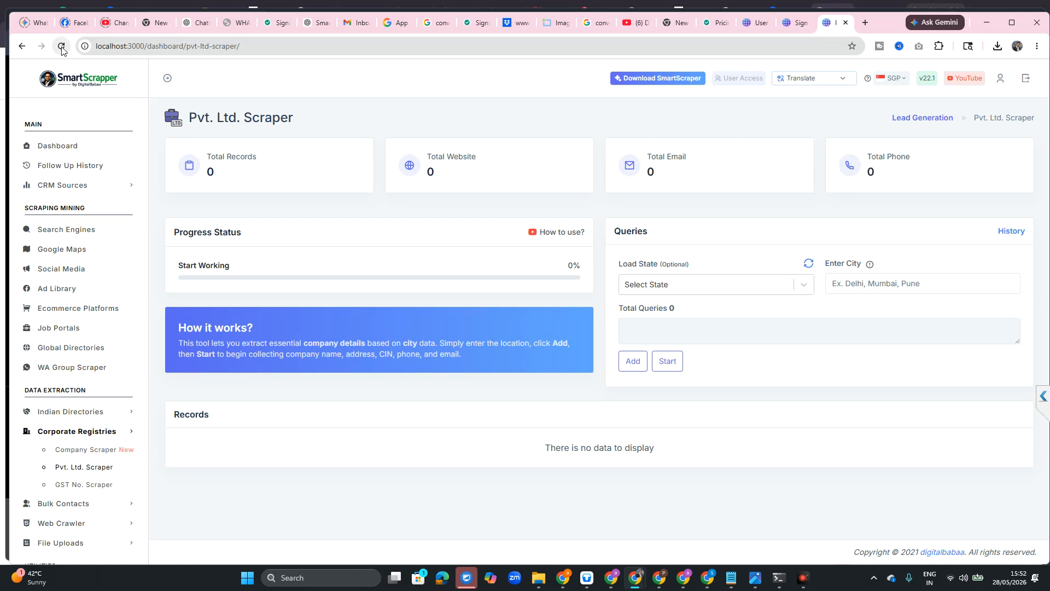
pyautogui.click(61, 47)
pyautogui.click(778, 578)
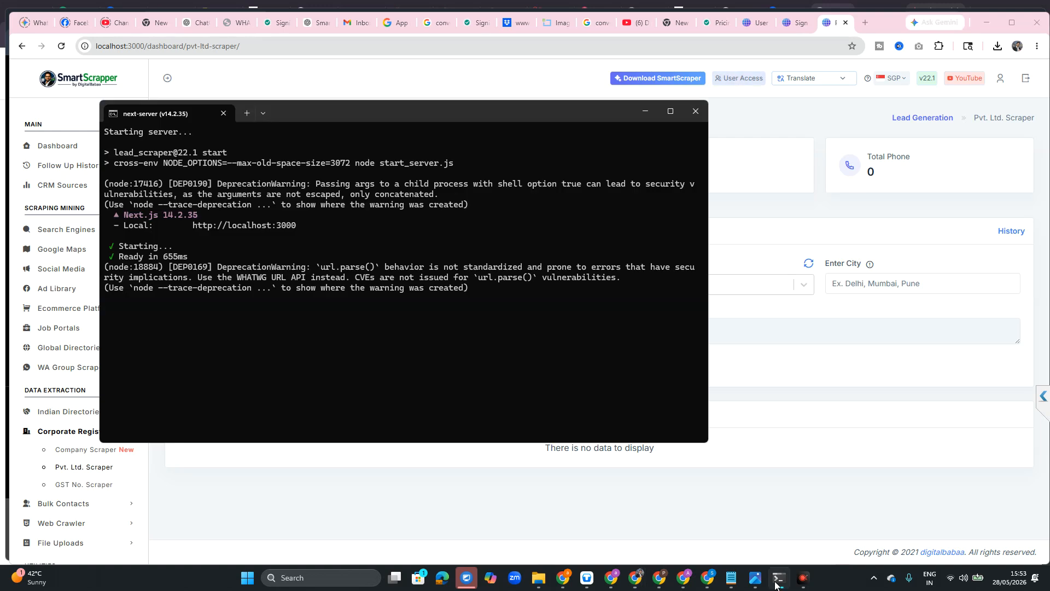
pyautogui.click(639, 116)
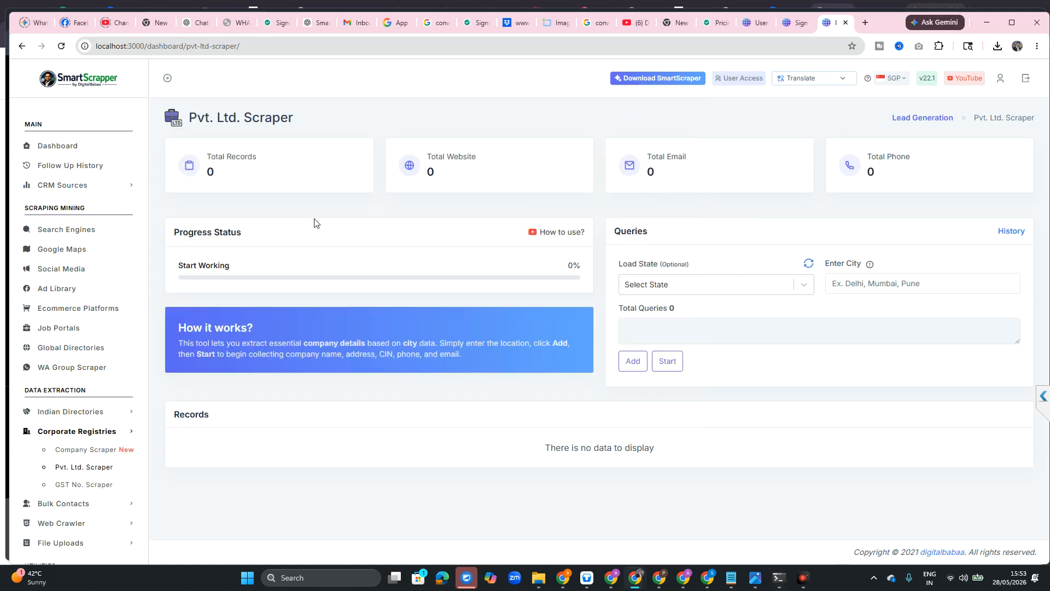
# Switch the Google Map Scraper's country to India (+91) and load its 37 states.
pyautogui.click(62, 255)
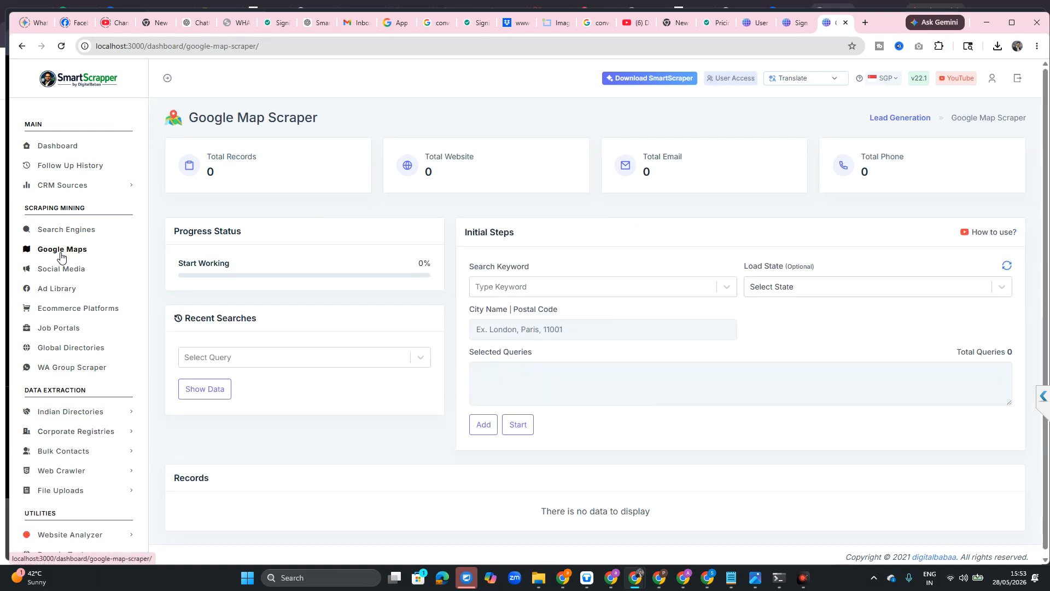
pyautogui.click(1006, 266)
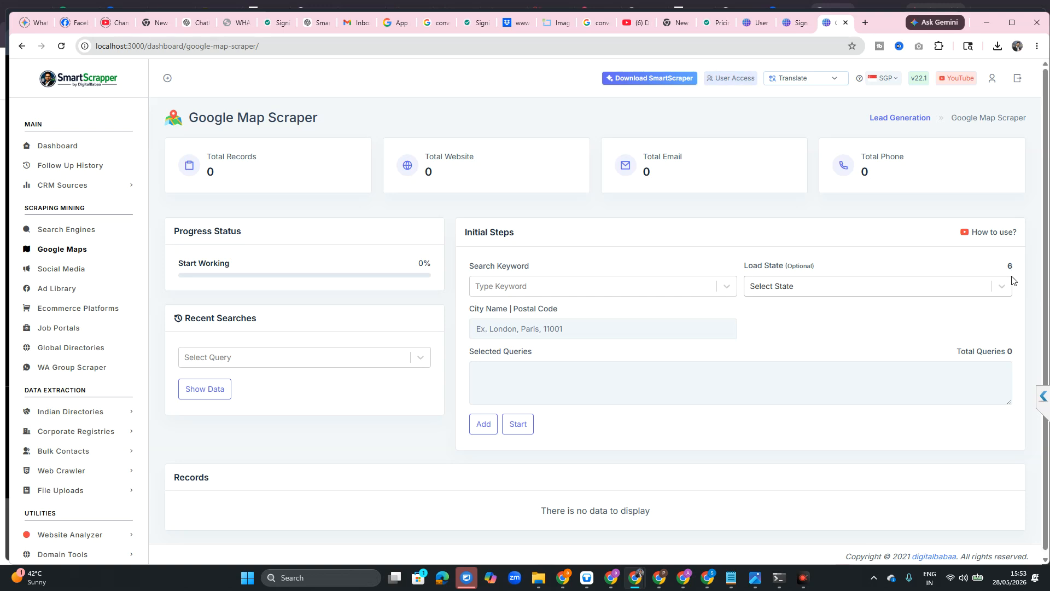
pyautogui.click(888, 79)
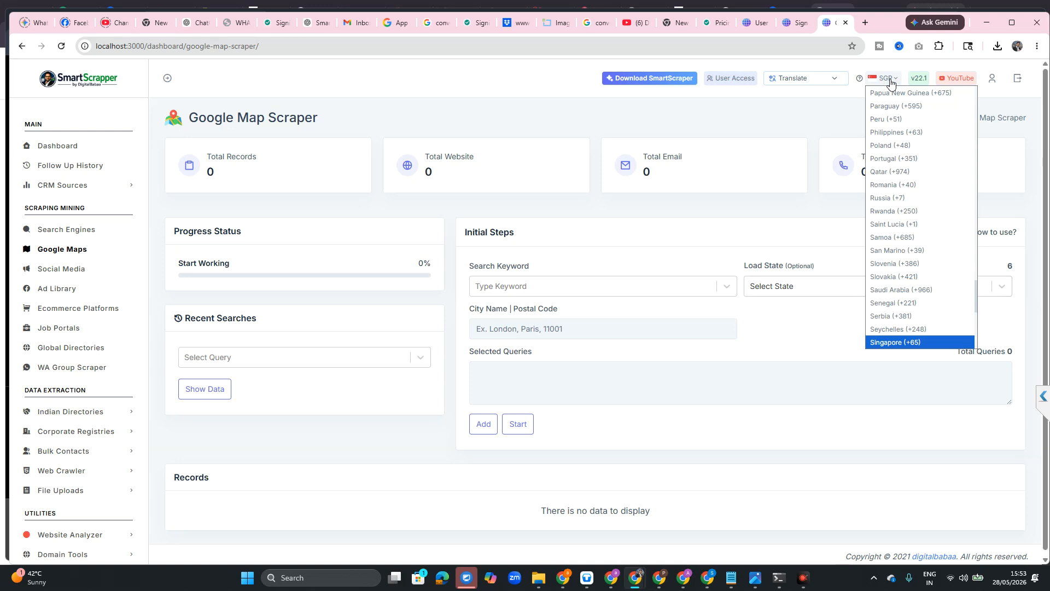
pyautogui.write('in')
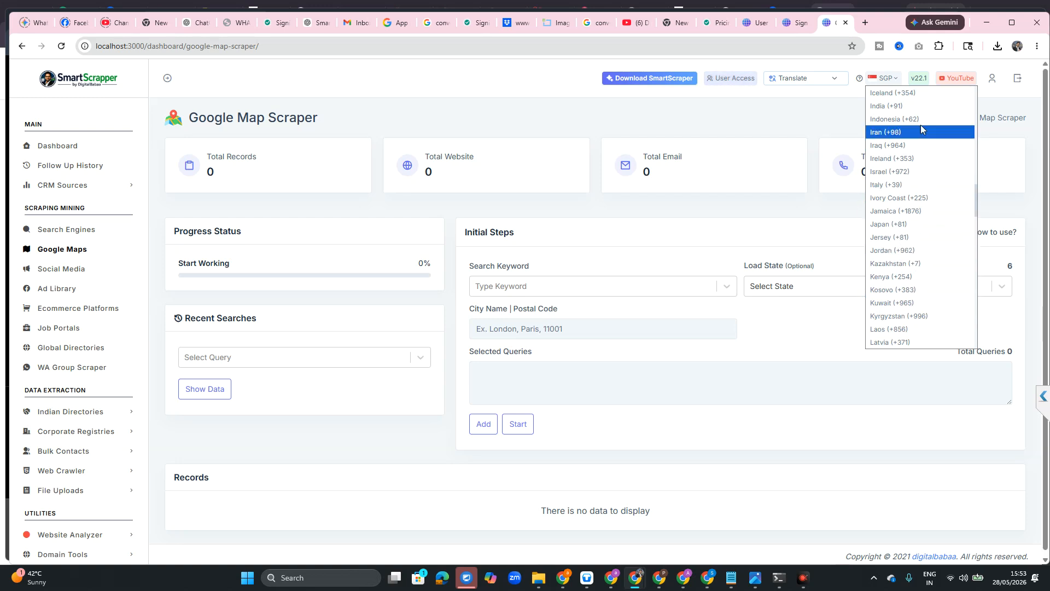
pyautogui.click(890, 107)
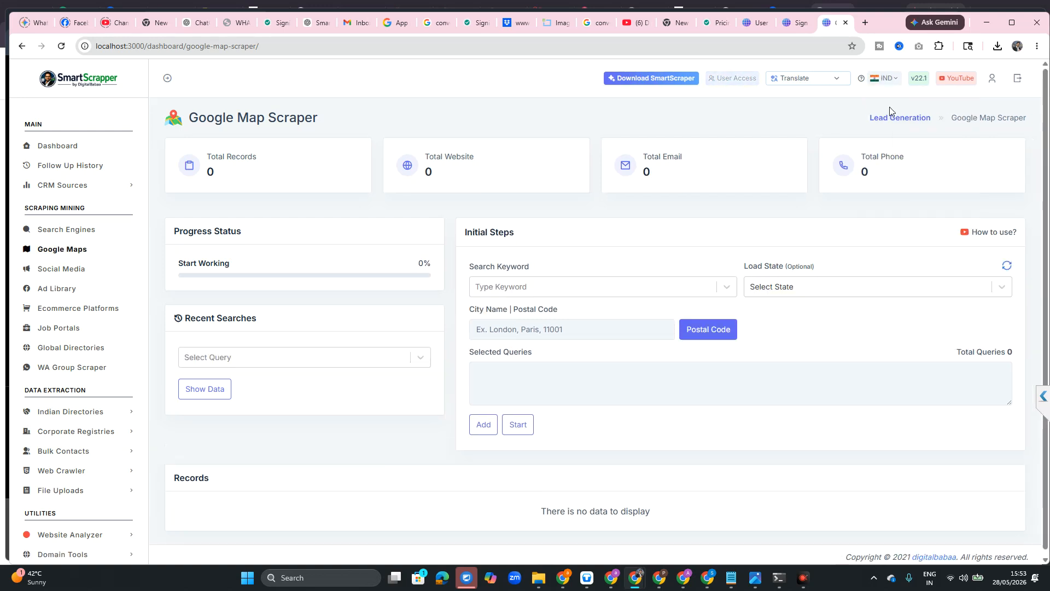
pyautogui.click(1006, 266)
# Pick Architectures as the search keyword and Chhattisgarh as the state.
pyautogui.click(662, 291)
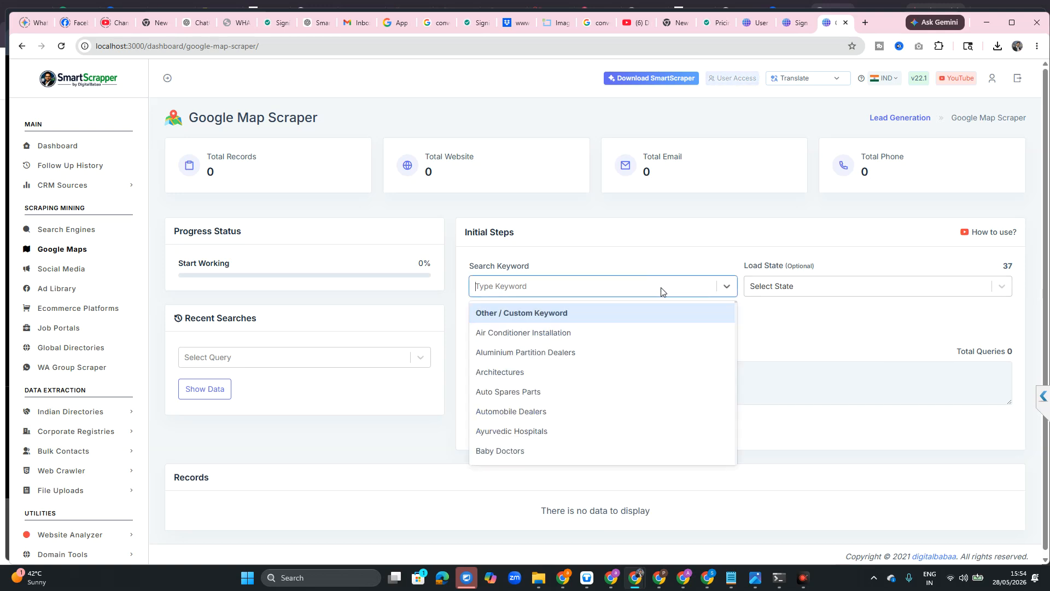
pyautogui.click(515, 375)
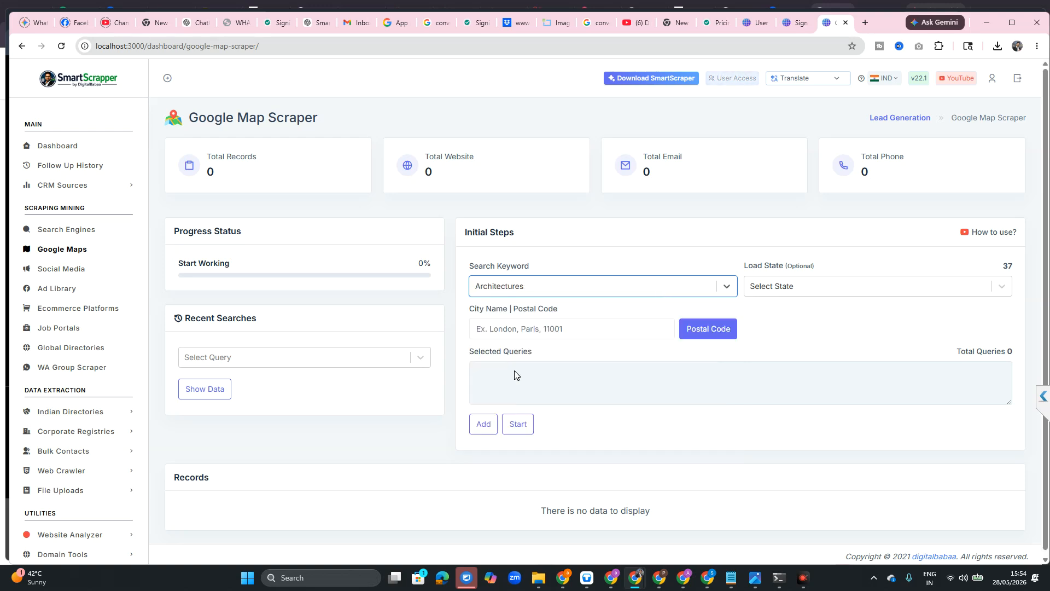
pyautogui.click(849, 295)
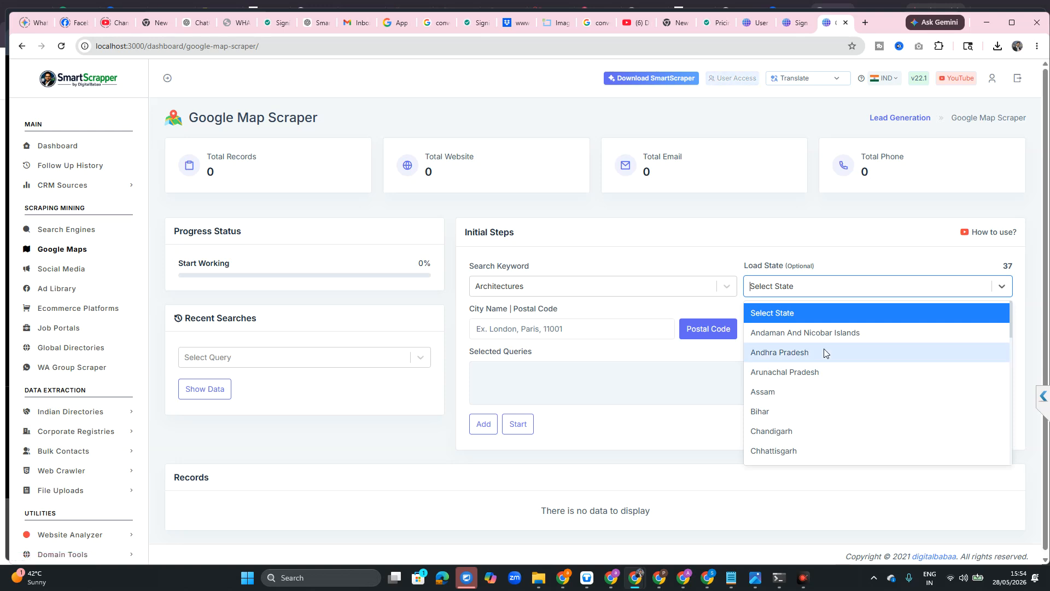
pyautogui.scroll(-4, 824, 349)
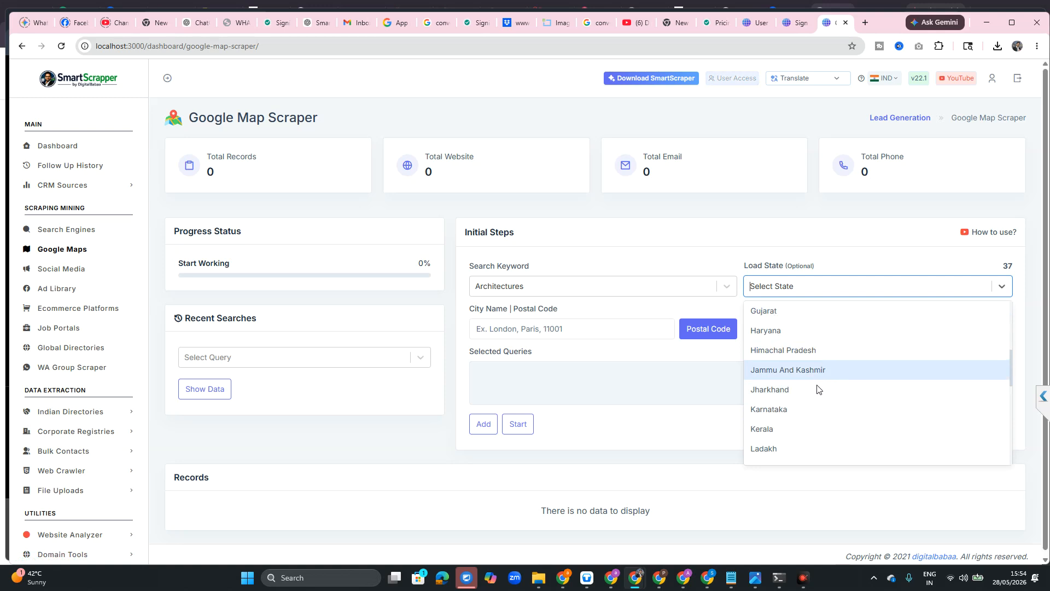
pyautogui.scroll(2, 819, 392)
pyautogui.click(804, 343)
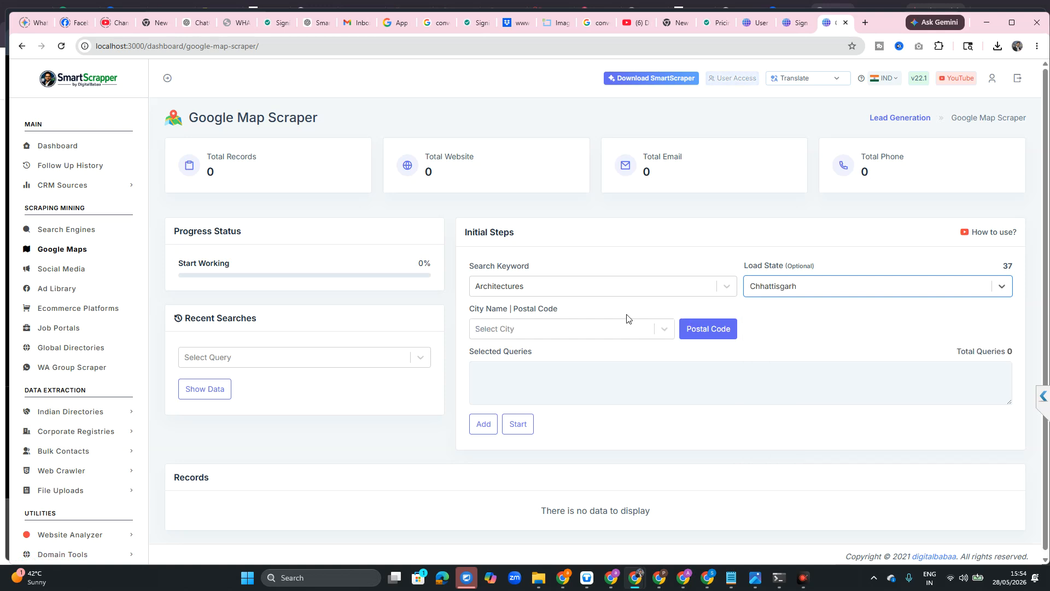
# Filter the search keyword choices by typing 'tou' for tour categories.
pyautogui.click(577, 286)
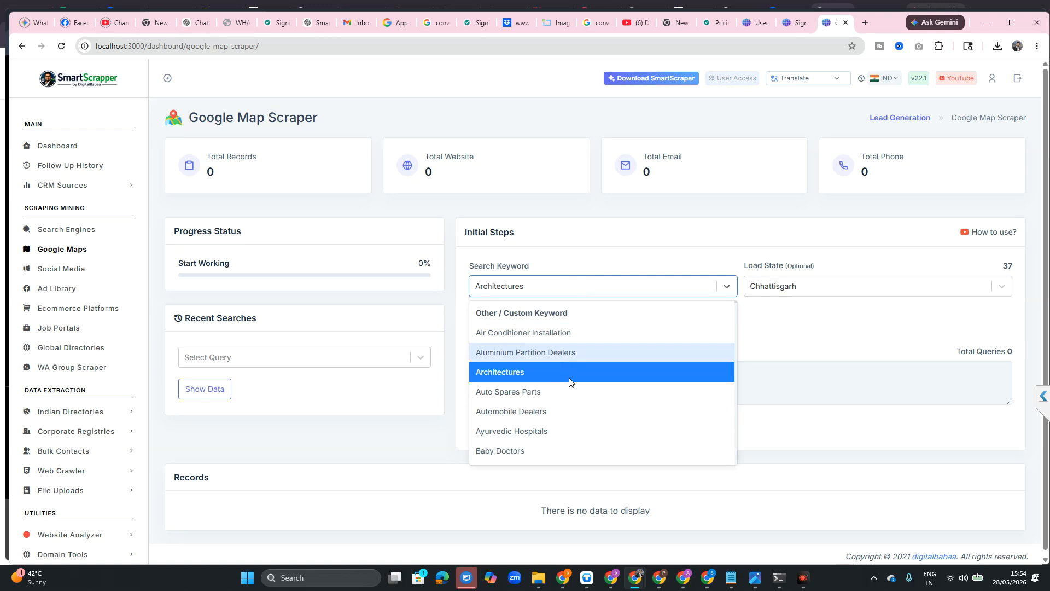
pyautogui.scroll(-4, 572, 386)
pyautogui.scroll(-8, 575, 393)
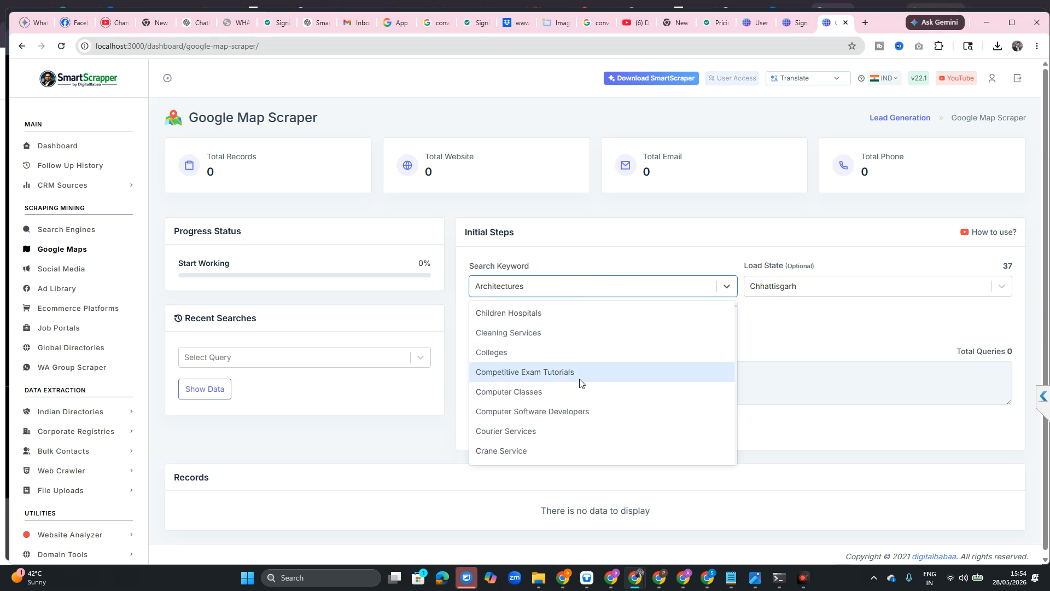
pyautogui.scroll(-10, 581, 385)
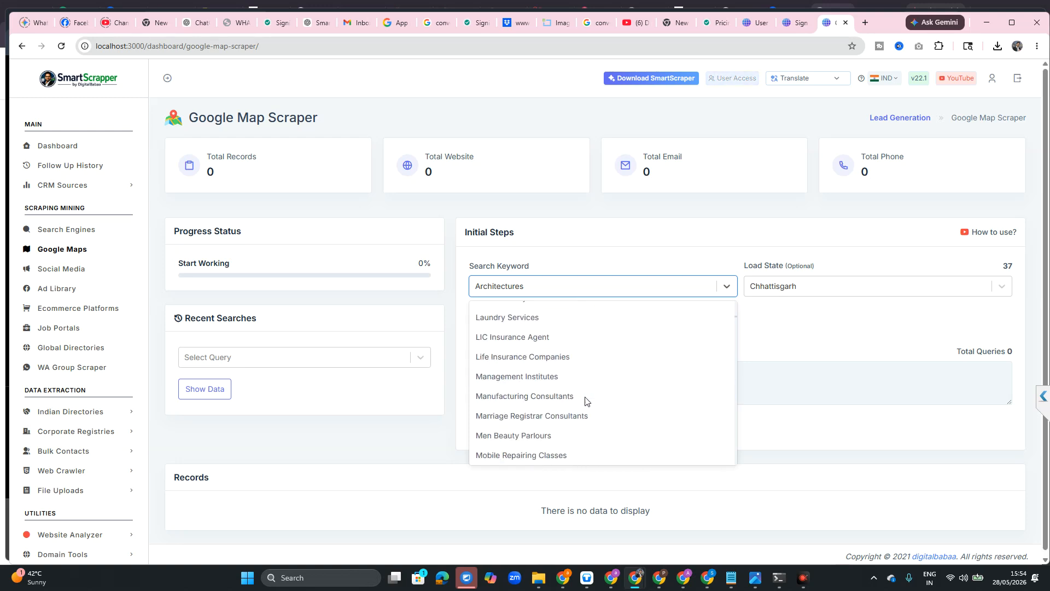
pyautogui.scroll(-3, 587, 409)
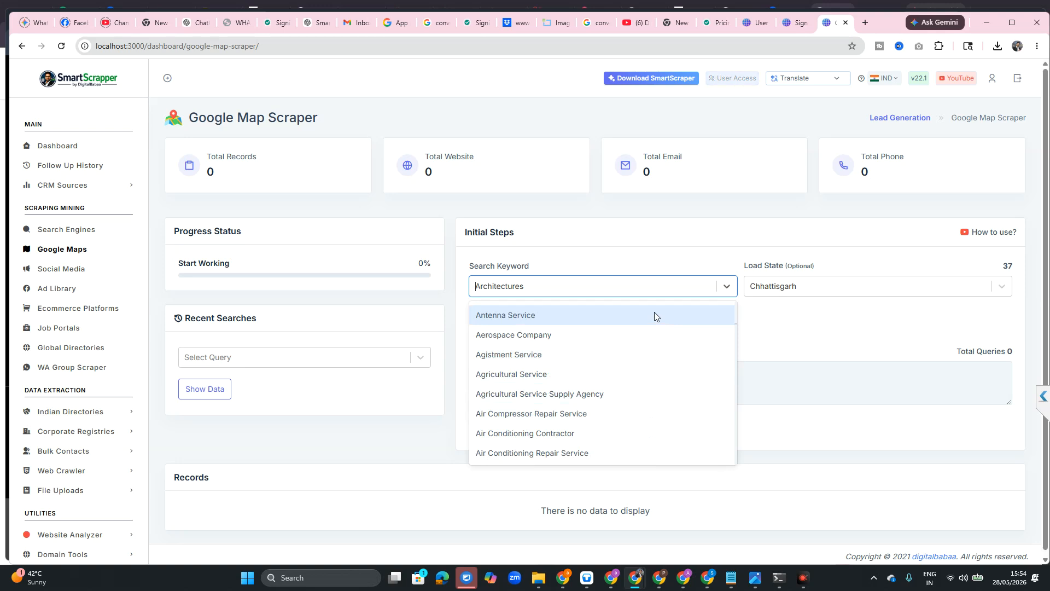
pyautogui.write('pro')
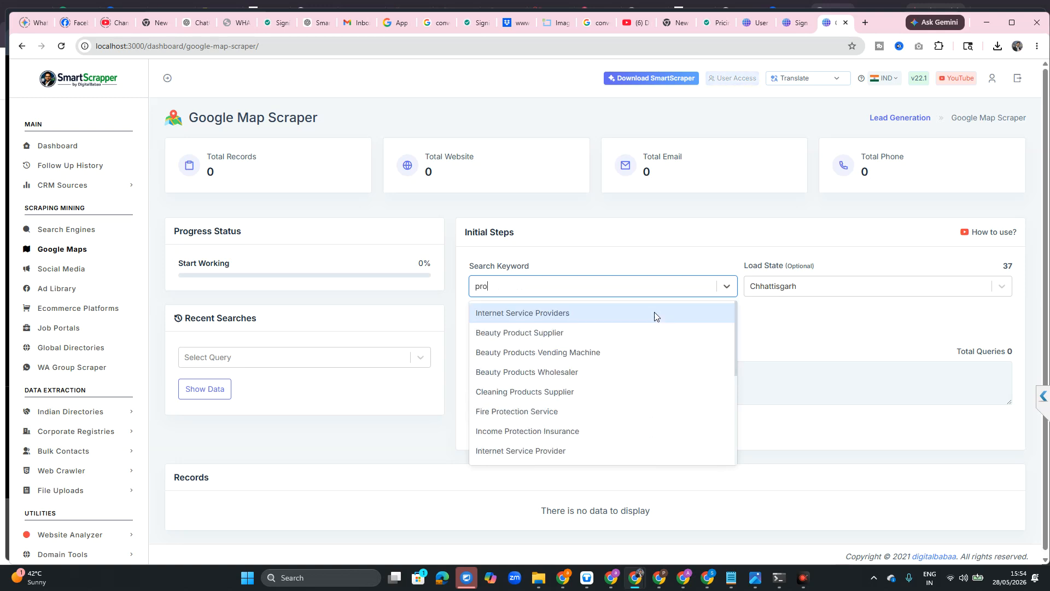
pyautogui.press('BackSpace')
pyautogui.press('BackSpace')
pyautogui.press('BackSpace')
pyautogui.write('t')
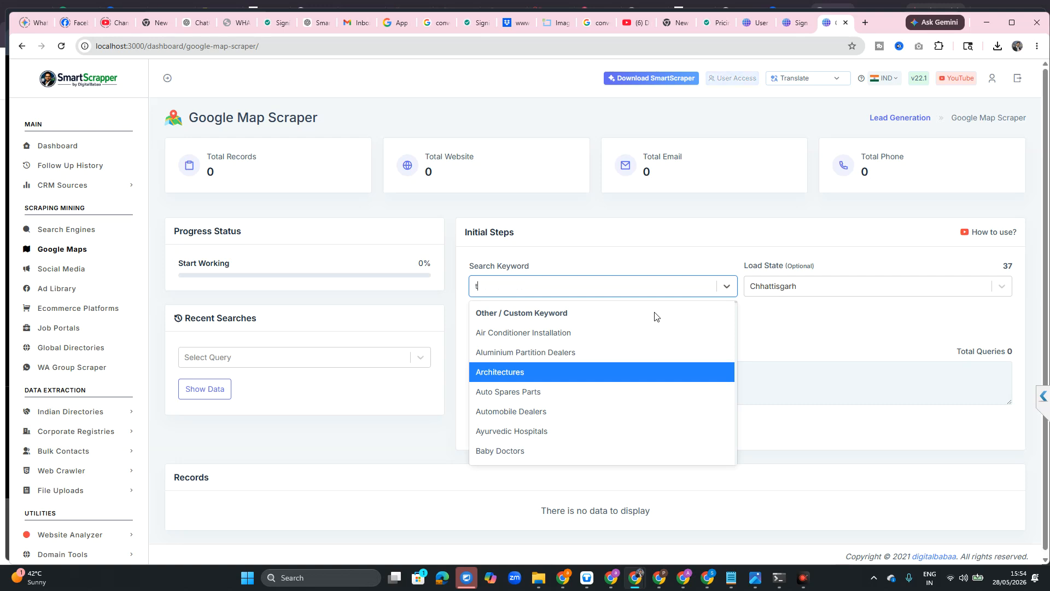
pyautogui.write('our')
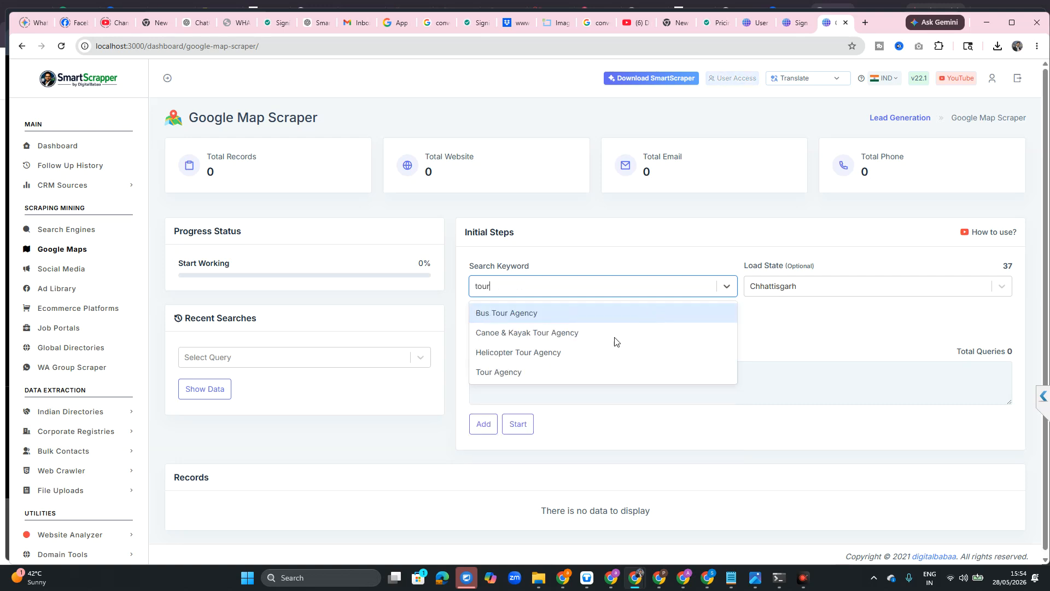
# Choose Tour Agency as the keyword, then filter cities with 'dh' and select Dhamtari.
pyautogui.click(553, 372)
pyautogui.click(563, 333)
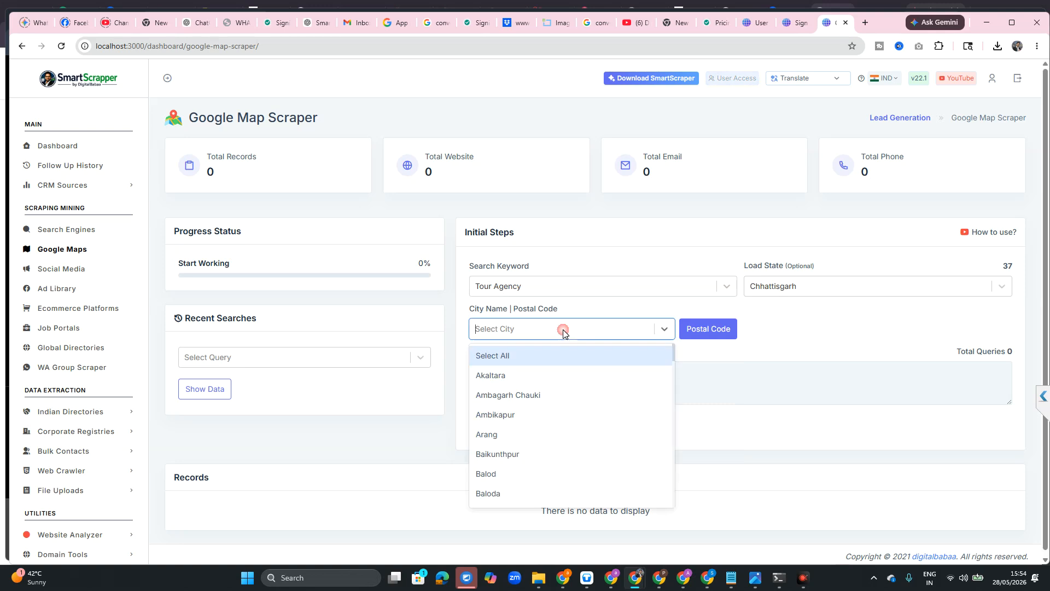
pyautogui.scroll(-3, 569, 405)
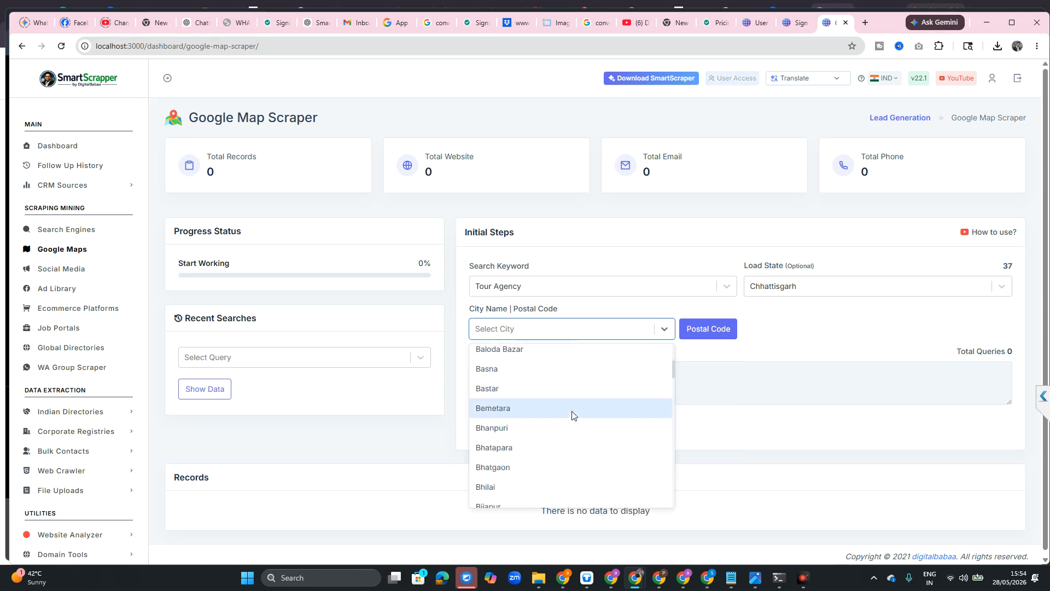
pyautogui.scroll(-10, 575, 410)
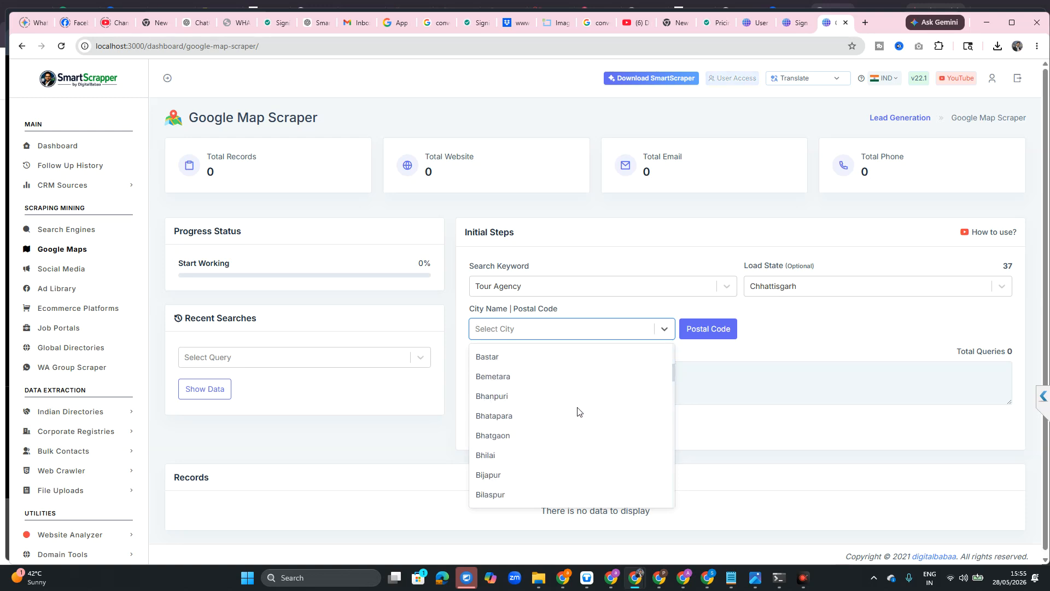
pyautogui.scroll(2, 578, 414)
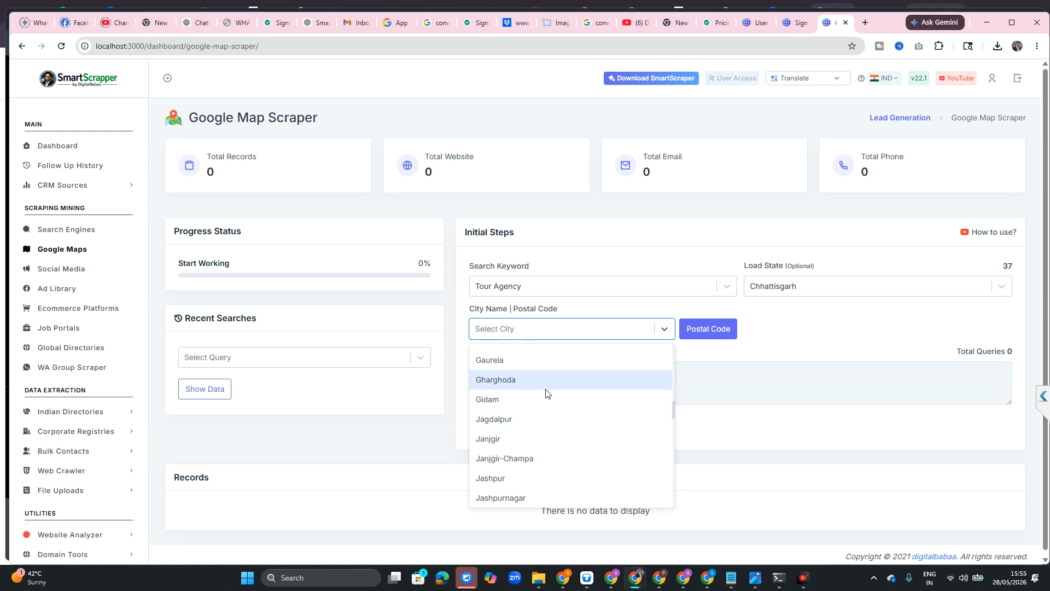
pyautogui.scroll(3, 546, 413)
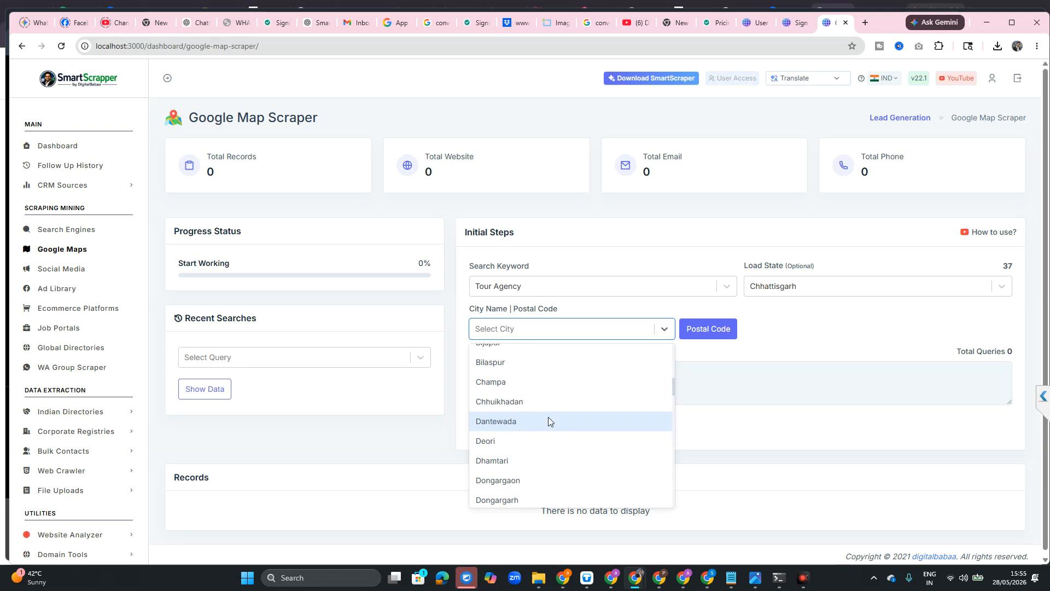
pyautogui.scroll(3, 553, 411)
pyautogui.scroll(1, 559, 402)
pyautogui.scroll(-10, 559, 402)
pyautogui.scroll(-8, 544, 485)
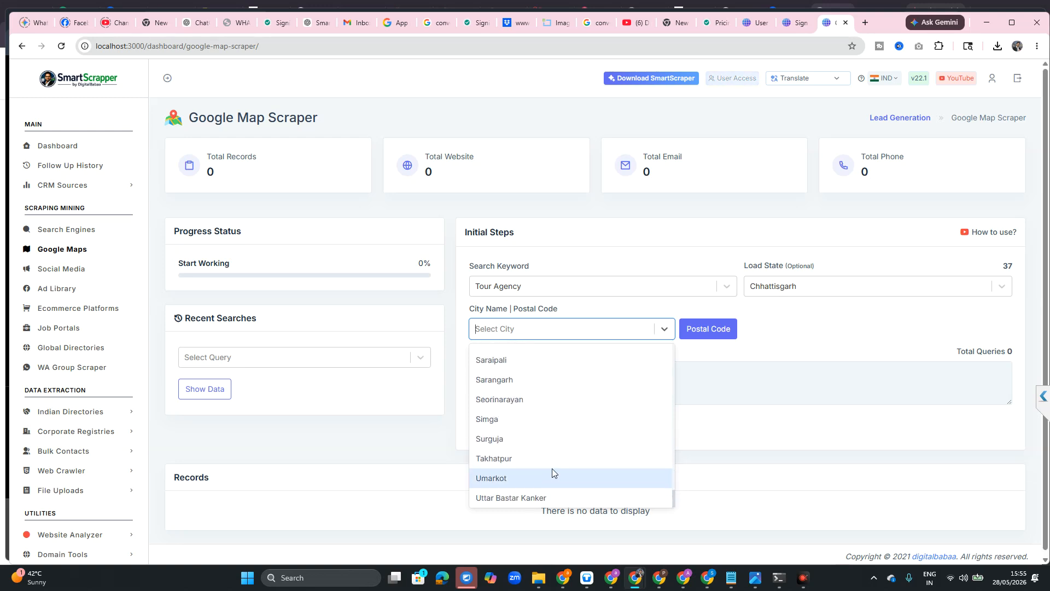
pyautogui.scroll(6, 553, 464)
pyautogui.scroll(2, 567, 412)
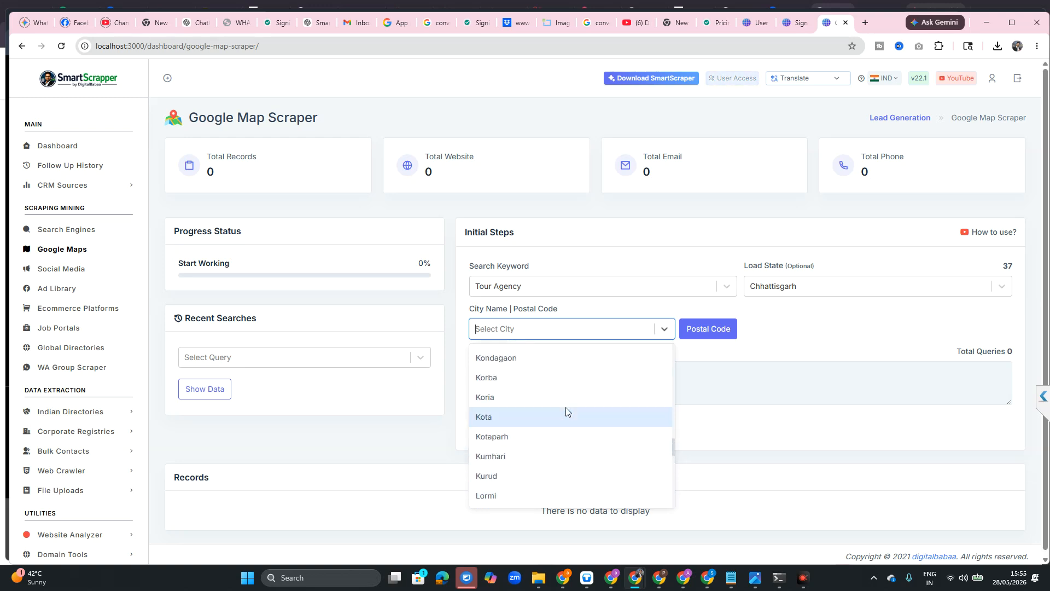
pyautogui.write('dh')
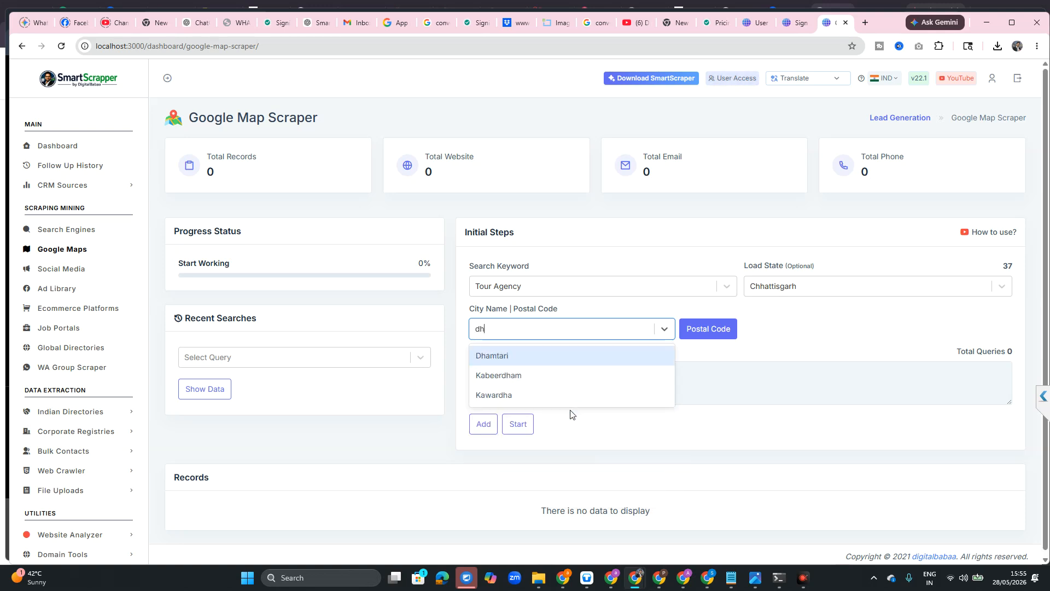
pyautogui.click(597, 356)
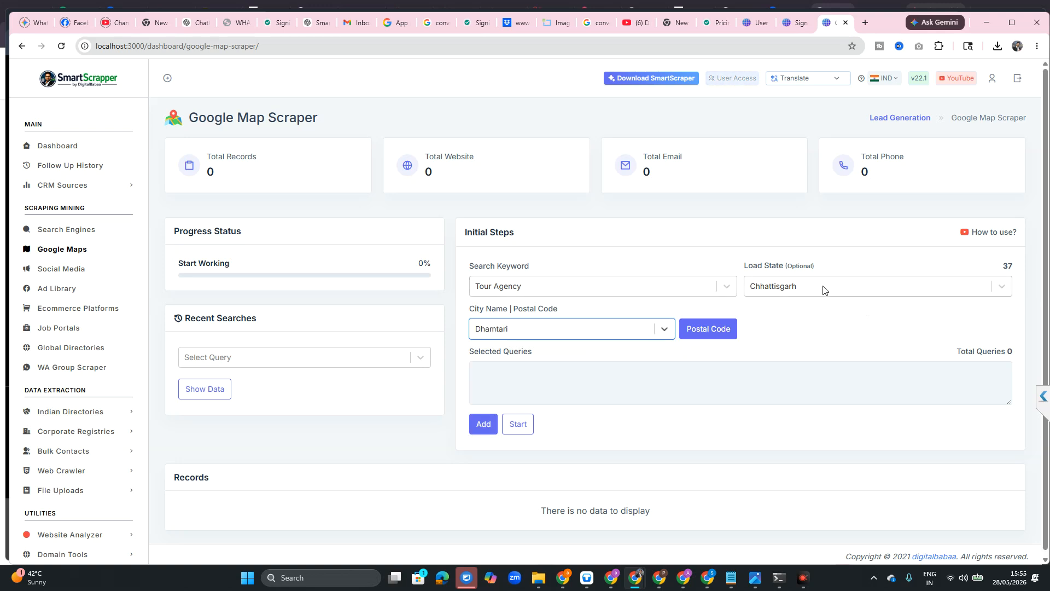
# Add the query 'Tour Agency In 493773' using Dhamtari's DBWard SO postal code.
pyautogui.click(725, 335)
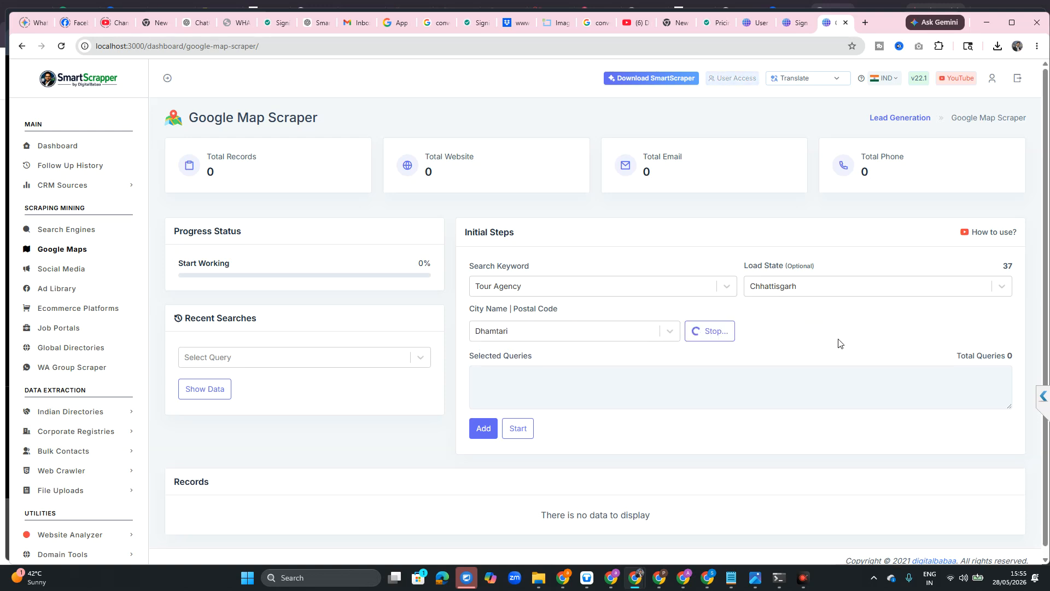
pyautogui.click(851, 333)
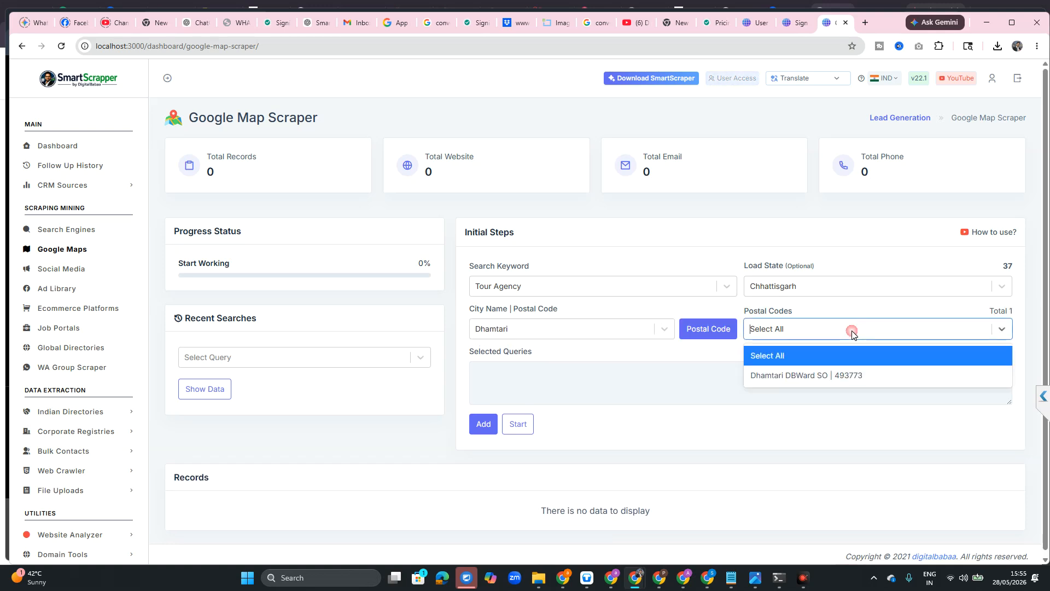
pyautogui.click(851, 373)
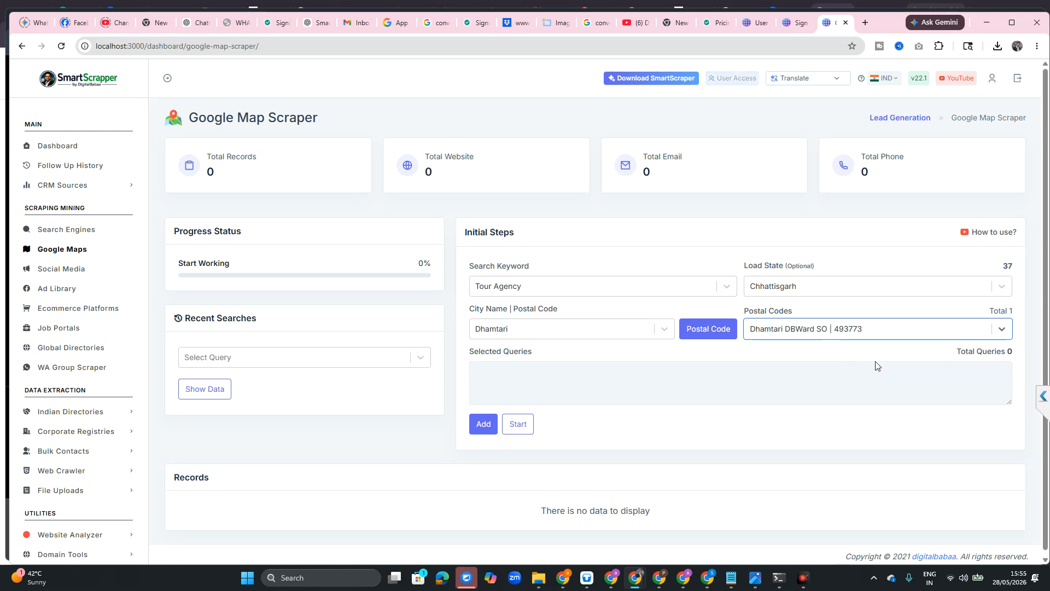
pyautogui.click(474, 430)
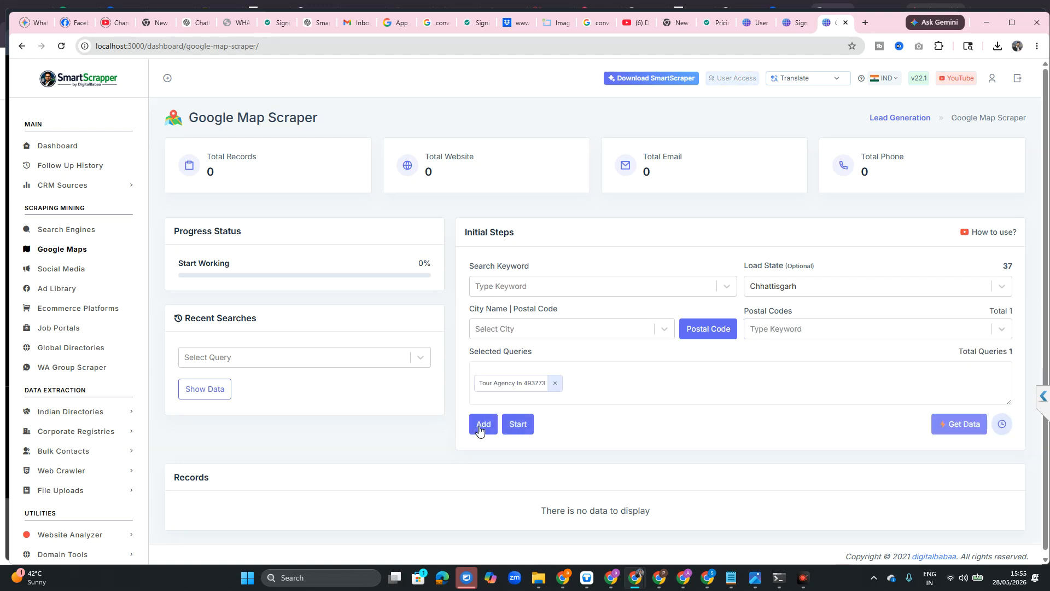
# Try adding a query with empty fields, then bring up the Chhattisgarh city list.
pyautogui.click(481, 425)
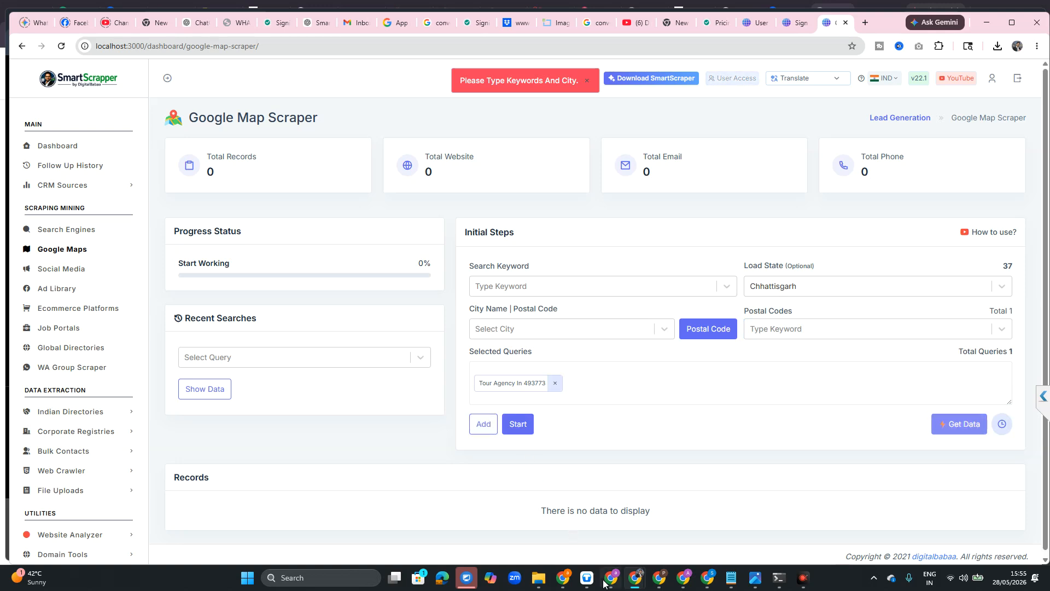
pyautogui.moveTo(612, 578)
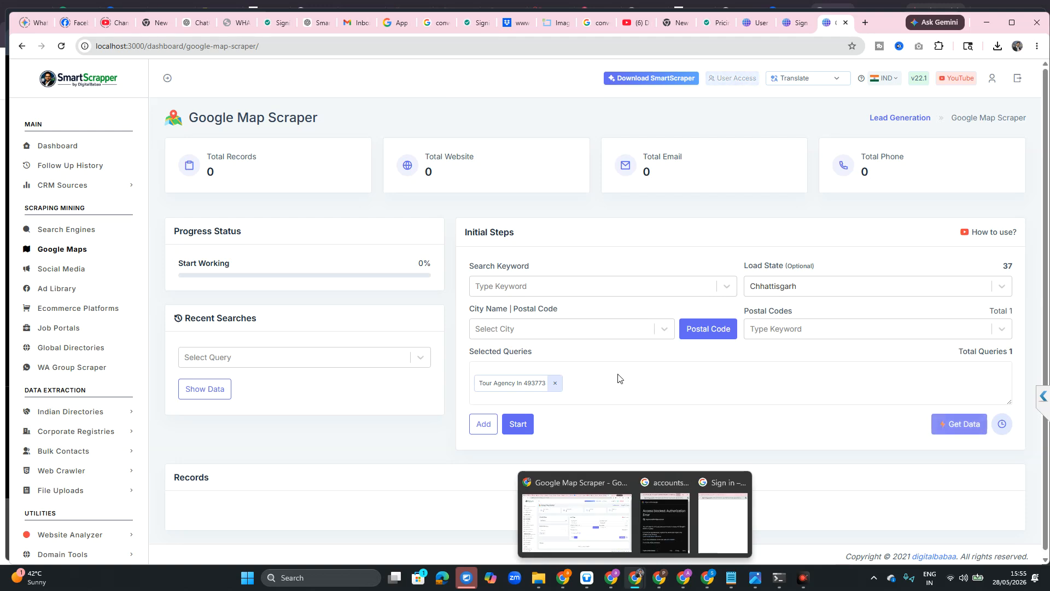
pyautogui.click(643, 329)
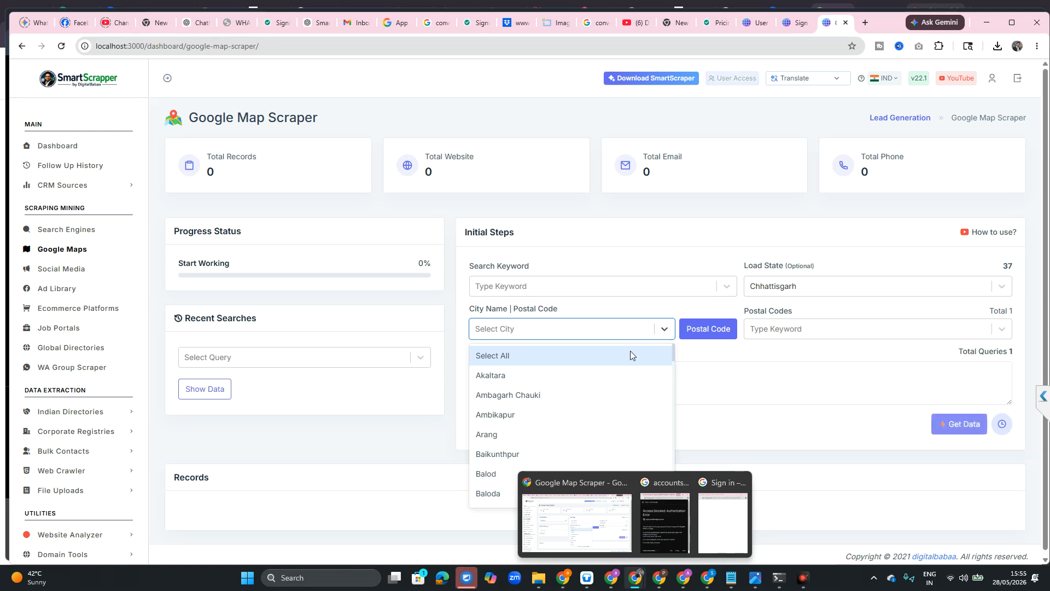
# Select all cities and remove the 'Tour Agency In 493773' query.
pyautogui.click(500, 358)
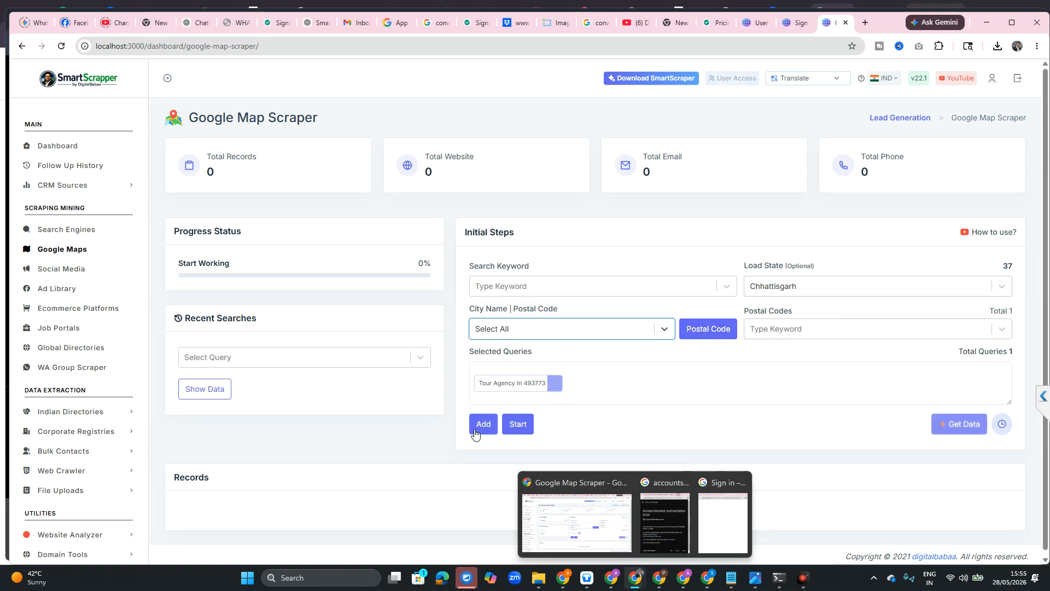
pyautogui.click(555, 383)
pyautogui.click(476, 434)
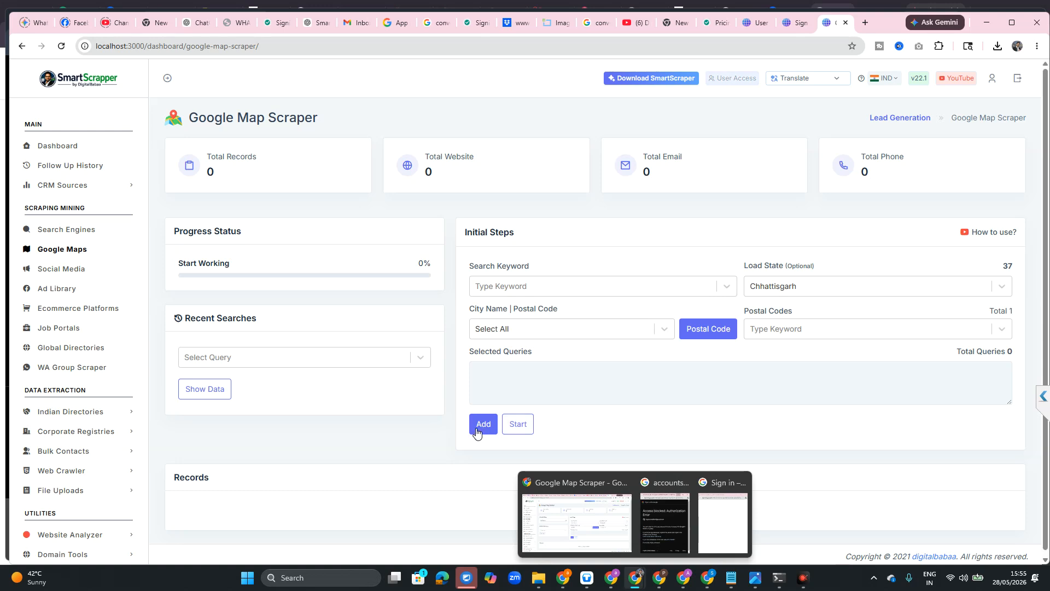
pyautogui.click(477, 433)
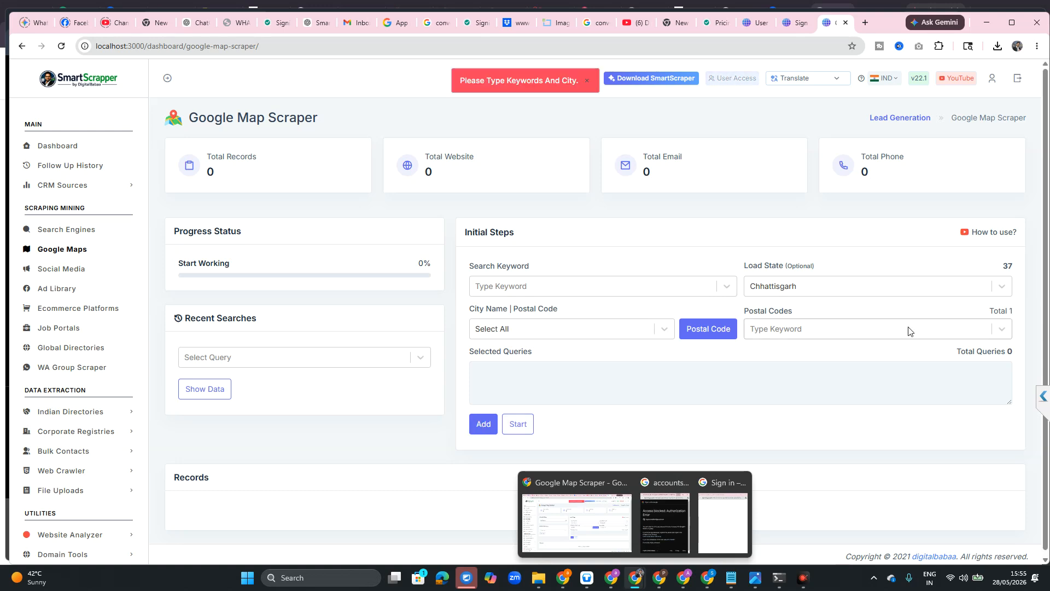
# Choose Tour Agency as keyword and add queries for all 78 cities.
pyautogui.click(537, 289)
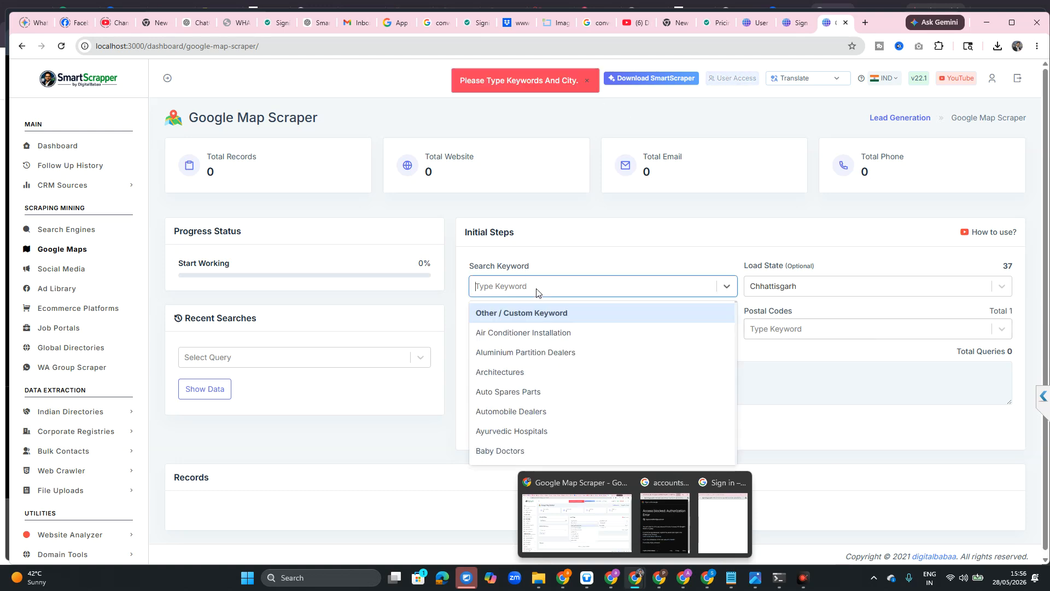
pyautogui.write('t')
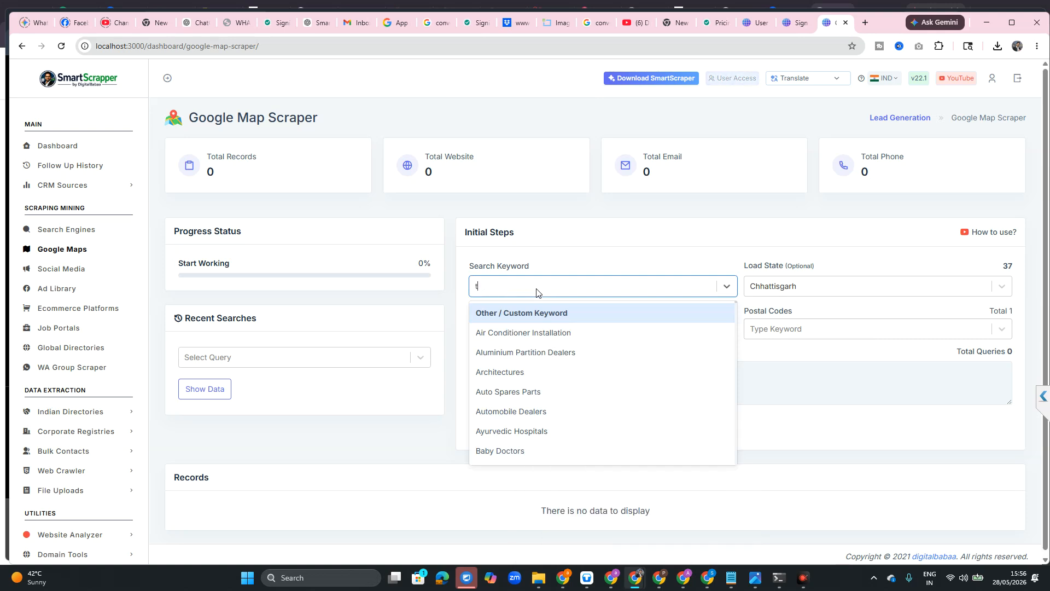
pyautogui.write('ou')
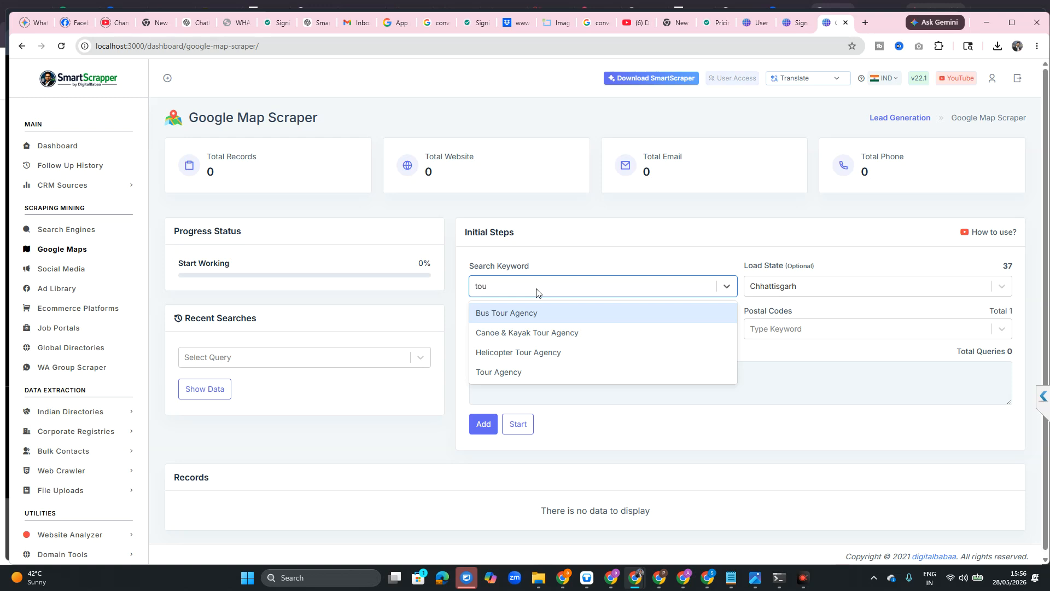
pyautogui.click(503, 374)
pyautogui.click(483, 424)
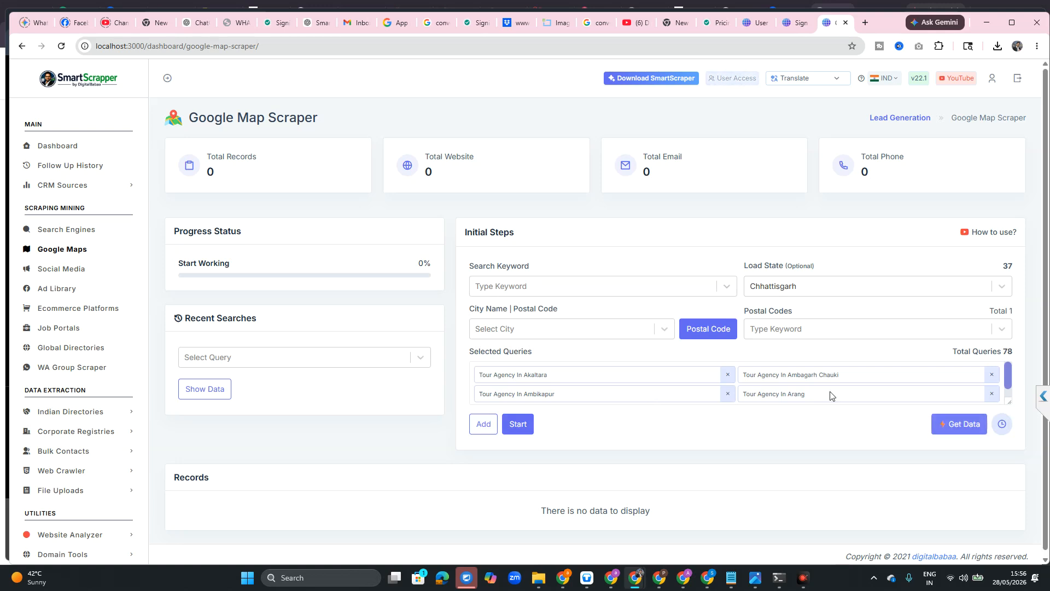
# Enlarge the queries box to review them, then clear all selected queries.
pyautogui.moveTo(1003, 351); pyautogui.dragTo(1008, 404)
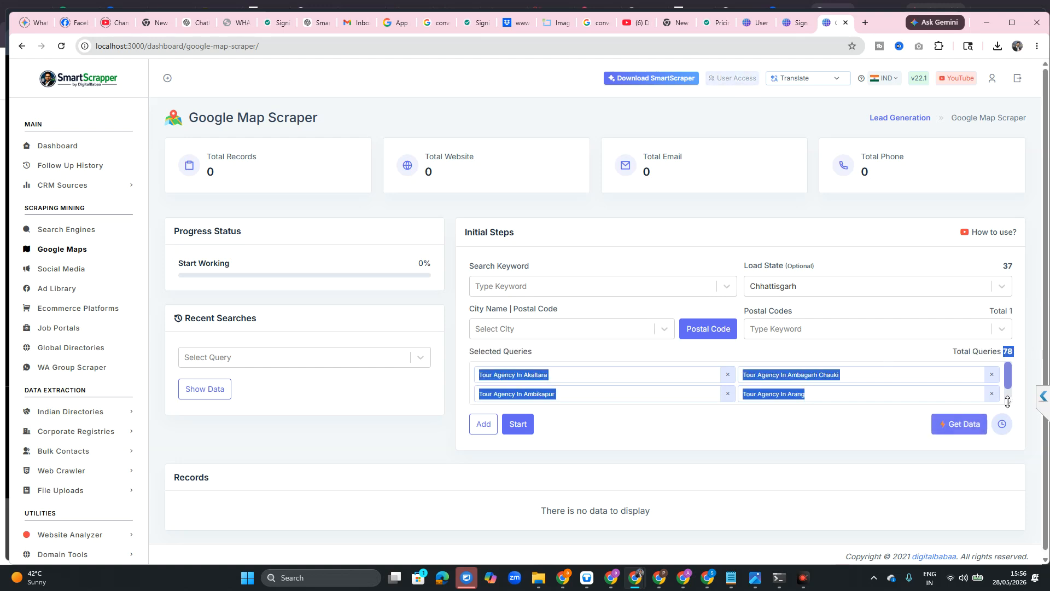
pyautogui.click(877, 432)
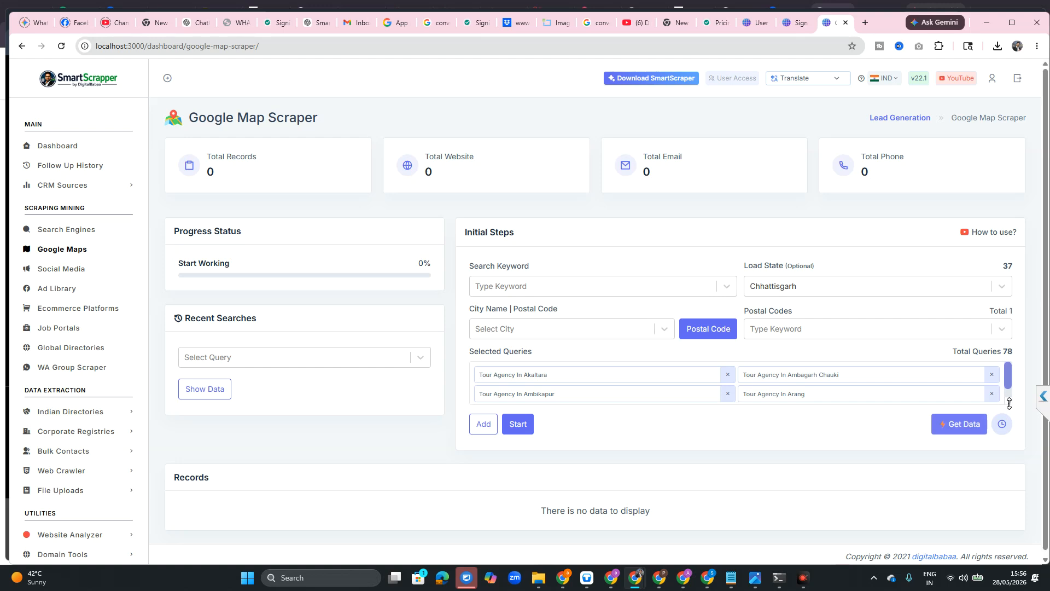
pyautogui.moveTo(1009, 402); pyautogui.dragTo(1006, 512)
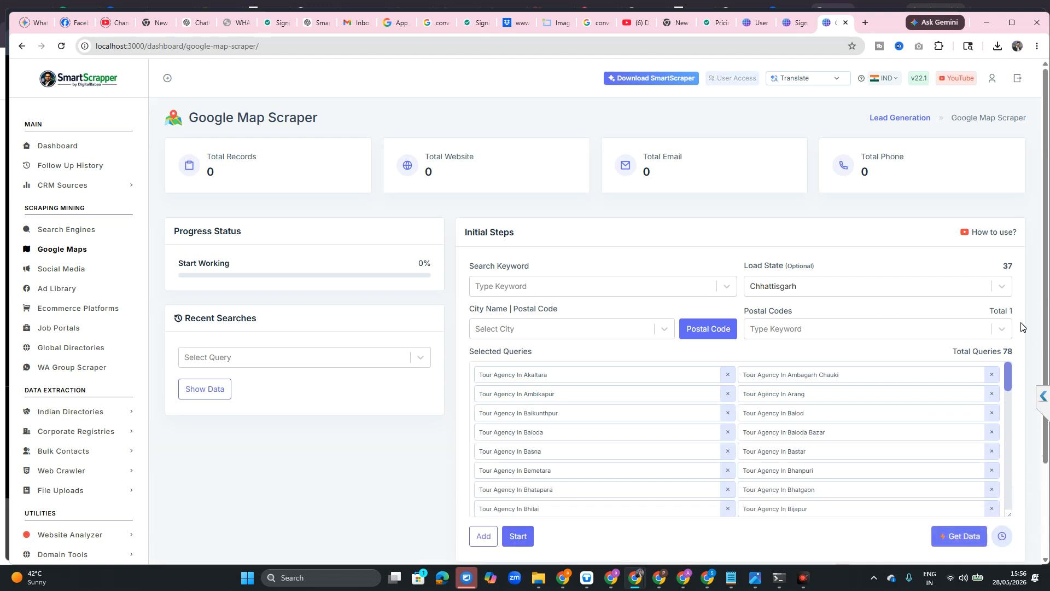
pyautogui.scroll(-2, 1020, 277)
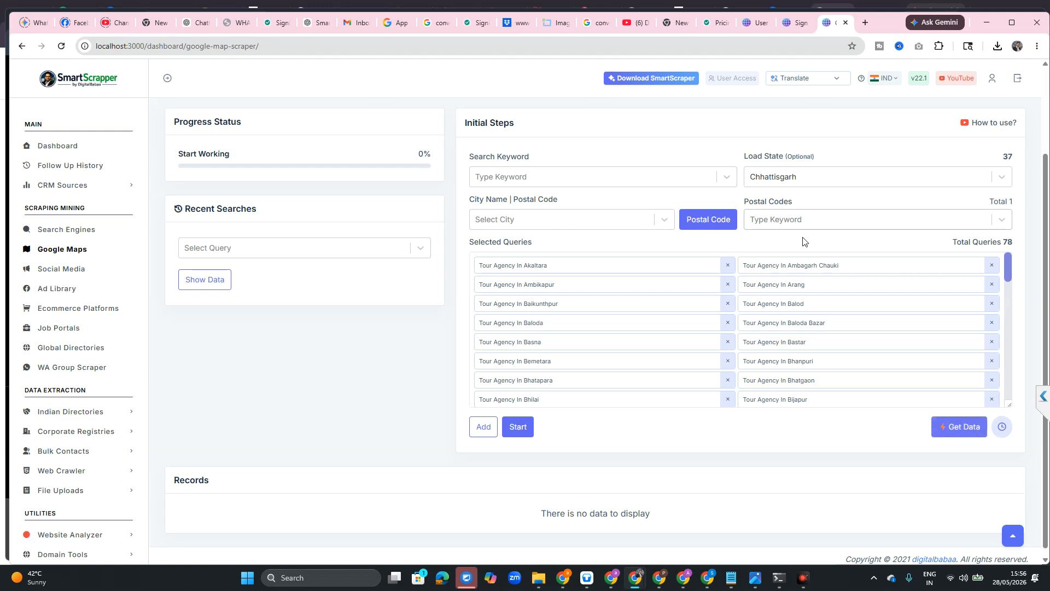
pyautogui.scroll(-10, 999, 382)
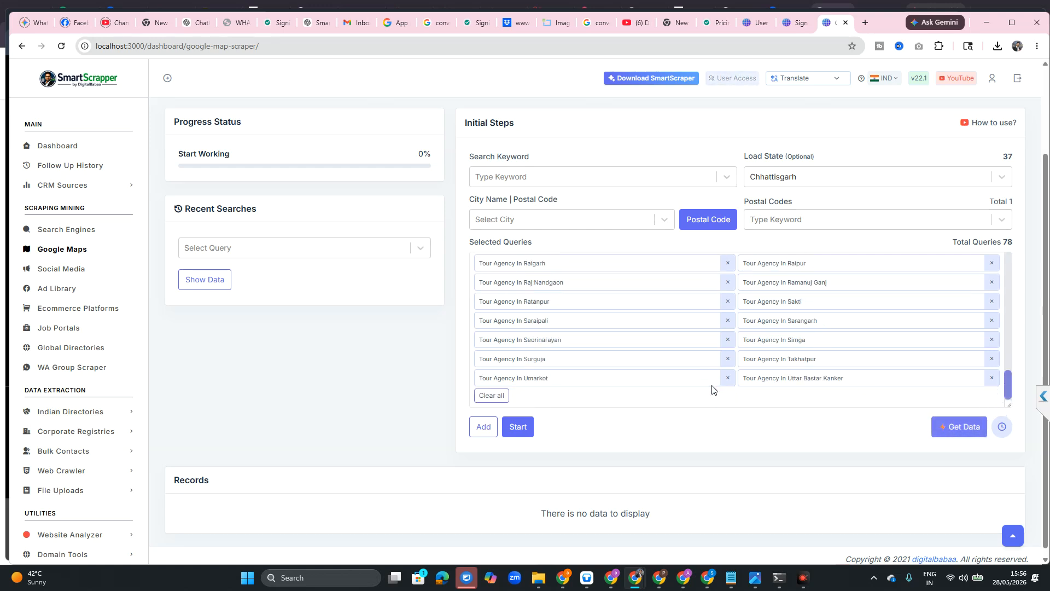
pyautogui.click(492, 398)
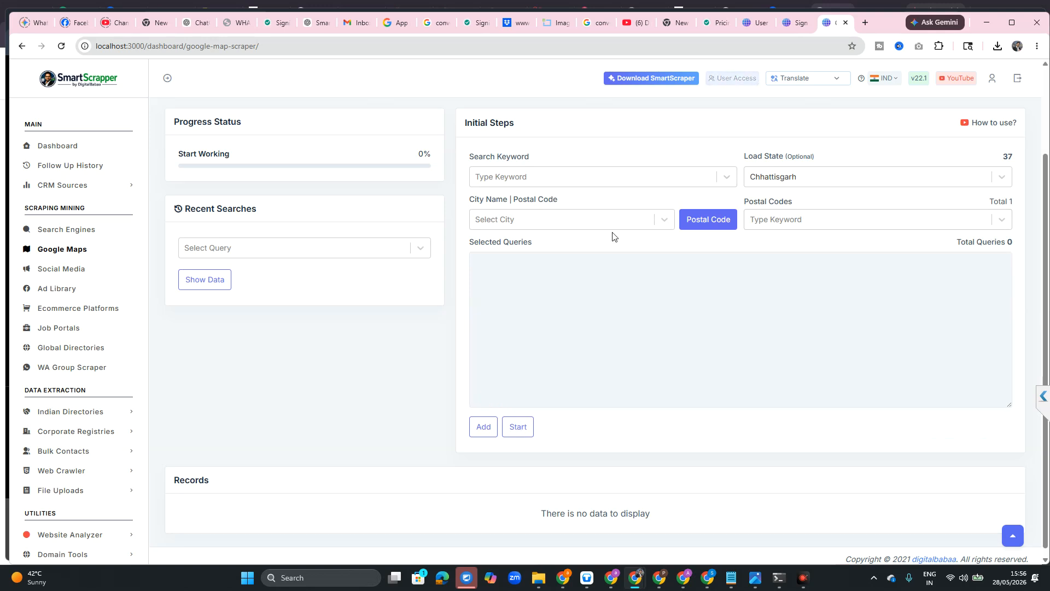
# Pick Kota as the city and load all of its postal codes.
pyautogui.click(664, 222)
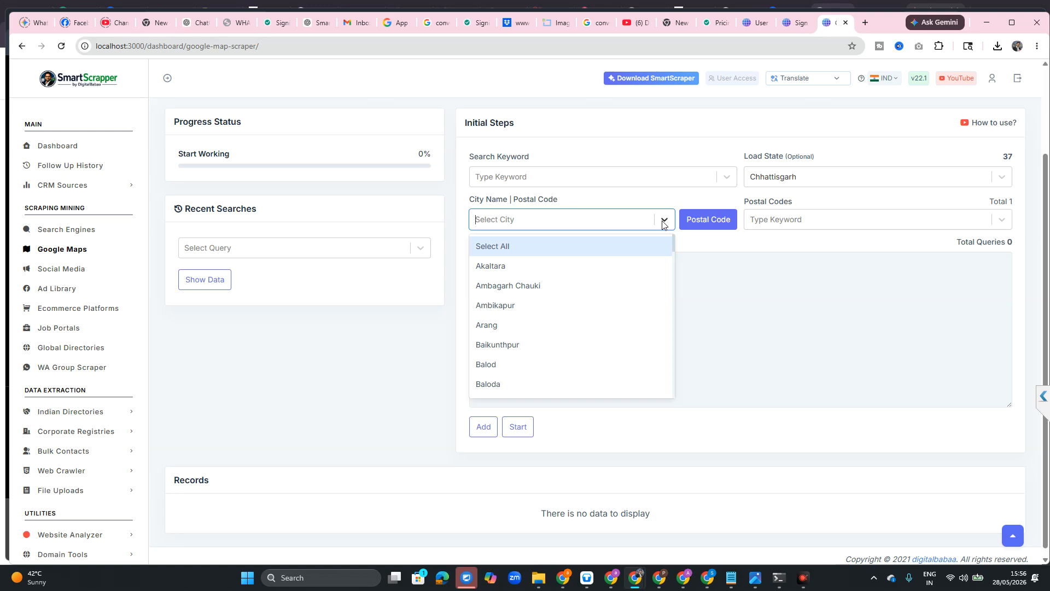
pyautogui.write('kot')
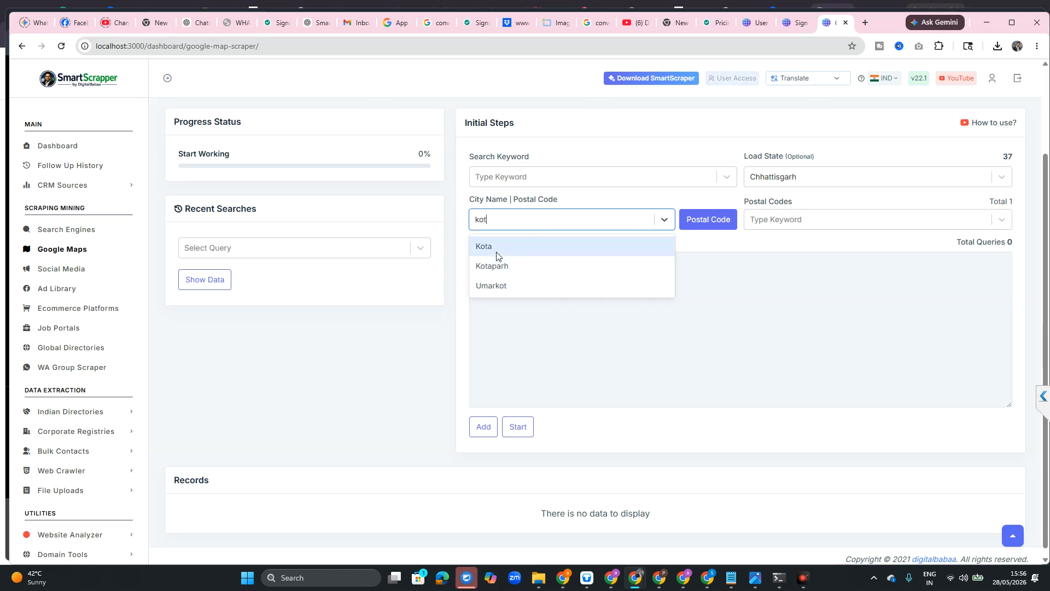
pyautogui.click(496, 251)
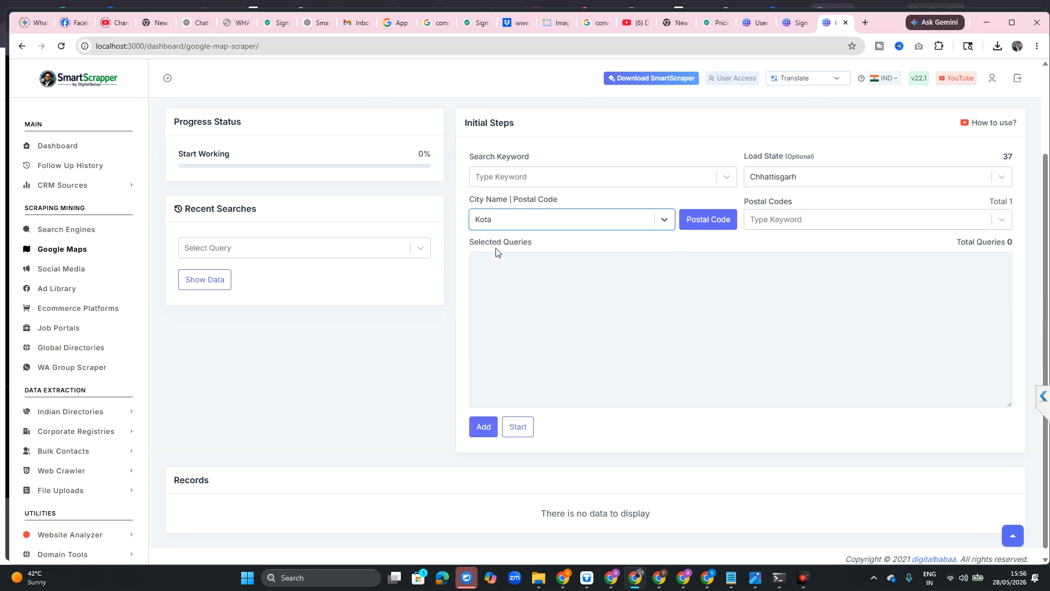
pyautogui.click(709, 221)
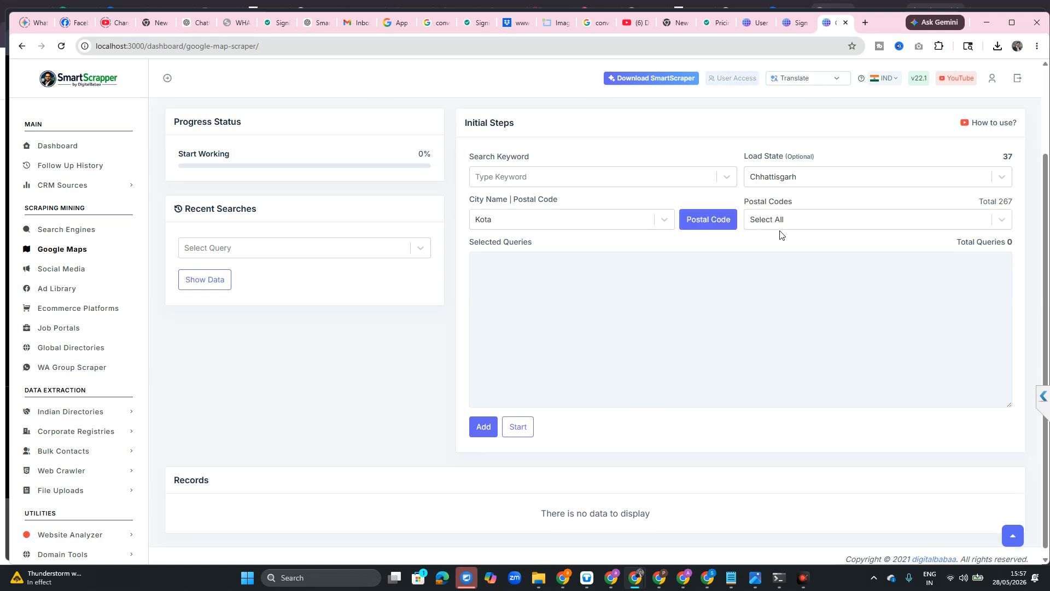
pyautogui.click(779, 224)
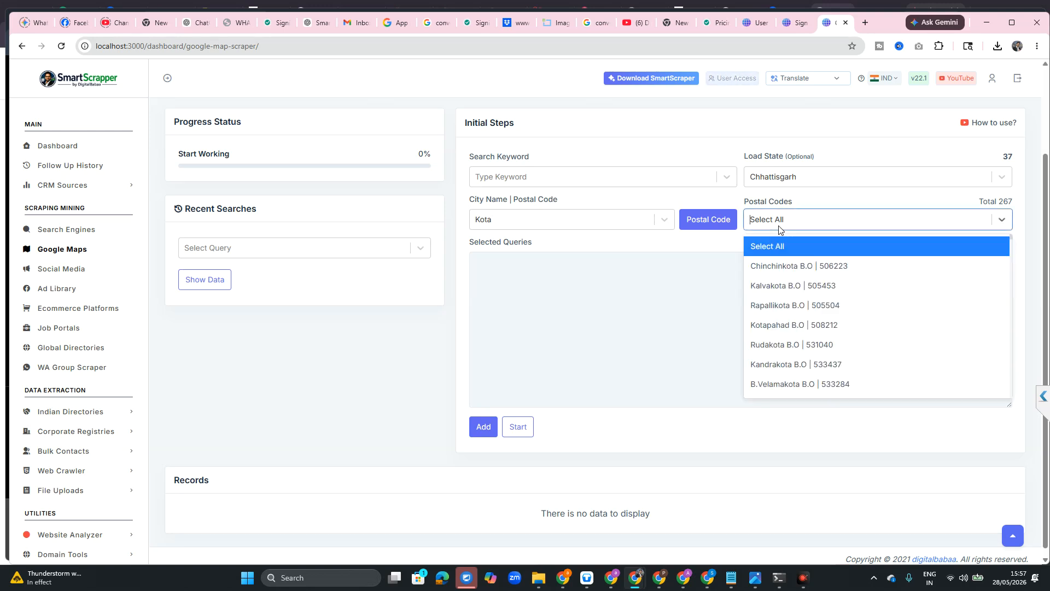
pyautogui.click(780, 247)
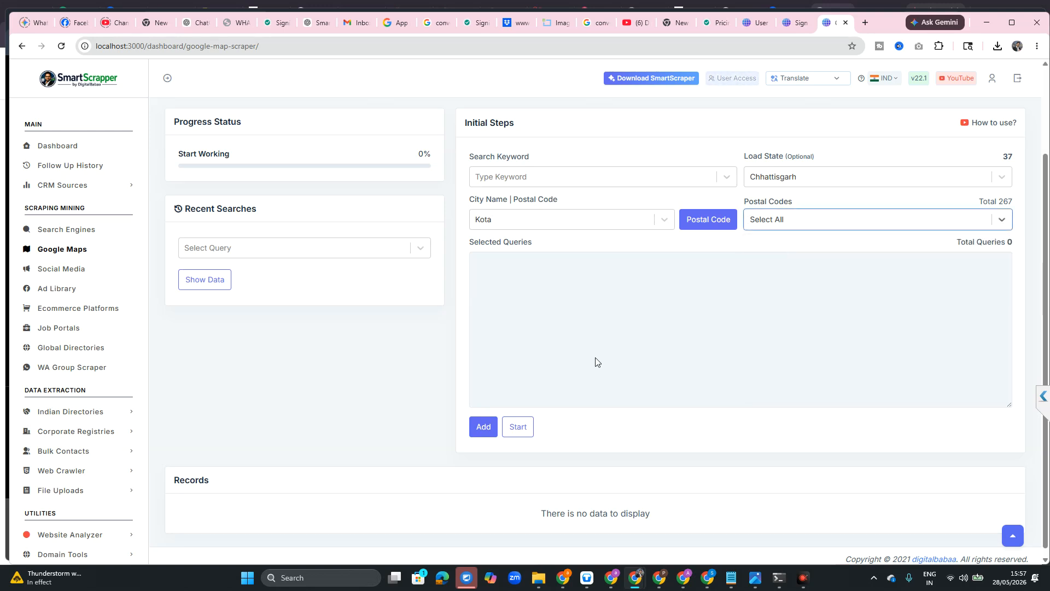
pyautogui.click(812, 227)
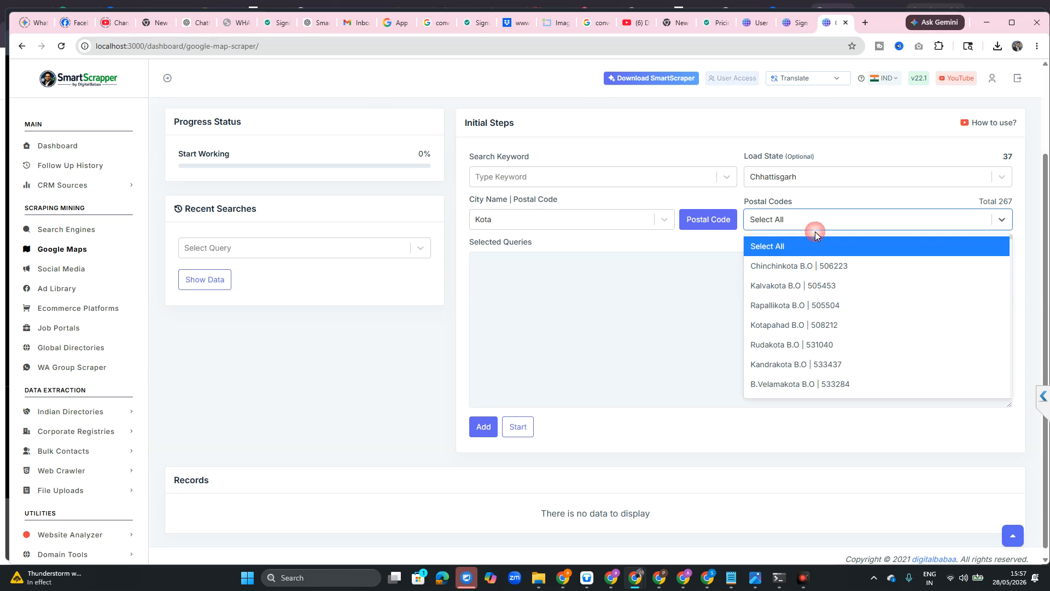
pyautogui.scroll(-2, 978, 313)
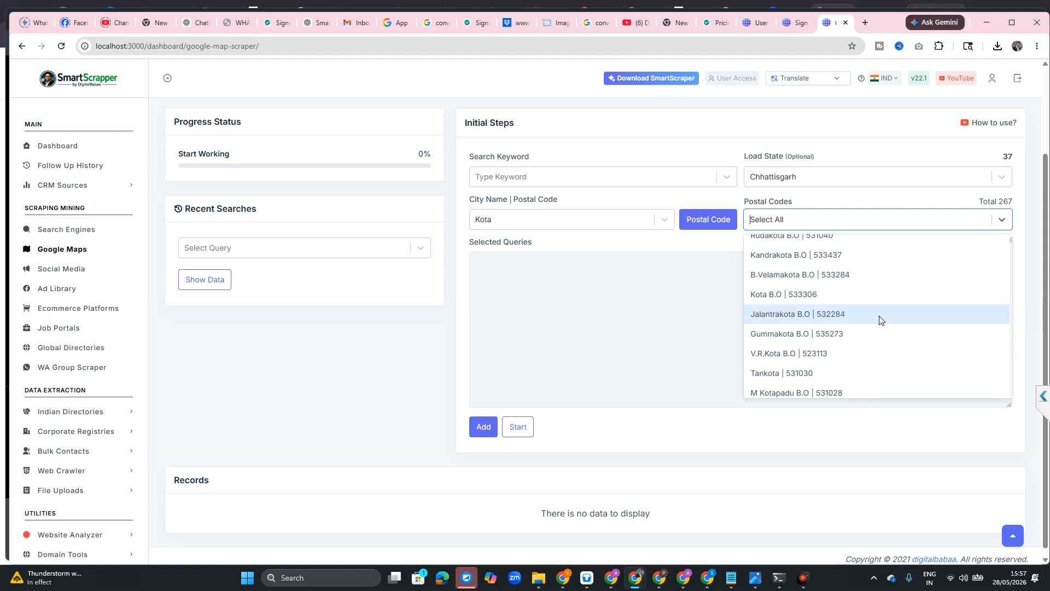
pyautogui.scroll(2, 854, 340)
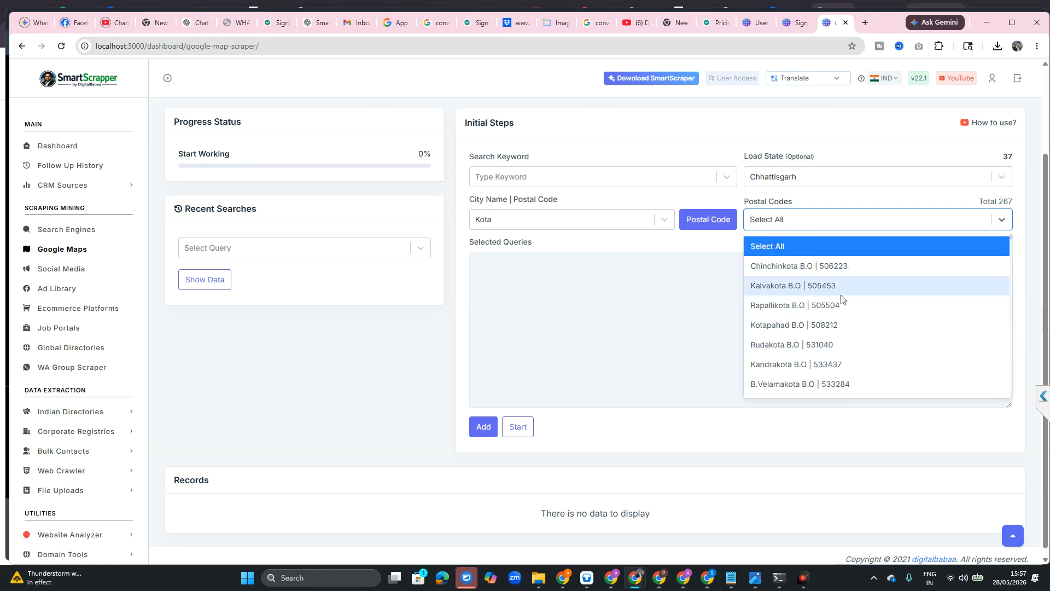
pyautogui.click(783, 247)
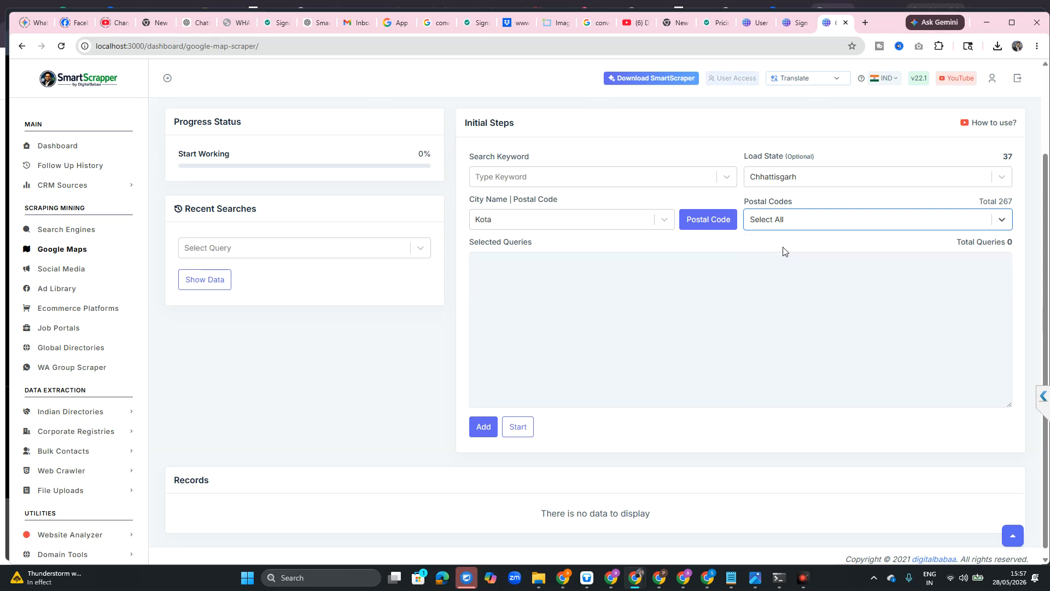
# Choose Tour Agency as keyword and add queries for all 267 Kota postal codes.
pyautogui.click(481, 428)
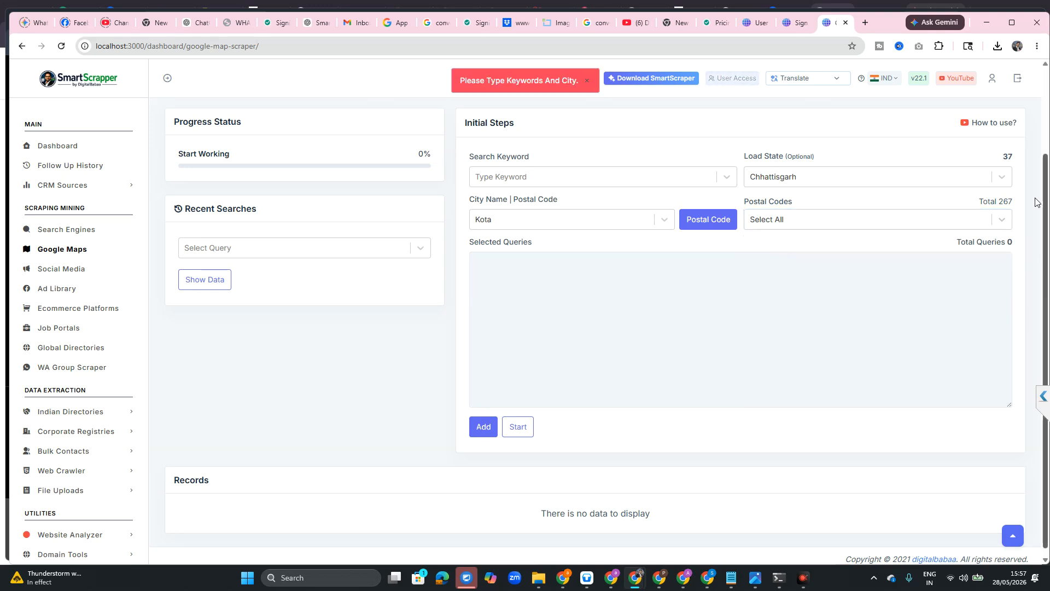
pyautogui.click(502, 181)
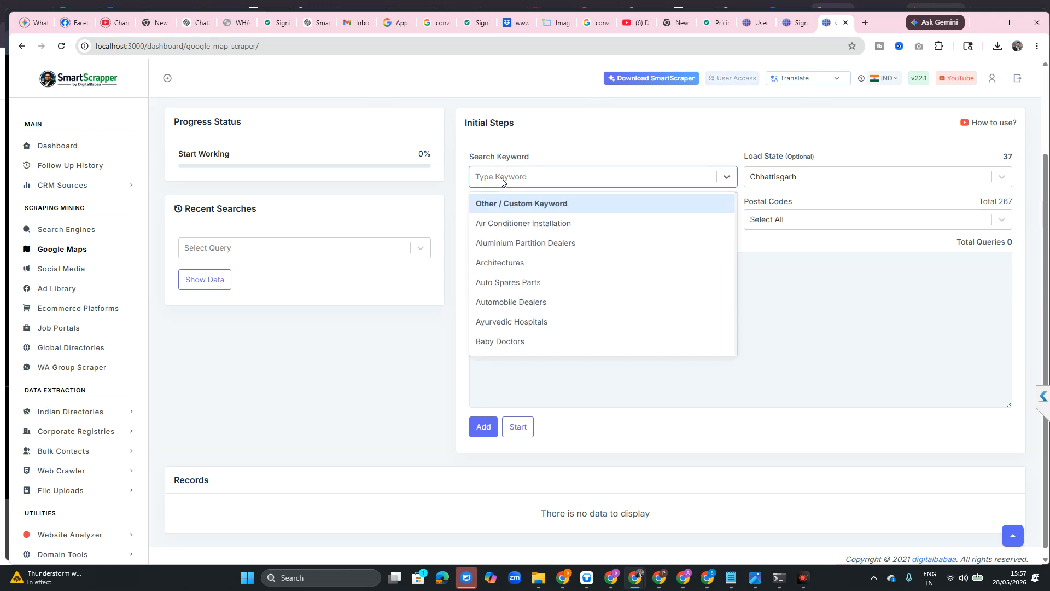
pyautogui.write('tour')
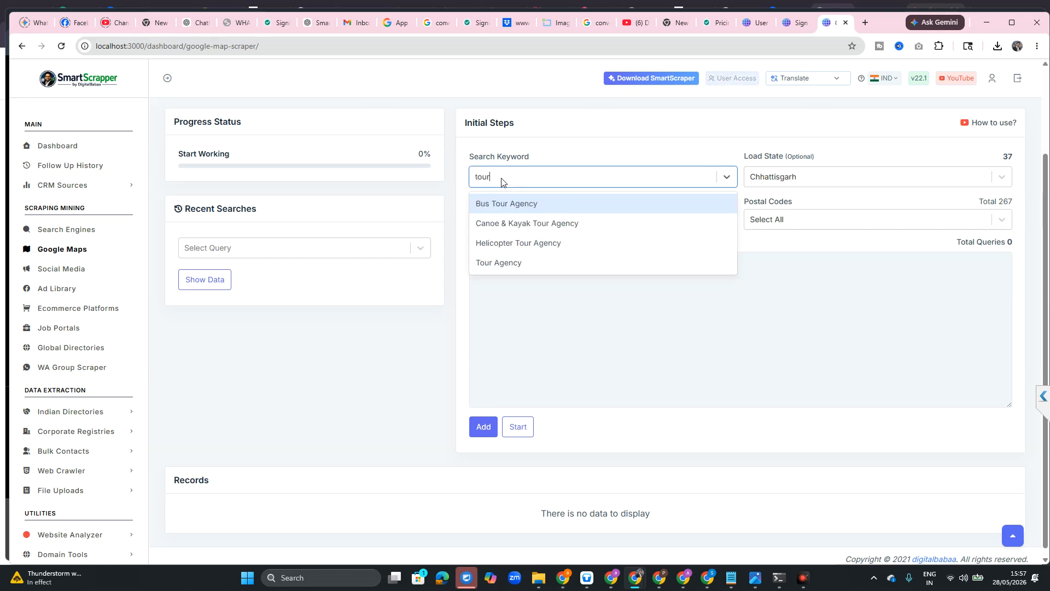
pyautogui.click(503, 263)
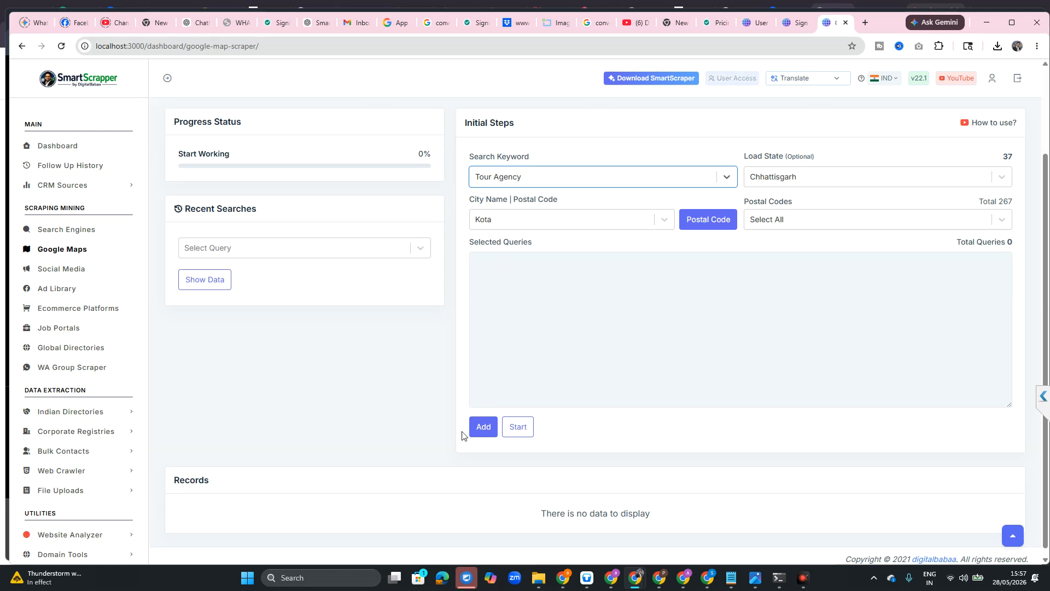
pyautogui.click(492, 432)
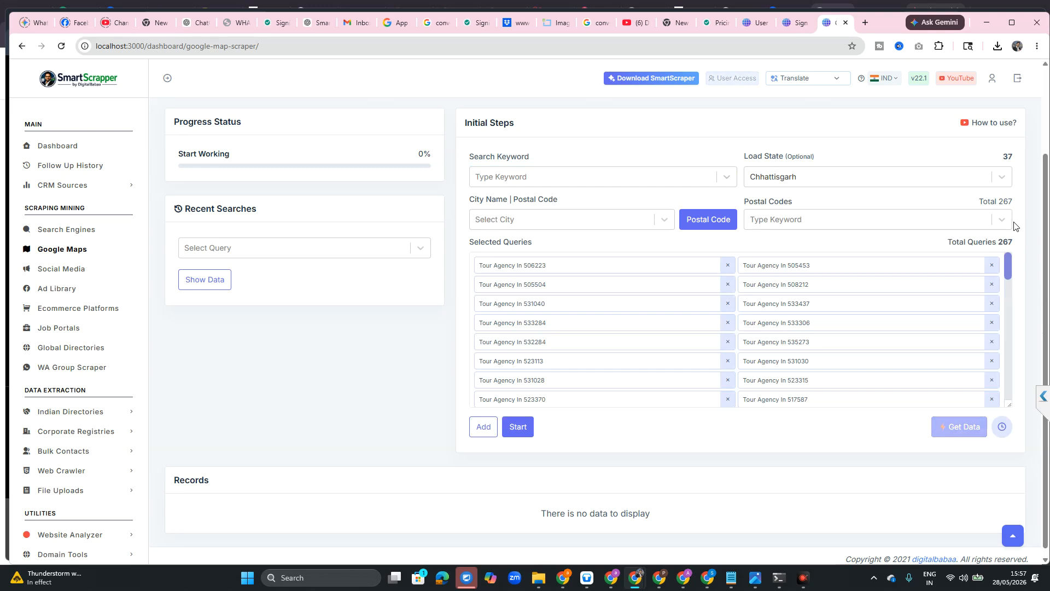
# Briefly start and stop the scrape, declining Chrome sign-in and hiding its window.
pyautogui.click(518, 429)
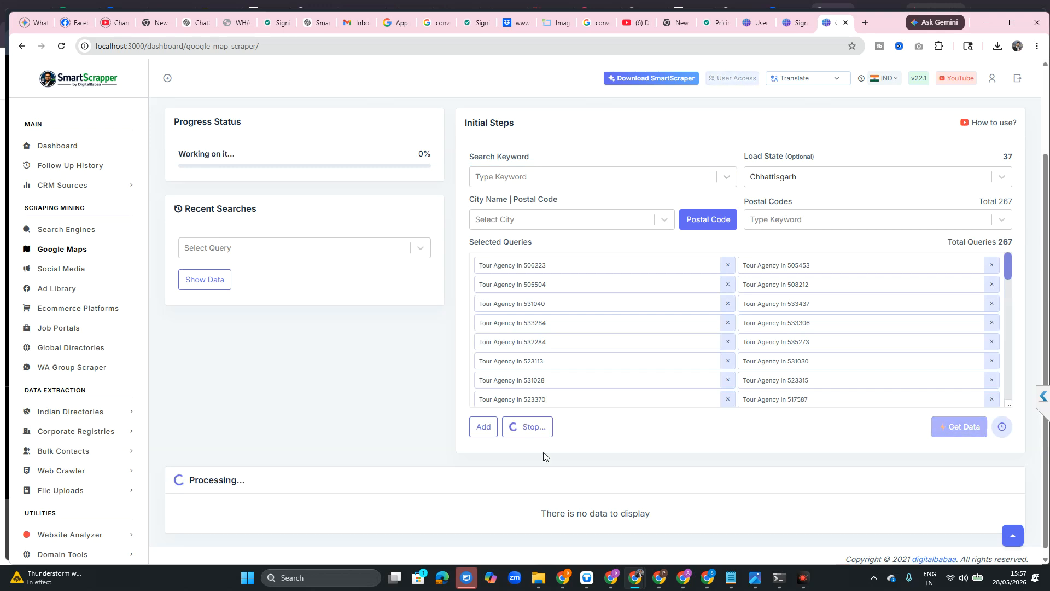
pyautogui.click(540, 435)
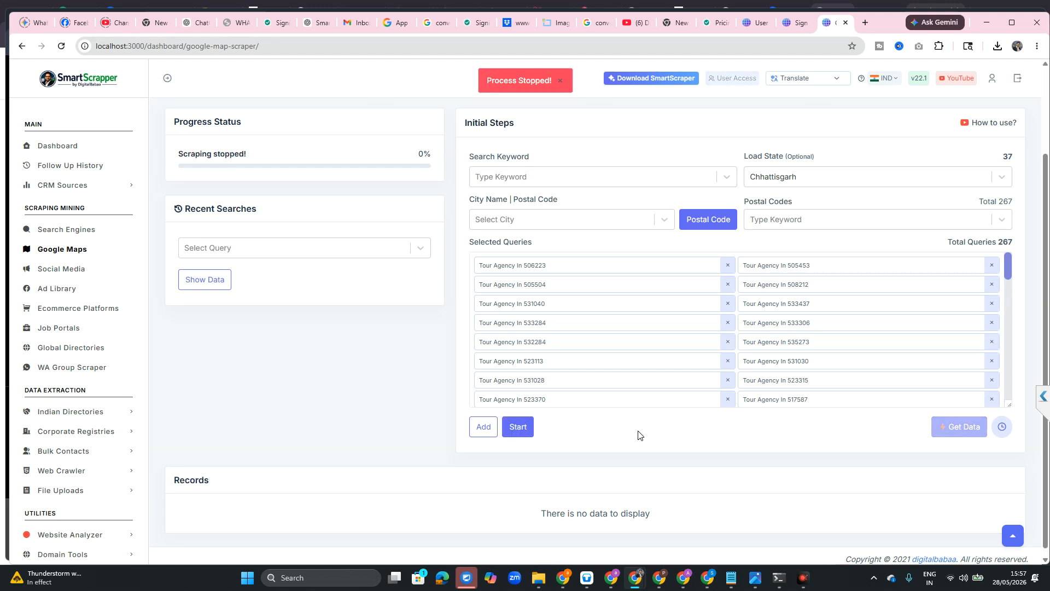
pyautogui.click(1002, 427)
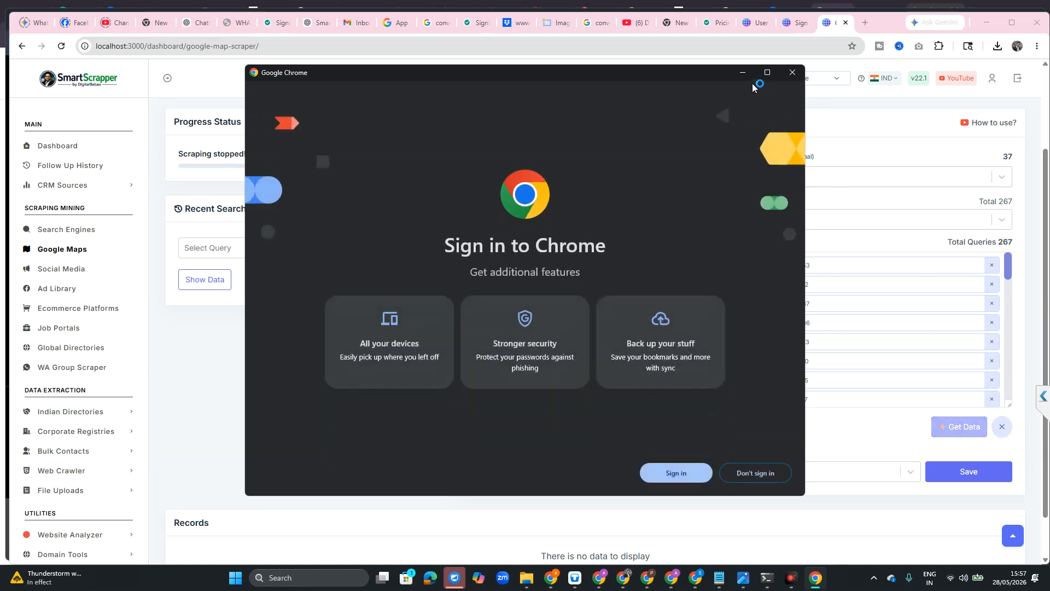
pyautogui.click(753, 473)
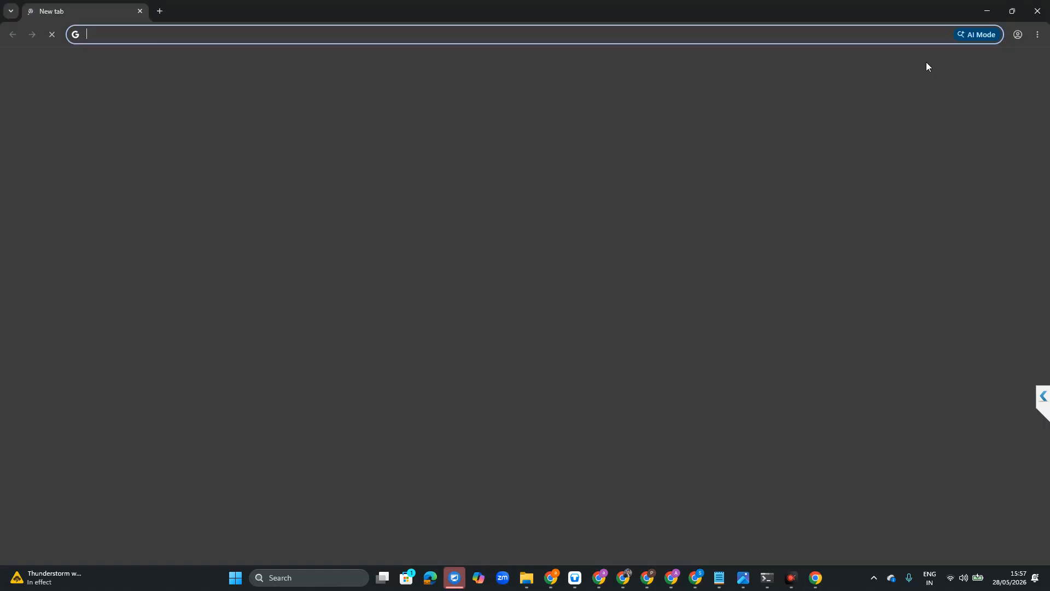
pyautogui.click(986, 13)
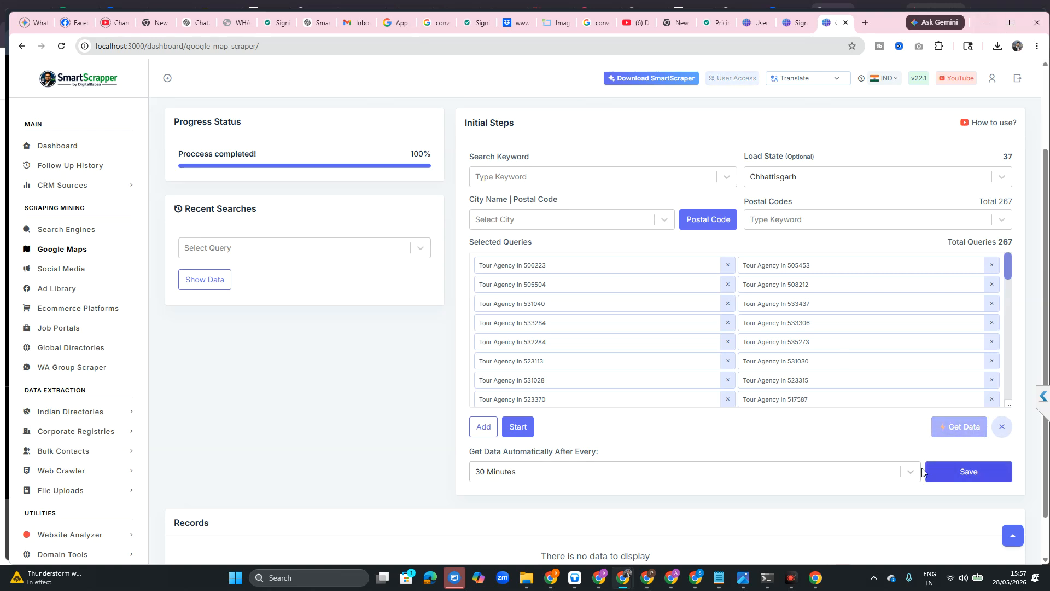
# Set the automatic get-data interval to 5 Hour, then 10 Seconds, and close it.
pyautogui.click(600, 476)
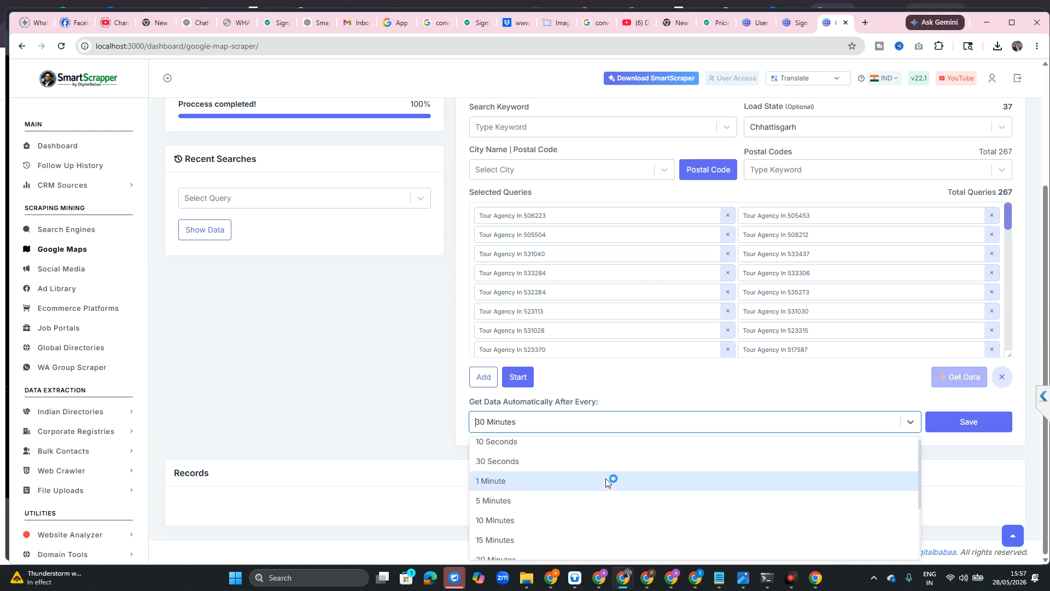
pyautogui.scroll(-2, 607, 480)
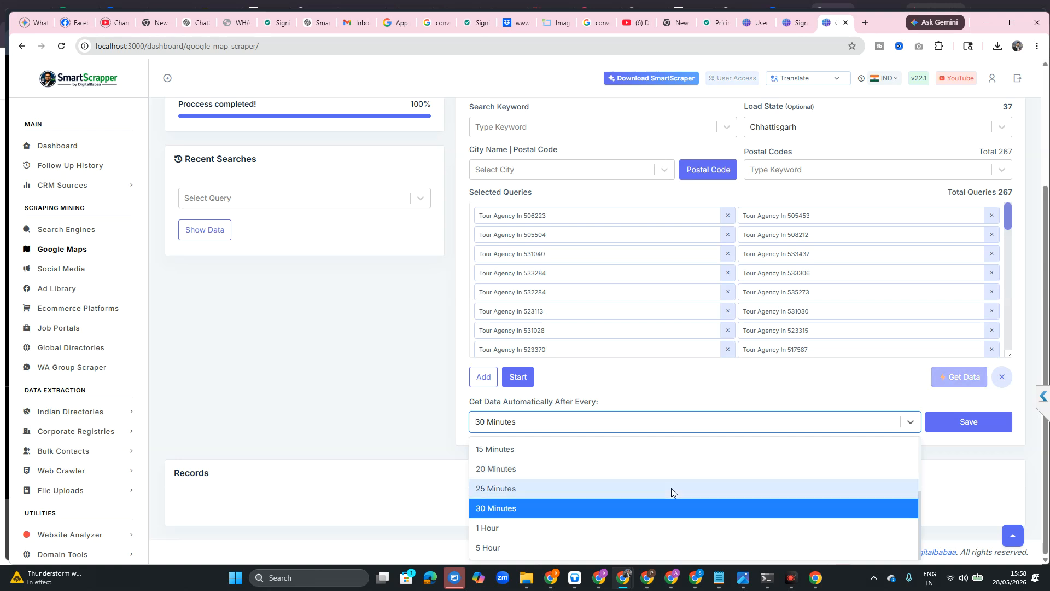
pyautogui.click(526, 547)
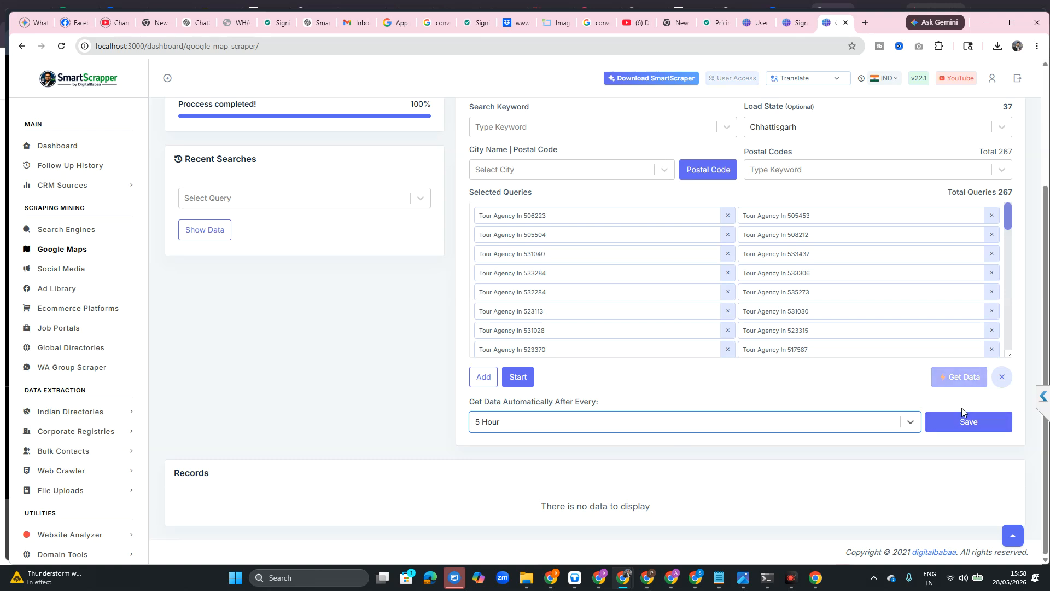
pyautogui.click(905, 423)
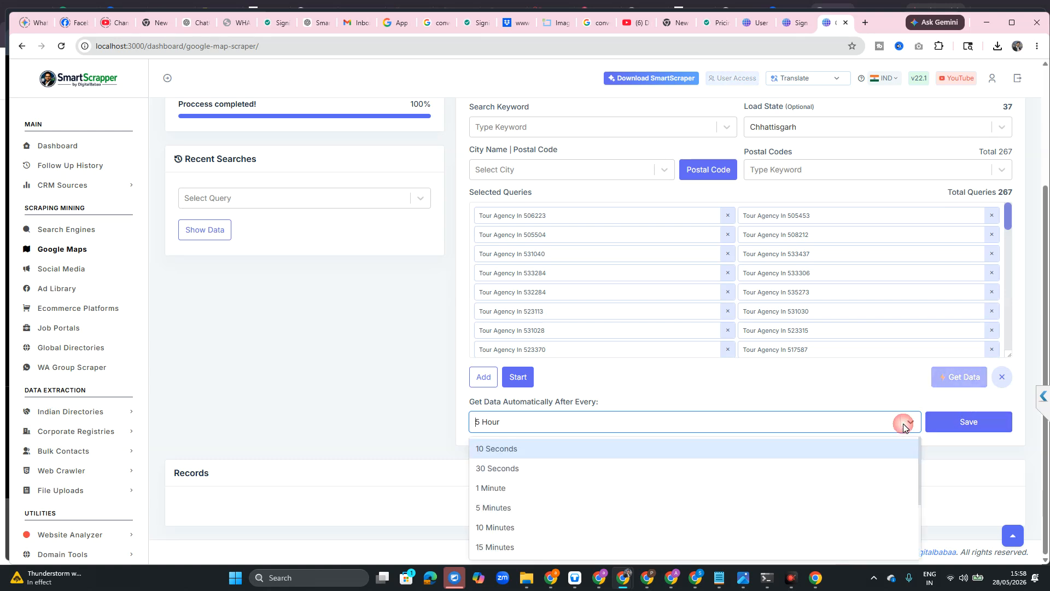
pyautogui.click(514, 449)
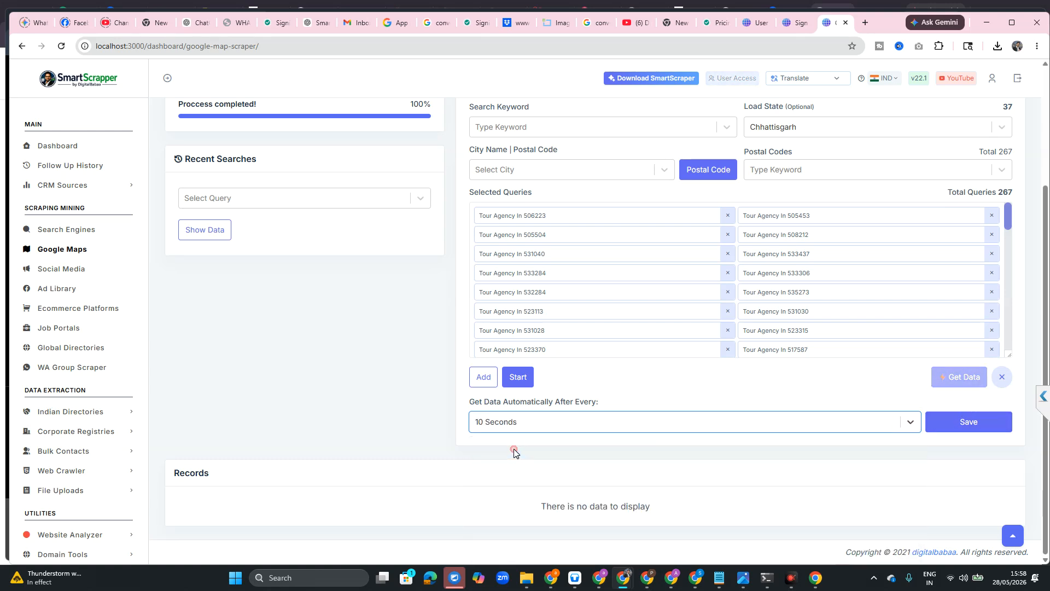
pyautogui.click(1002, 377)
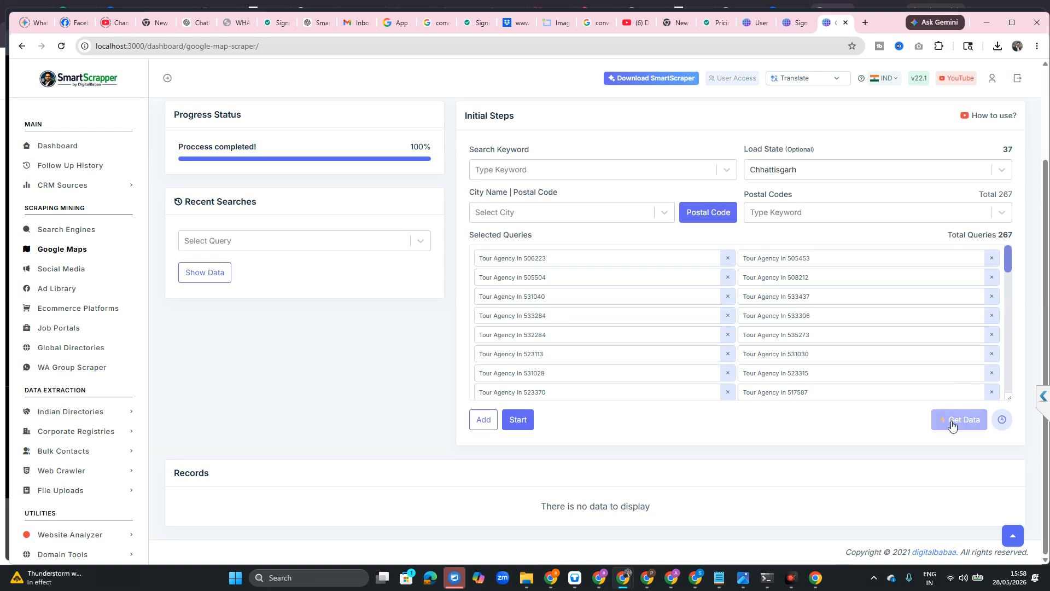
# Start scraping the Tour Agency queries, hide Chrome, and browse the Records table as it fills.
pyautogui.click(518, 420)
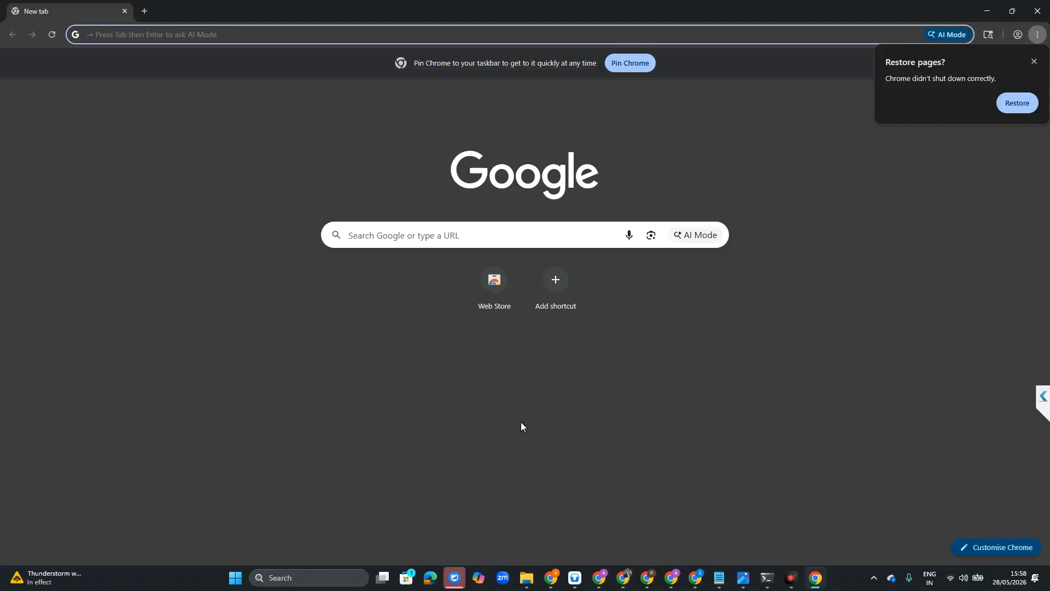
pyautogui.click(1034, 61)
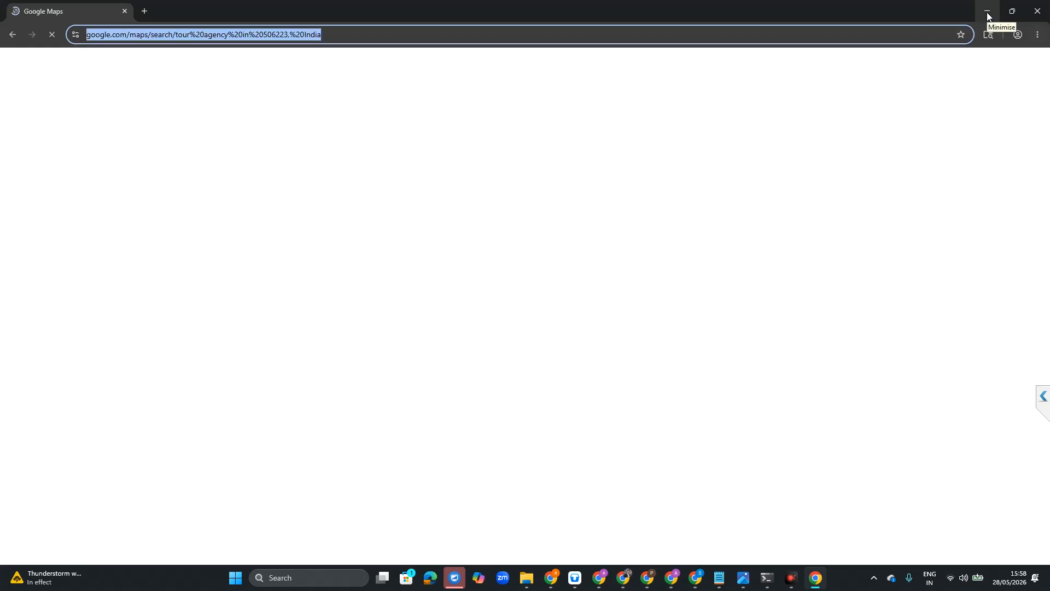
pyautogui.click(989, 15)
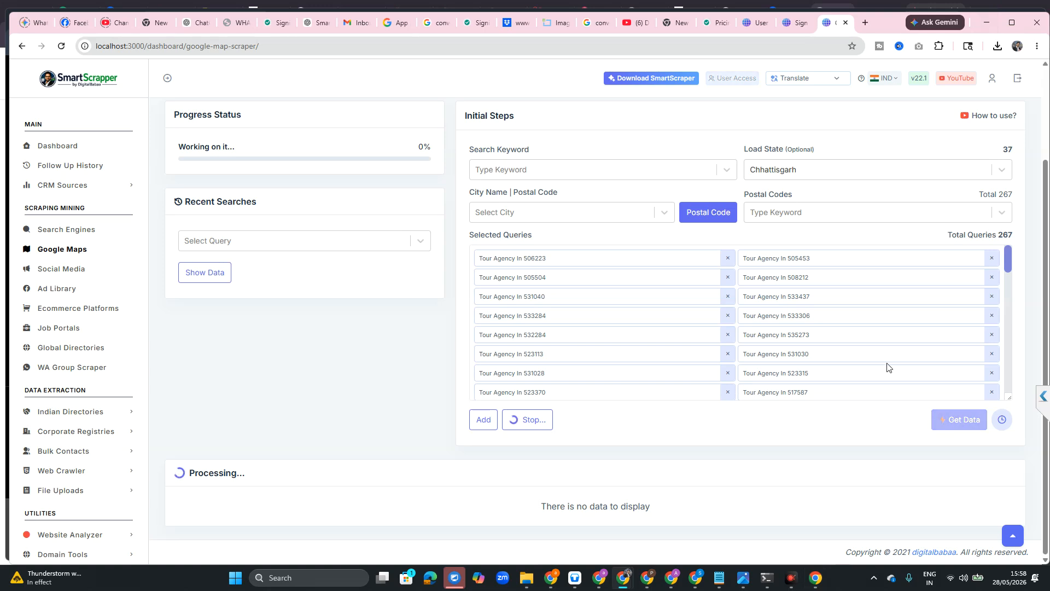
pyautogui.scroll(2, 728, 318)
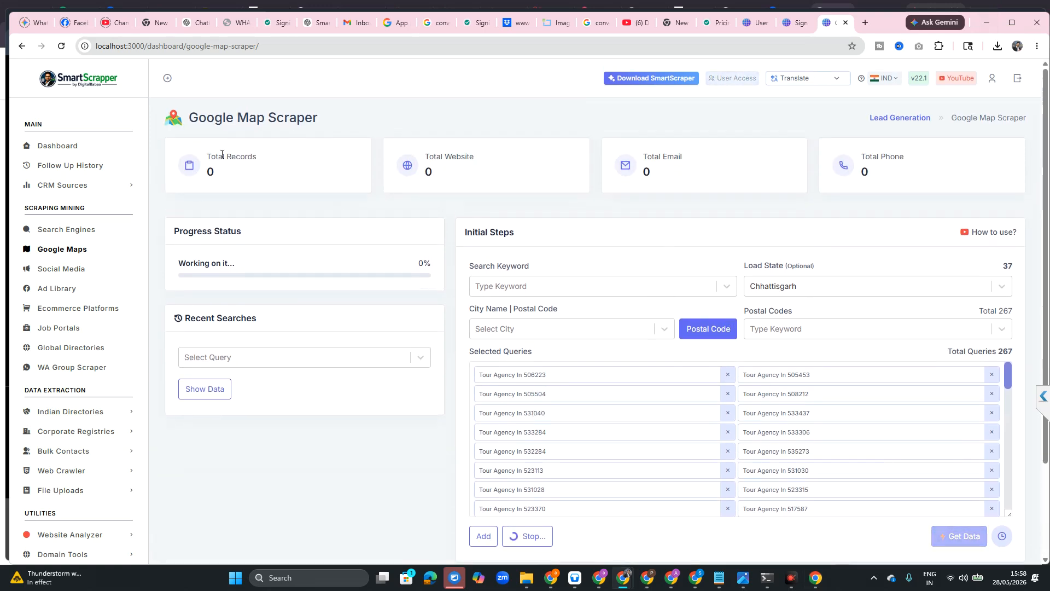
pyautogui.moveTo(461, 158); pyautogui.dragTo(475, 158)
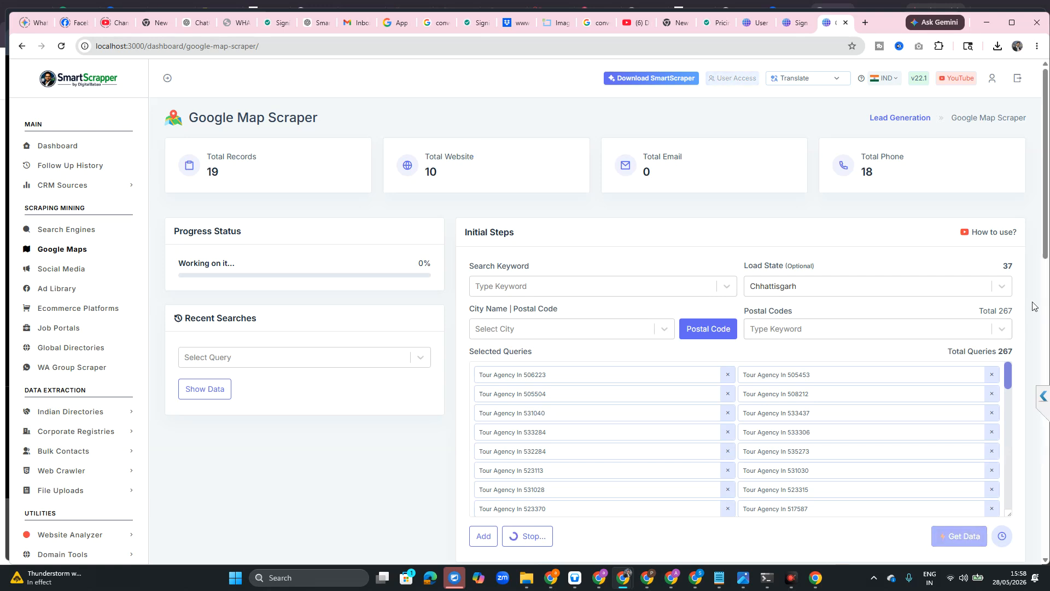
pyautogui.scroll(-4, 1033, 309)
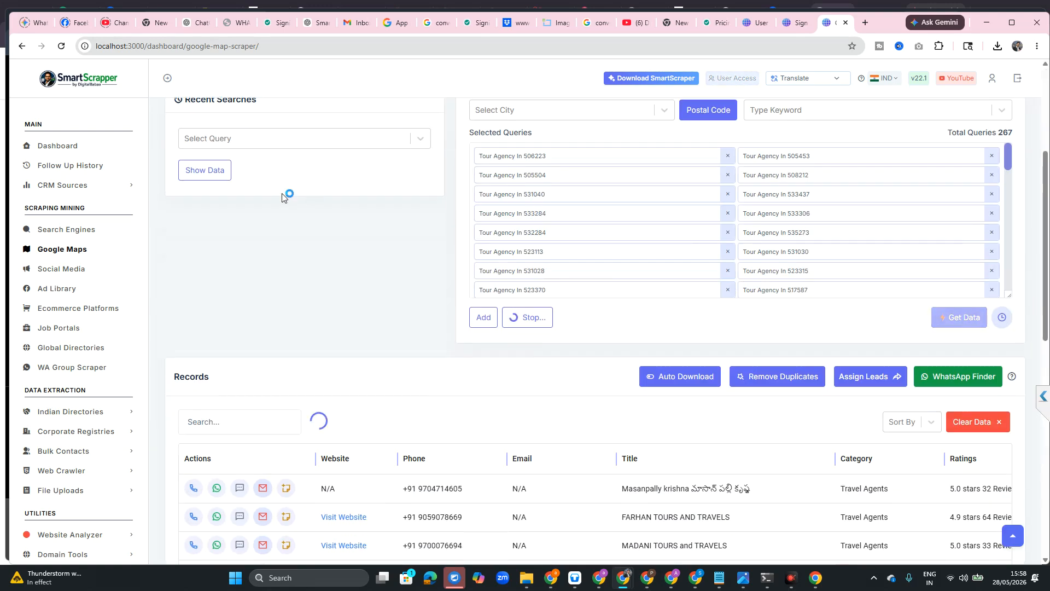
pyautogui.scroll(-2, 309, 335)
pyautogui.scroll(-3, 365, 334)
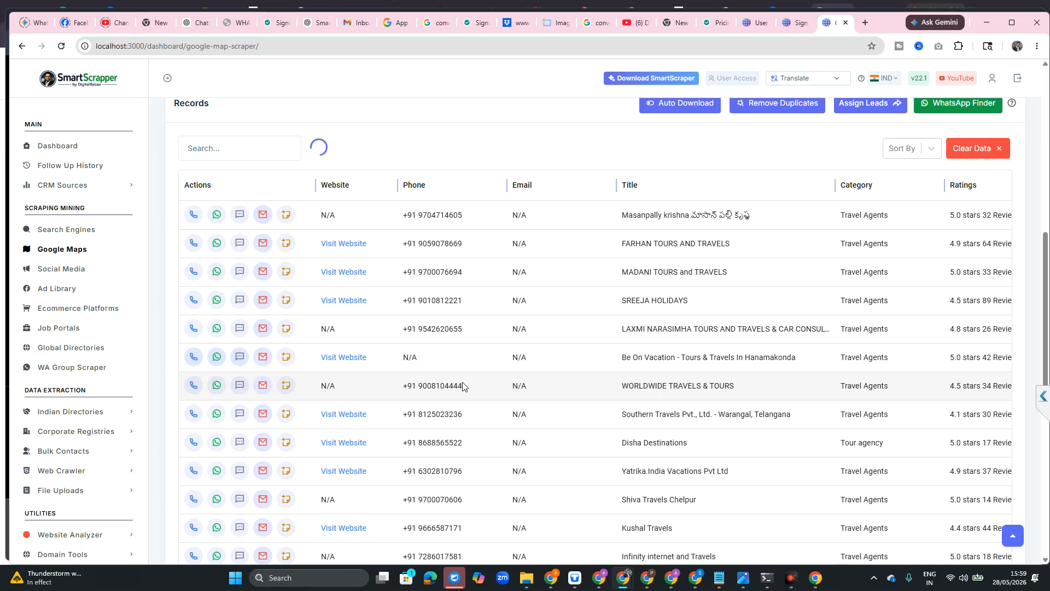
pyautogui.scroll(6, 462, 386)
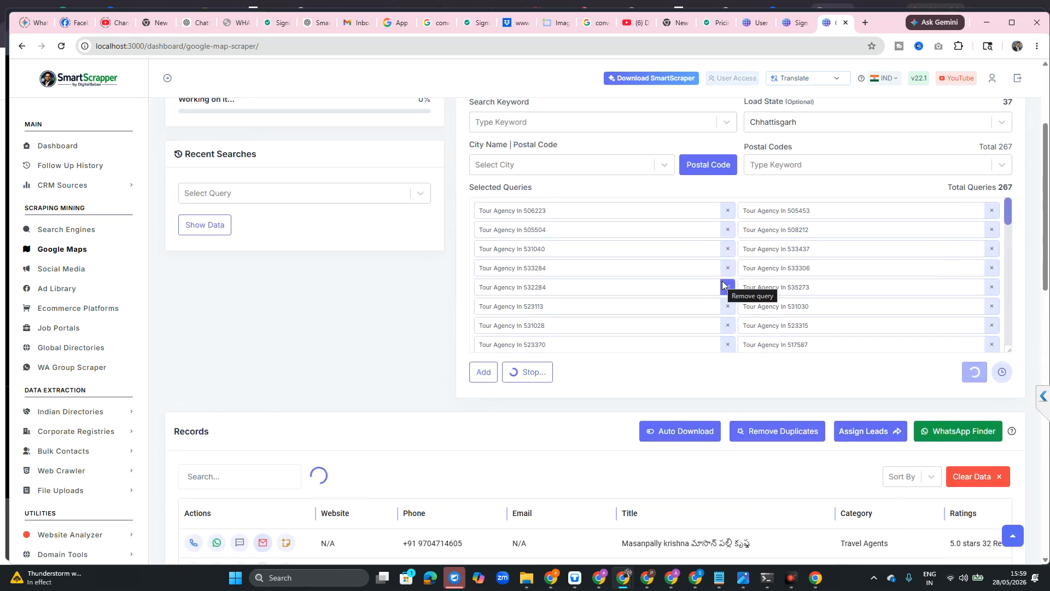
pyautogui.scroll(3, 946, 419)
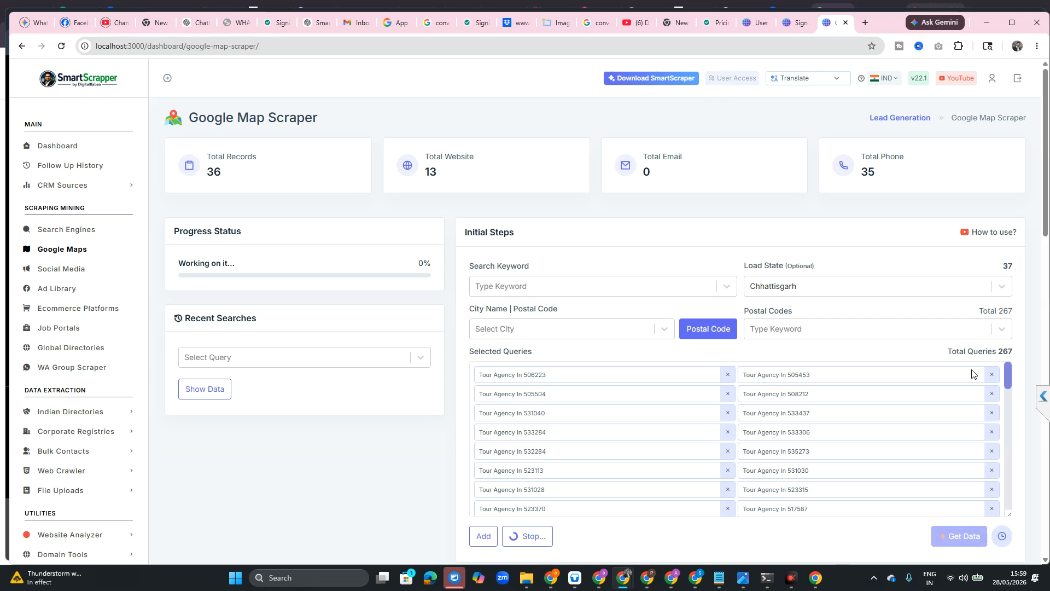
pyautogui.scroll(-3, 985, 404)
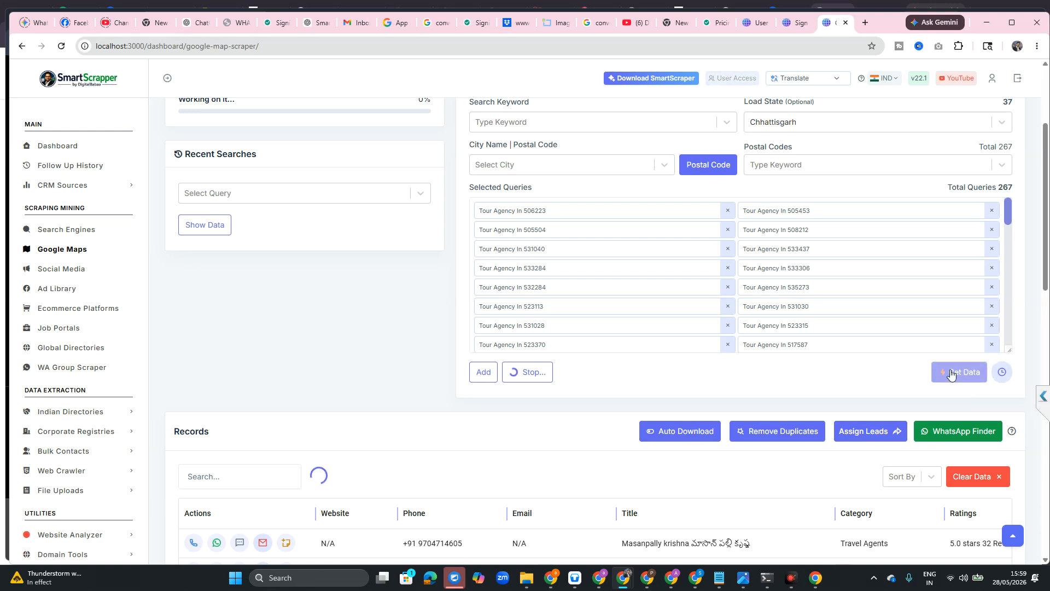
# Stop the scrape at 36 records, confirm completion, and save a 20 Minutes interval.
pyautogui.click(531, 376)
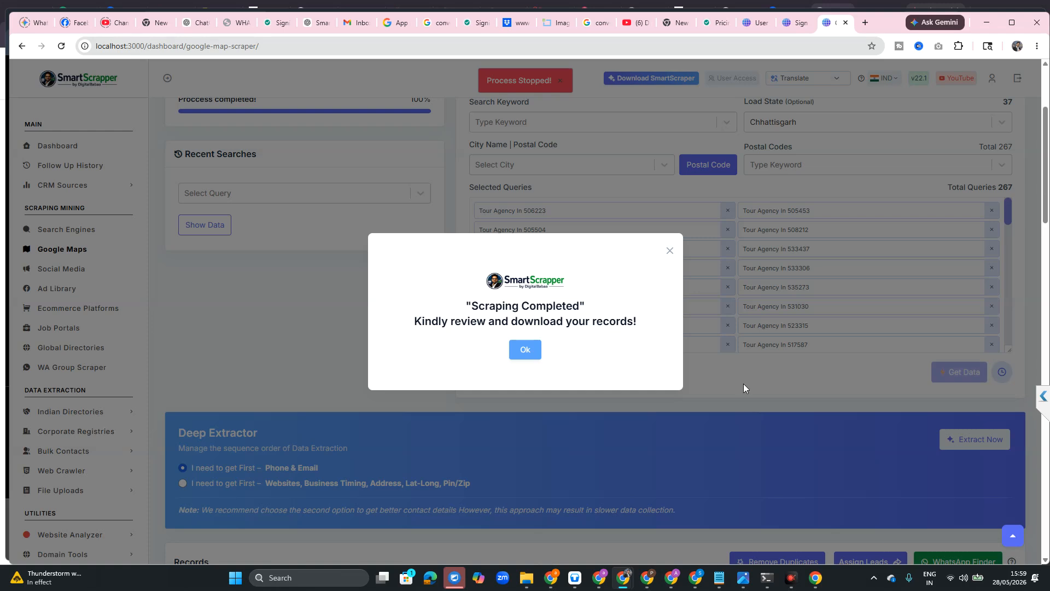
pyautogui.click(538, 356)
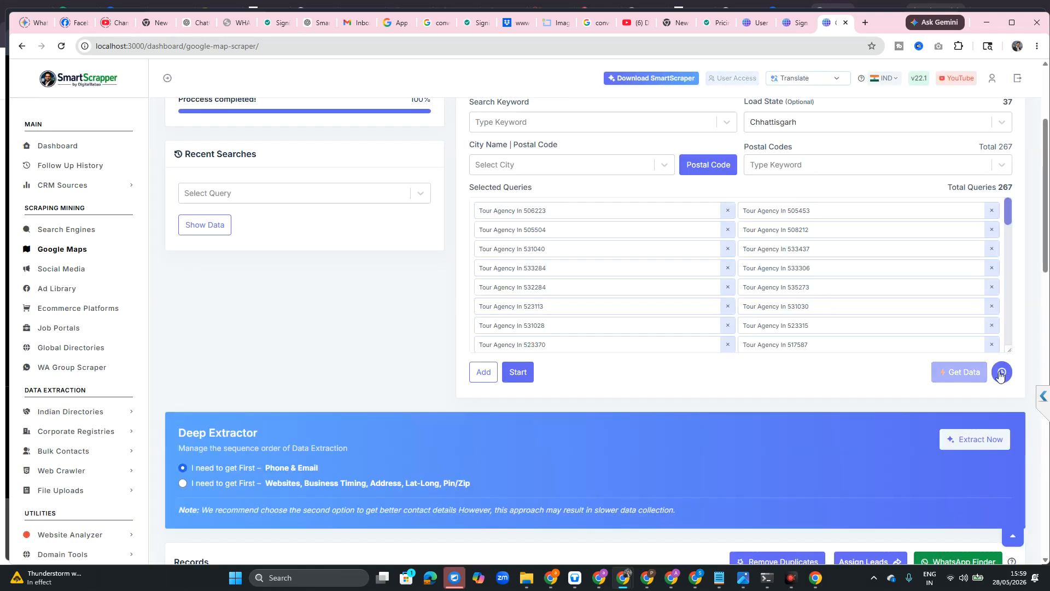
pyautogui.click(1000, 373)
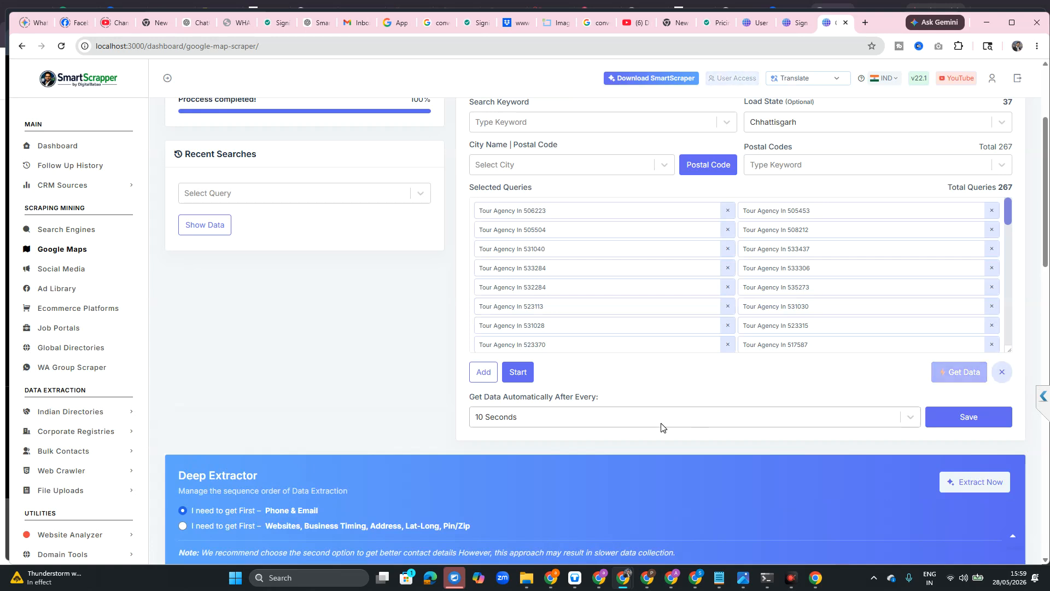
pyautogui.click(663, 427)
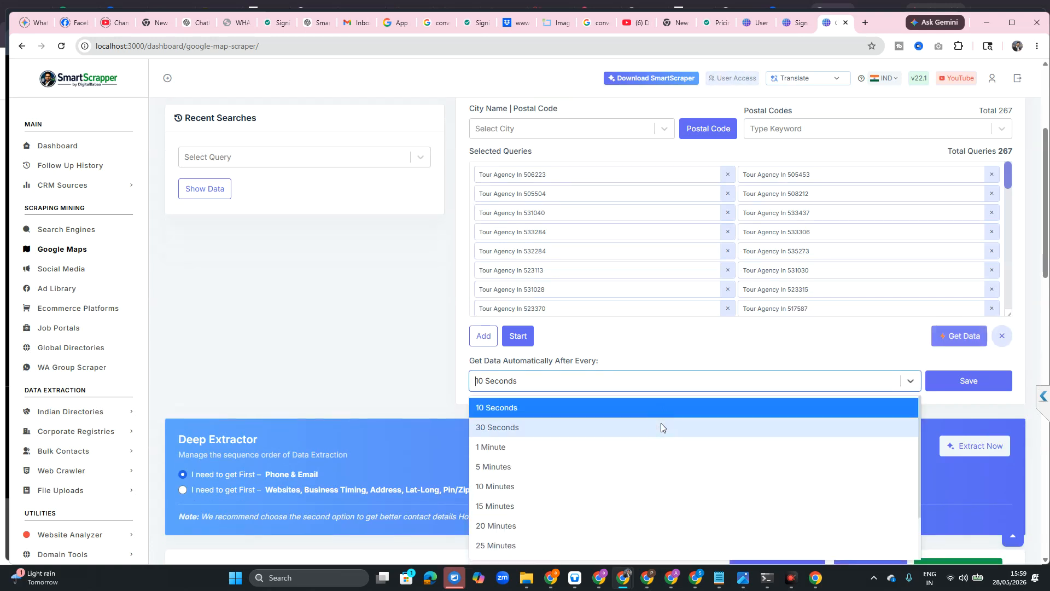
pyautogui.click(499, 525)
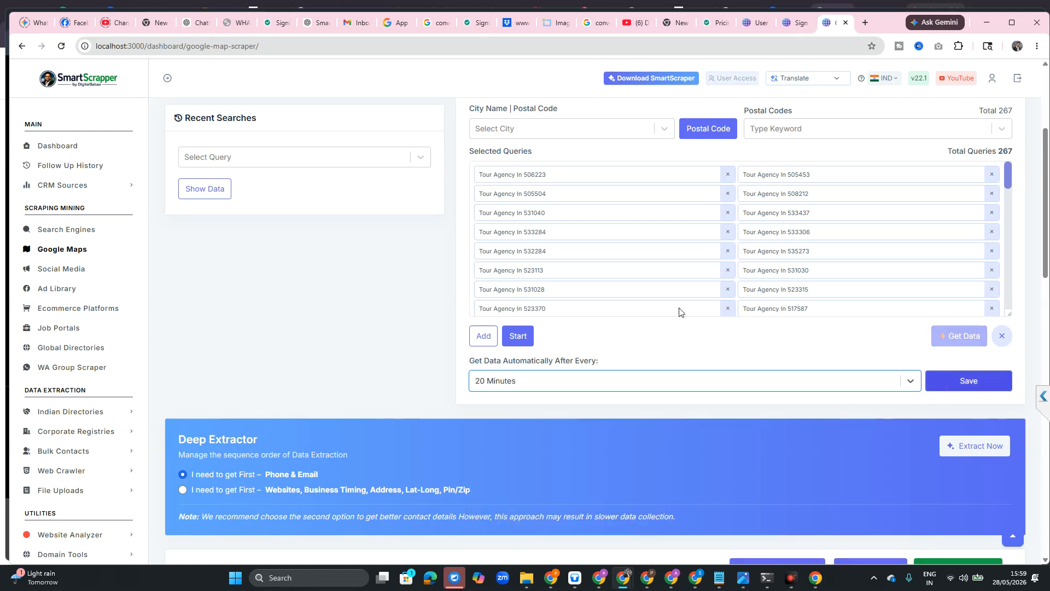
pyautogui.click(968, 381)
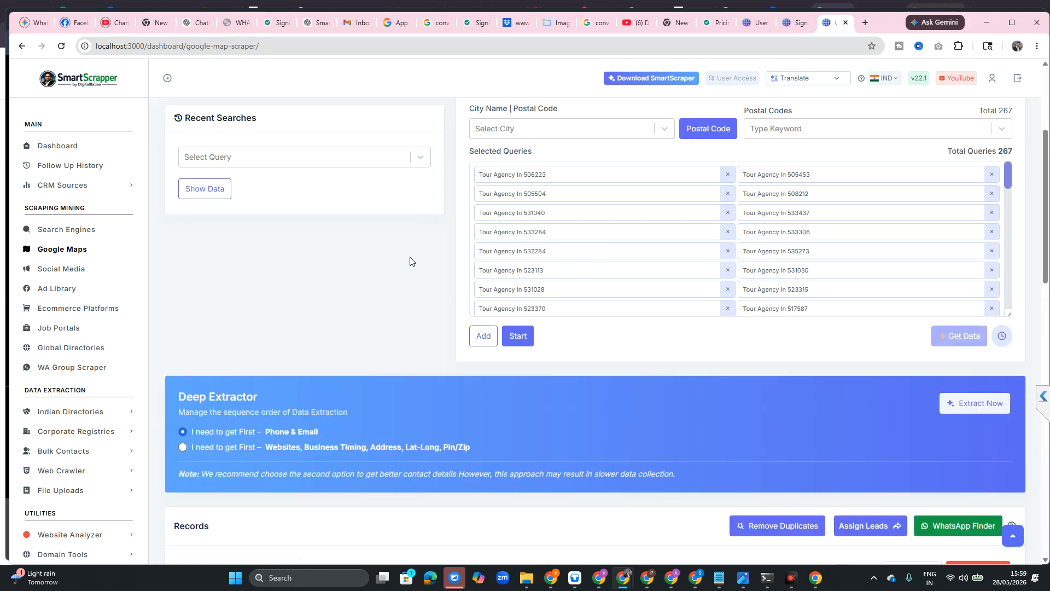
pyautogui.scroll(4, 419, 217)
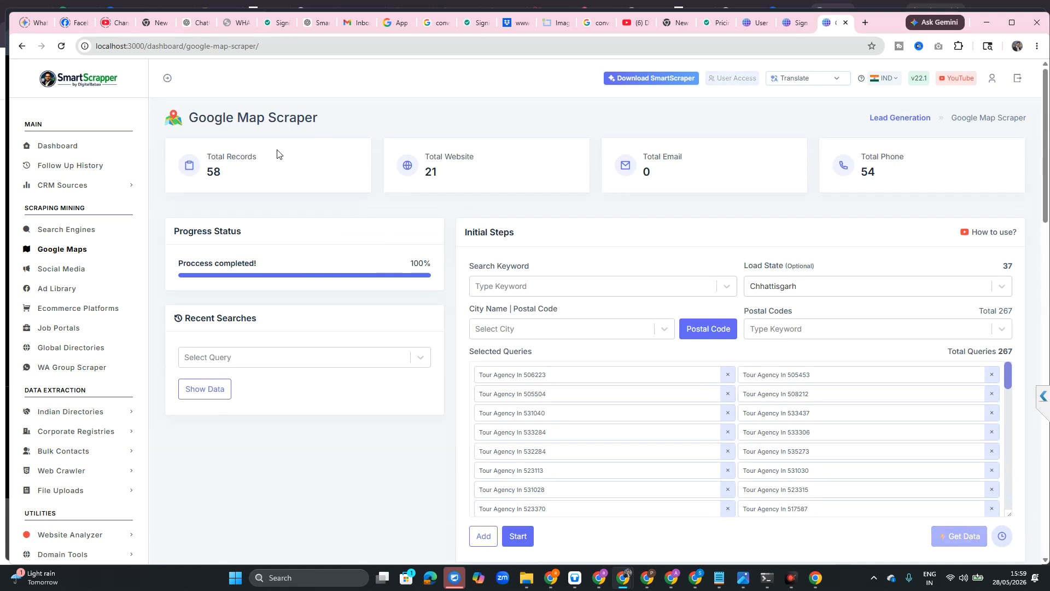
# Open the Windows taskbar context menu offering Task Manager.
pyautogui.doubleClick(212, 172)
pyautogui.scroll(-6, 295, 431)
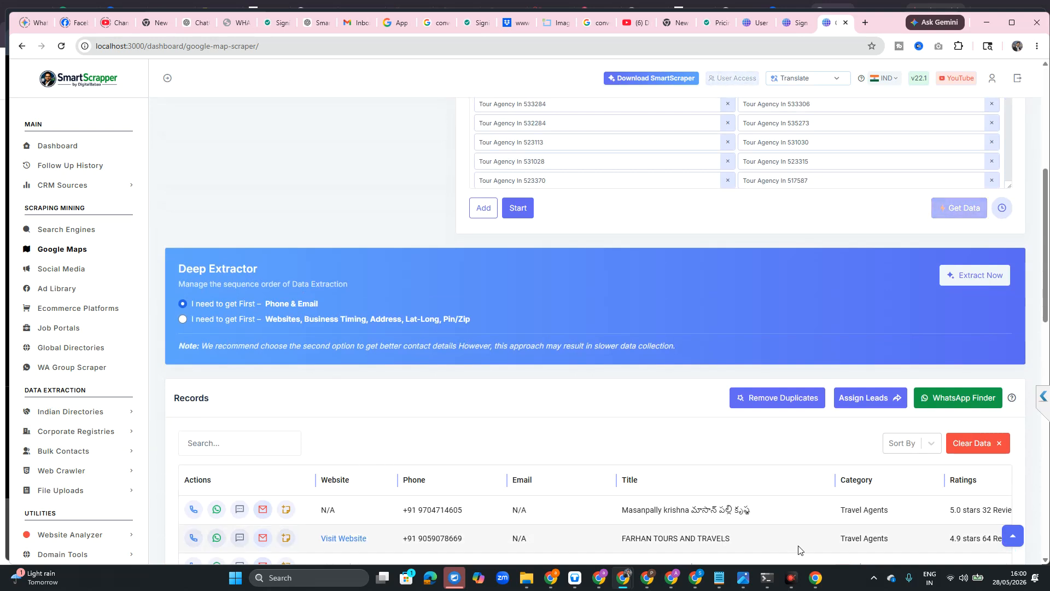
pyautogui.rightClick(844, 582)
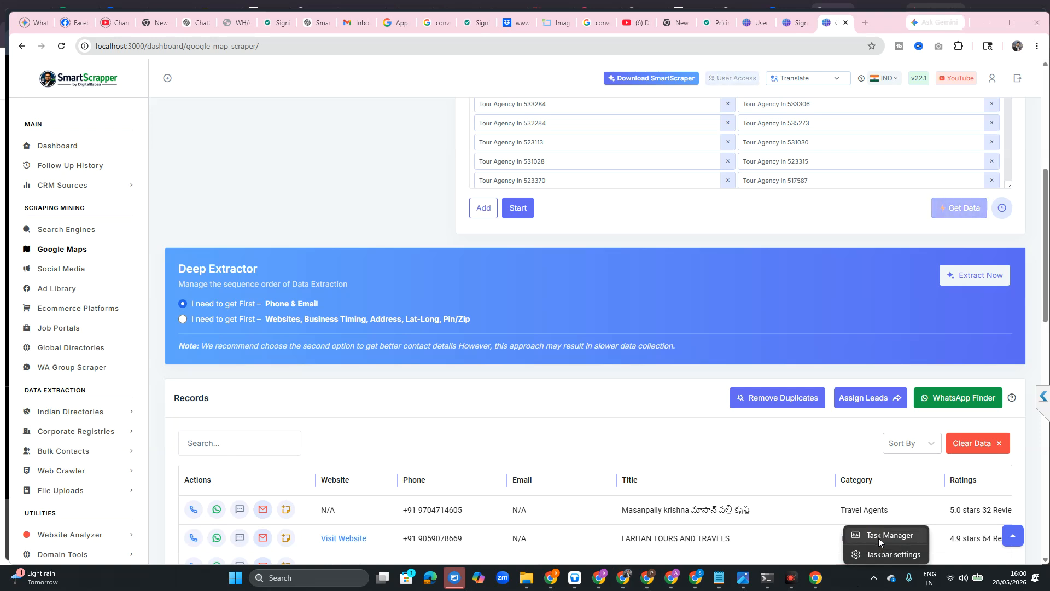
pyautogui.click(879, 538)
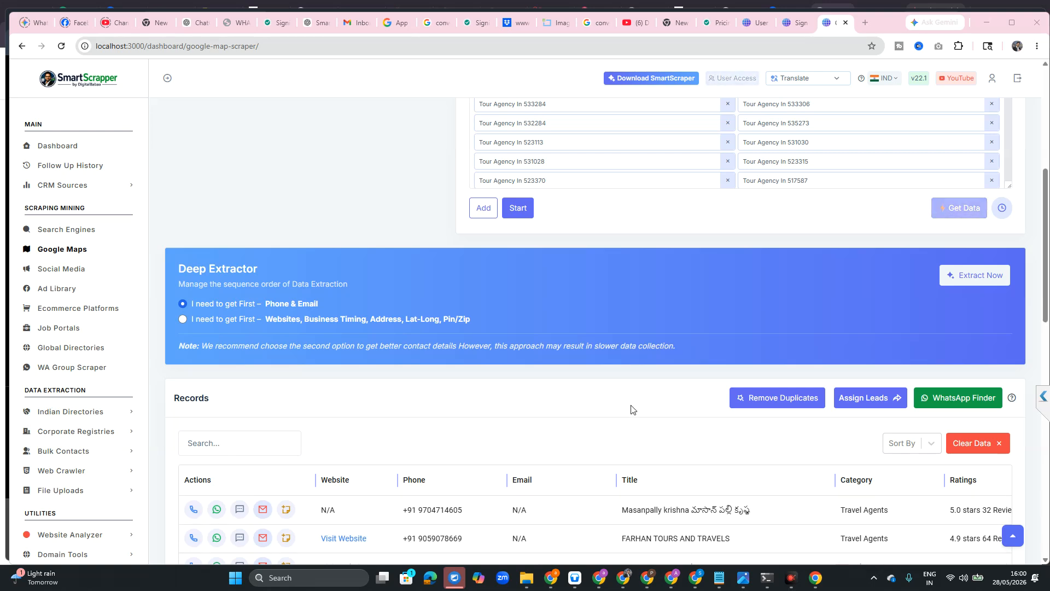
pyautogui.hotkey('ctrl', 'shift', 'Escape')
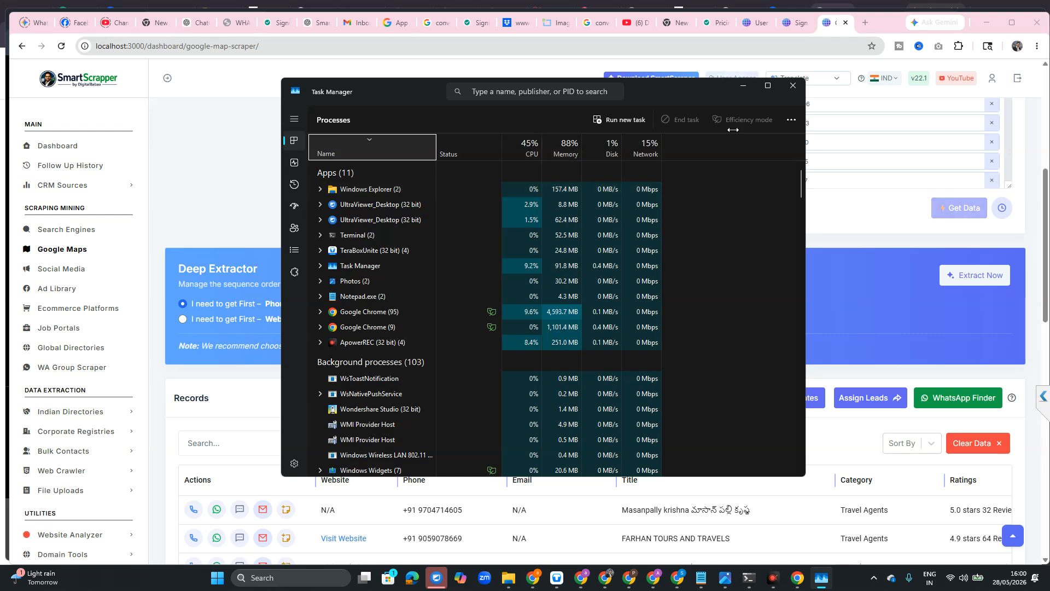
pyautogui.click(792, 88)
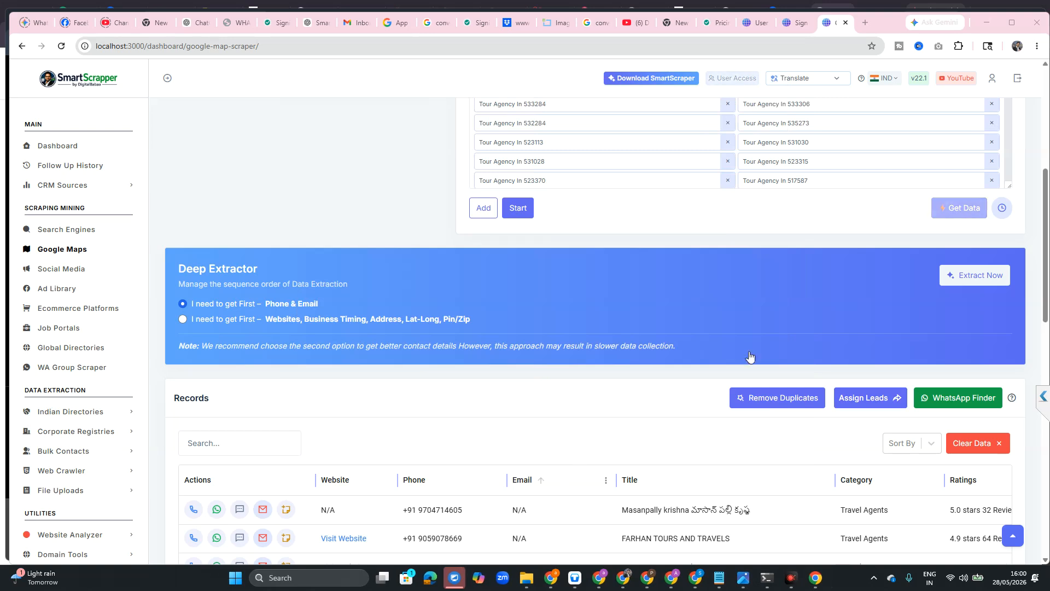
pyautogui.scroll(6, 749, 351)
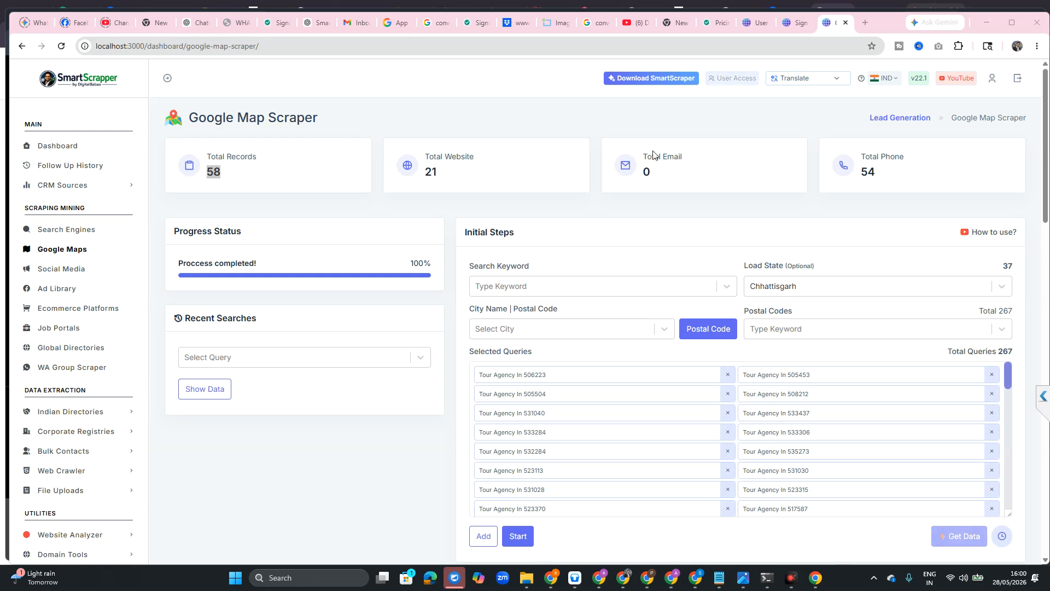
pyautogui.scroll(-6, 383, 429)
pyautogui.scroll(-5, 383, 428)
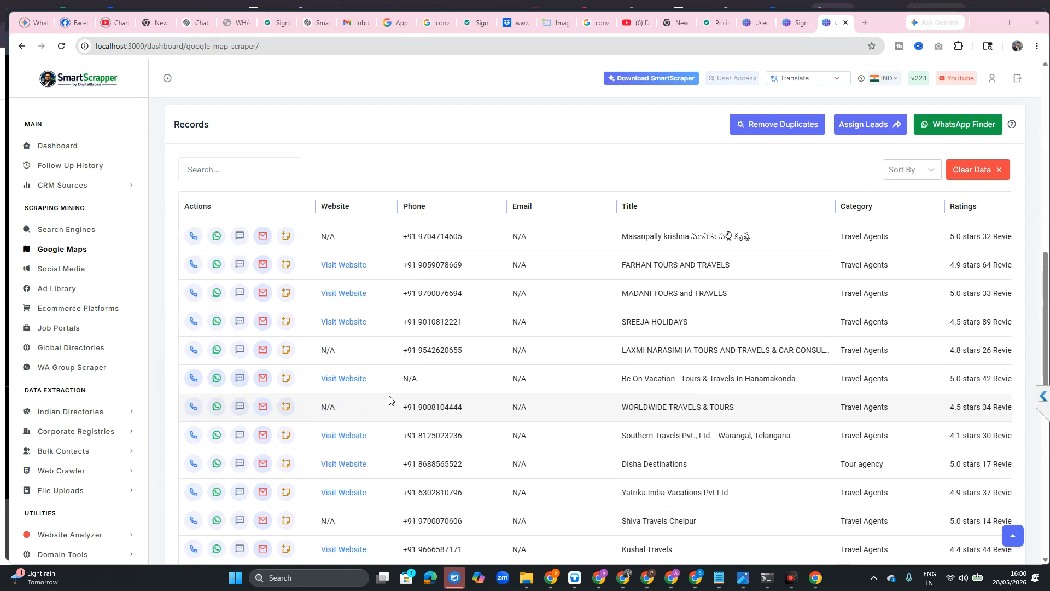
pyautogui.scroll(-2, 389, 400)
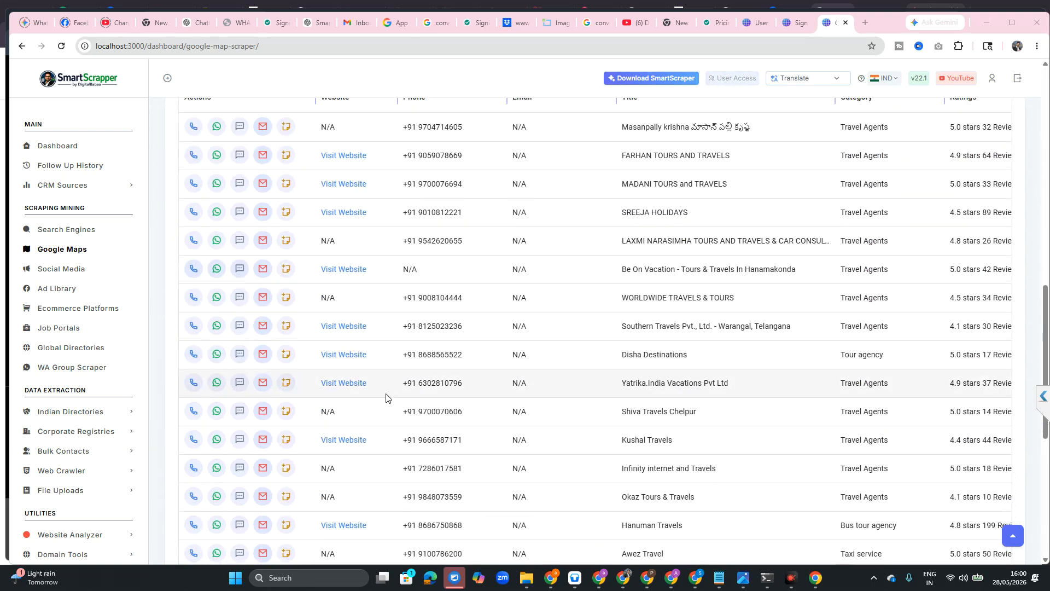
pyautogui.click(1046, 204)
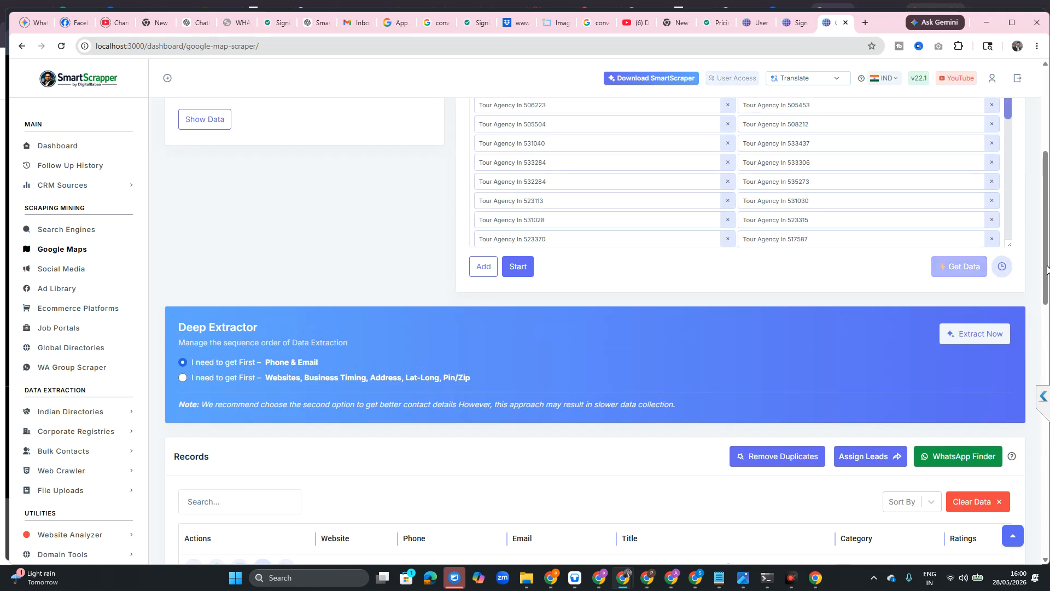
pyautogui.scroll(-1, 1045, 285)
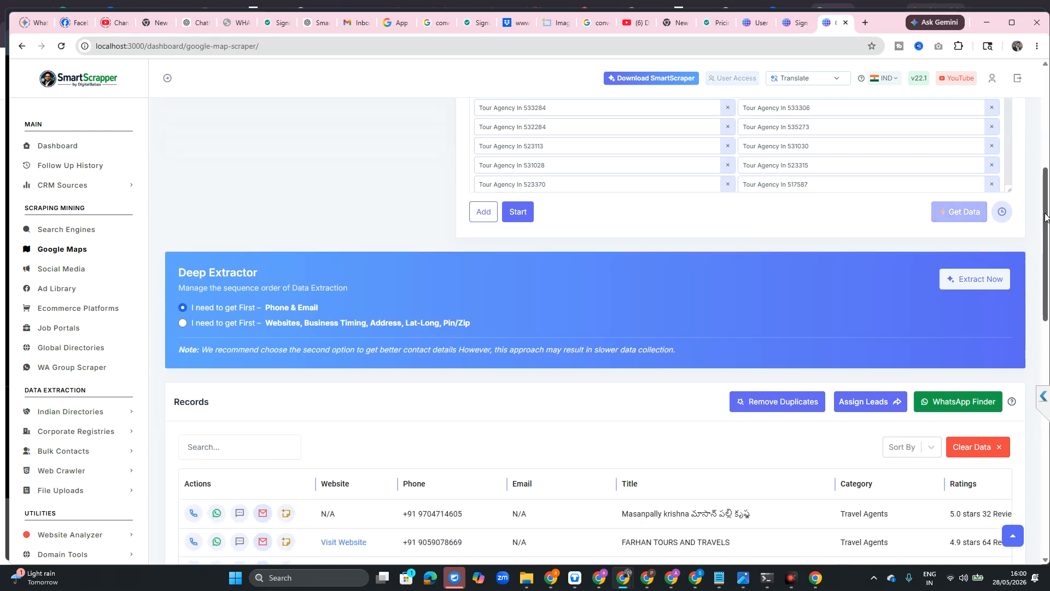
pyautogui.moveTo(1045, 218); pyautogui.dragTo(1048, 290)
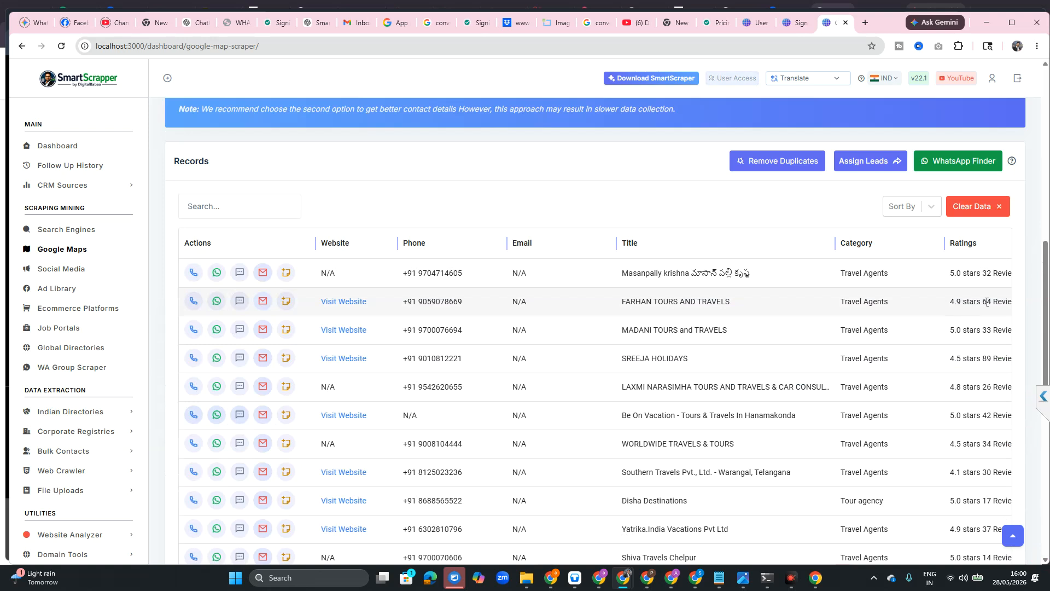
pyautogui.scroll(-4, 990, 285)
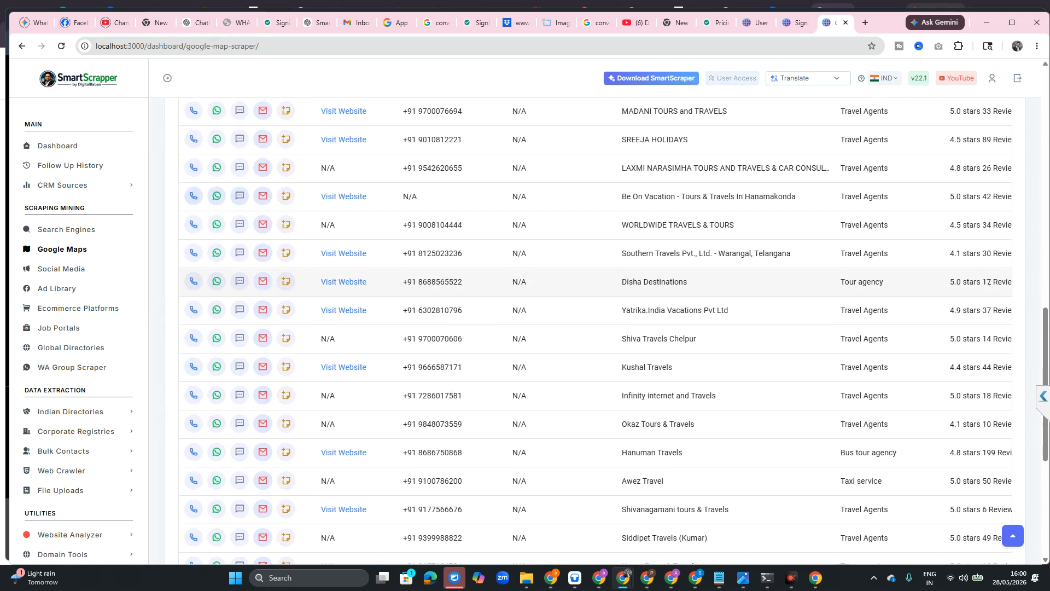
pyautogui.scroll(-4, 988, 300)
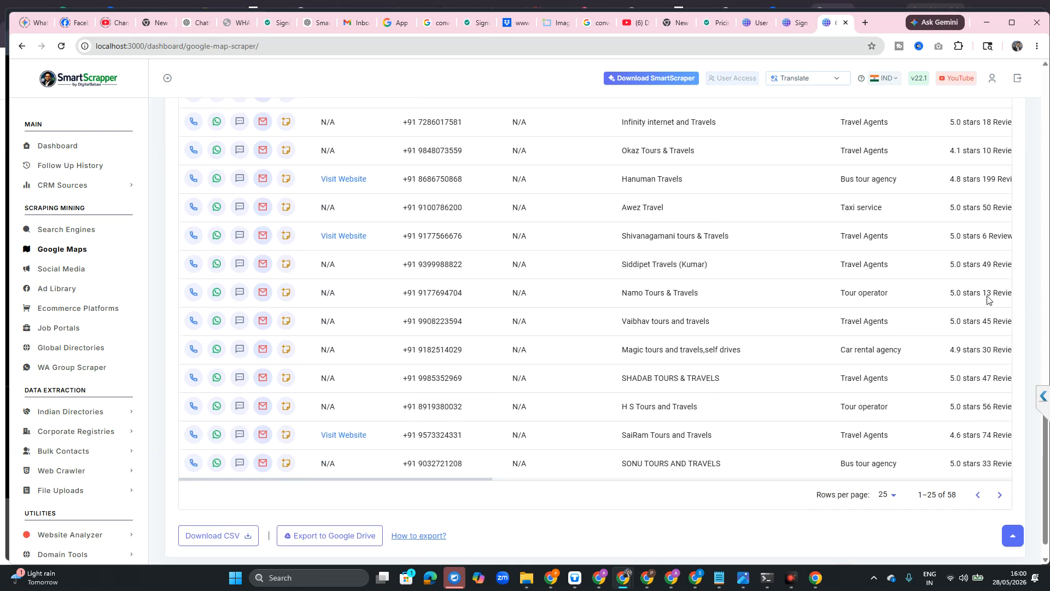
pyautogui.scroll(2, 1045, 290)
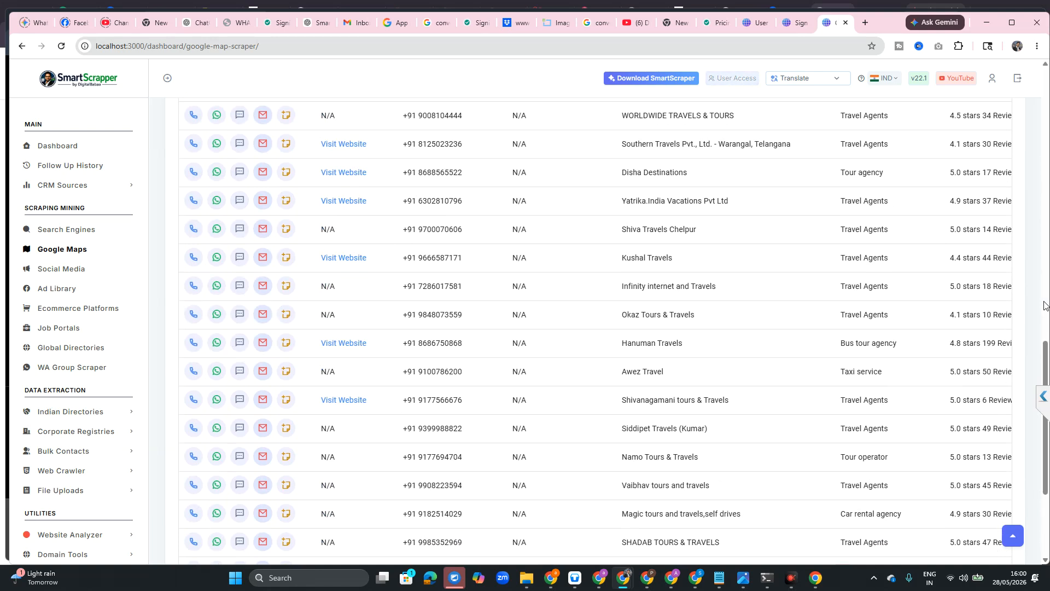
pyautogui.scroll(5, 1046, 358)
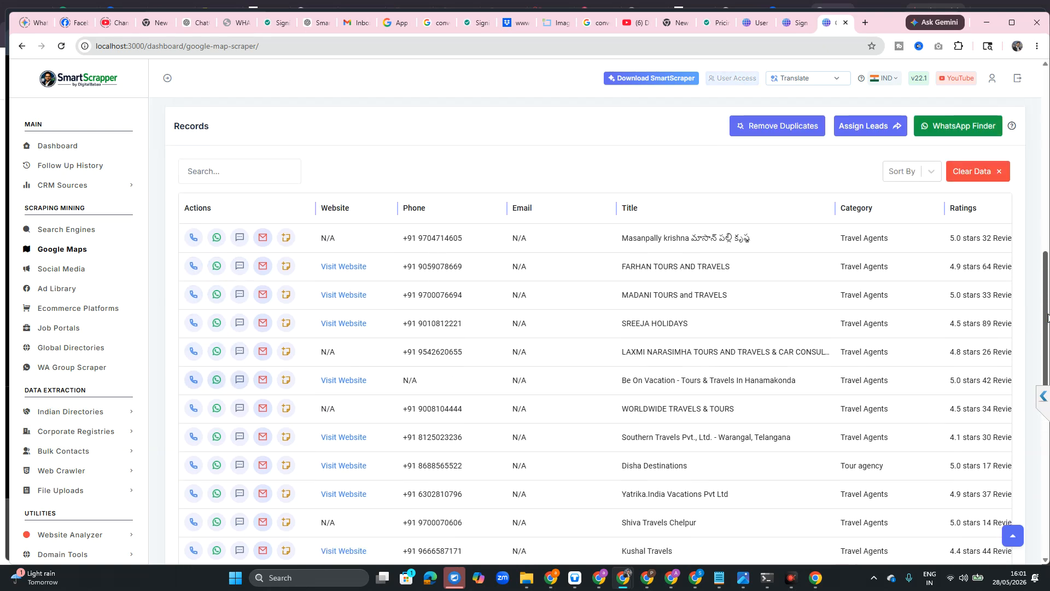
pyautogui.scroll(1, 1047, 316)
pyautogui.scroll(3, 1047, 317)
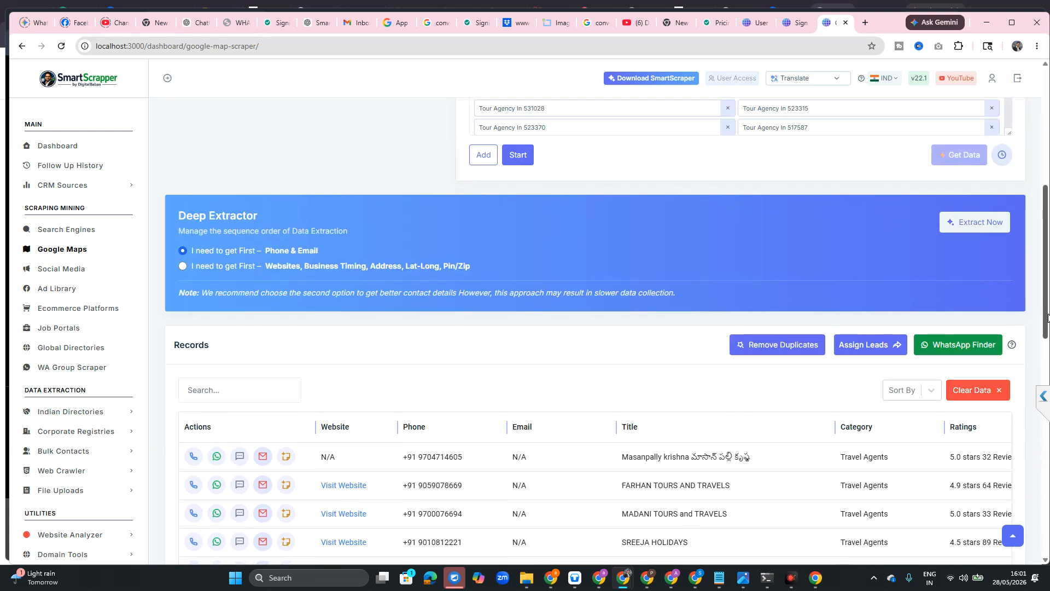
pyautogui.scroll(4, 1039, 315)
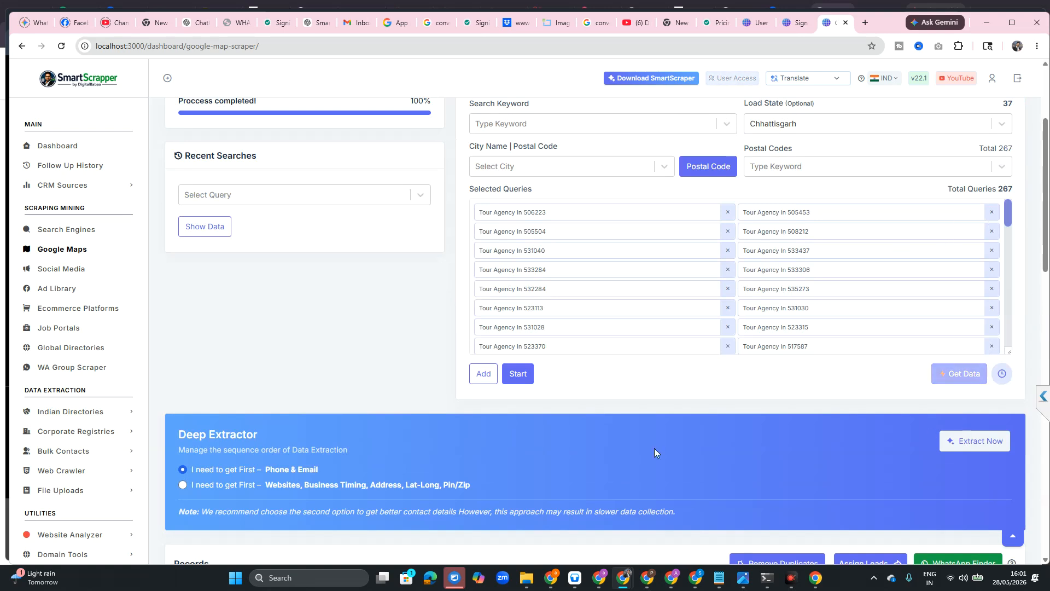
# Run Phone & Email deep extraction, dismissing Chrome's Restore pages bubble and minimising its window.
pyautogui.moveTo(320, 471); pyautogui.dragTo(212, 473)
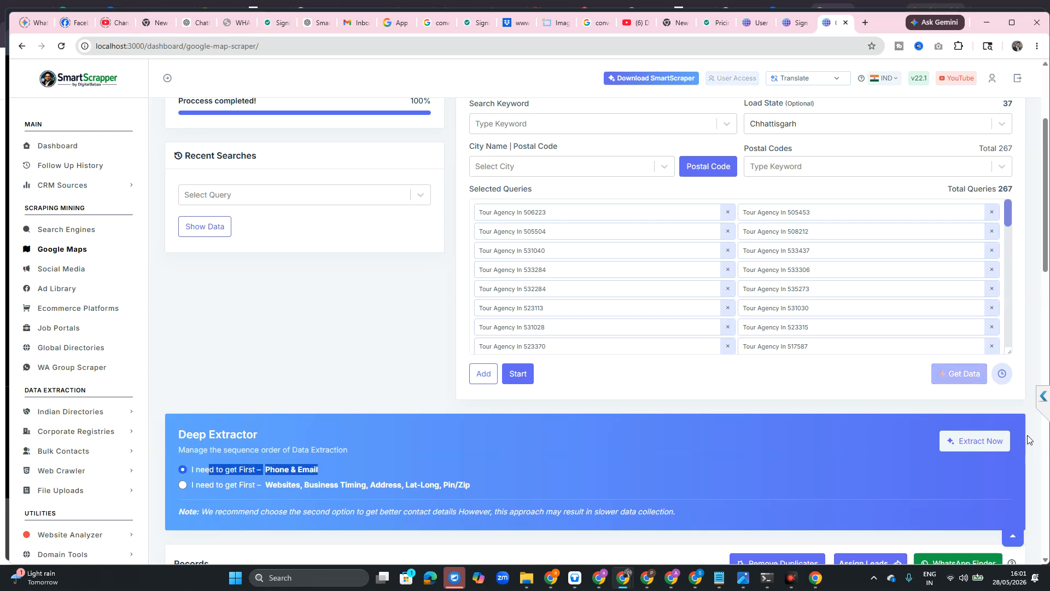
pyautogui.click(976, 443)
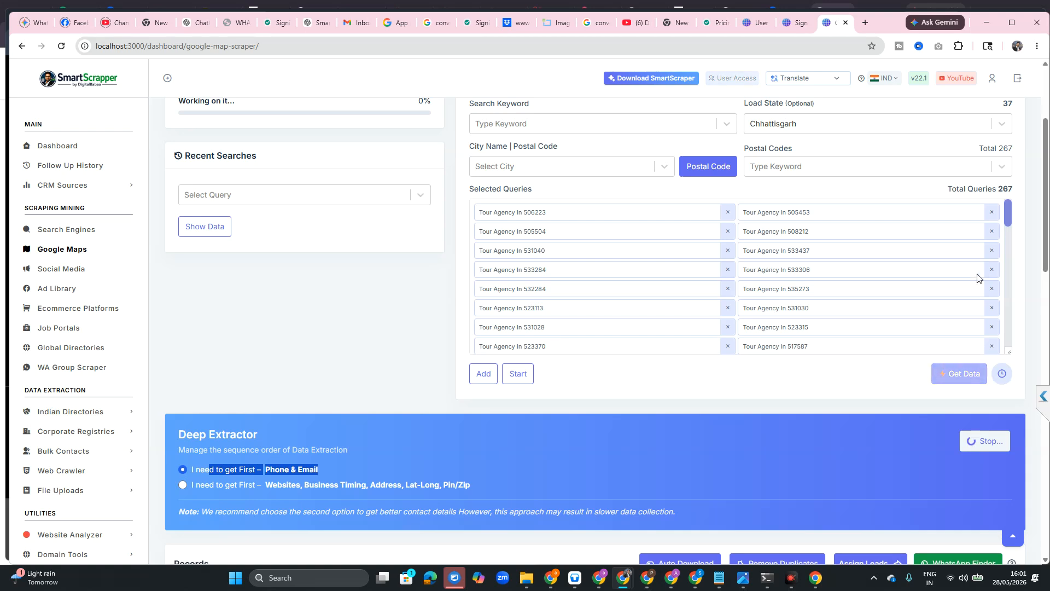
pyautogui.scroll(3, 980, 277)
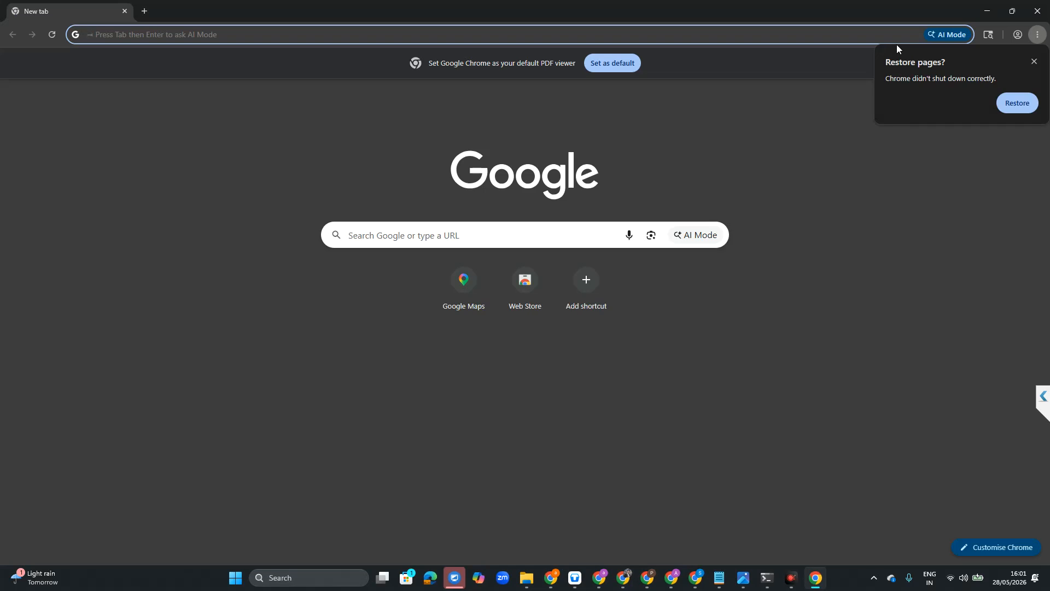
pyautogui.click(1033, 62)
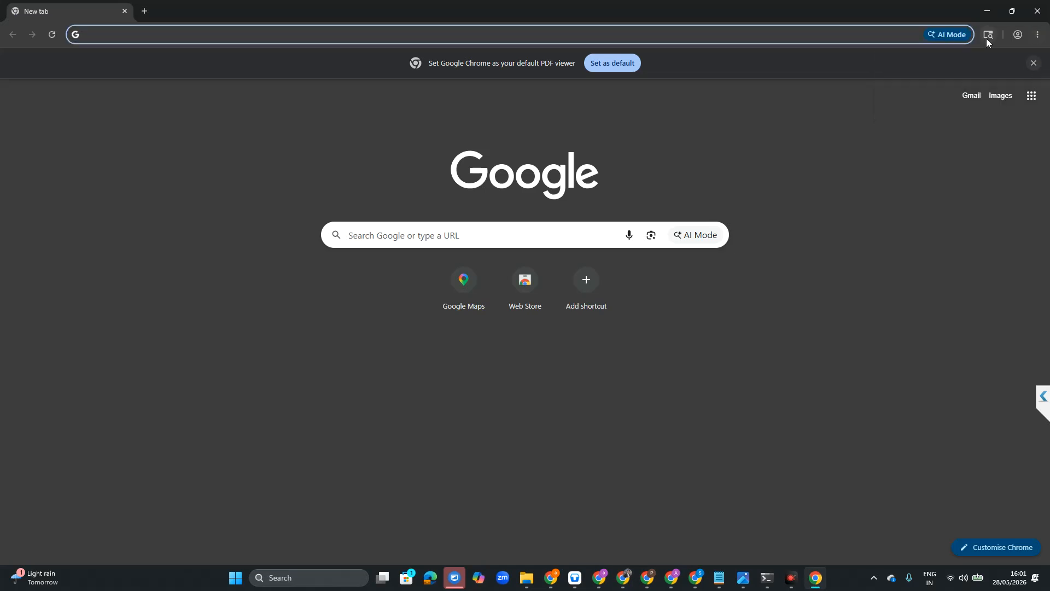
pyautogui.click(987, 11)
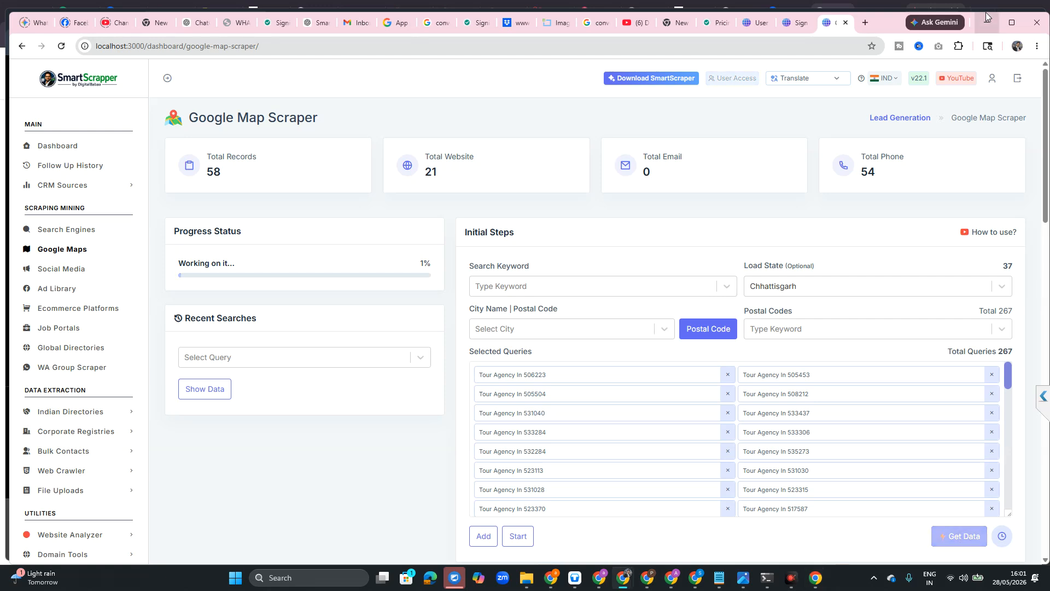
pyautogui.doubleClick(436, 174)
pyautogui.scroll(-10, 769, 197)
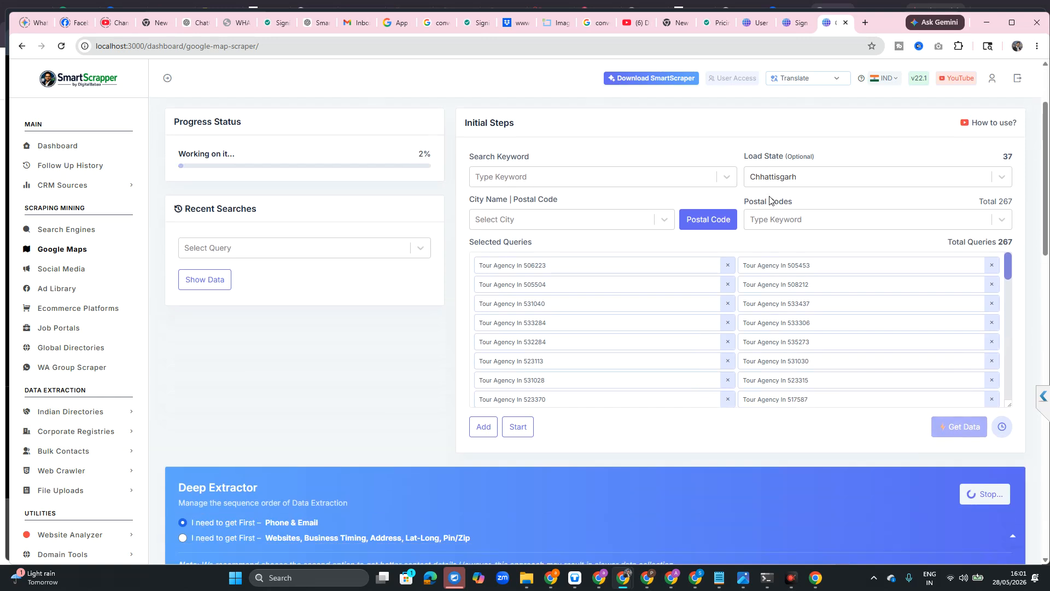
pyautogui.scroll(-3, 775, 202)
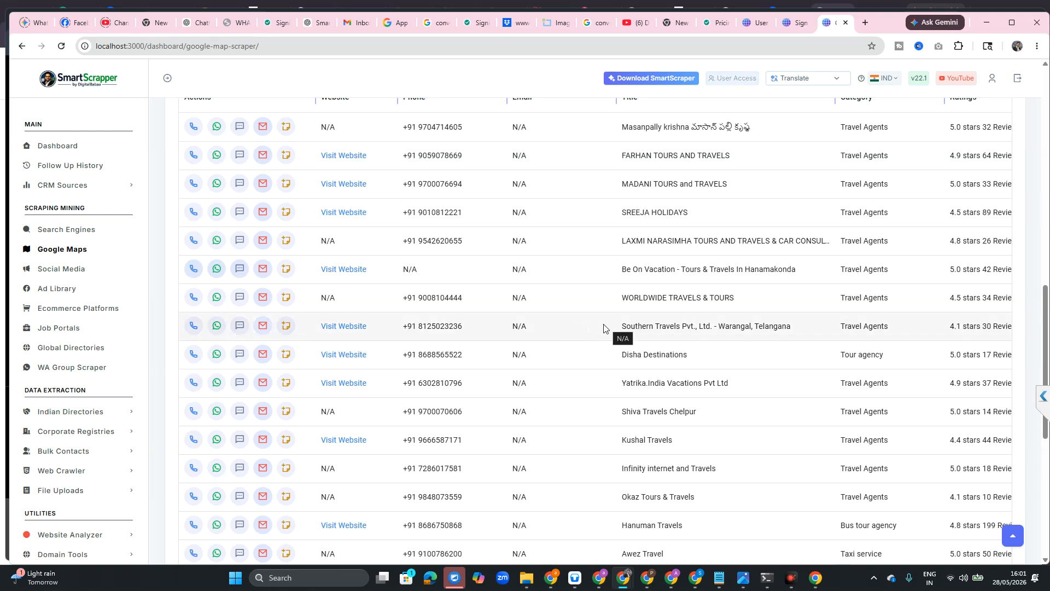
pyautogui.scroll(-7, 629, 317)
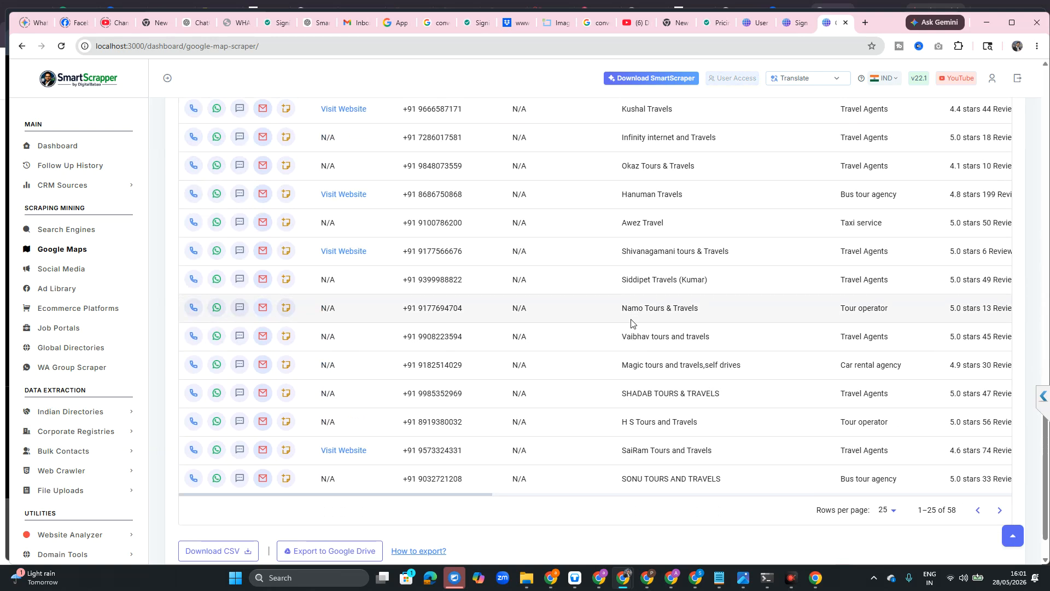
pyautogui.scroll(11, 632, 319)
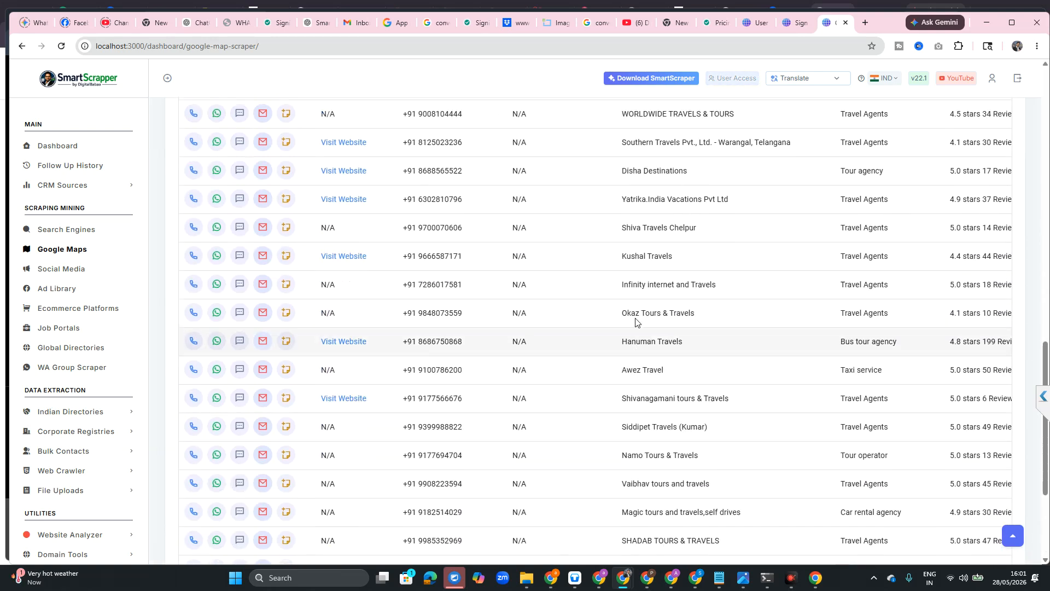
pyautogui.scroll(-2, 637, 322)
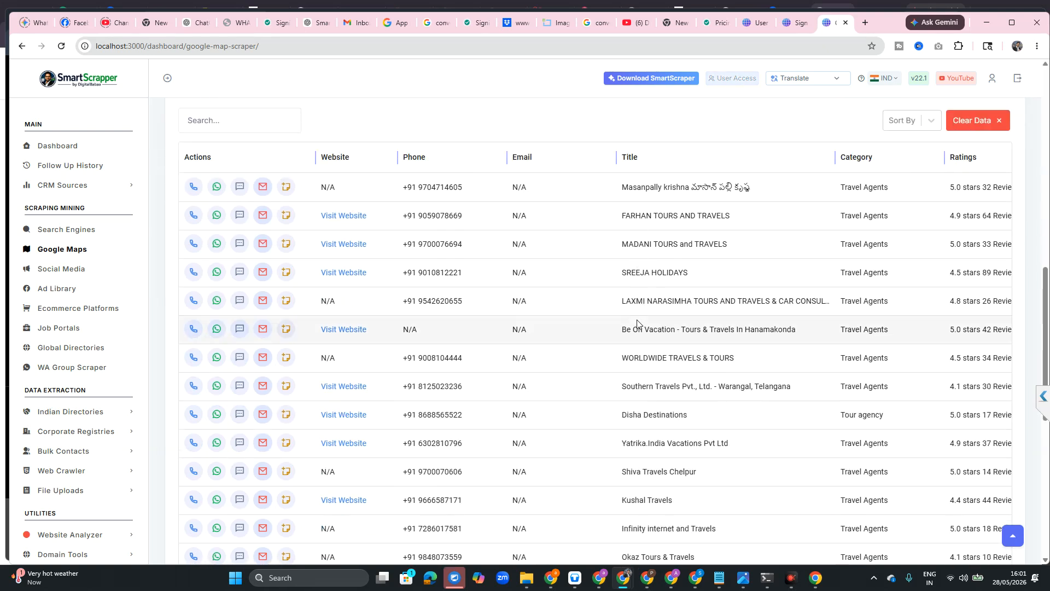
pyautogui.scroll(1, 638, 321)
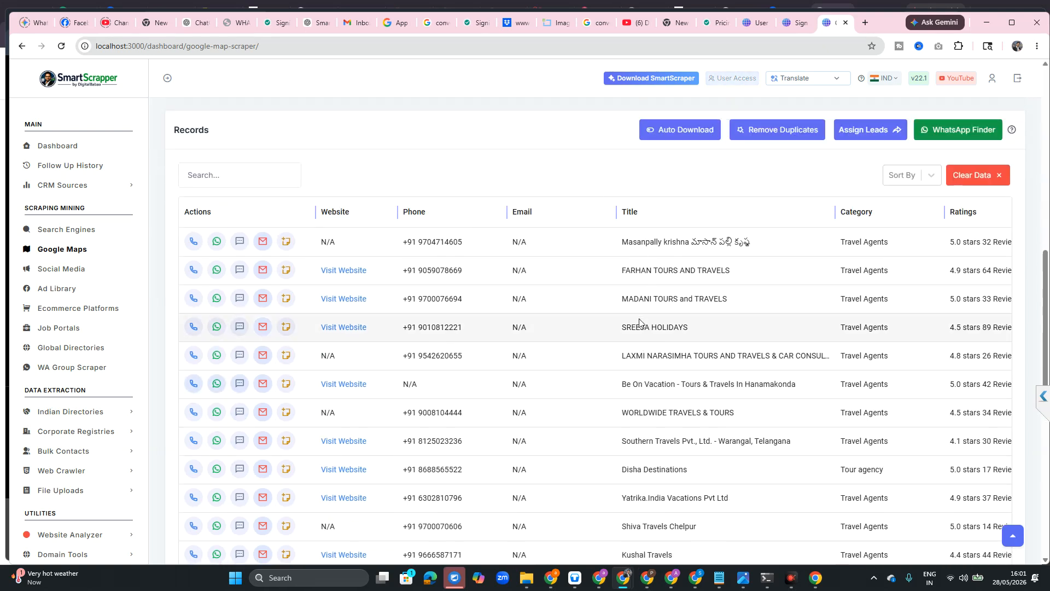
pyautogui.scroll(7, 642, 319)
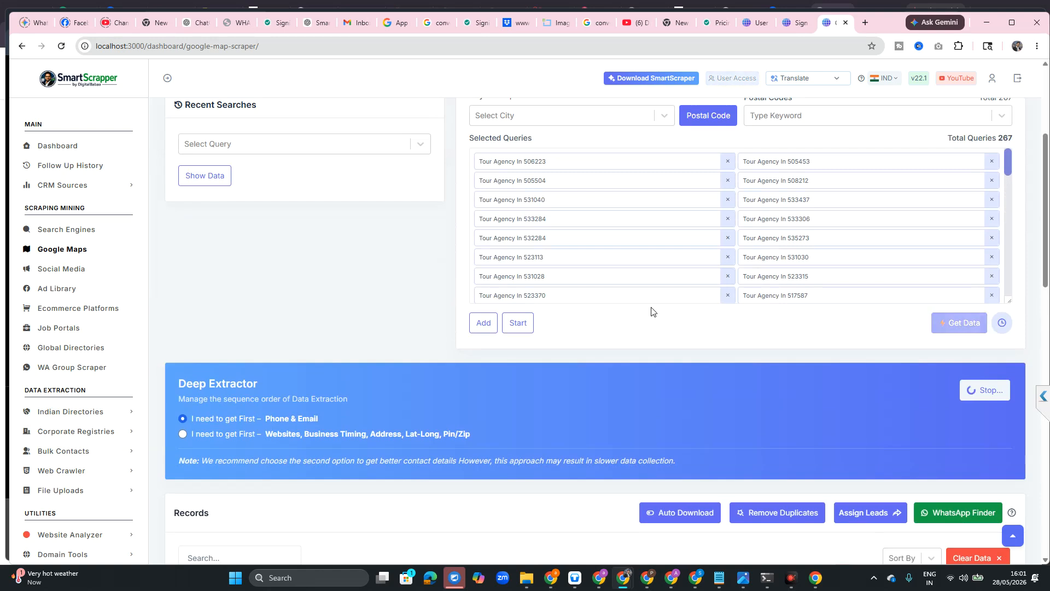
pyautogui.scroll(2, 651, 312)
pyautogui.scroll(1, 651, 312)
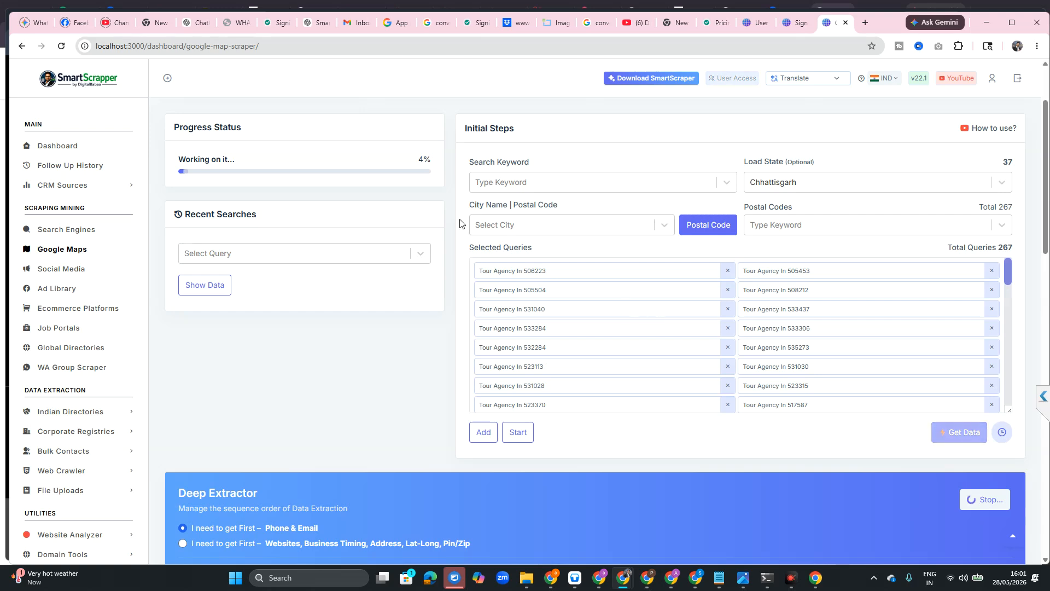
pyautogui.scroll(1, 408, 181)
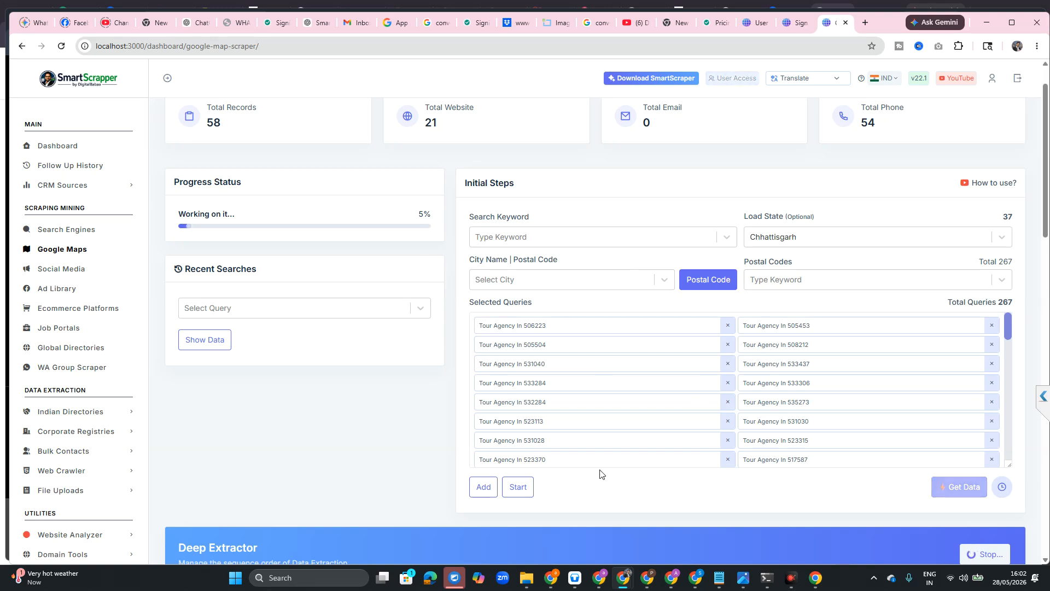
pyautogui.scroll(-2, 546, 393)
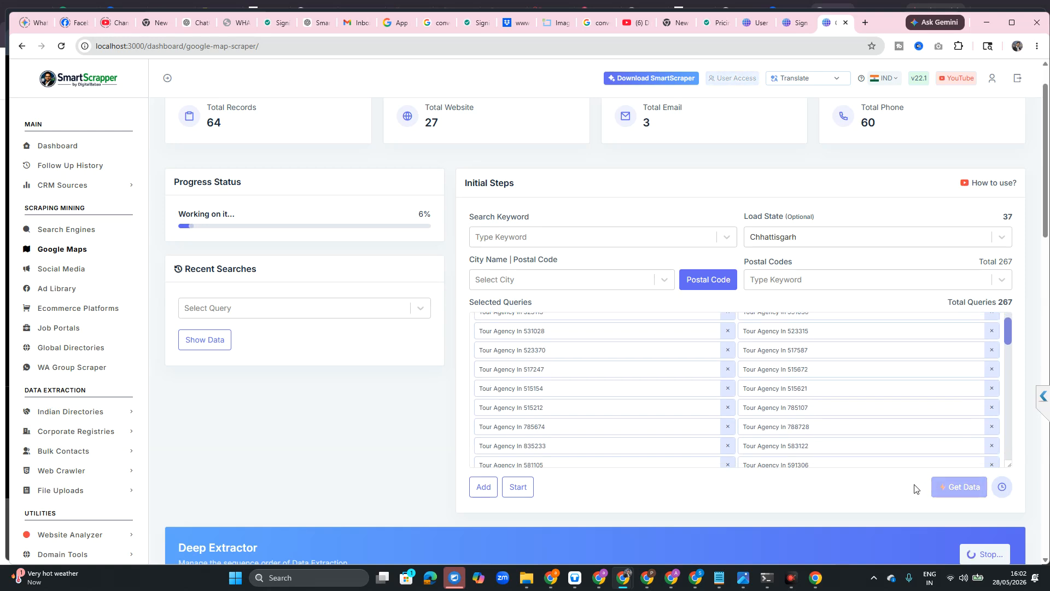
pyautogui.scroll(-2, 917, 488)
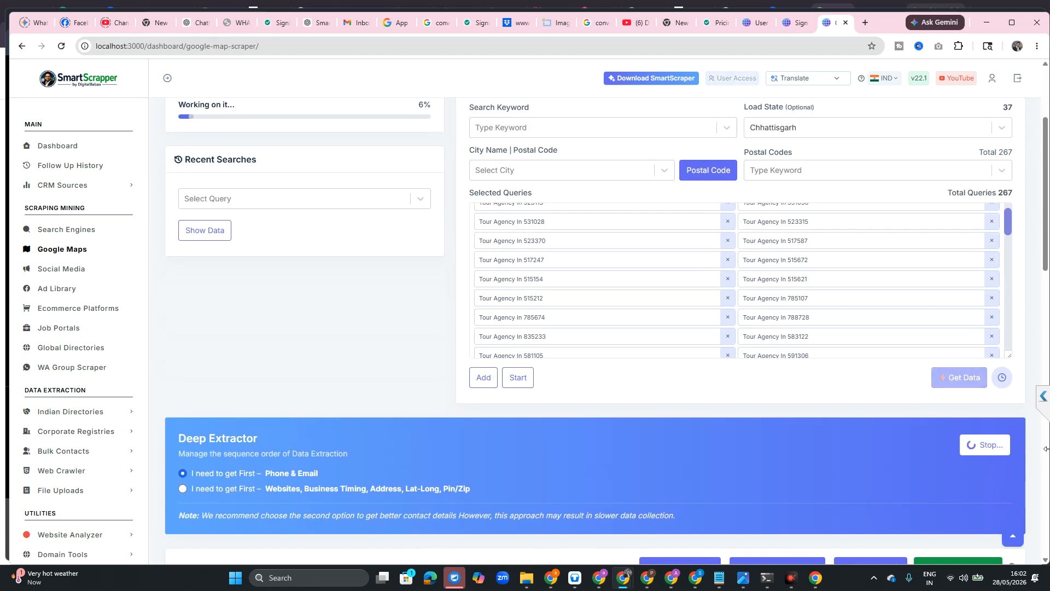
pyautogui.scroll(3, 628, 330)
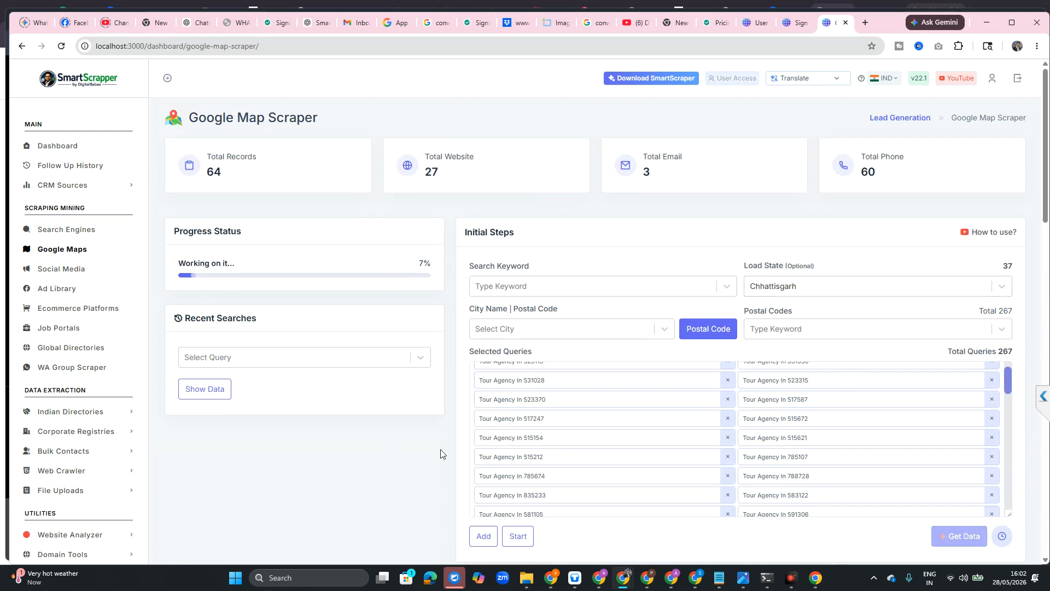
pyautogui.moveTo(441, 452); pyautogui.dragTo(544, 138)
pyautogui.click(543, 139)
pyautogui.scroll(-3, 379, 443)
pyautogui.scroll(-3, 387, 443)
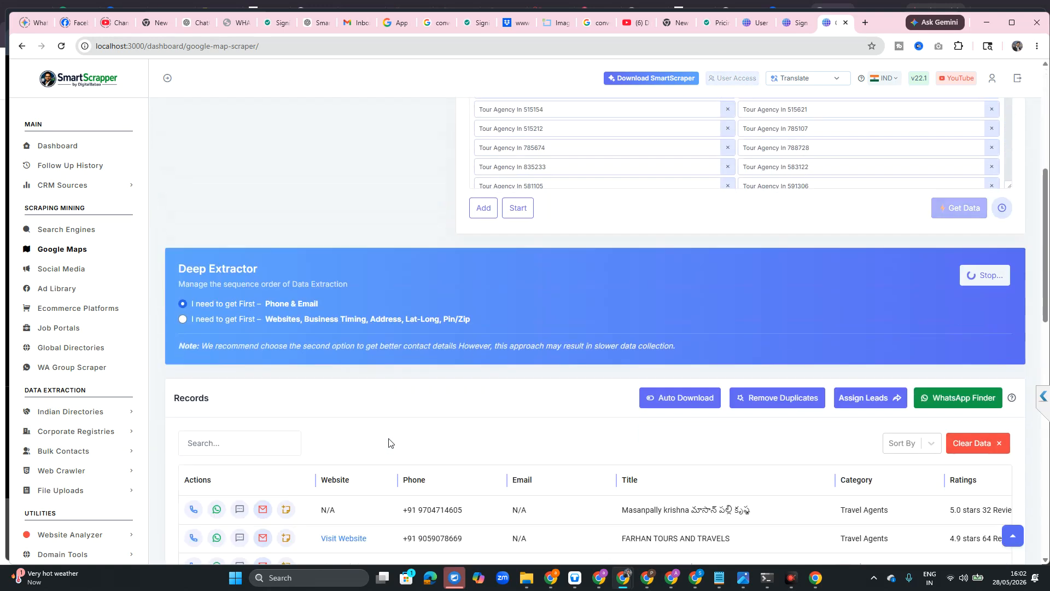
pyautogui.scroll(-1, 616, 421)
pyautogui.scroll(-1, 615, 417)
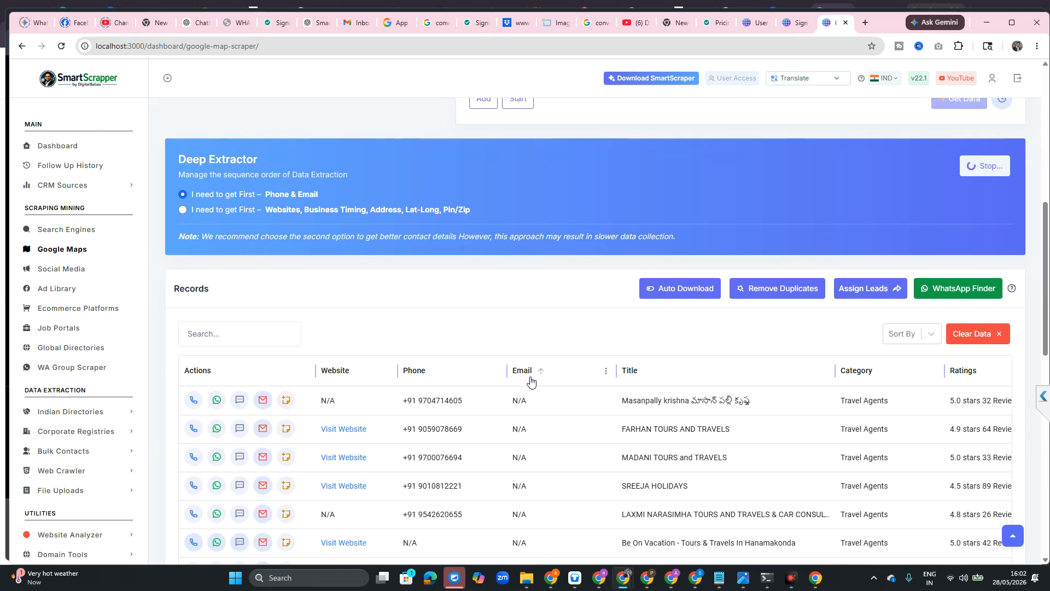
pyautogui.scroll(-9, 530, 382)
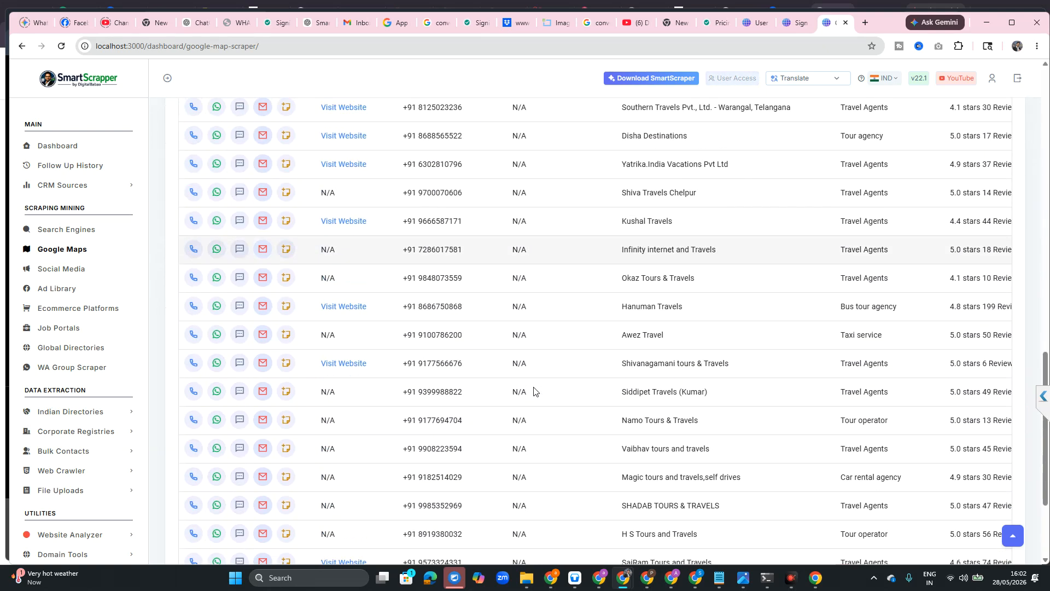
pyautogui.scroll(-3, 535, 393)
pyautogui.scroll(2, 525, 394)
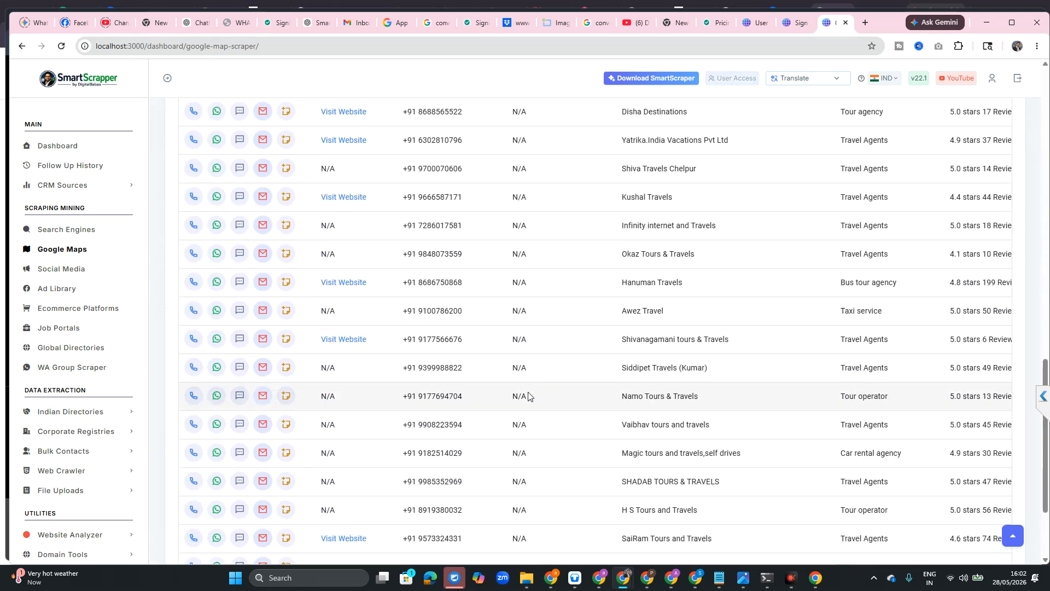
pyautogui.scroll(5, 524, 394)
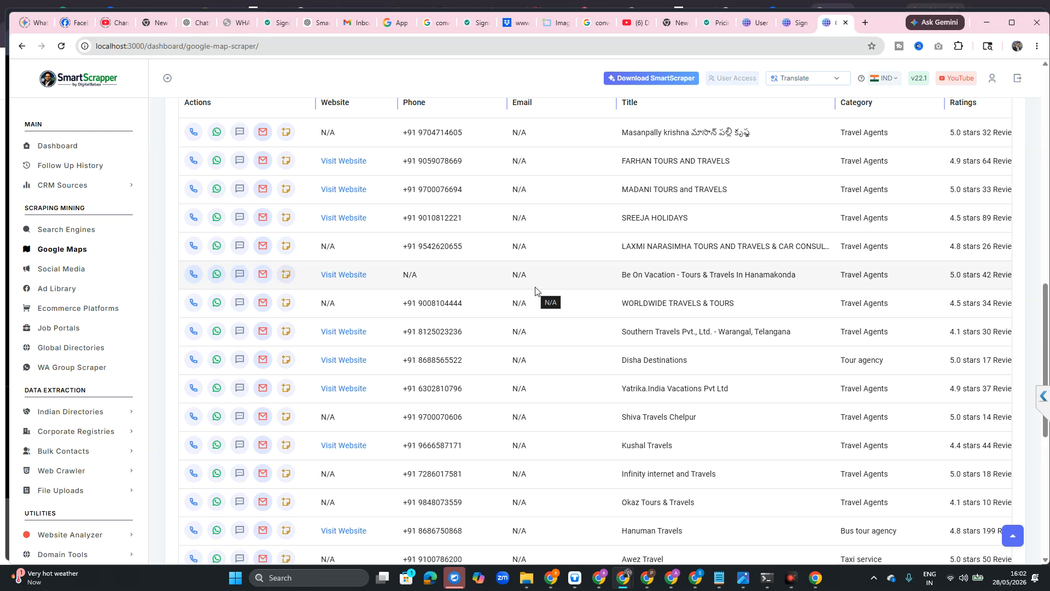
pyautogui.scroll(1, 536, 291)
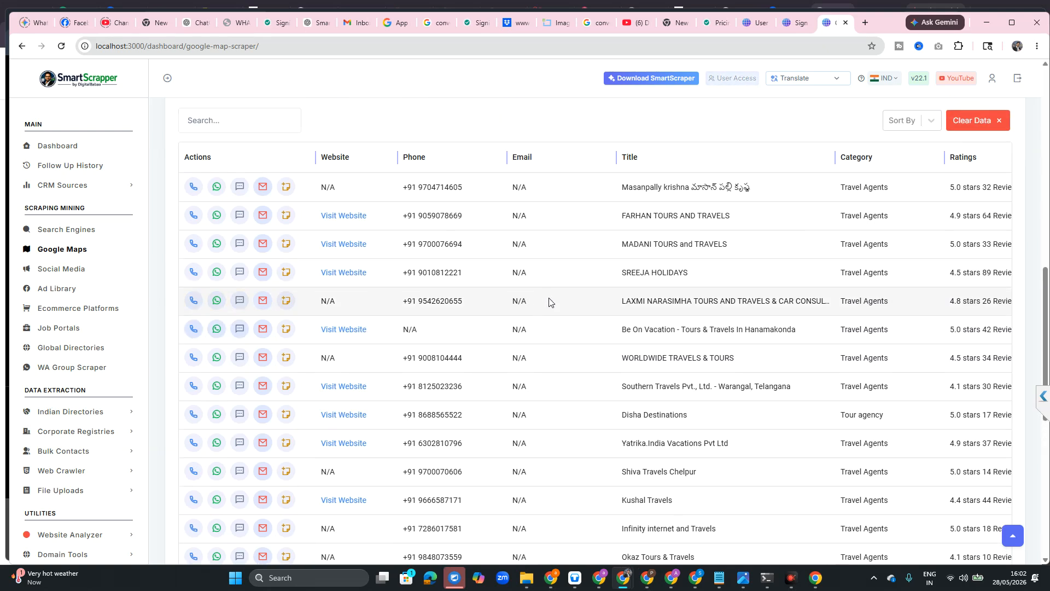
# Sort the travel agency records by Email and open the first listing's call dialog.
pyautogui.click(526, 159)
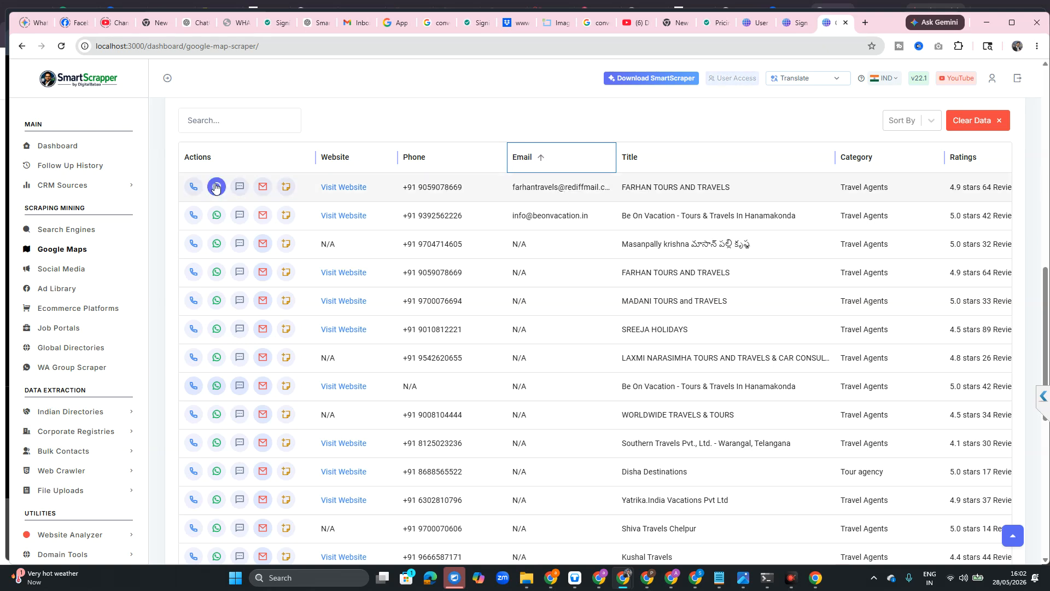
pyautogui.click(194, 187)
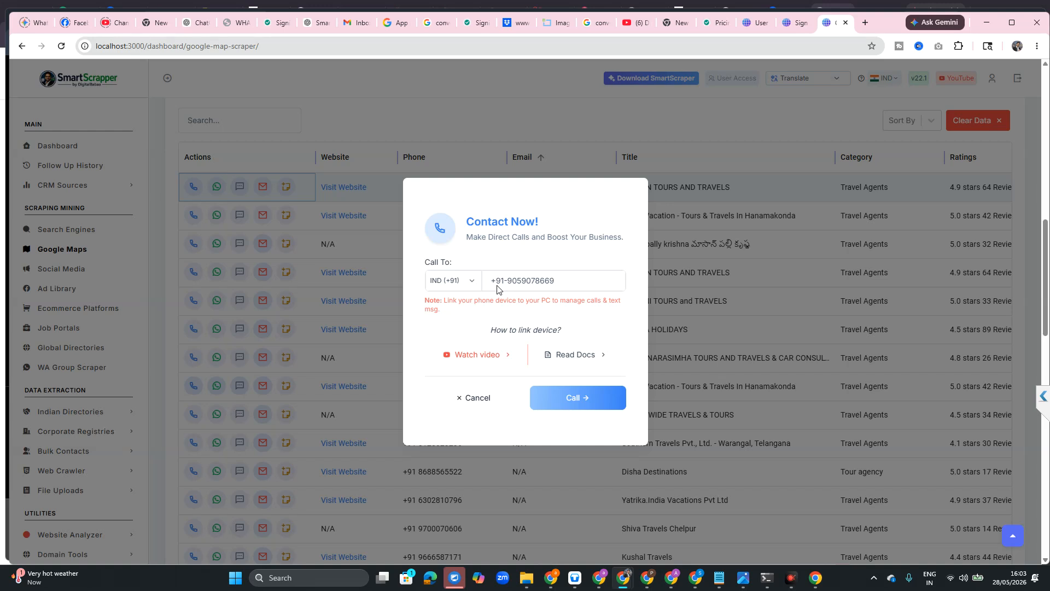
# Cancel the Contact Now call dialog without placing a call.
pyautogui.moveTo(596, 354); pyautogui.dragTo(555, 355)
pyautogui.click(484, 400)
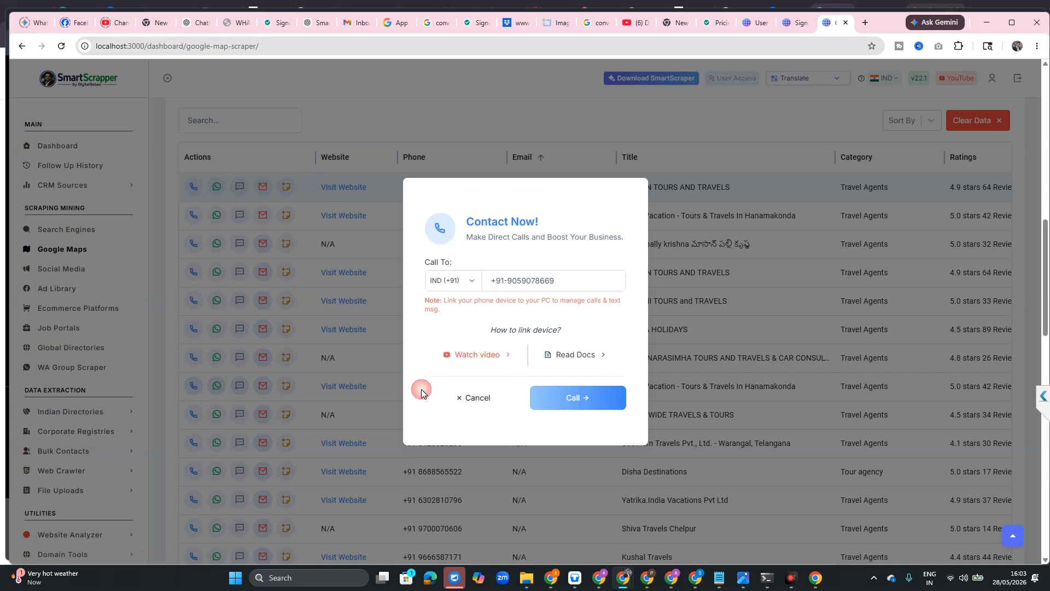
pyautogui.click(447, 402)
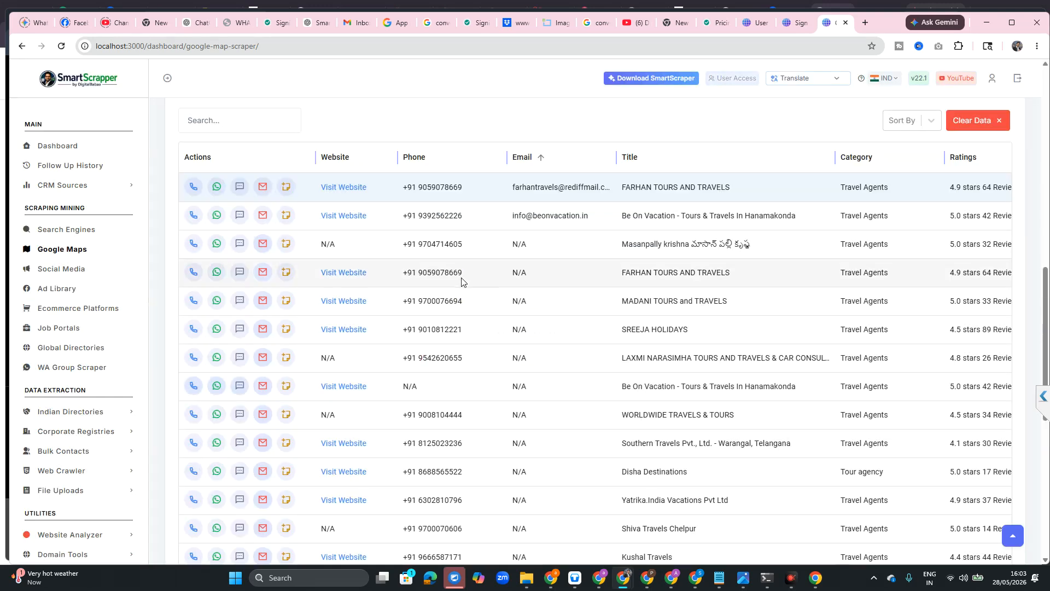
pyautogui.click(217, 188)
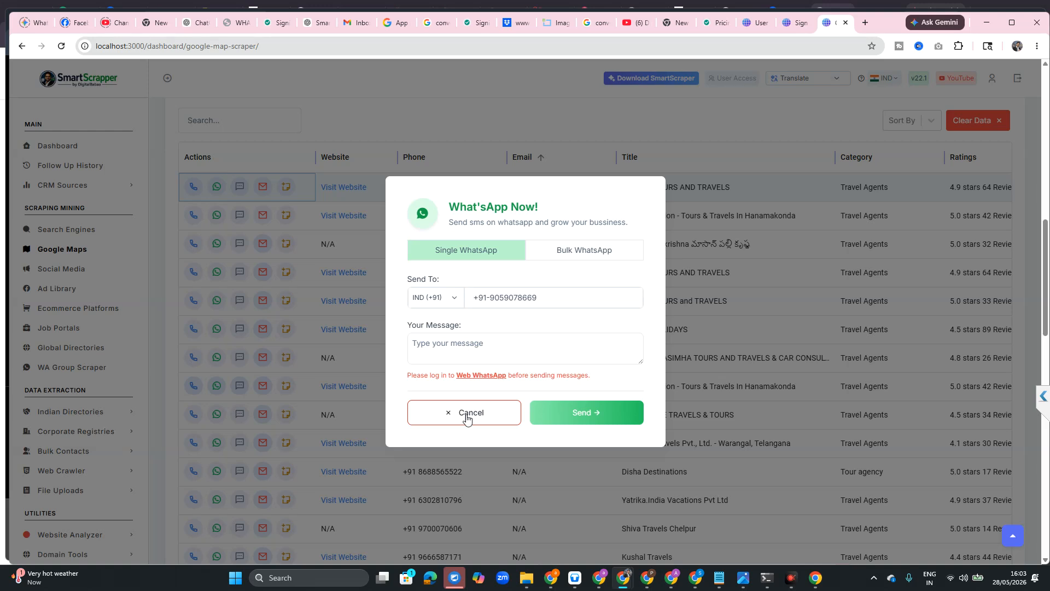
pyautogui.click(503, 353)
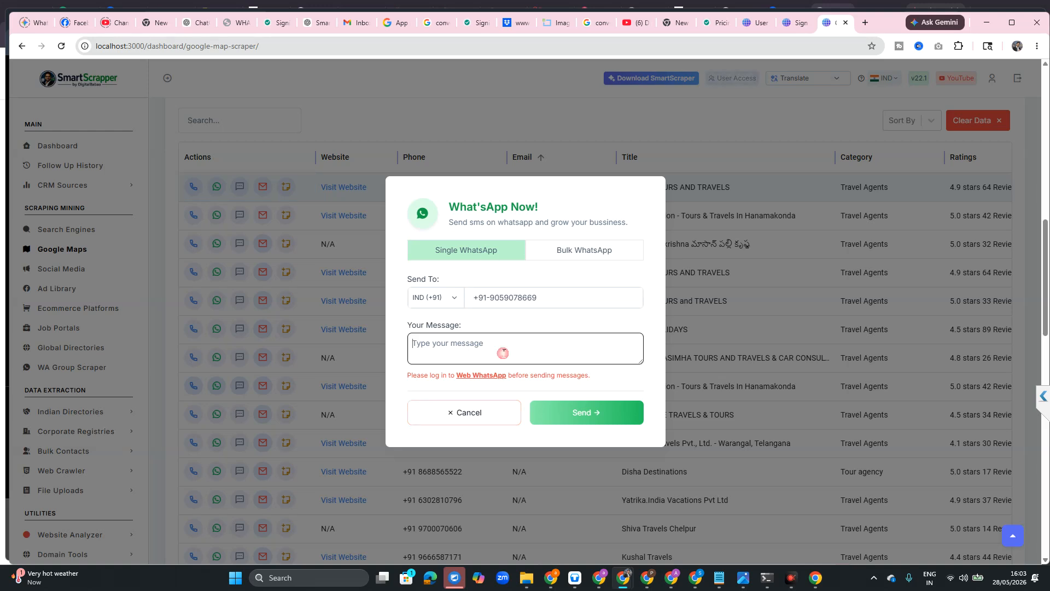
pyautogui.click(568, 256)
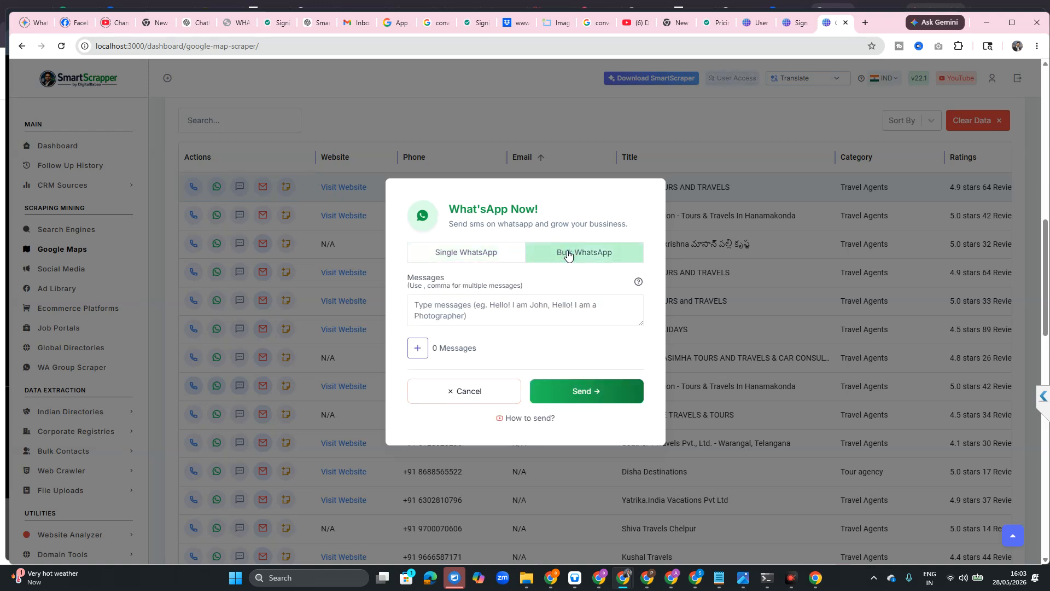
pyautogui.click(471, 392)
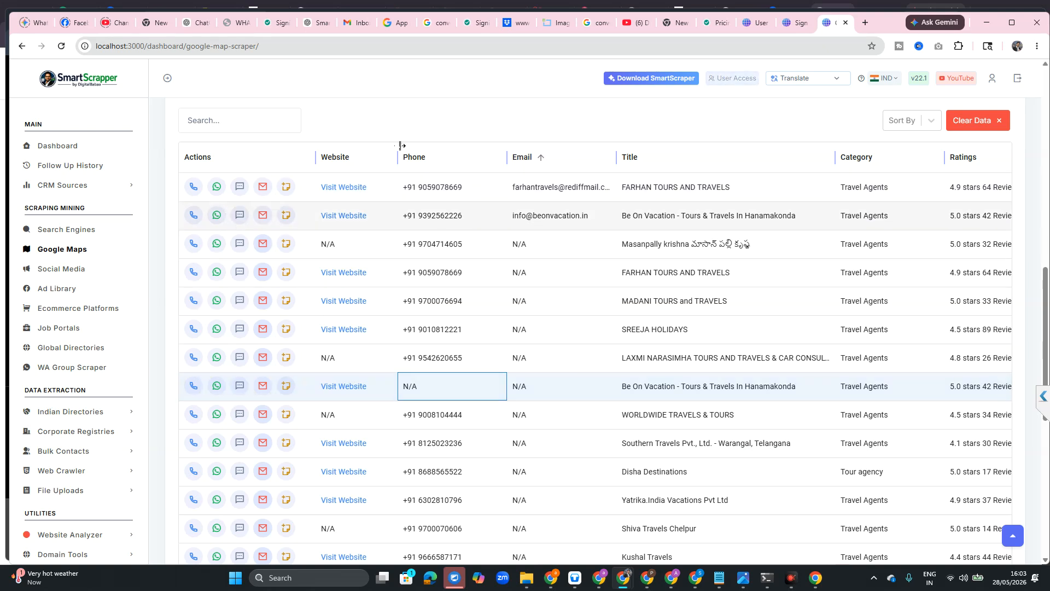
pyautogui.click(218, 188)
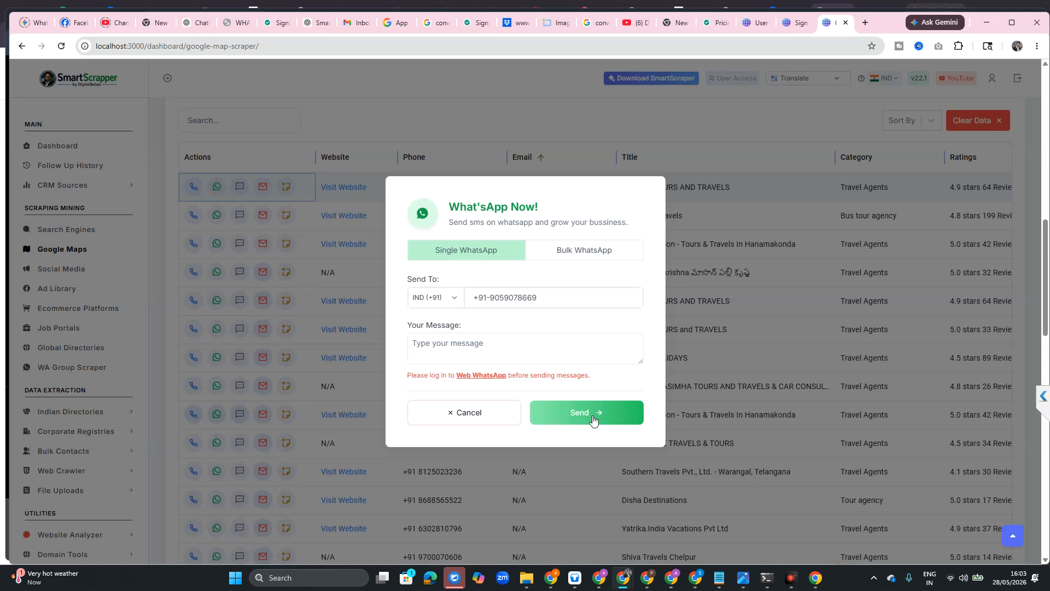
pyautogui.click(573, 258)
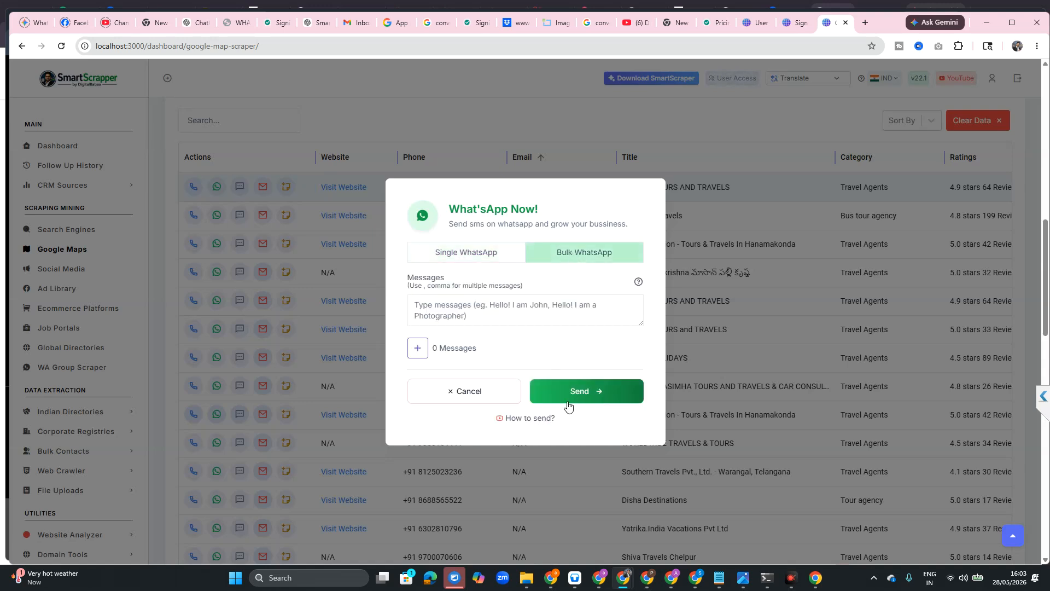
pyautogui.moveTo(579, 425); pyautogui.dragTo(495, 415)
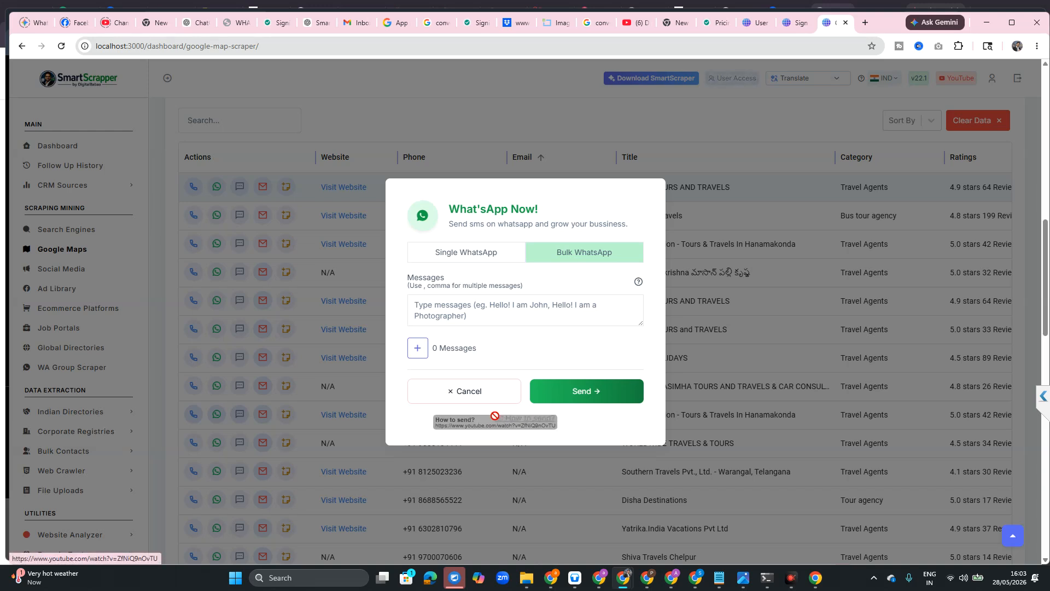
pyautogui.click(590, 422)
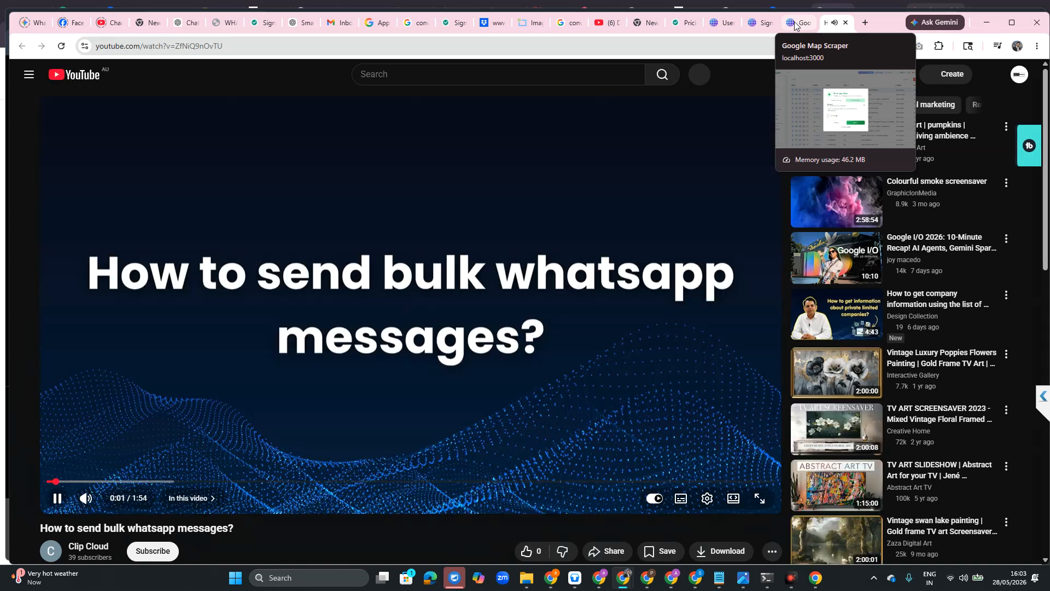
pyautogui.click(794, 23)
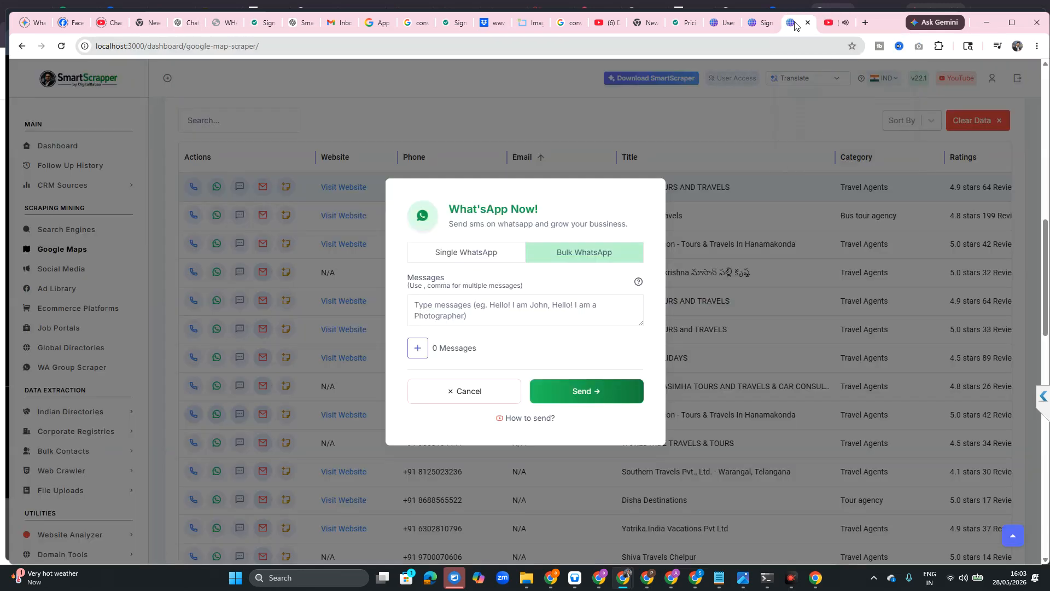
pyautogui.click(842, 25)
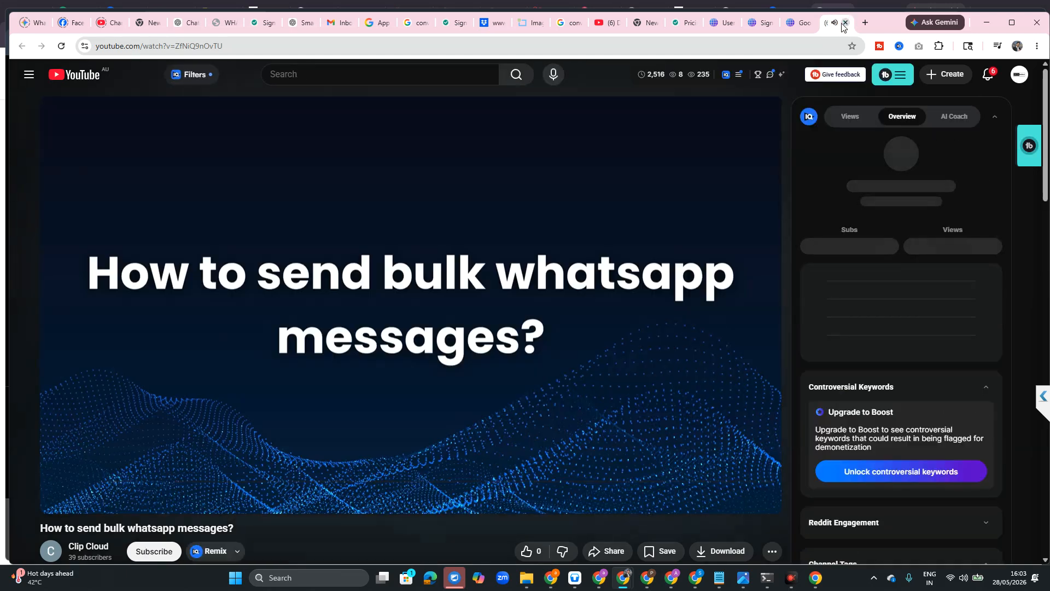
pyautogui.click(845, 23)
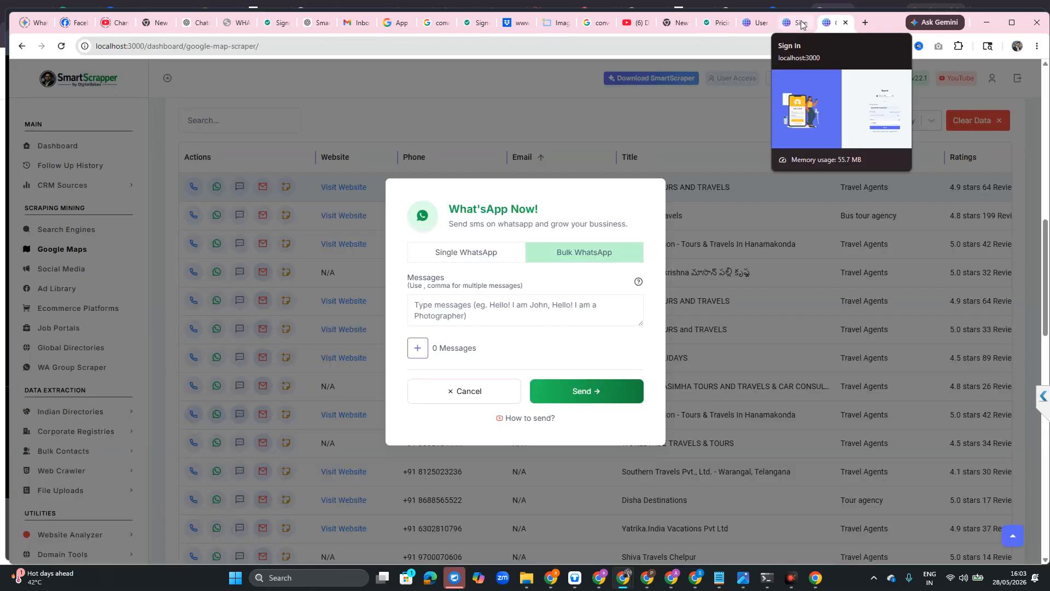
pyautogui.click(802, 24)
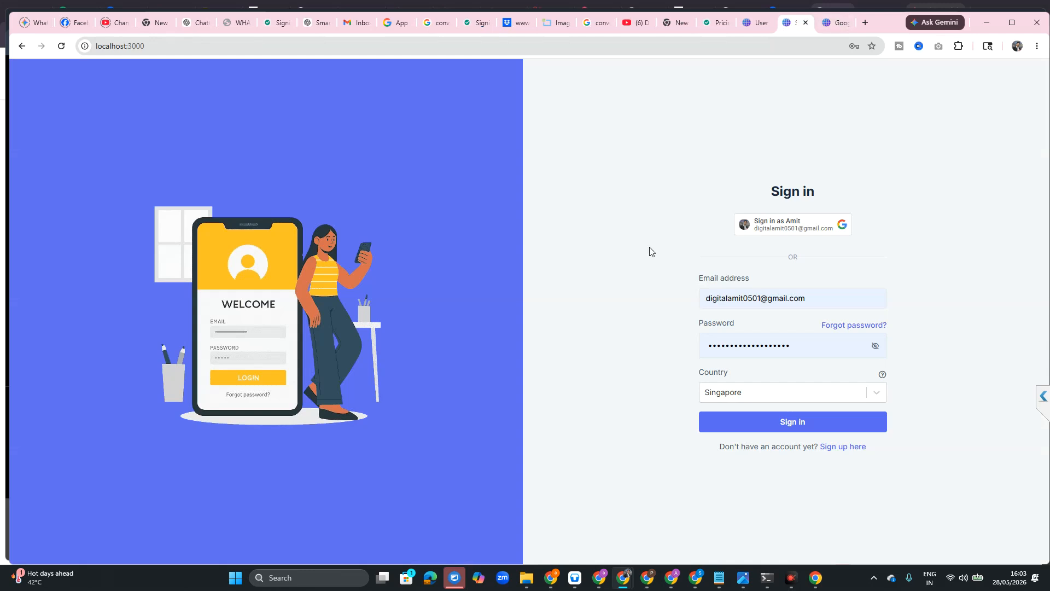
pyautogui.click(832, 27)
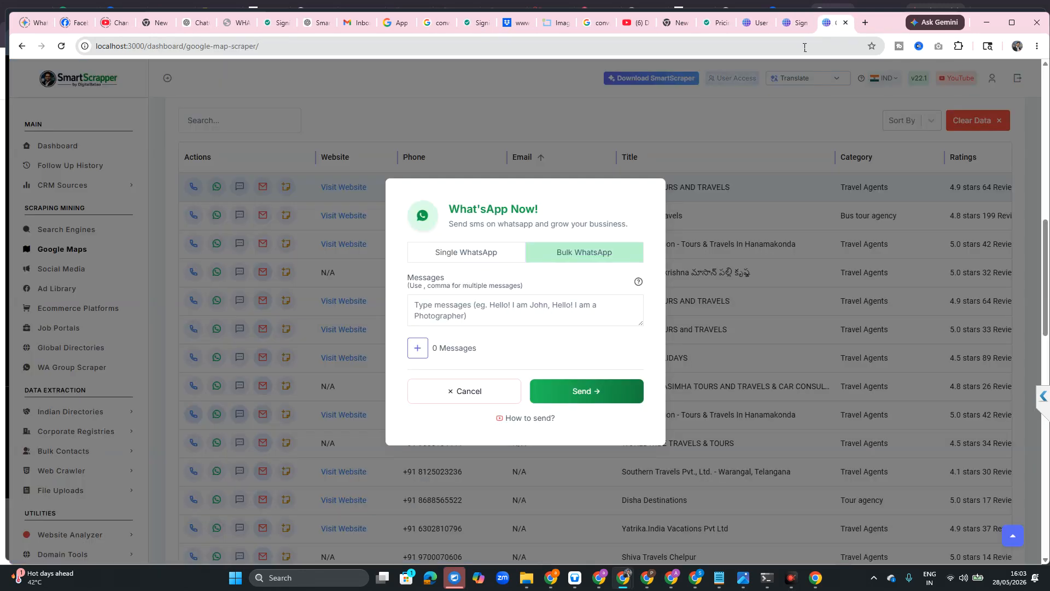
pyautogui.click(734, 137)
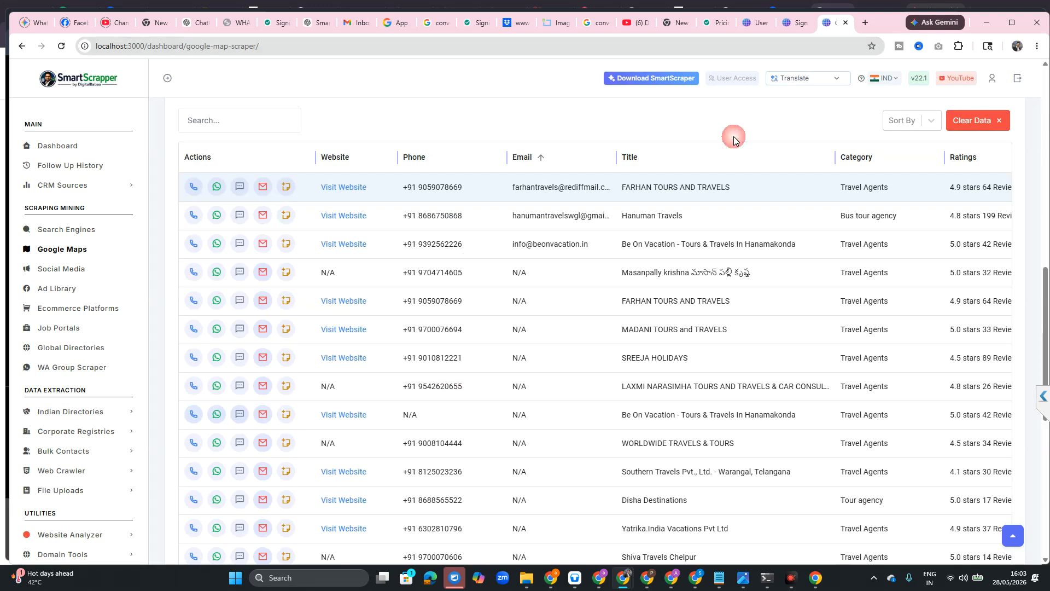
# Open the first business's Send SMS form and cancel it unsent.
pyautogui.click(239, 187)
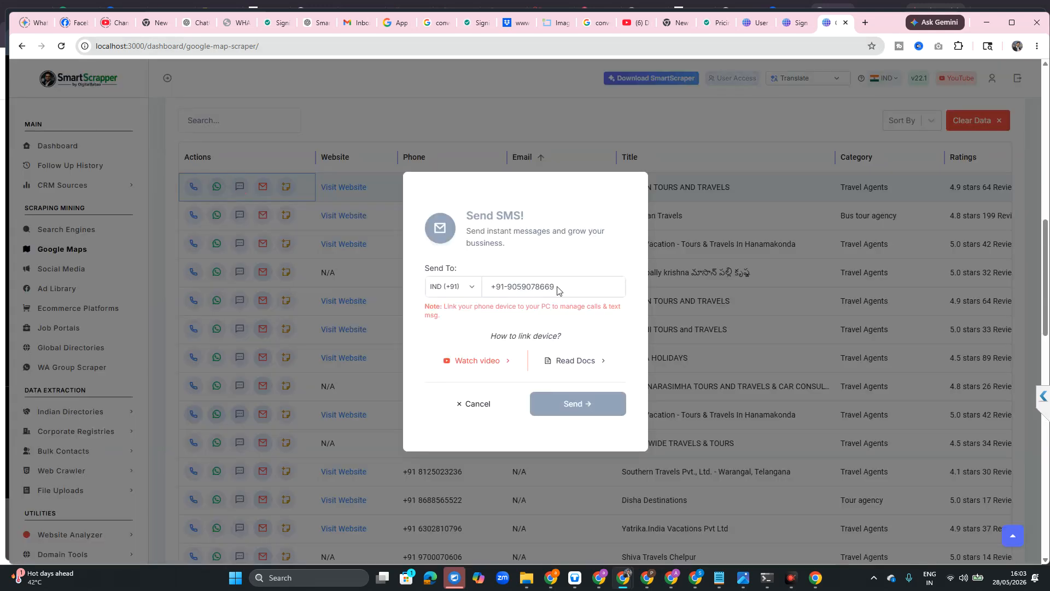
pyautogui.click(472, 408)
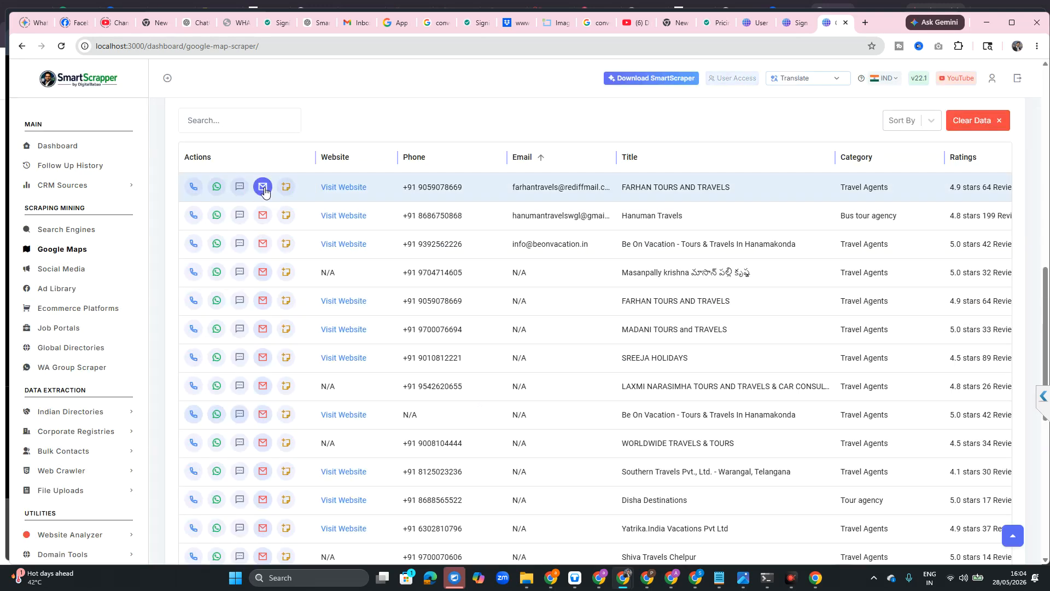
# Open Bulk Email Campaign, visit the sender email, name and message fields, then cancel.
pyautogui.click(262, 187)
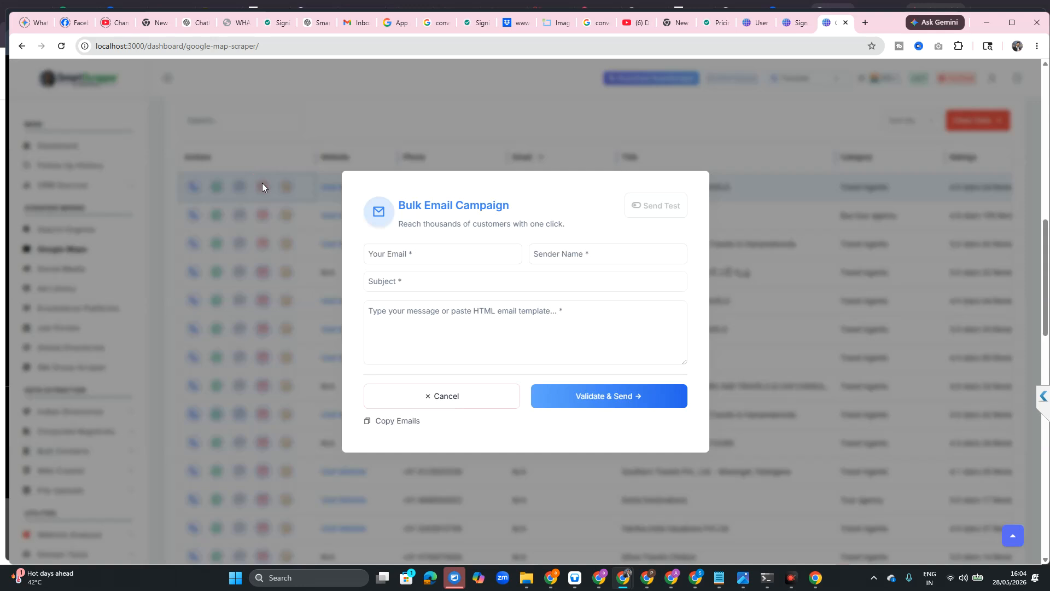
pyautogui.click(440, 255)
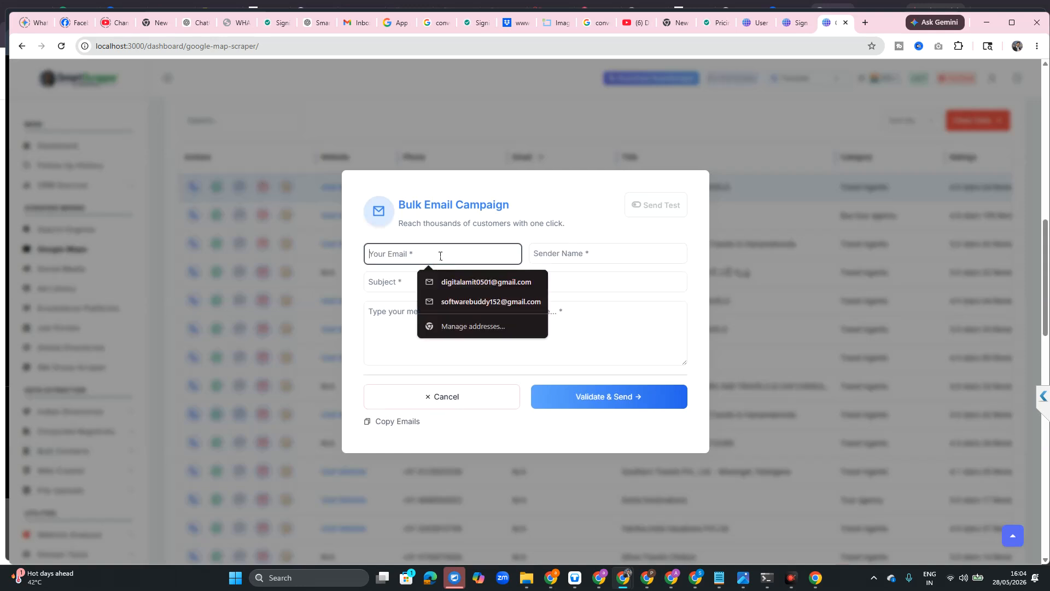
pyautogui.click(590, 255)
pyautogui.click(389, 322)
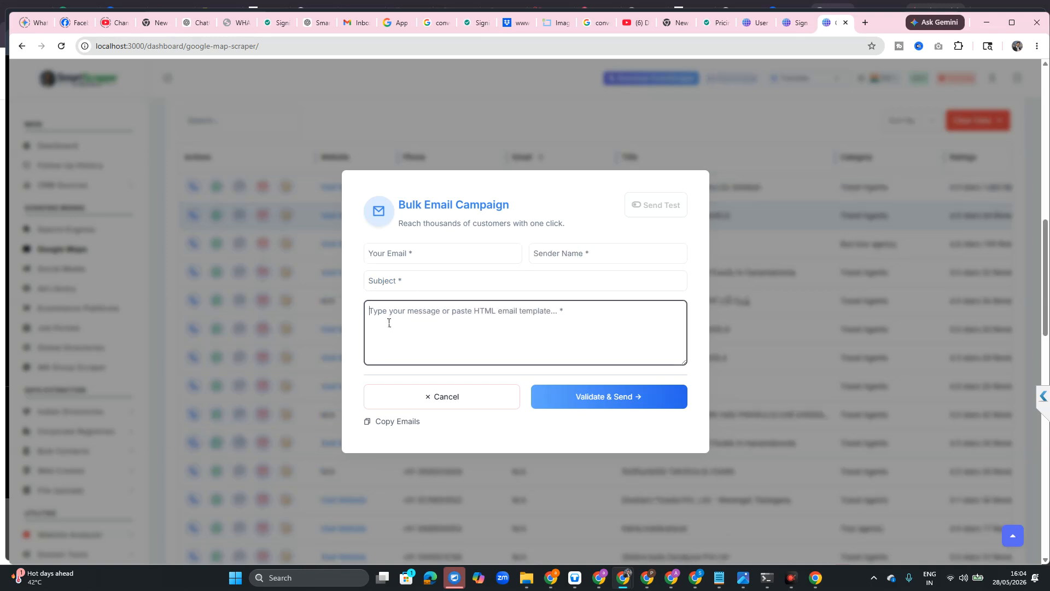
pyautogui.click(440, 402)
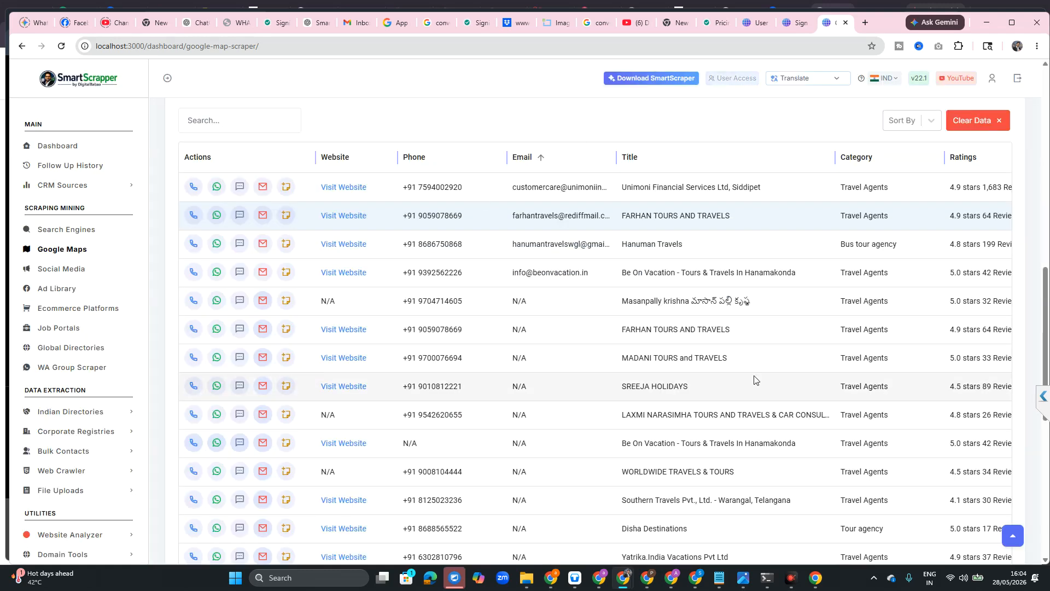
# Scroll to the bottom of the 85 results and look over the New Tab, Pricing and User pages.
pyautogui.scroll(-8, 923, 249)
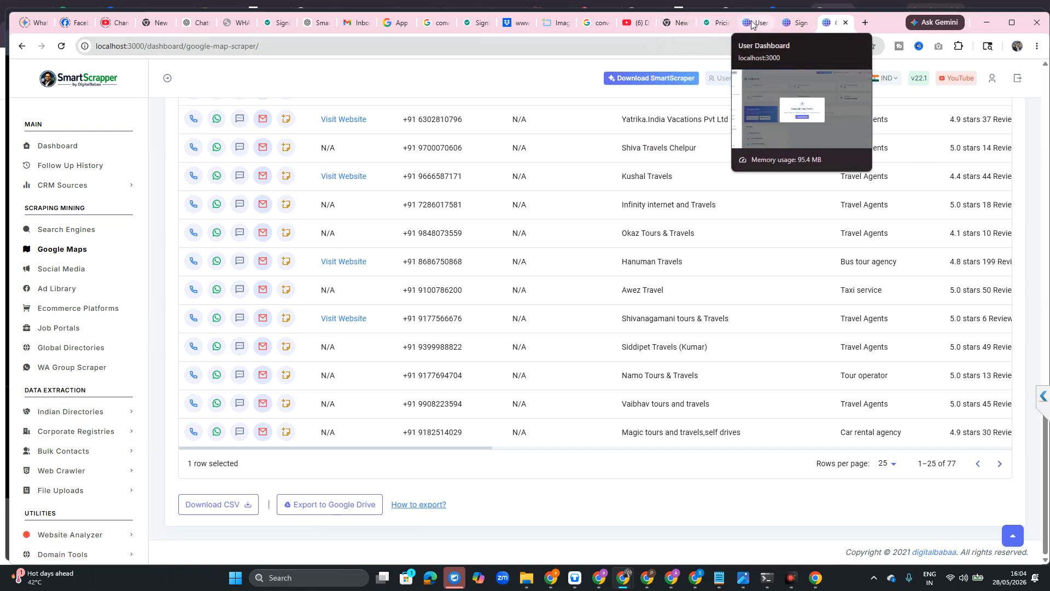
pyautogui.click(674, 27)
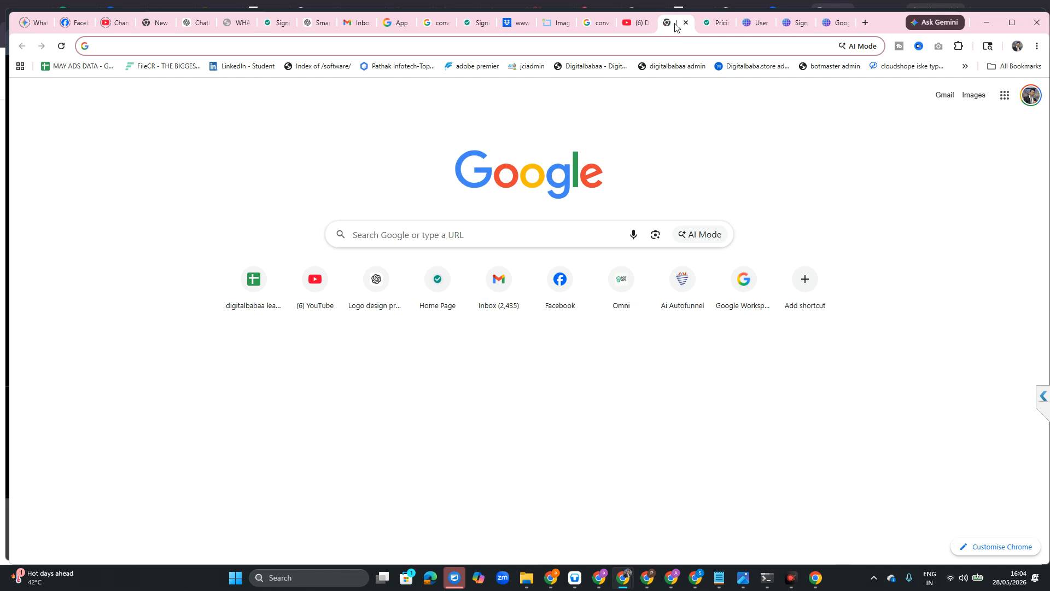
pyautogui.click(707, 26)
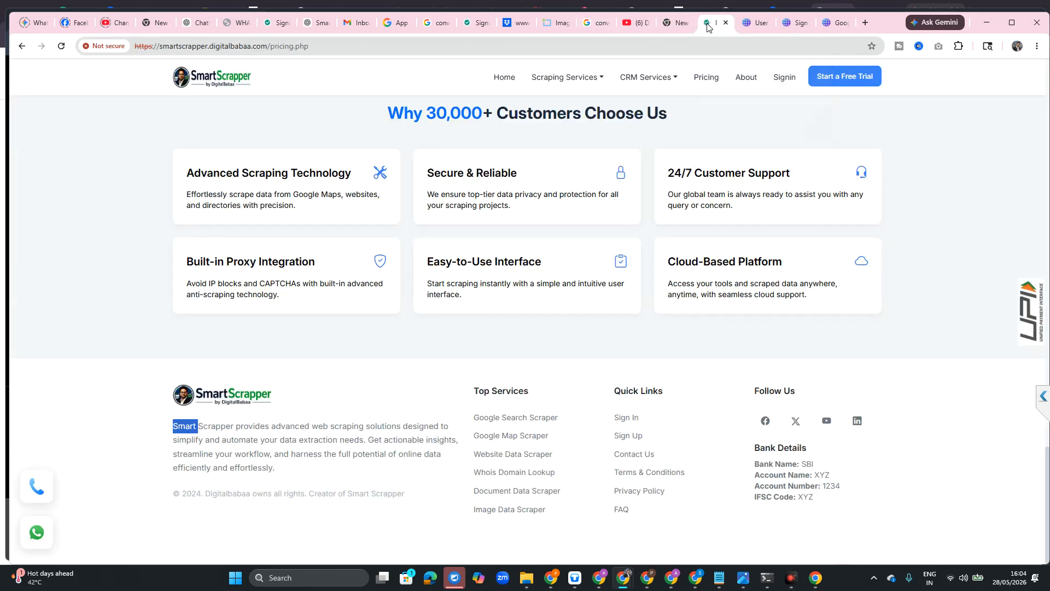
pyautogui.click(760, 22)
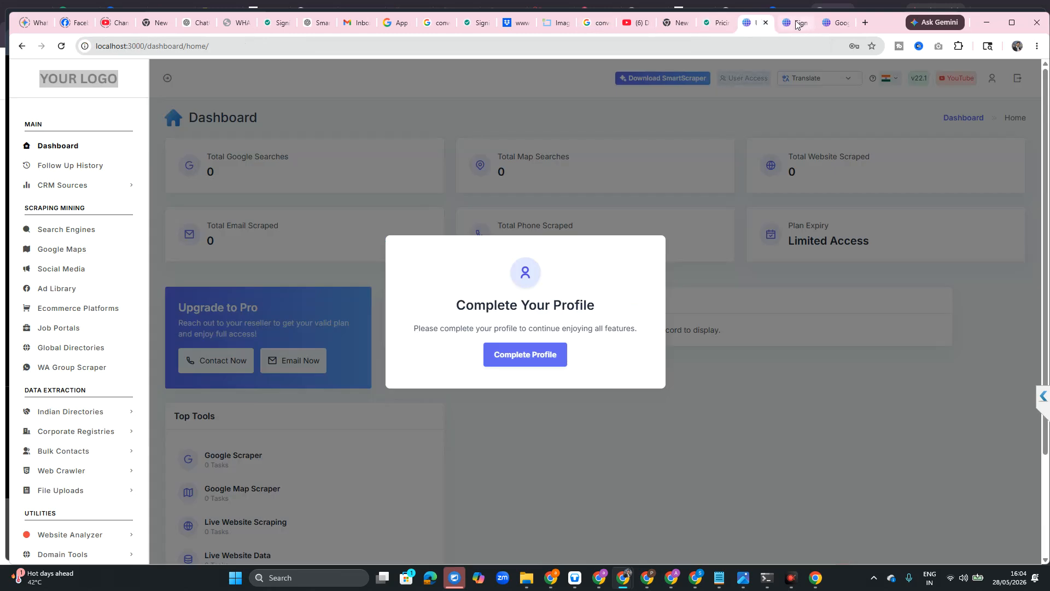
# Return to the Google Maps results and highlight the CSV and Google Drive export help text.
pyautogui.click(833, 24)
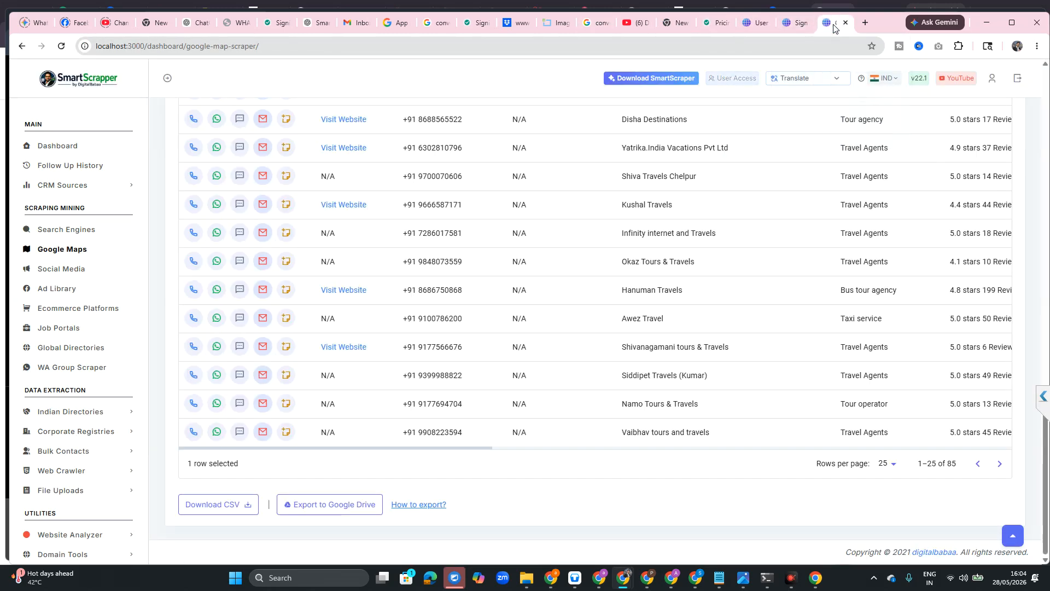
pyautogui.click(543, 432)
pyautogui.moveTo(446, 507); pyautogui.dragTo(401, 508)
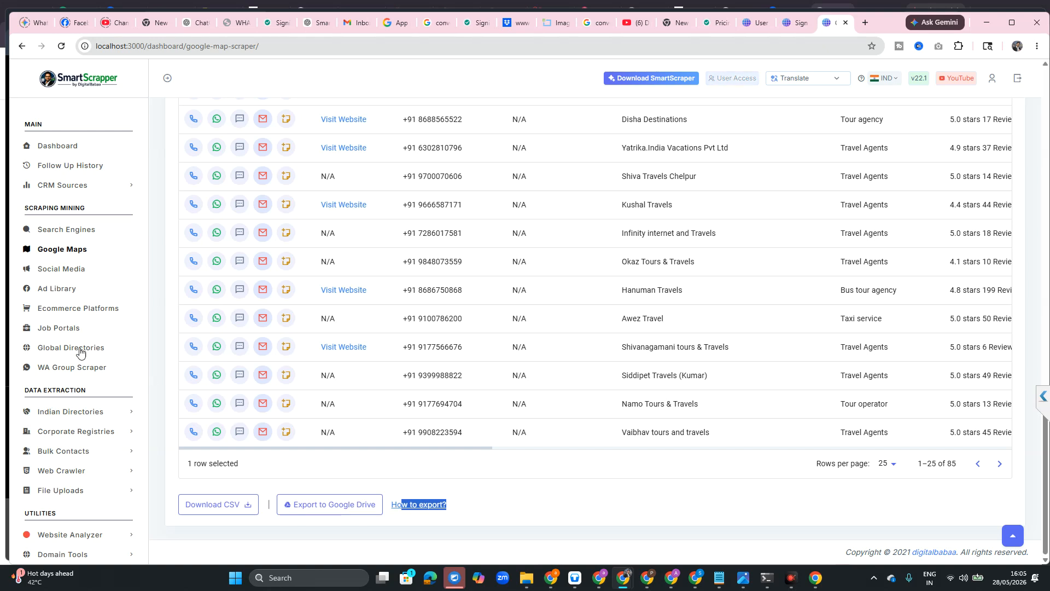
# Open the WhatsApp Group Scraper and enter the group category 'Bni'.
pyautogui.click(60, 272)
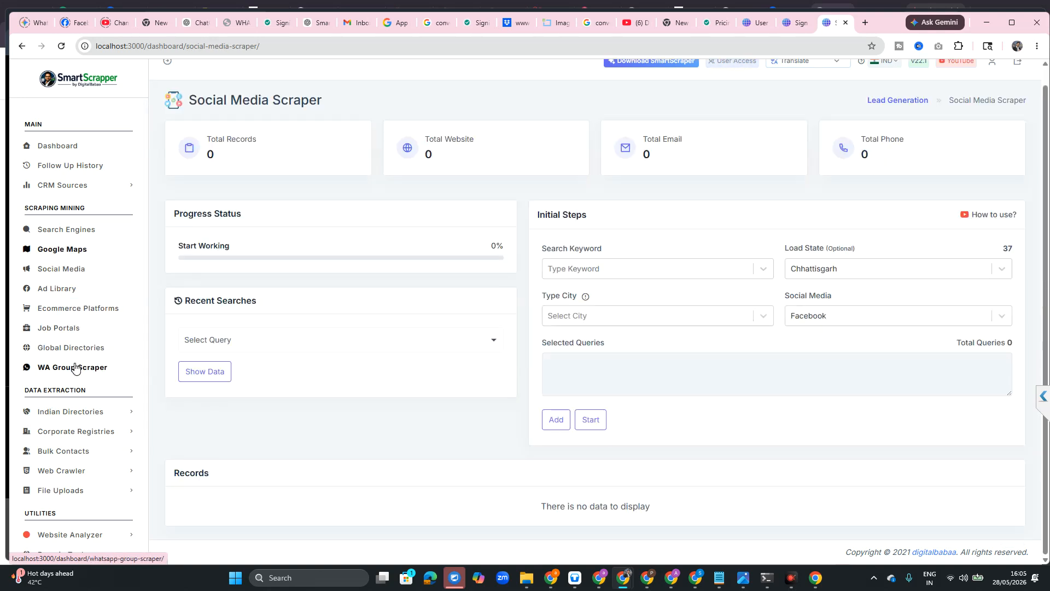
pyautogui.click(75, 367)
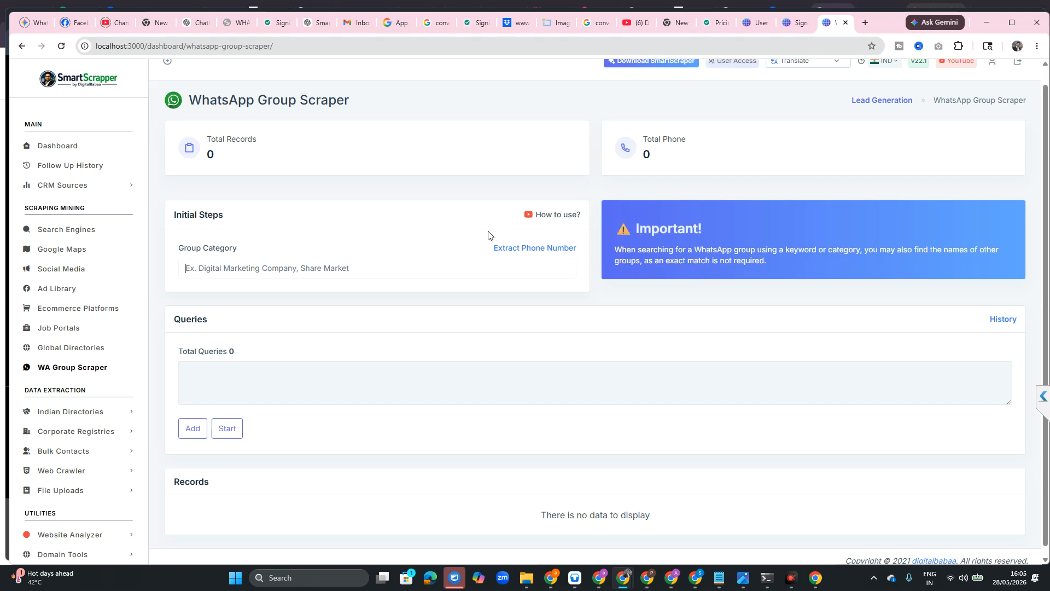
pyautogui.write('P')
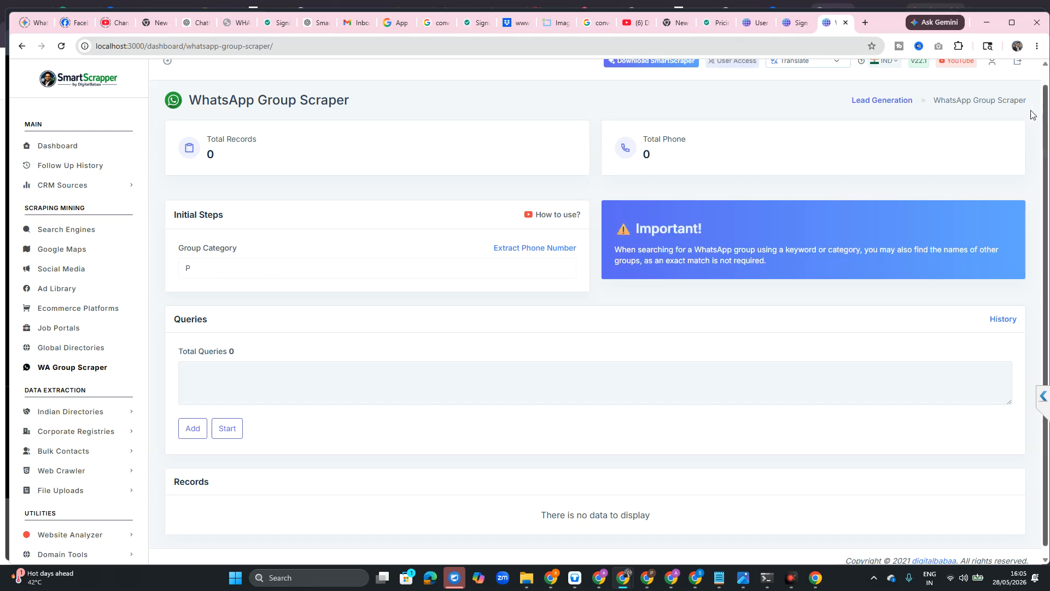
pyautogui.write('rop')
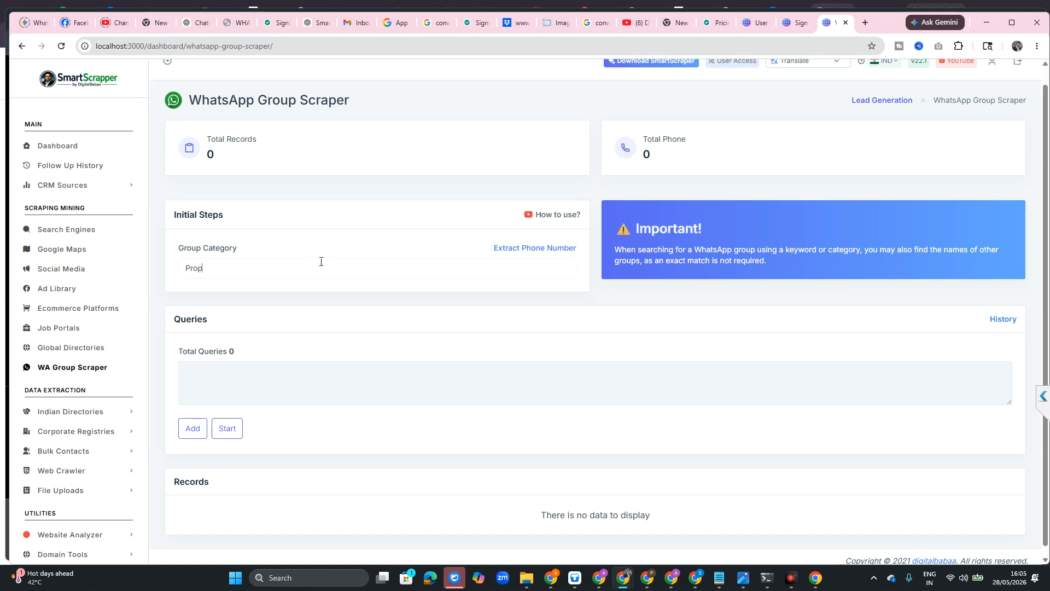
pyautogui.scroll(1, 322, 261)
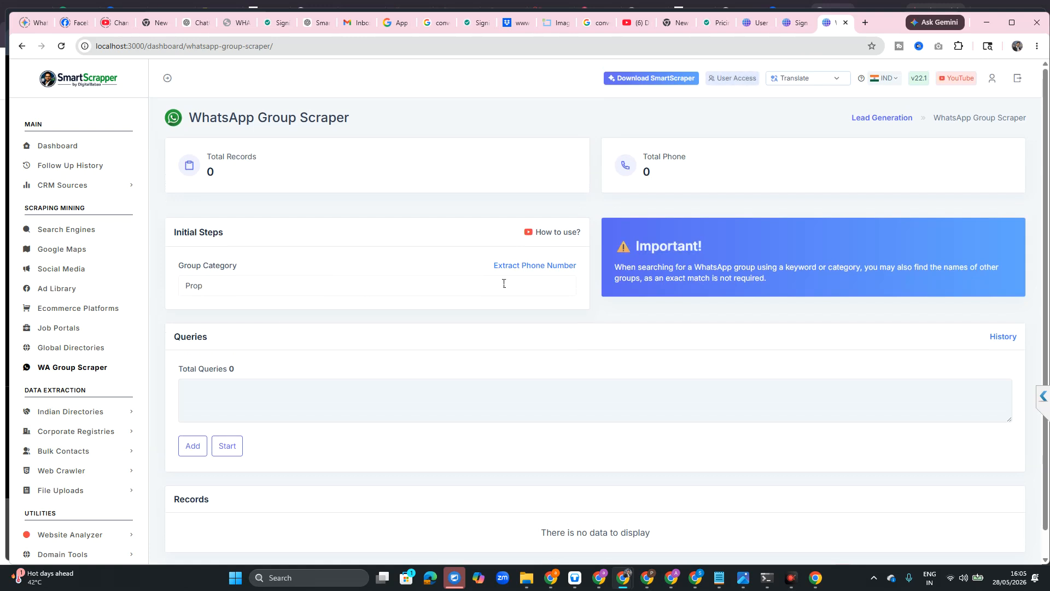
pyautogui.press('BackSpace')
pyautogui.press('BackSpace')
pyautogui.press('BackSpace')
pyautogui.press('BackSpace')
pyautogui.write('Dig')
pyautogui.press('BackSpace')
pyautogui.write('B')
# Add and start the 'Bni Whatsapp Group Links' query, then type 'Real Estate' as the next category.
pyautogui.click(193, 445)
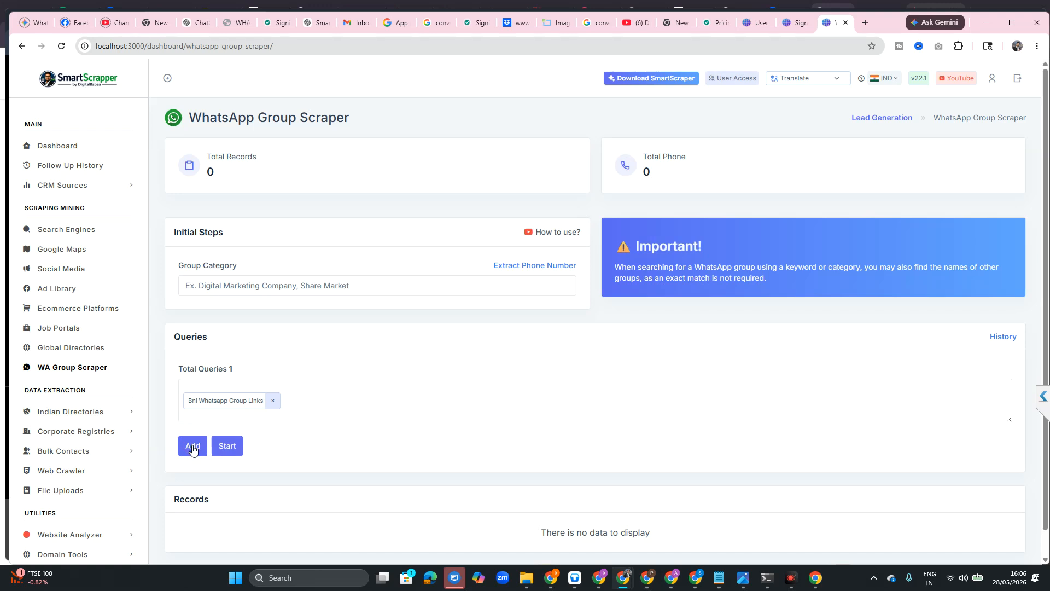
pyautogui.click(224, 448)
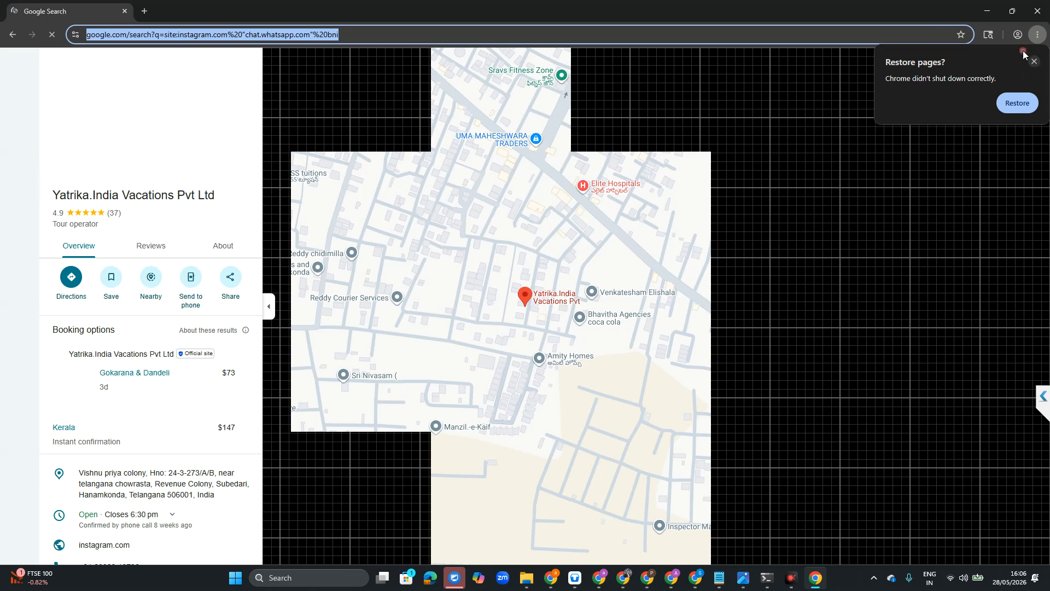
pyautogui.click(1033, 61)
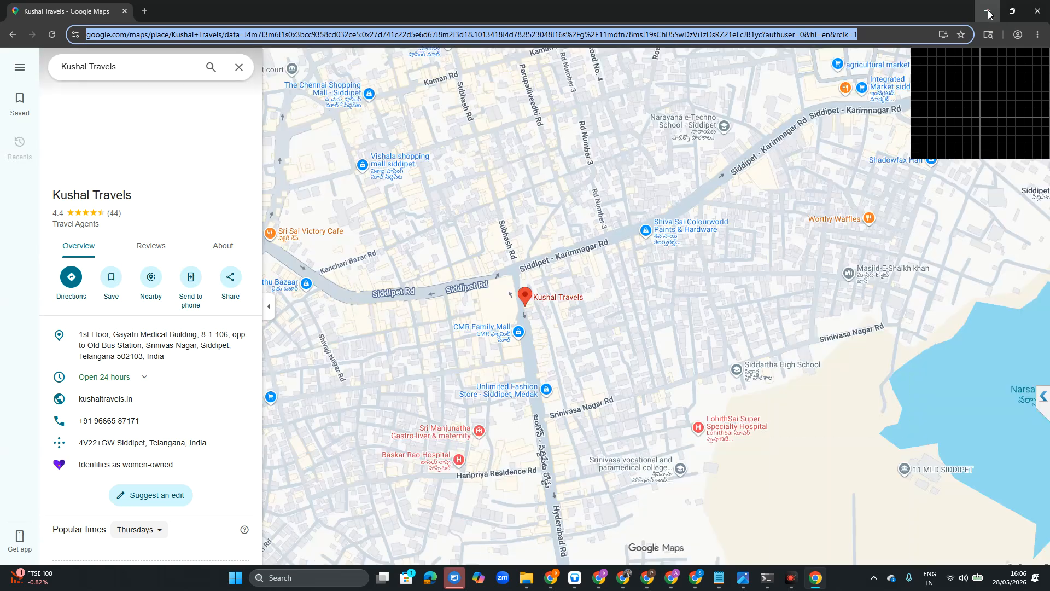
pyautogui.click(989, 12)
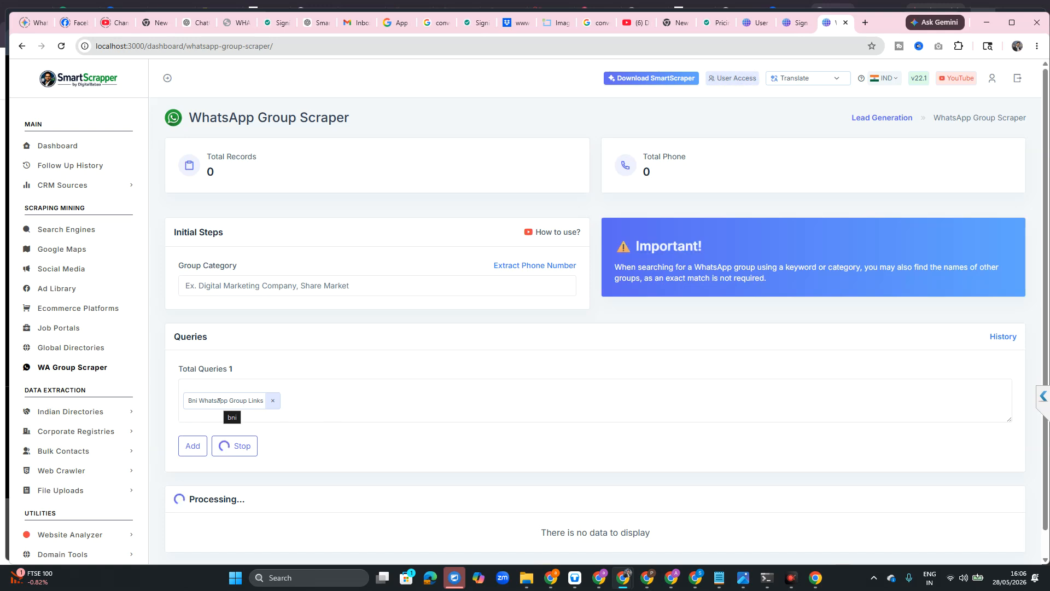
pyautogui.click(233, 284)
pyautogui.write('Real Estate')
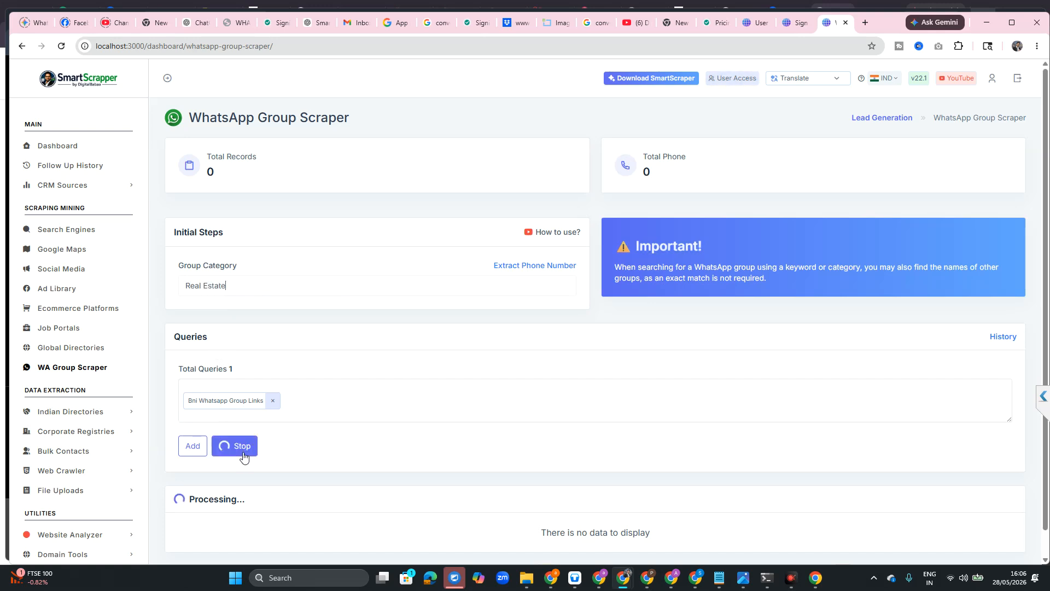
# Stop the running scrape, remove the Bni Whatsapp Group Links query, and clear the category.
pyautogui.click(237, 452)
pyautogui.click(273, 403)
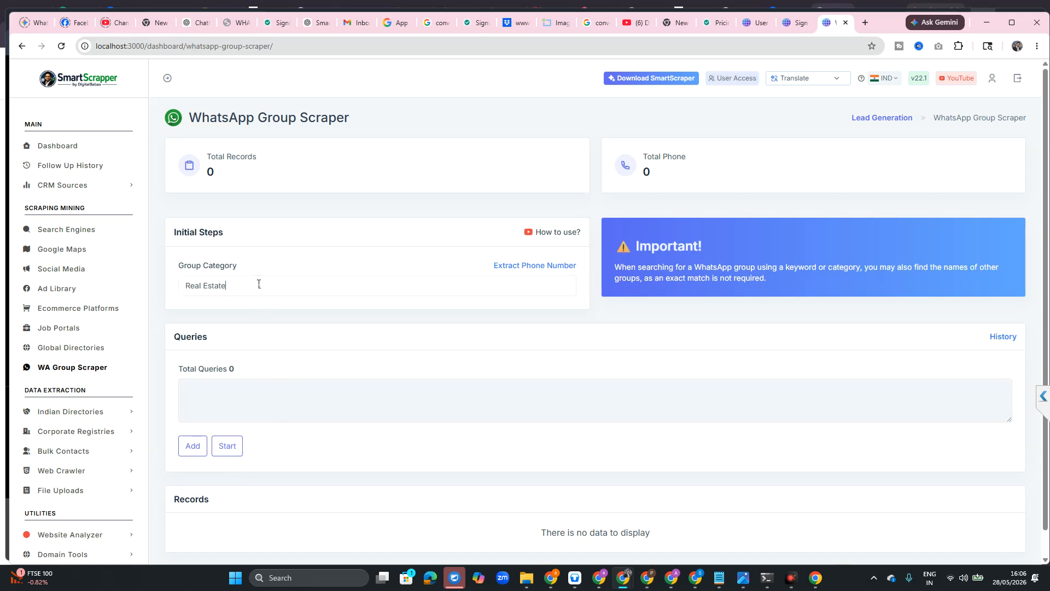
pyautogui.press('BackSpace')
pyautogui.press('BackSpace')
pyautogui.press('BackSpace')
pyautogui.press('BackSpace')
pyautogui.press('BackSpace')
pyautogui.press('BackSpace')
pyautogui.press('BackSpace')
pyautogui.press('BackSpace')
pyautogui.press('BackSpace')
pyautogui.press('BackSpace')
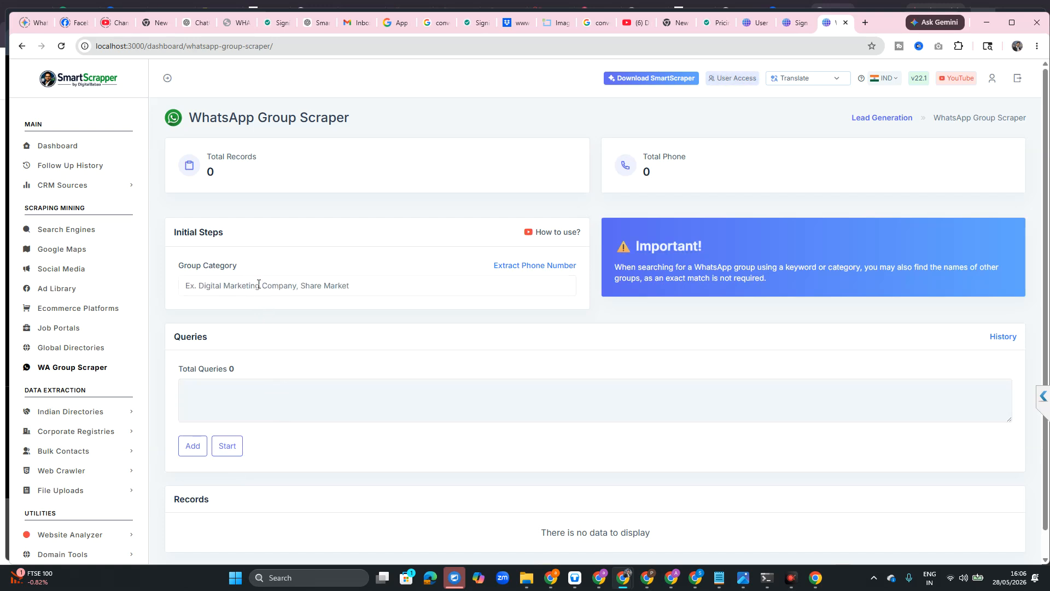
# Add the 'Real Estate Whatsapp Group Links' query and start scraping it.
pyautogui.write('Real Estat')
pyautogui.press('BackSpace')
pyautogui.press('BackSpace')
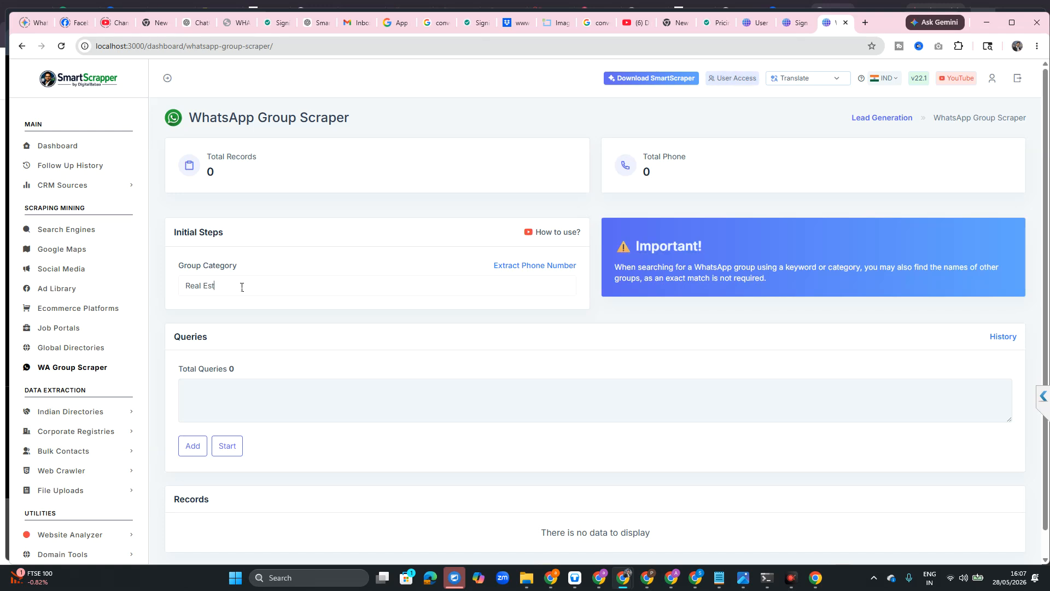
pyautogui.write('ate')
pyautogui.click(196, 447)
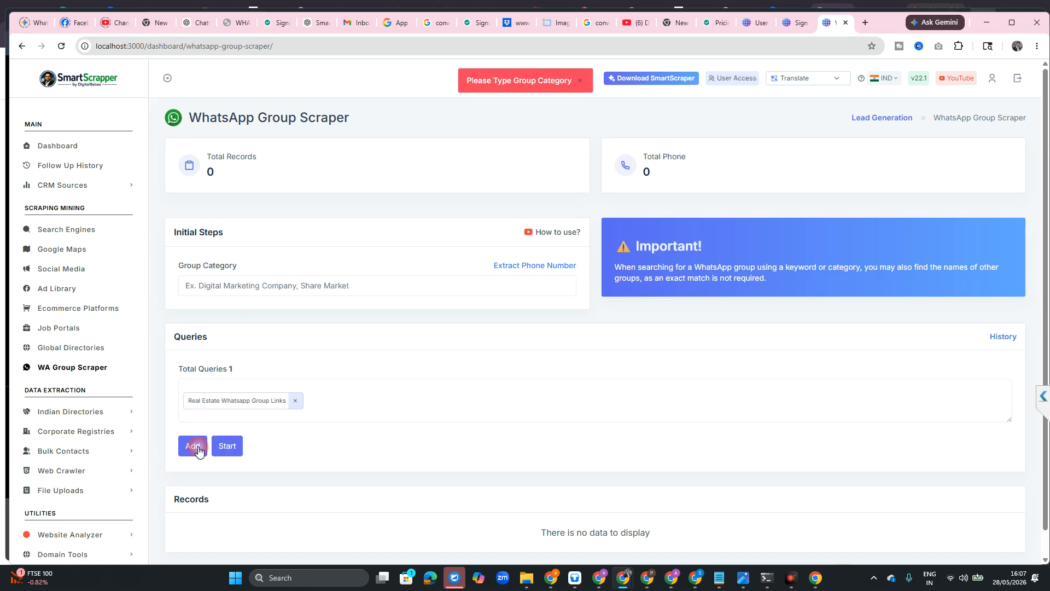
pyautogui.click(227, 447)
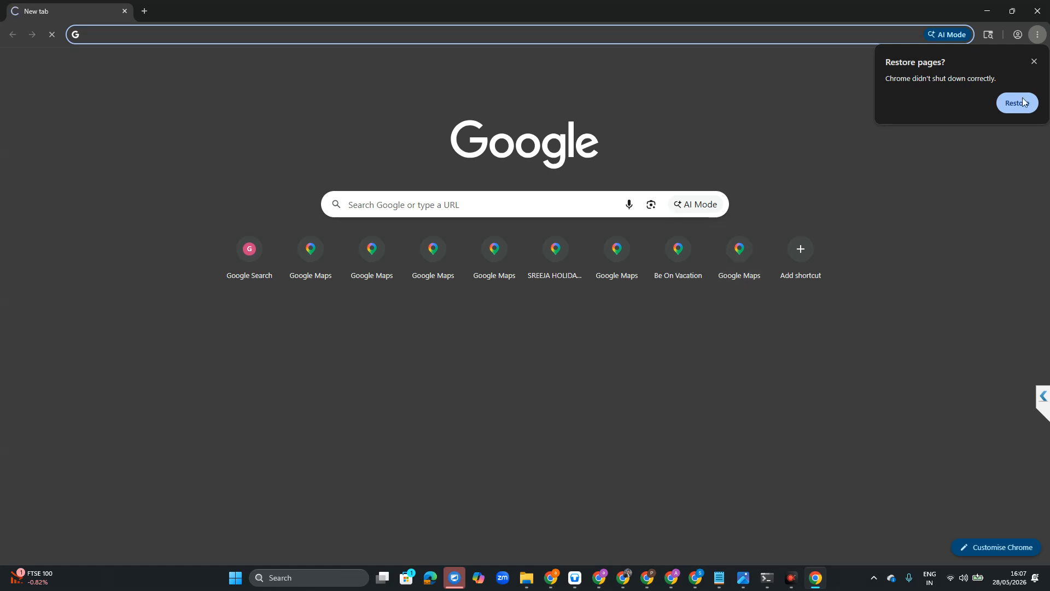
# Dismiss the restore-pages prompt and minimise the Google search window.
pyautogui.click(1034, 61)
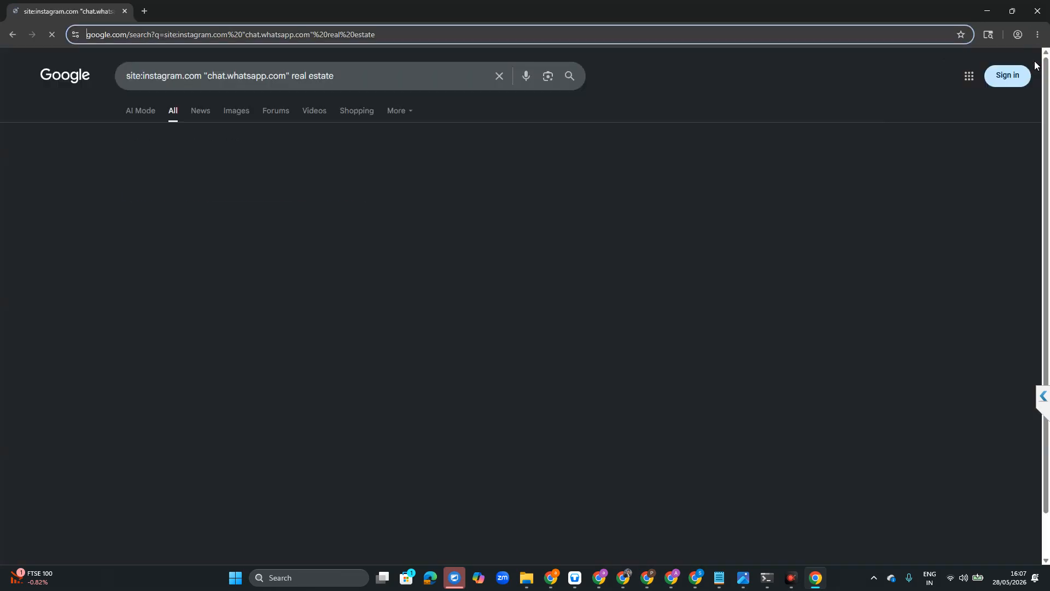
pyautogui.click(987, 12)
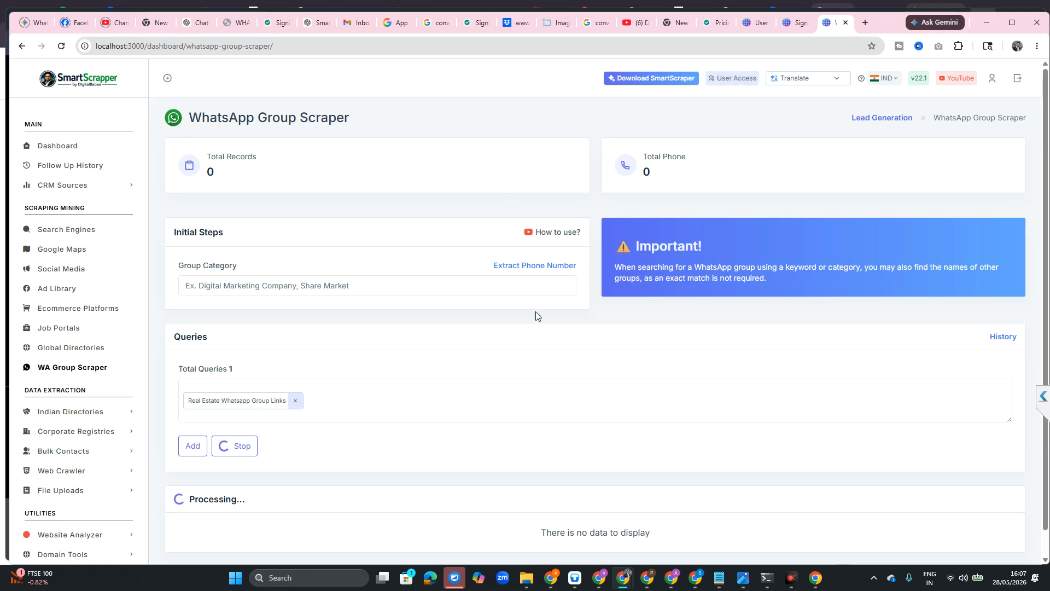
pyautogui.scroll(-1, 536, 317)
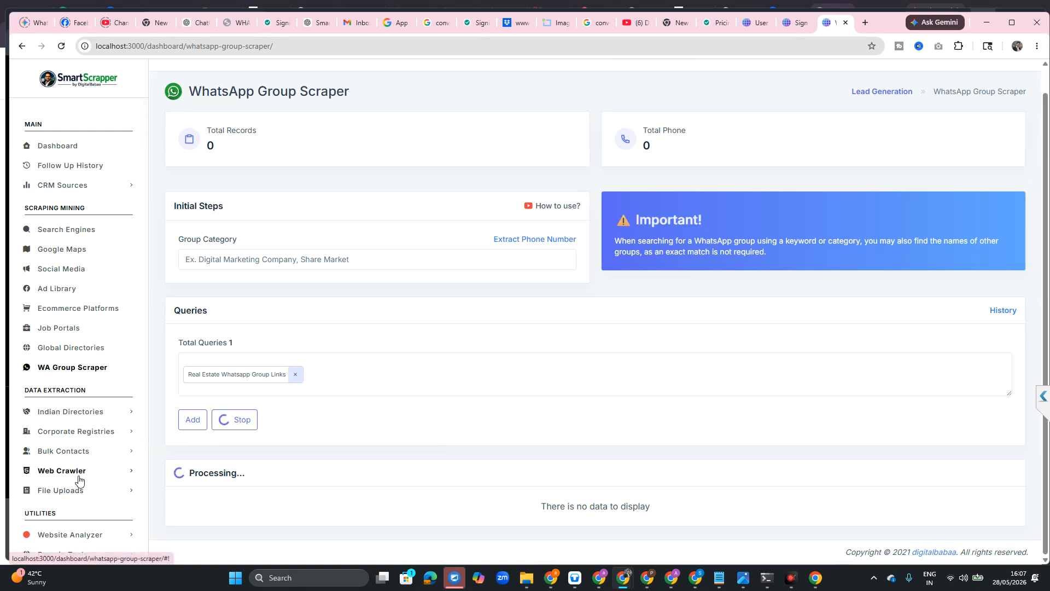
# Open Business Directory under Web Crawler and place the cursor in the Enter Bulk URLs box.
pyautogui.click(112, 470)
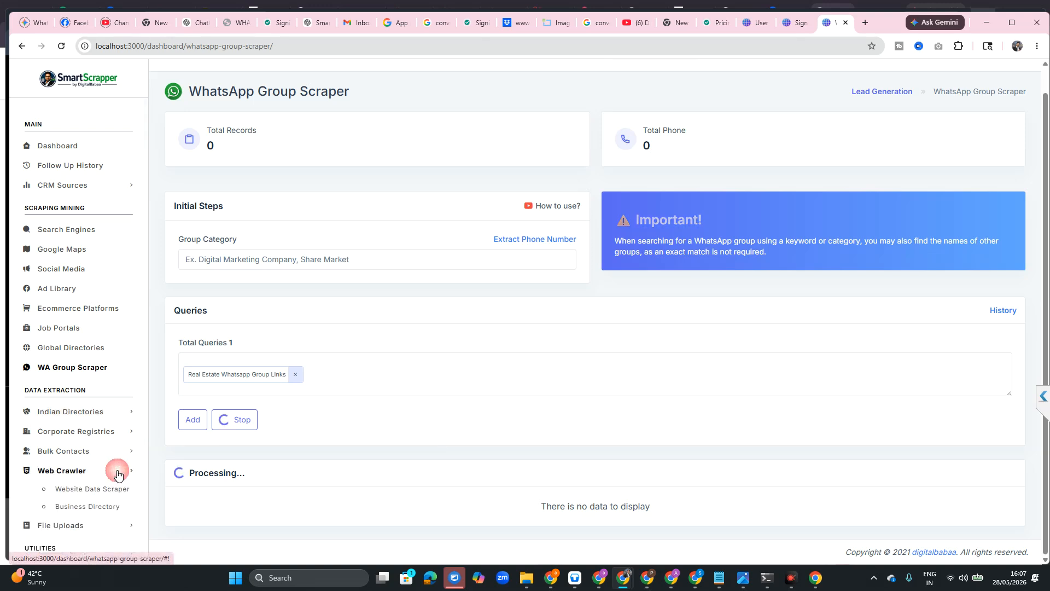
pyautogui.click(93, 509)
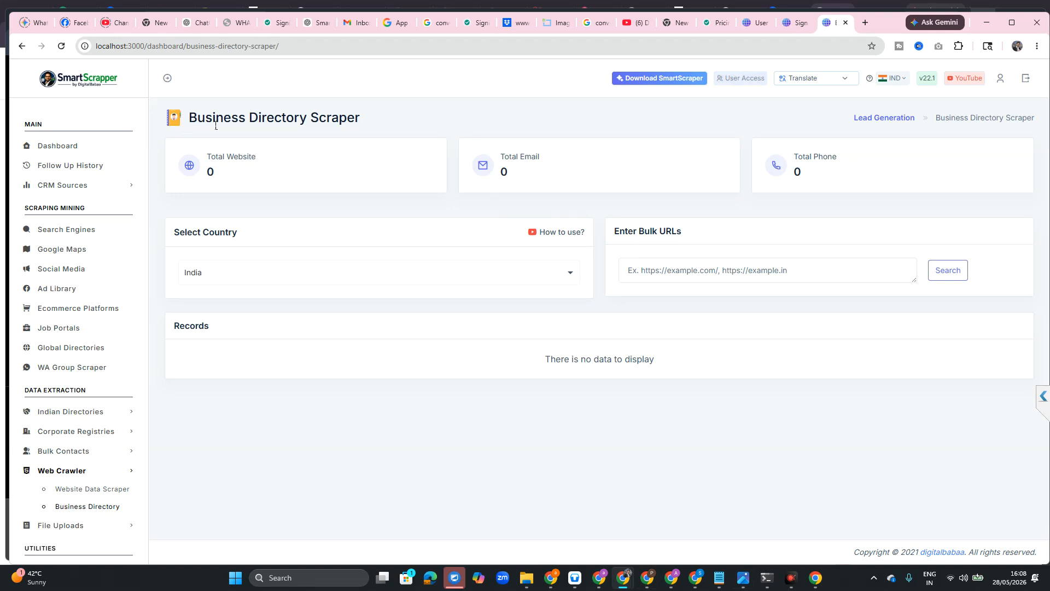
pyautogui.click(393, 112)
pyautogui.click(662, 270)
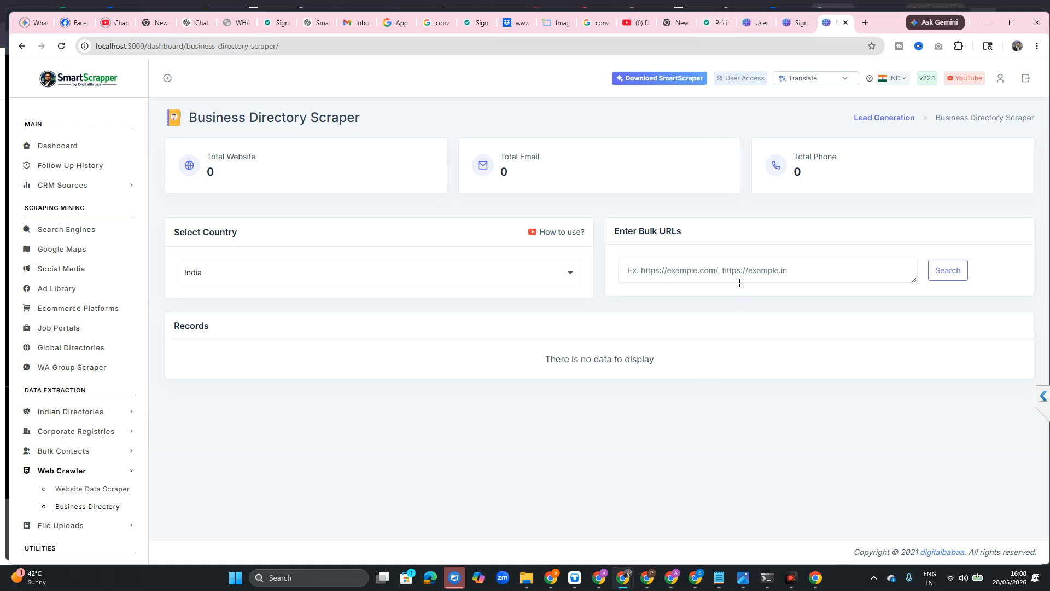
pyautogui.click(733, 266)
pyautogui.click(696, 269)
# In a new tab, search Google for 'yello pages' and back out of the Australian Yellow Pages result.
pyautogui.click(866, 23)
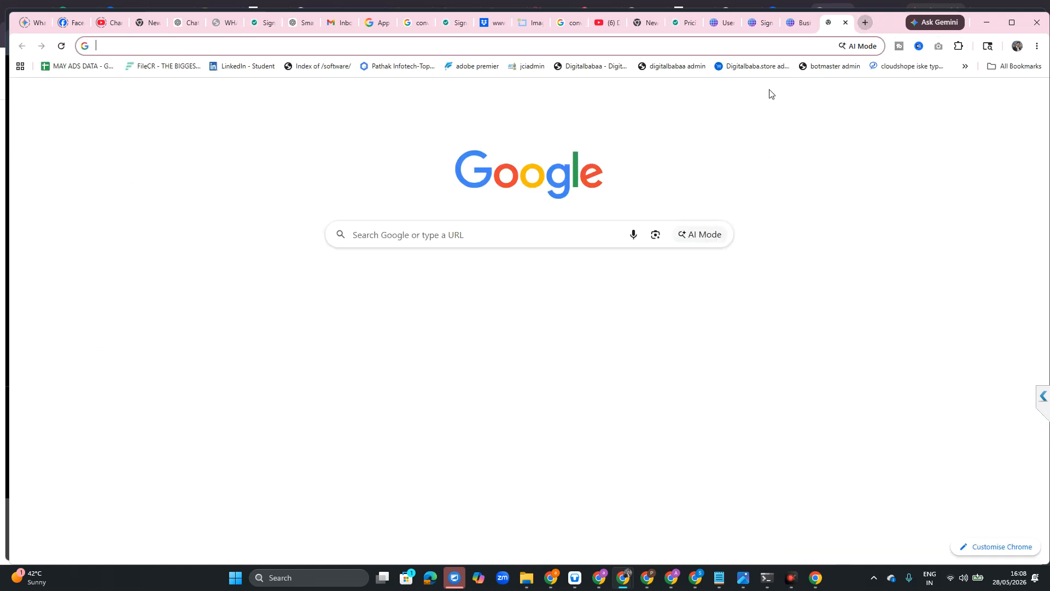
pyautogui.click(558, 235)
pyautogui.write('y')
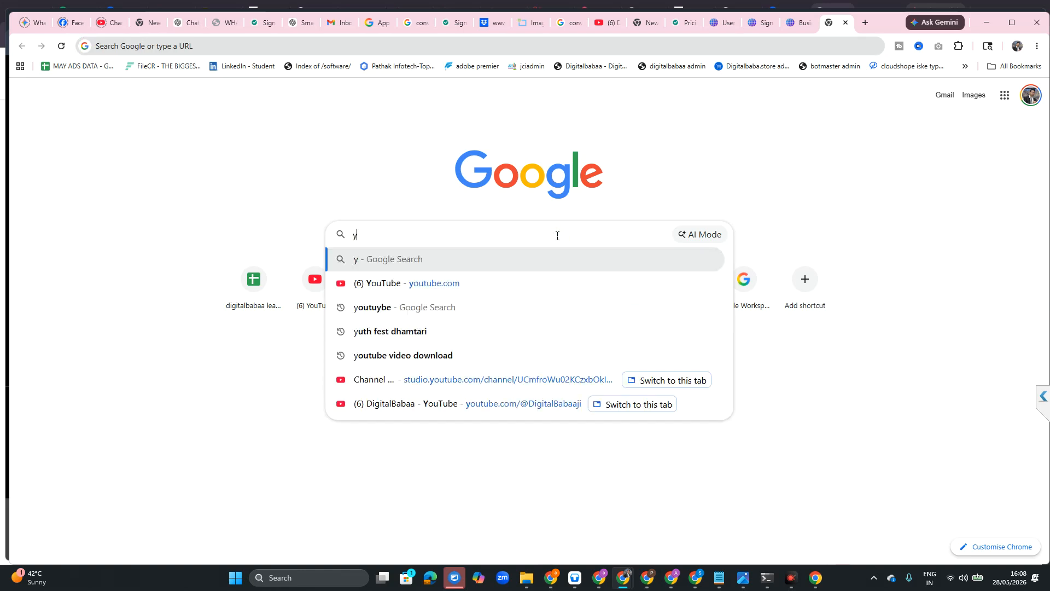
pyautogui.write('ello pages')
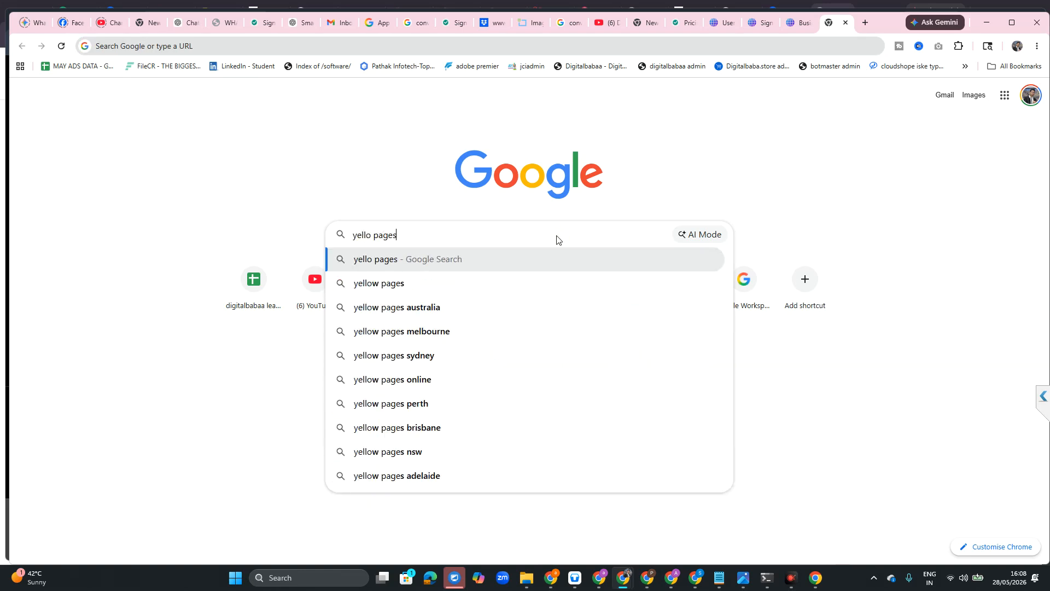
pyautogui.press('Return')
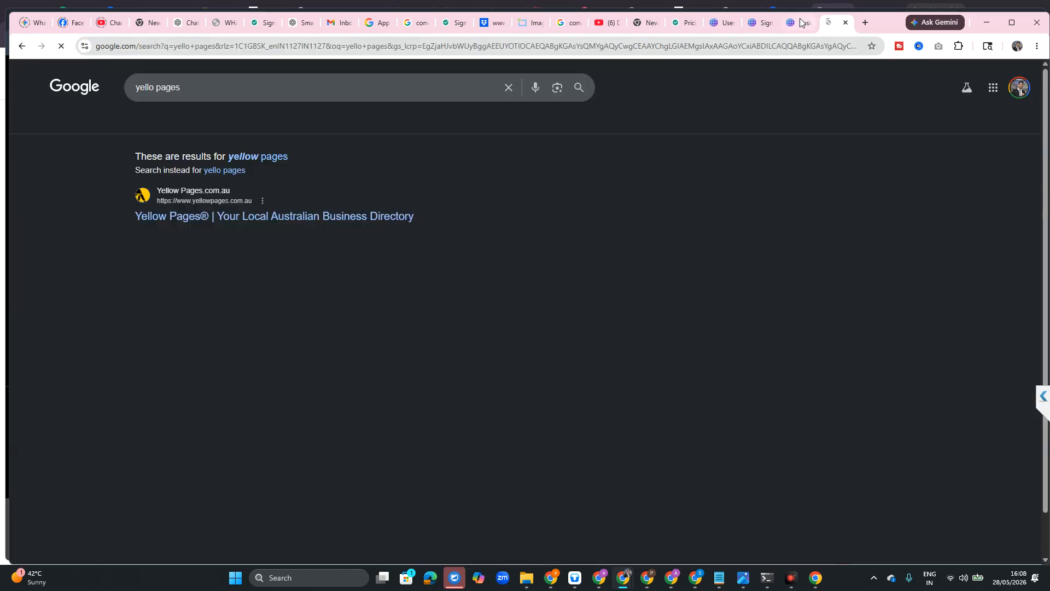
pyautogui.click(800, 24)
pyautogui.click(829, 27)
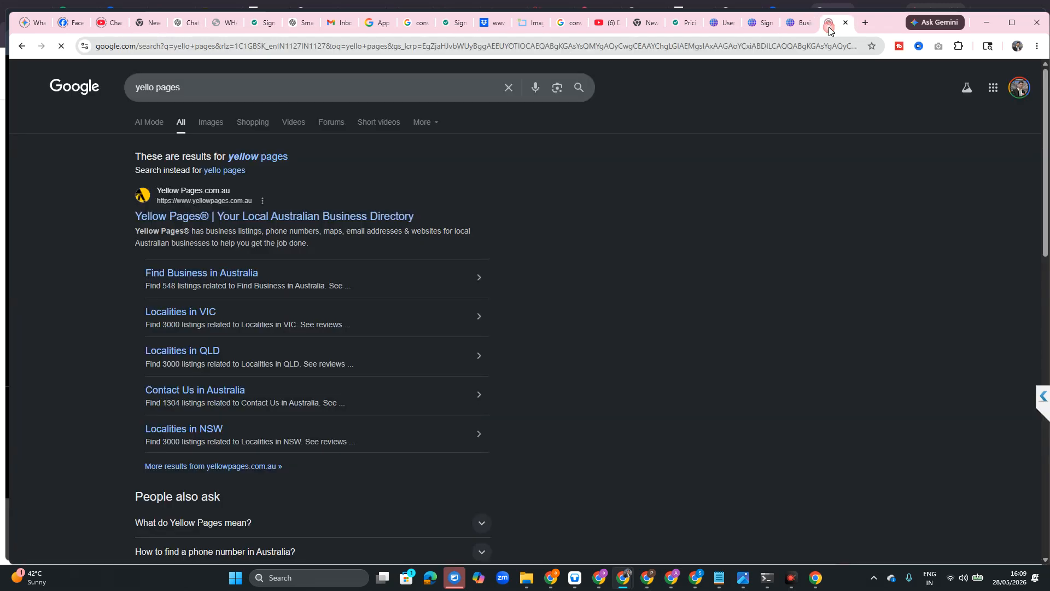
pyautogui.click(404, 219)
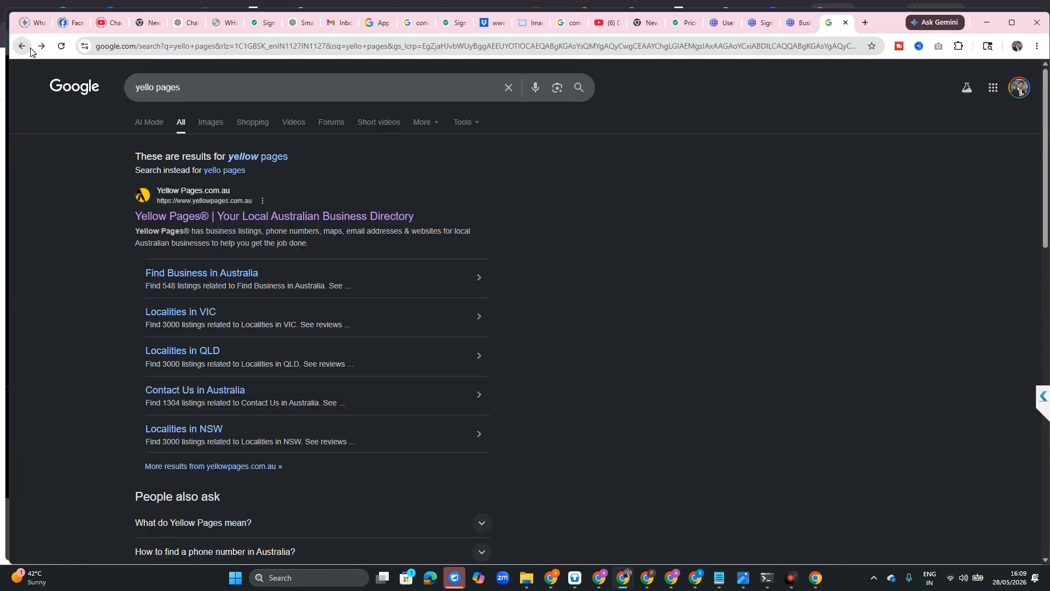
pyautogui.click(21, 46)
# Refine the search to 'yello pages india' and open the yellowpages.in result.
pyautogui.click(325, 97)
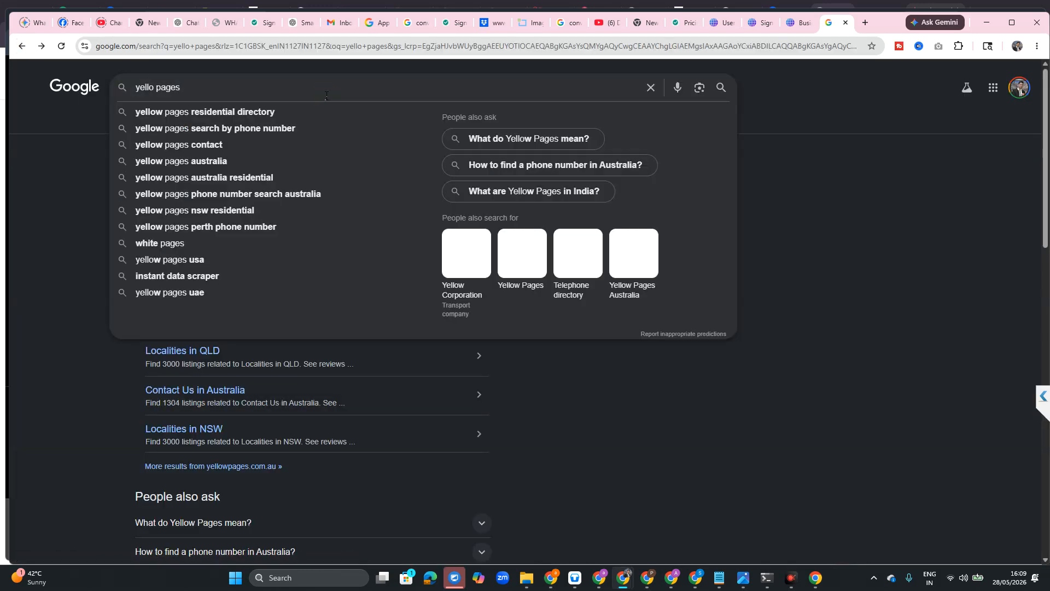
pyautogui.write('india')
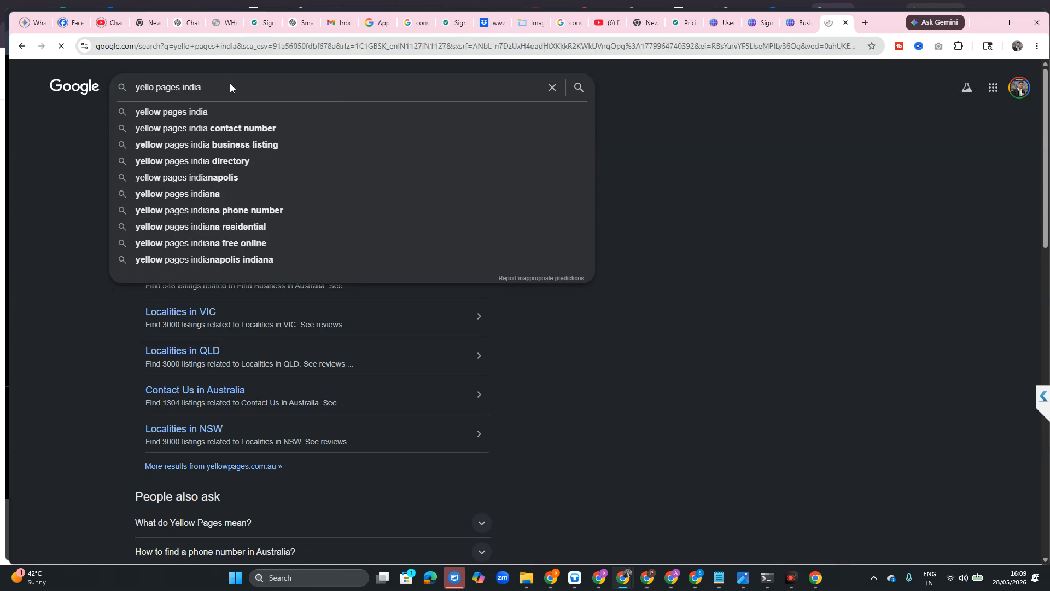
pyautogui.press('Return')
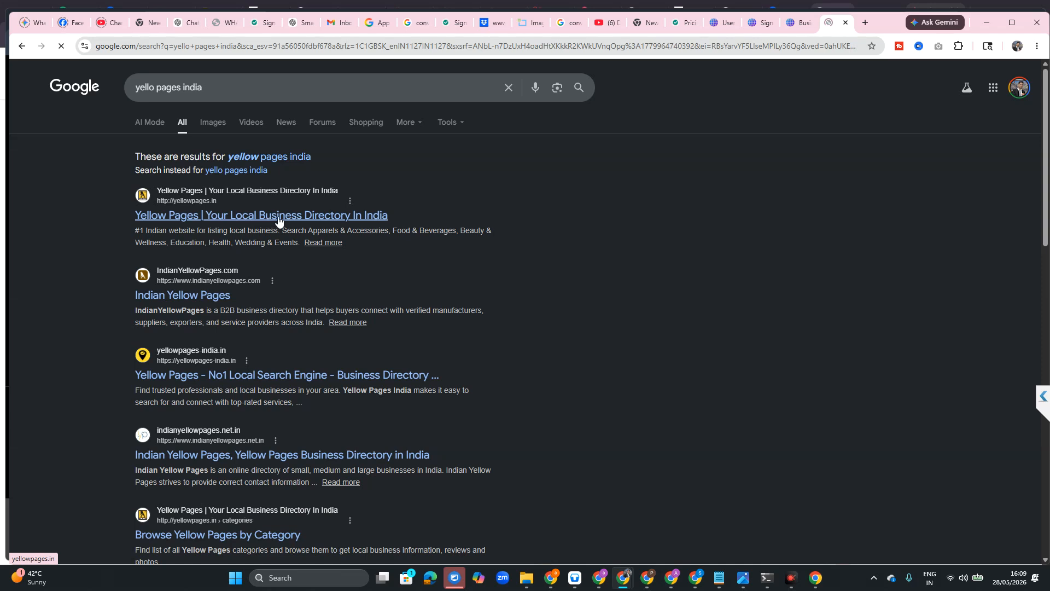
pyautogui.click(798, 23)
pyautogui.click(840, 23)
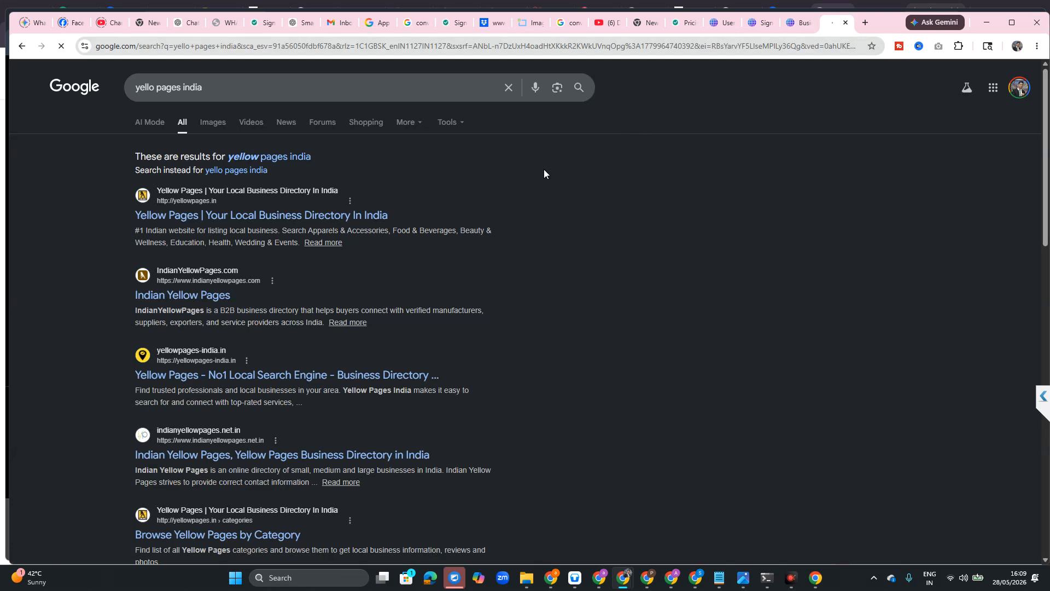
pyautogui.click(798, 22)
pyautogui.click(832, 25)
pyautogui.click(807, 23)
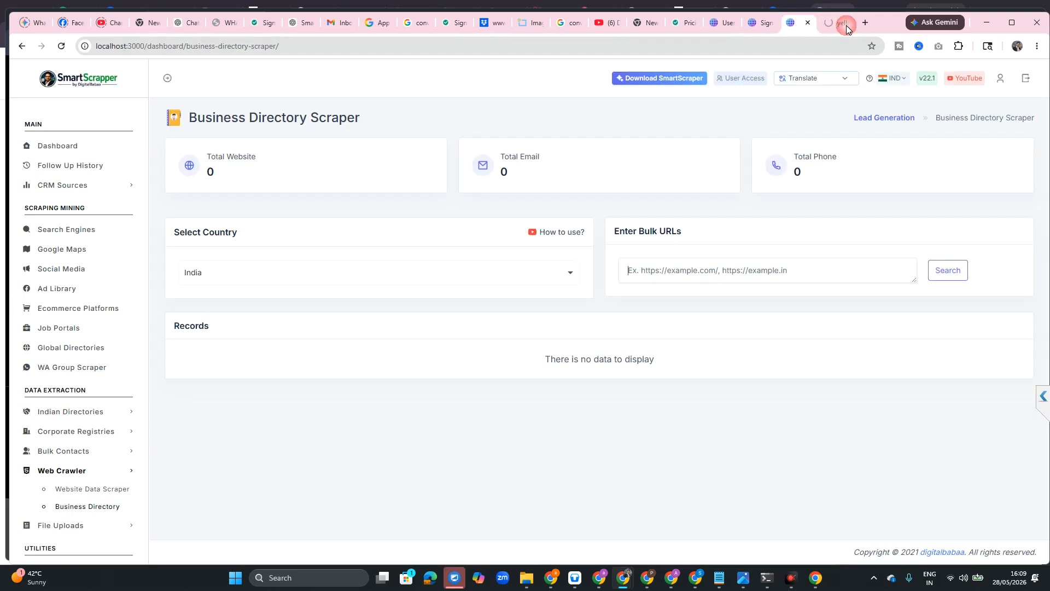
pyautogui.click(834, 25)
# Open the Beauty & Wellness category, showing 465 listings near Hyderabad.
pyautogui.click(809, 24)
pyautogui.click(837, 25)
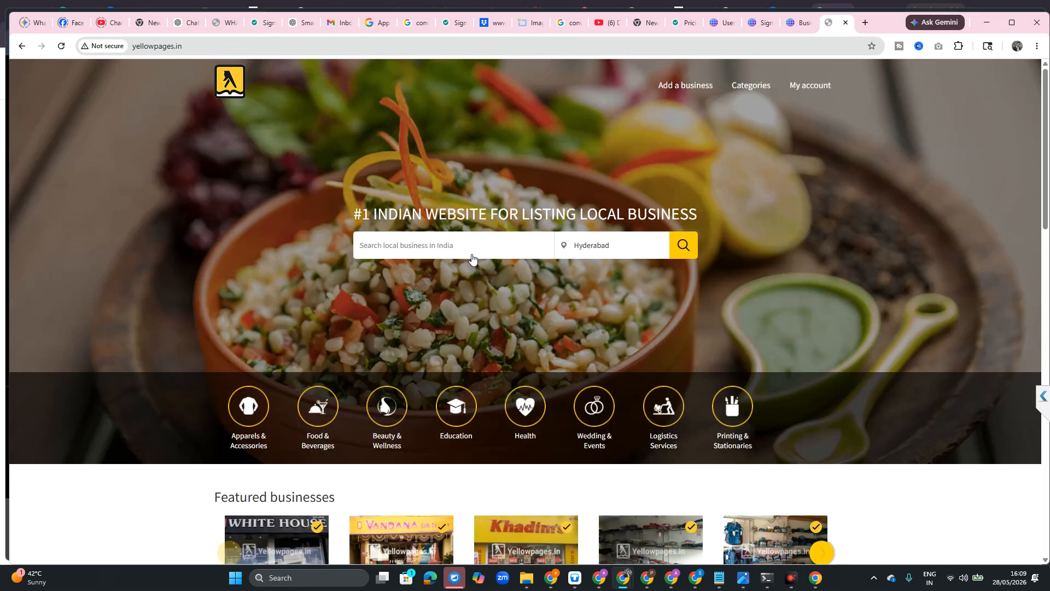
pyautogui.scroll(-3, 524, 290)
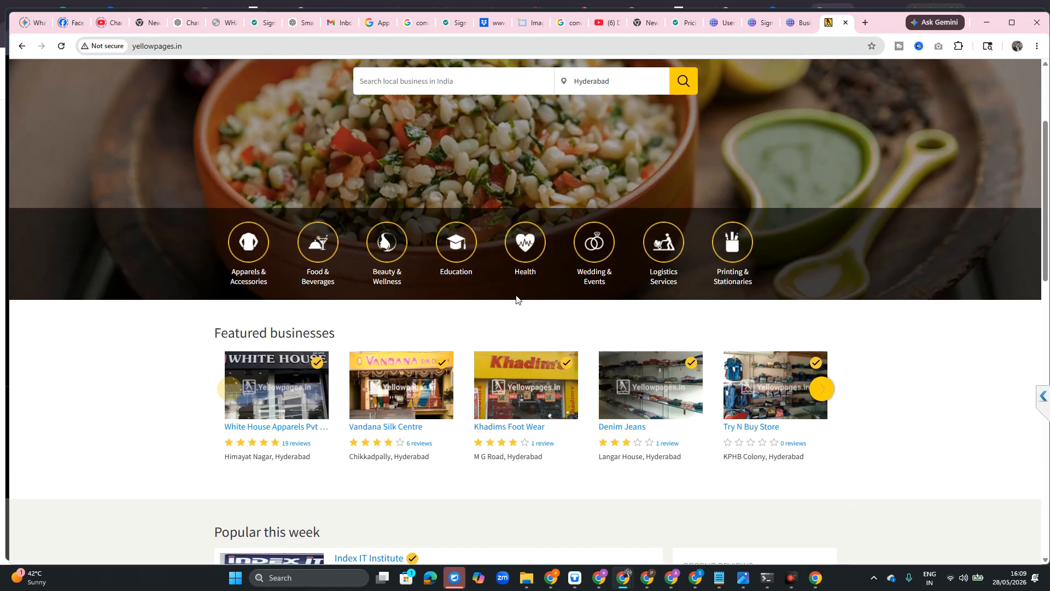
pyautogui.click(391, 257)
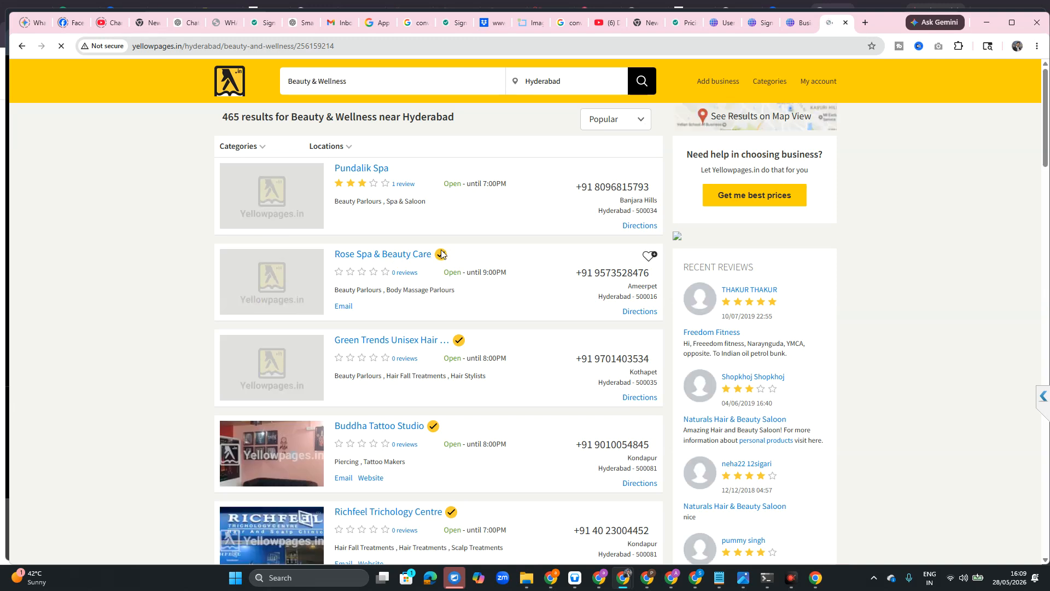
# Copy the Beauty & Wellness results page URL from the address bar.
pyautogui.moveTo(334, 46); pyautogui.dragTo(133, 46)
pyautogui.rightClick(156, 45)
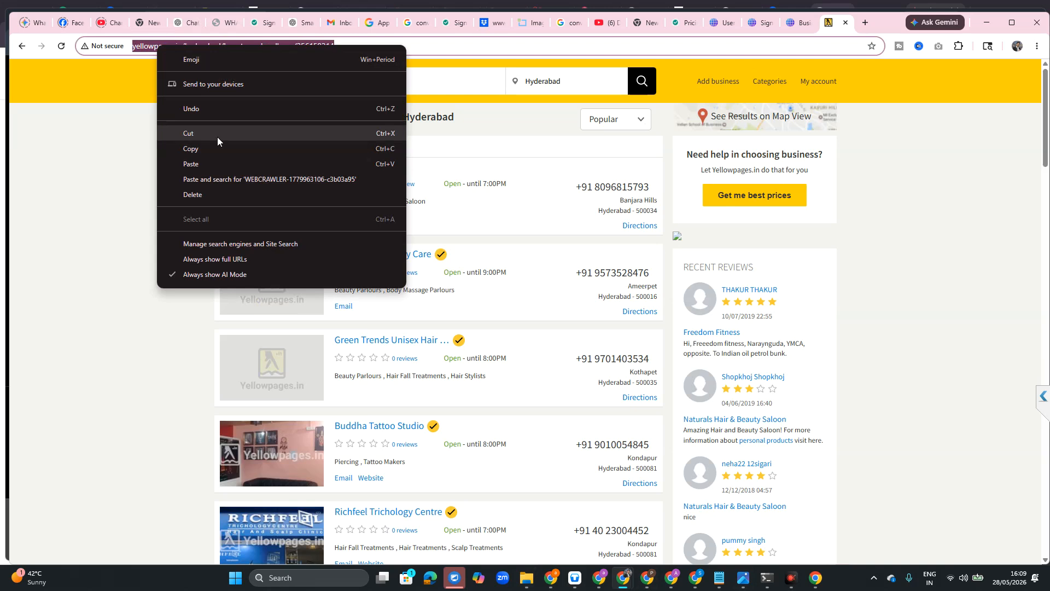
pyautogui.click(218, 149)
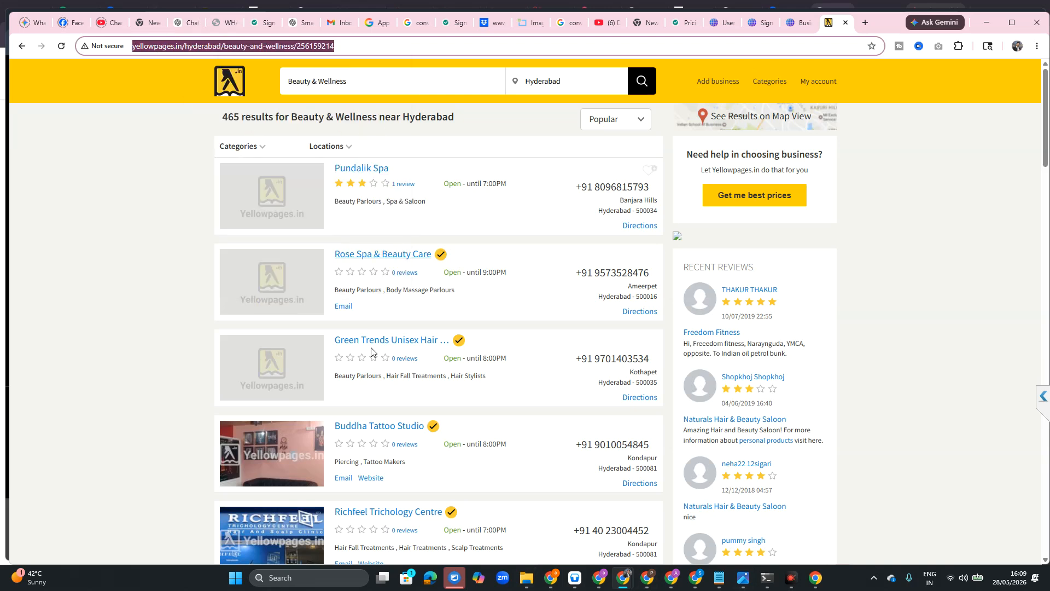
# Paste the yellowpages.in Beauty & Wellness URL into the Business Directory Scraper's Bulk URLs box.
pyautogui.click(797, 23)
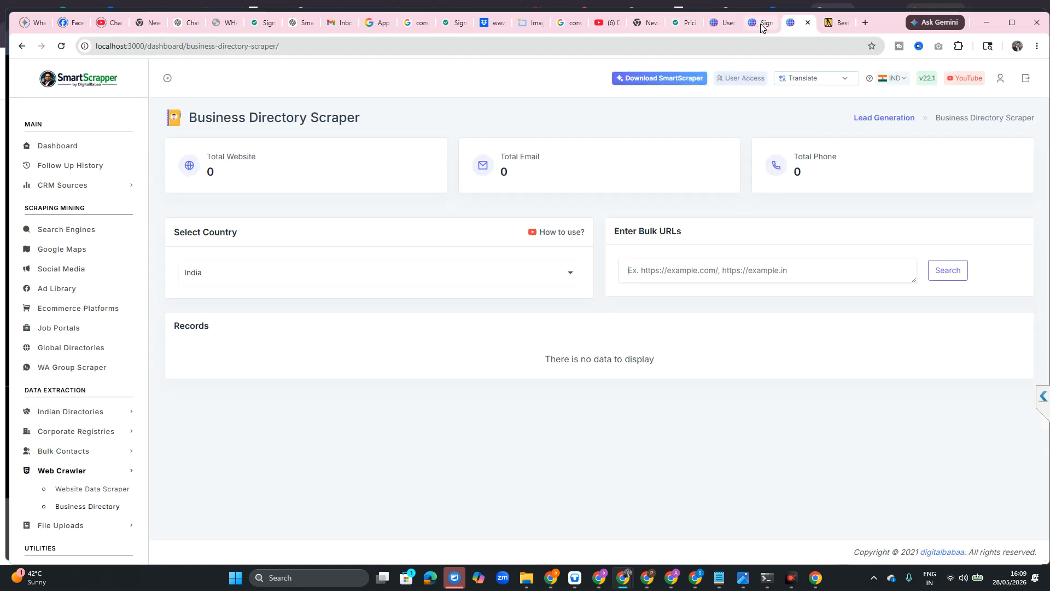
pyautogui.click(747, 25)
pyautogui.click(803, 25)
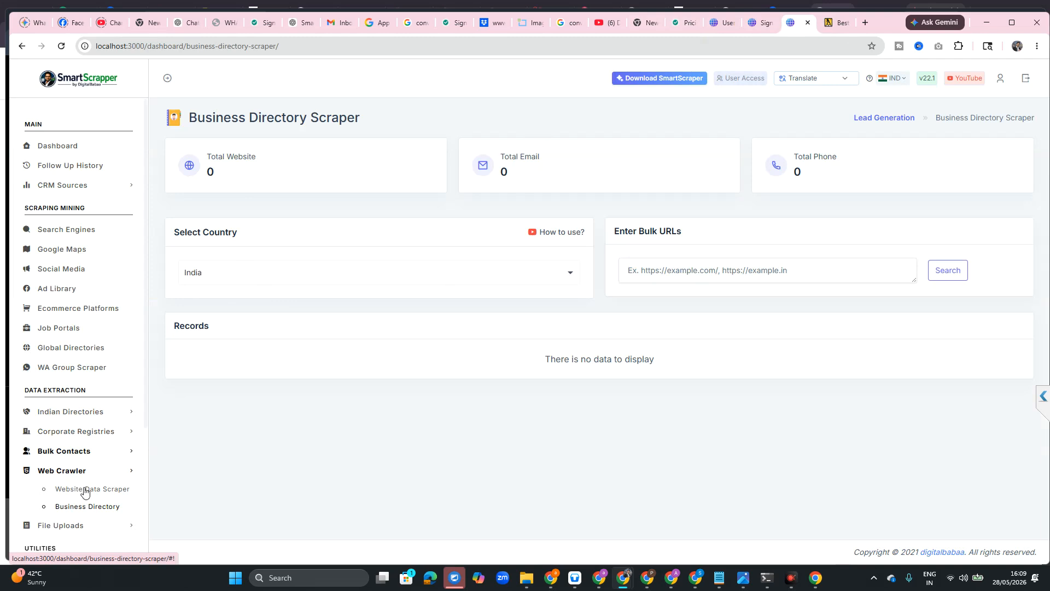
pyautogui.click(709, 271)
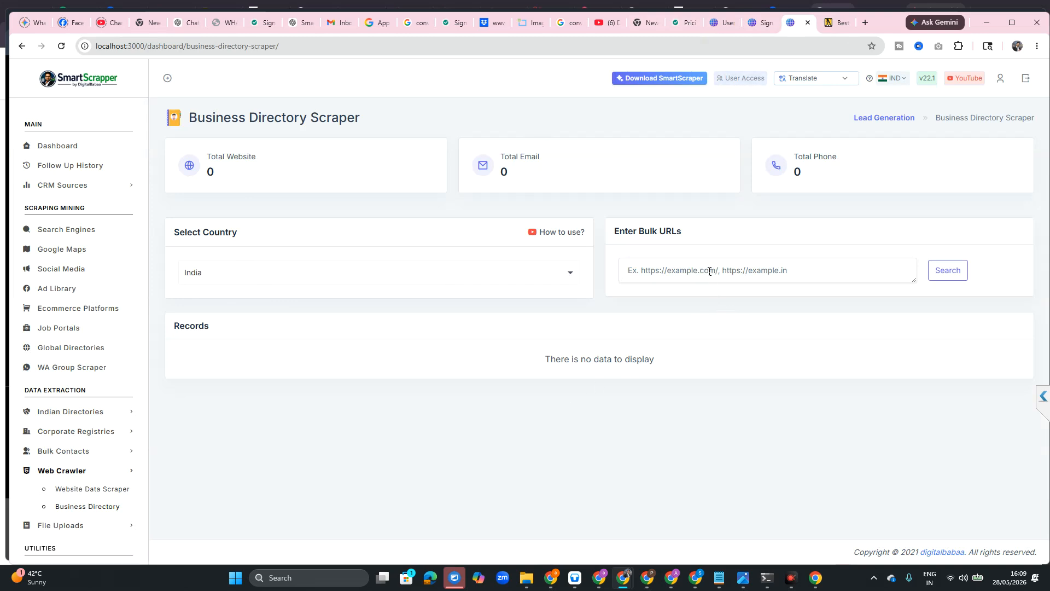
pyautogui.rightClick(710, 271)
pyautogui.click(734, 395)
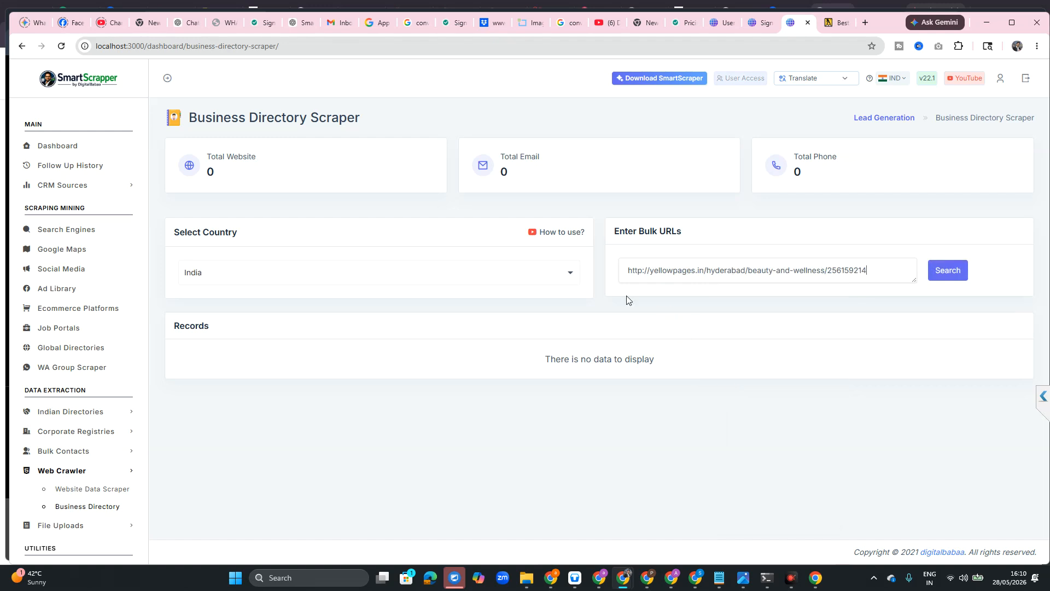
# Keep India as the country and start the directory scrape.
pyautogui.click(569, 274)
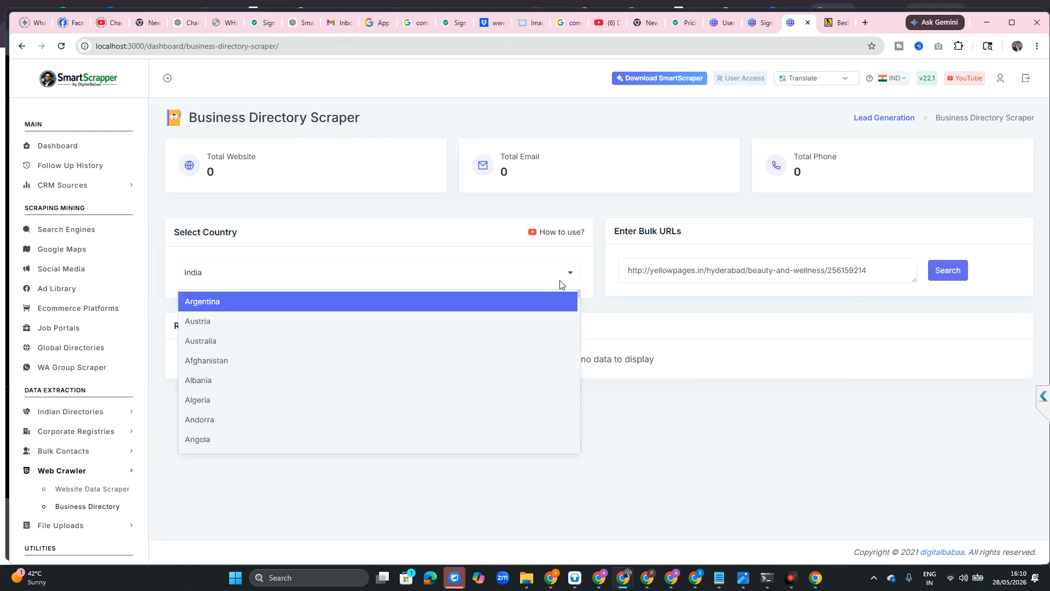
pyautogui.click(611, 305)
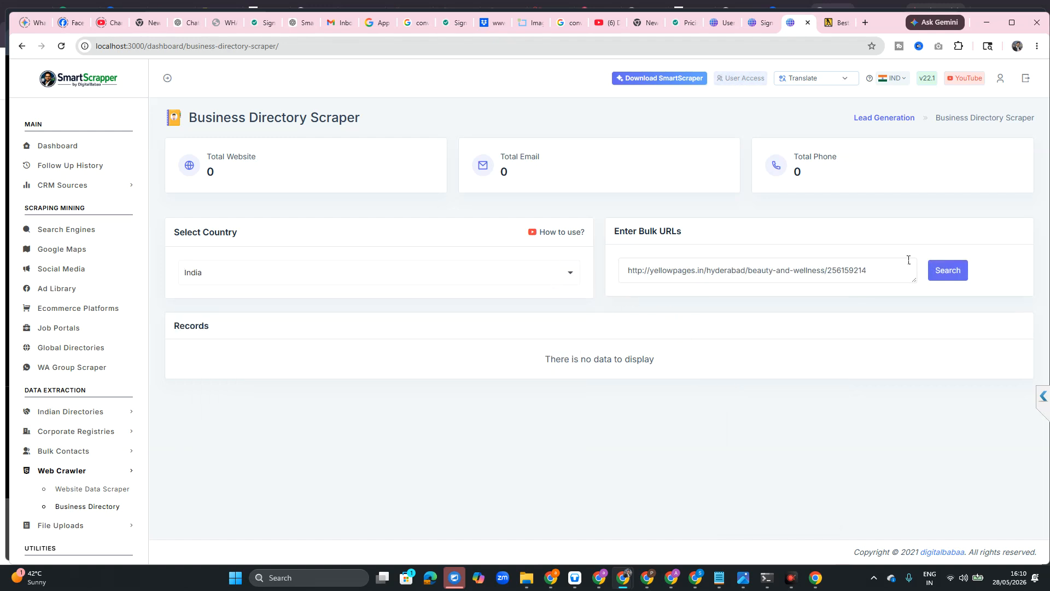
pyautogui.click(944, 278)
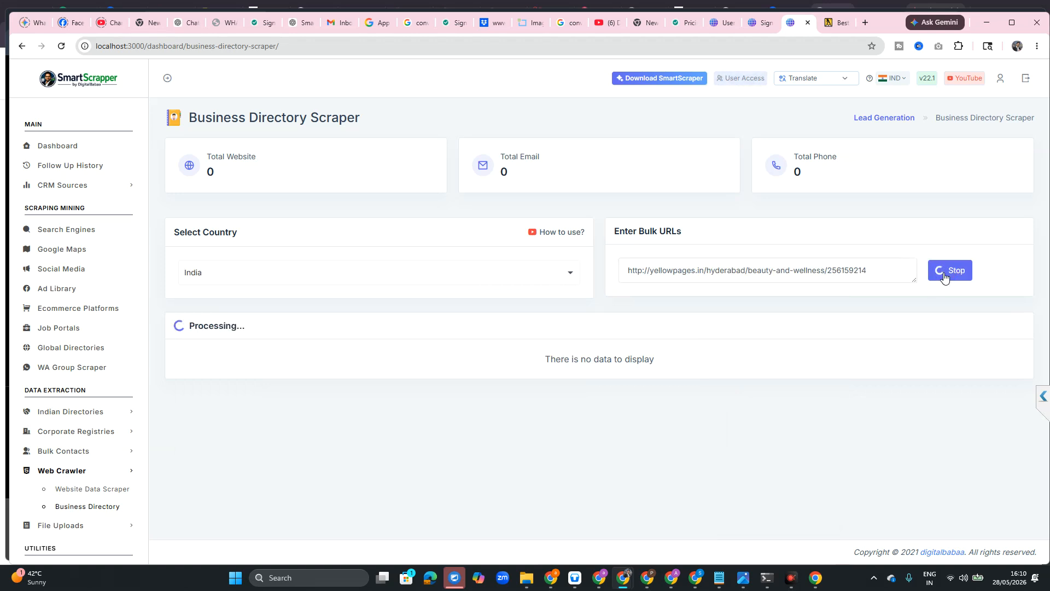
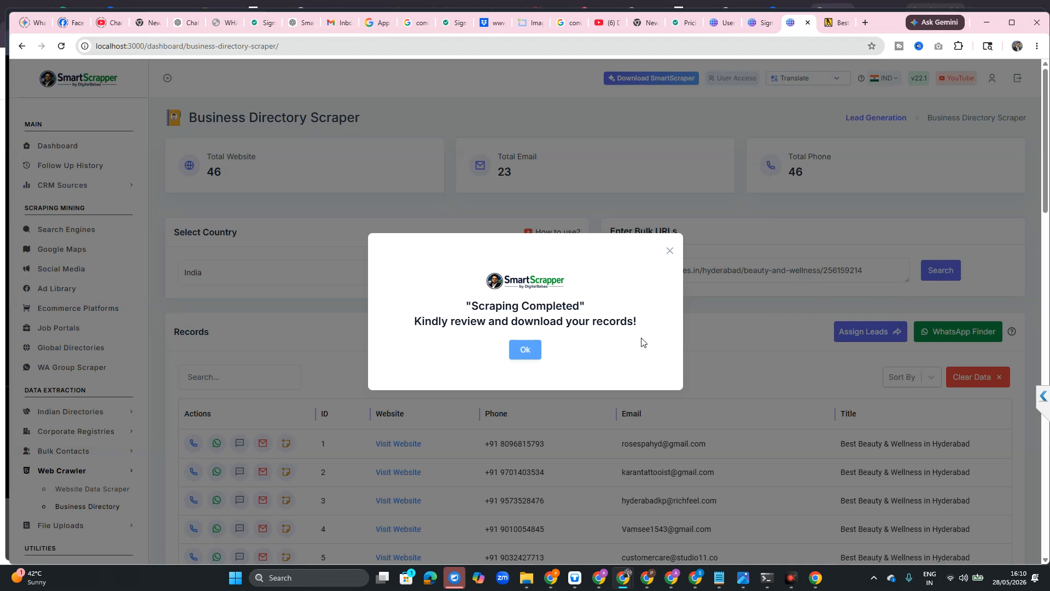
# Dismiss the completion notice and scroll through the 46 scraped Beauty & Wellness listings.
pyautogui.click(521, 349)
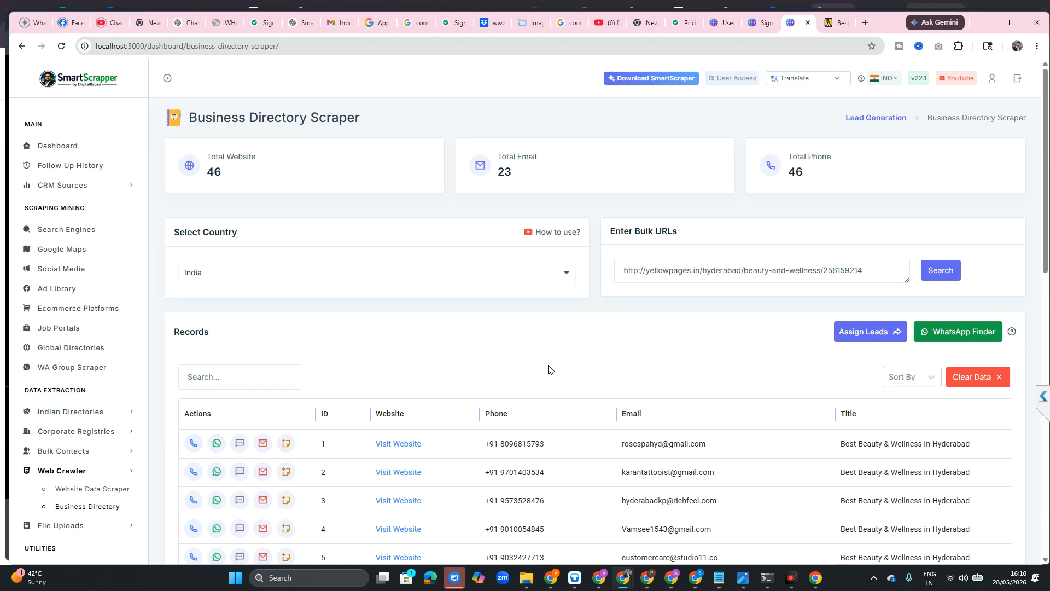
pyautogui.scroll(-10, 477, 252)
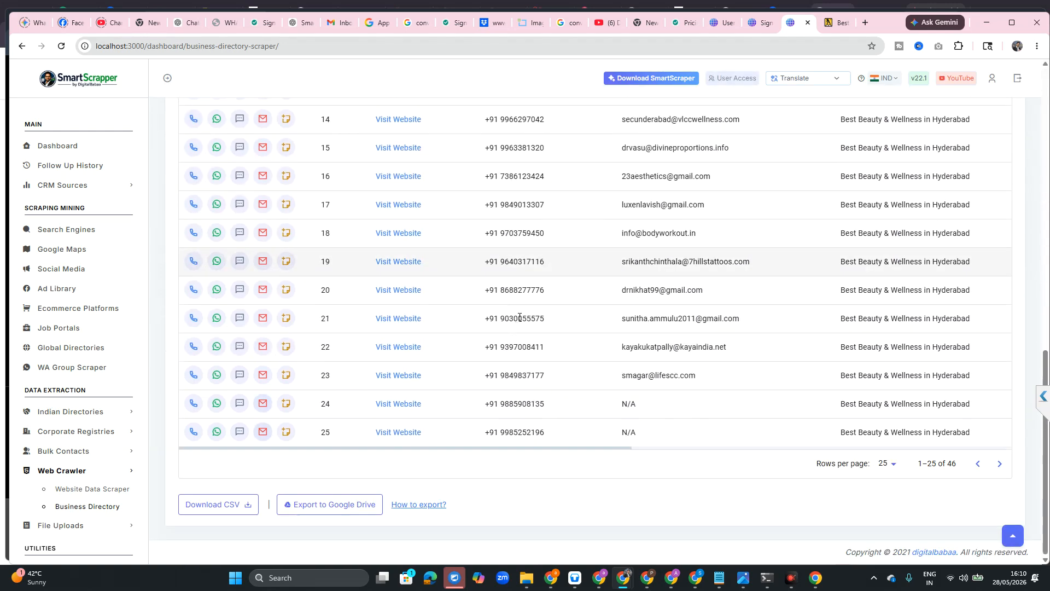
pyautogui.scroll(-3, 611, 386)
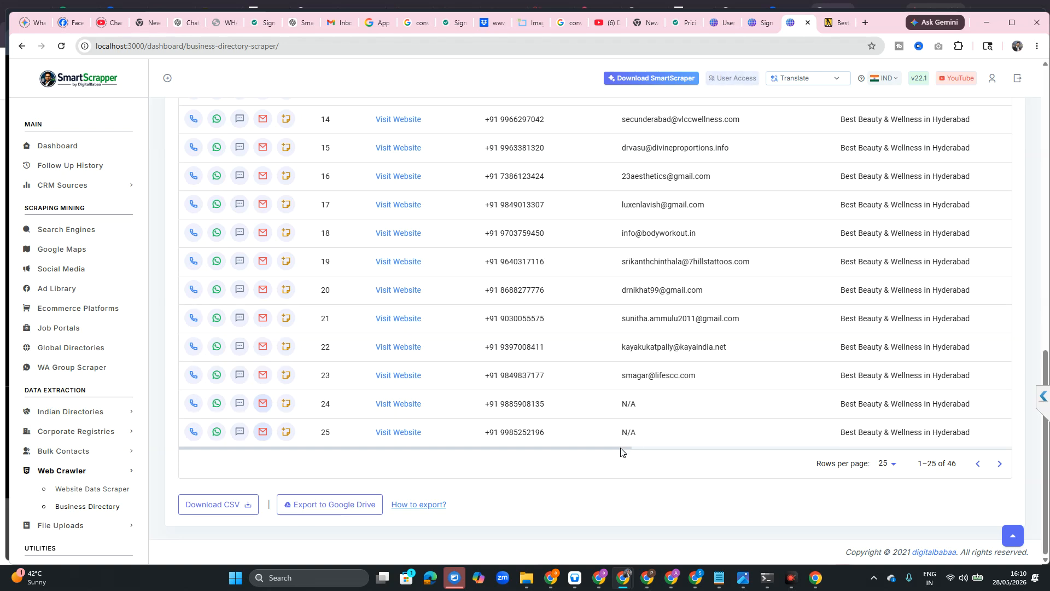
pyautogui.hscroll(4, 622, 453)
pyautogui.hscroll(8, 858, 453)
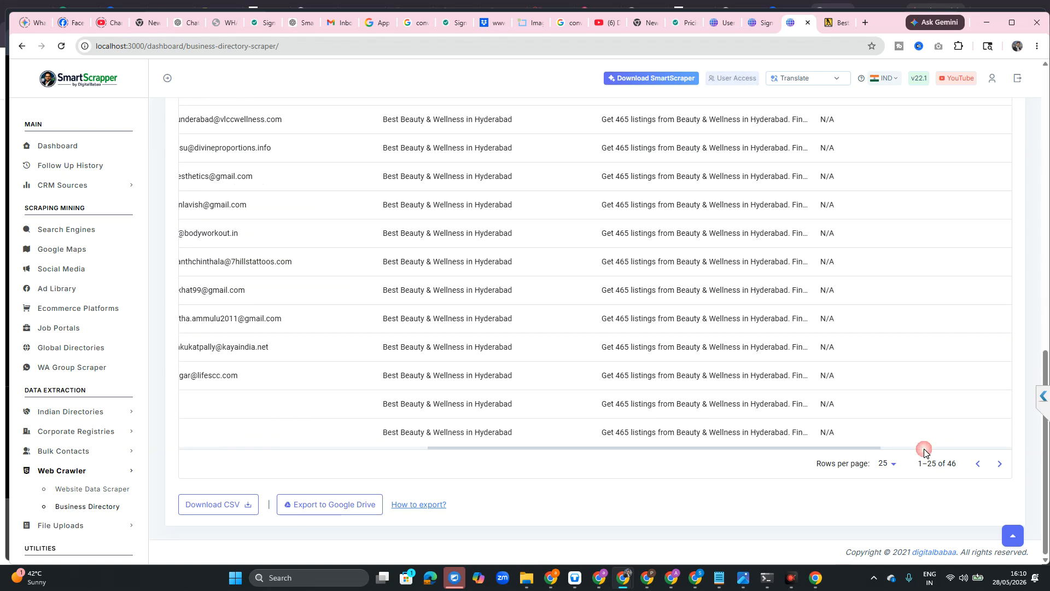
pyautogui.moveTo(869, 452); pyautogui.dragTo(427, 441)
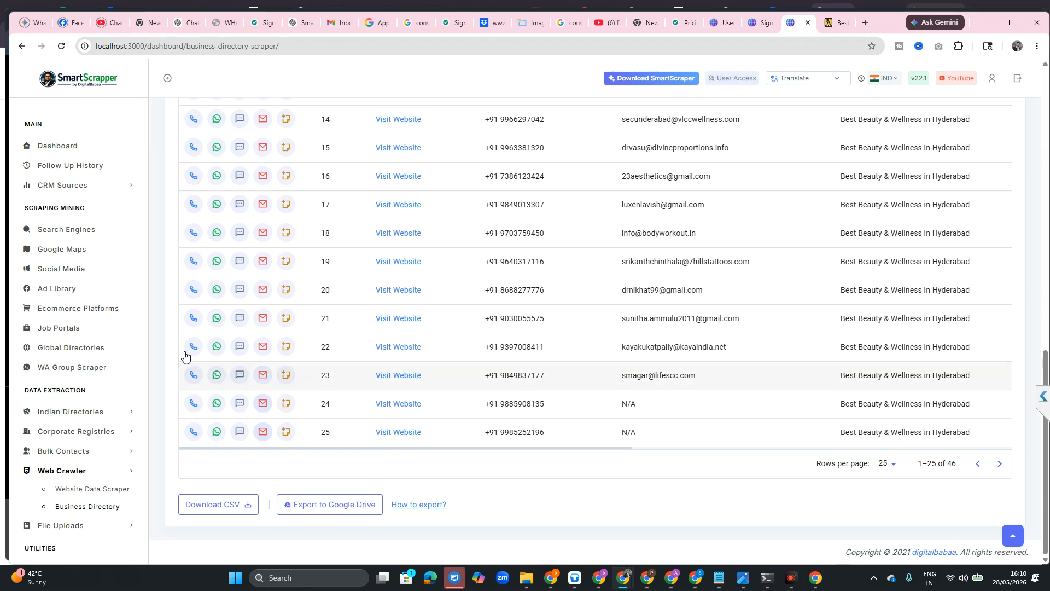
pyautogui.scroll(4, 131, 331)
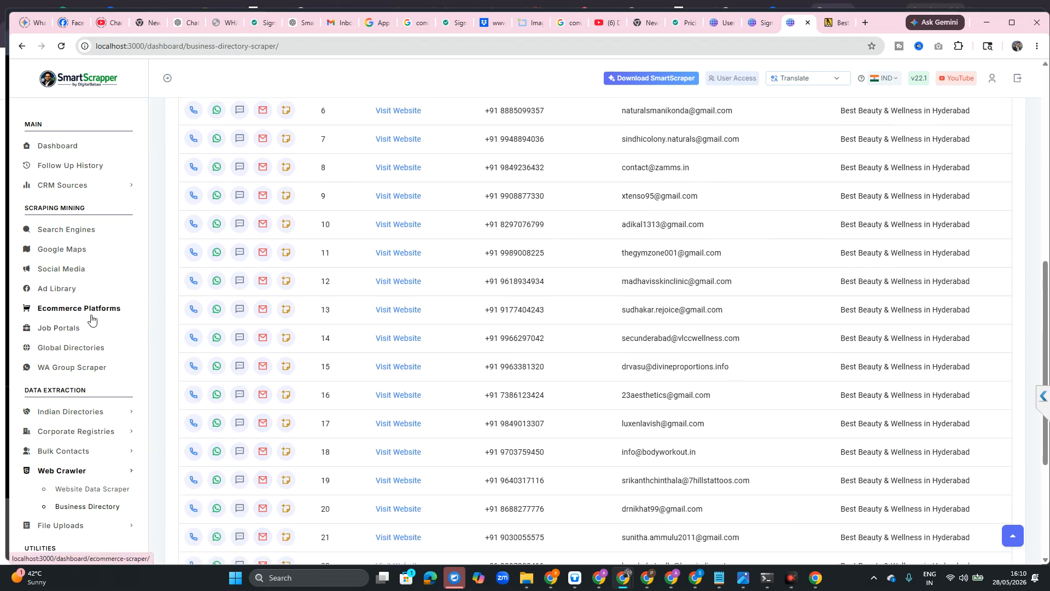
# Open the Ecommerce Scraper and keep Amazon as the platform with India.
pyautogui.click(88, 309)
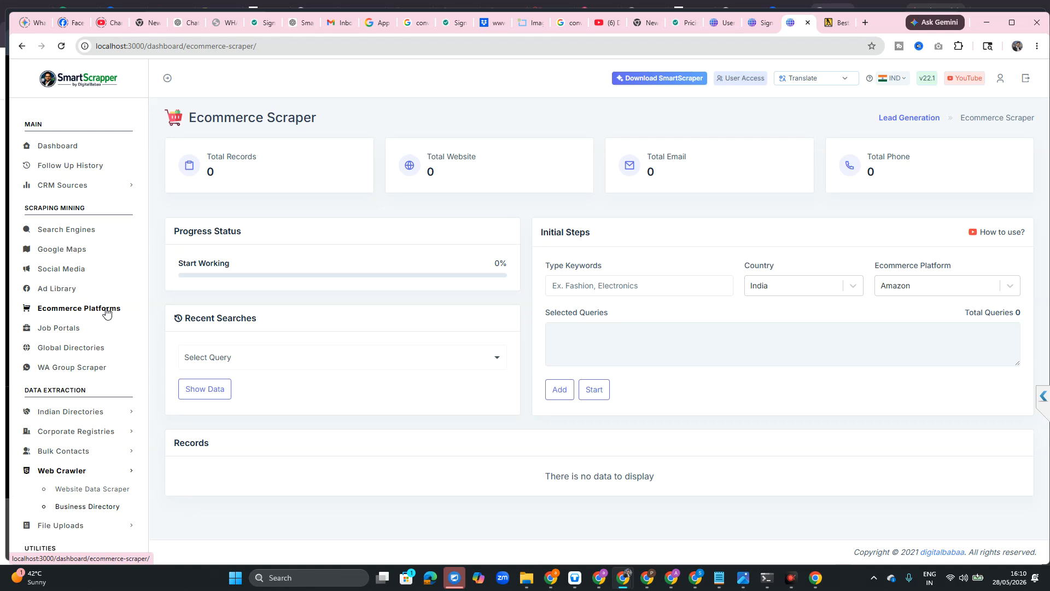
pyautogui.click(1006, 291)
pyautogui.click(1006, 293)
pyautogui.click(612, 283)
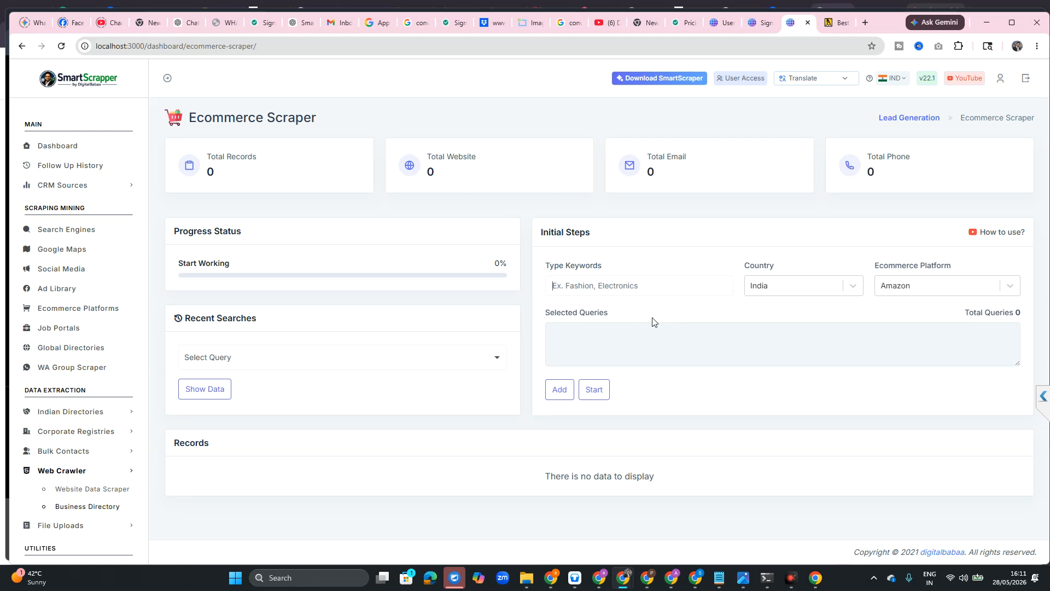
# Add 'Electronic' as the search query, start the scrape, and dismiss the stray browser window.
pyautogui.click(630, 282)
pyautogui.write('Elec')
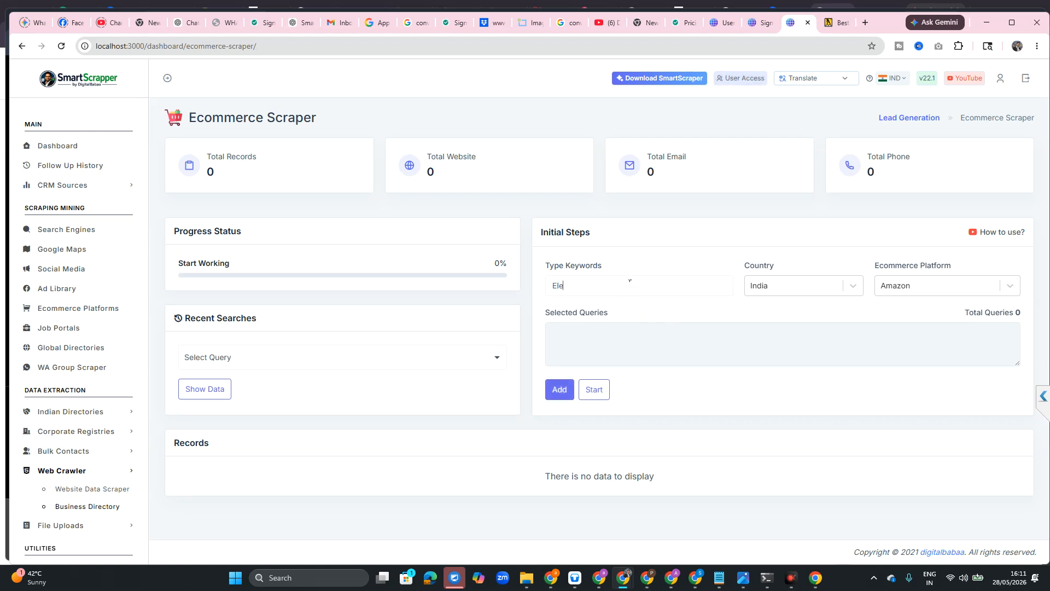
pyautogui.write('tronic')
pyautogui.click(558, 390)
pyautogui.click(594, 390)
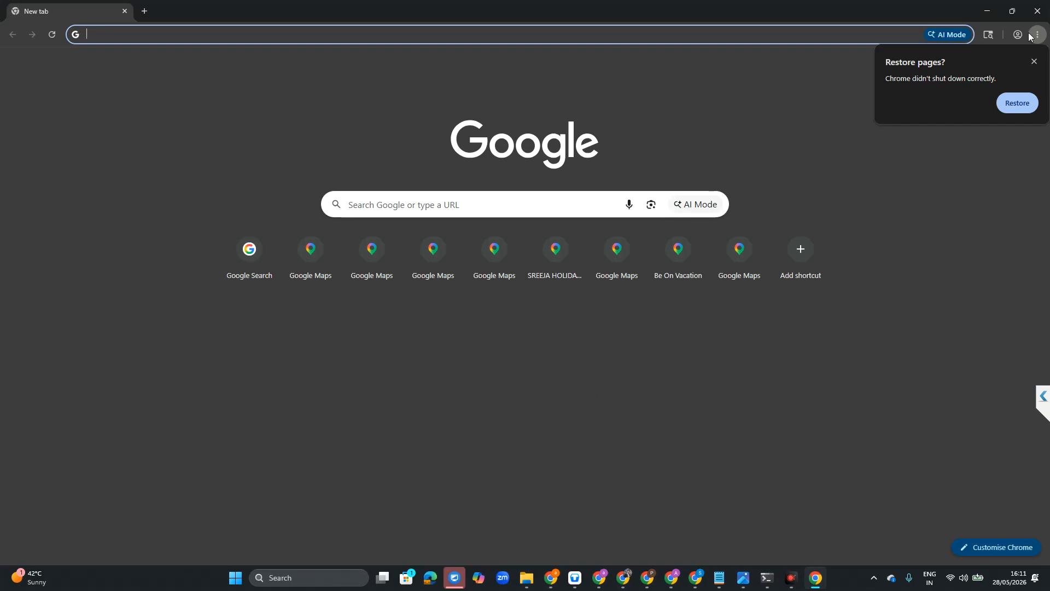
pyautogui.click(1034, 61)
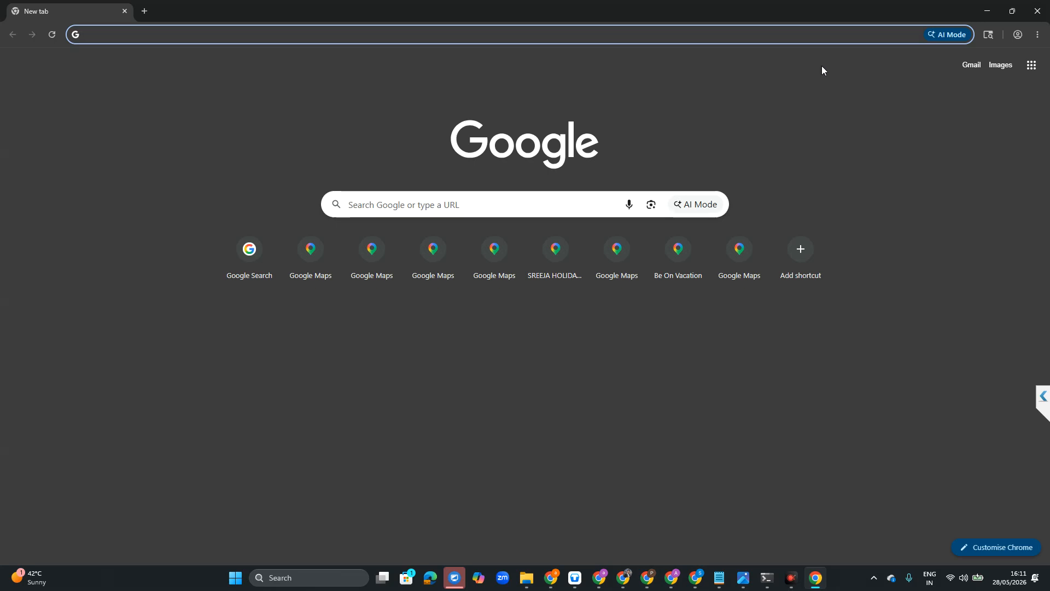
pyautogui.click(988, 15)
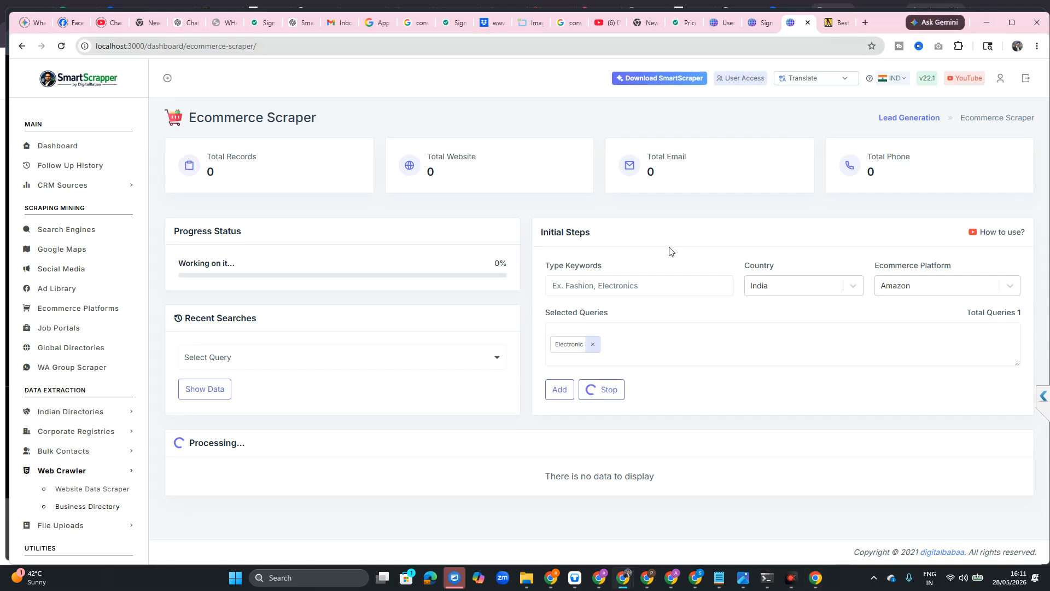
# Expand Indian Directories in the sidebar and open the JustDial Scraper.
pyautogui.scroll(-3, 86, 429)
pyautogui.scroll(3, 88, 420)
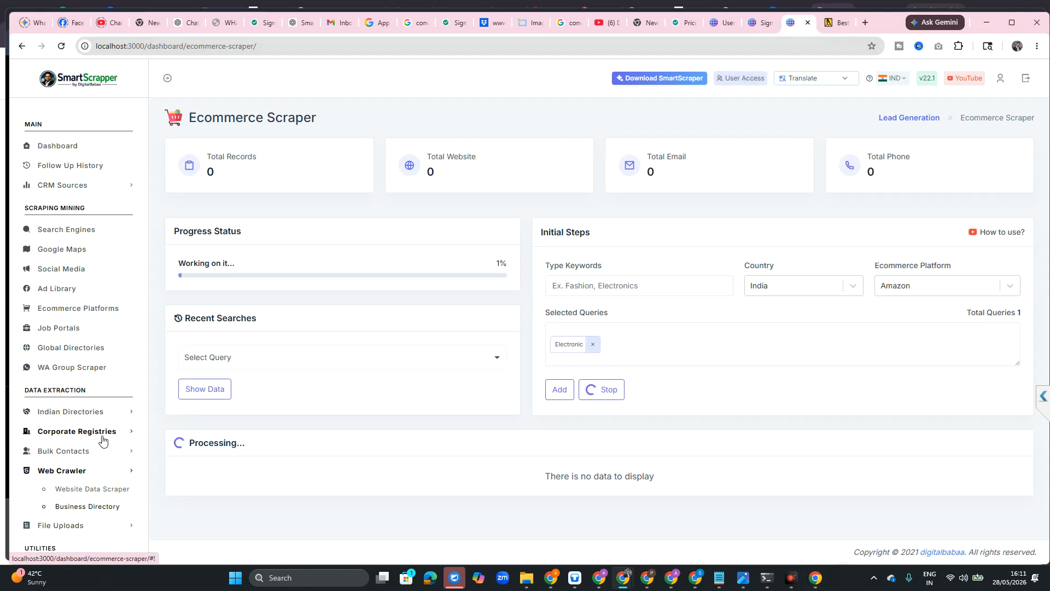
pyautogui.click(106, 434)
pyautogui.click(94, 413)
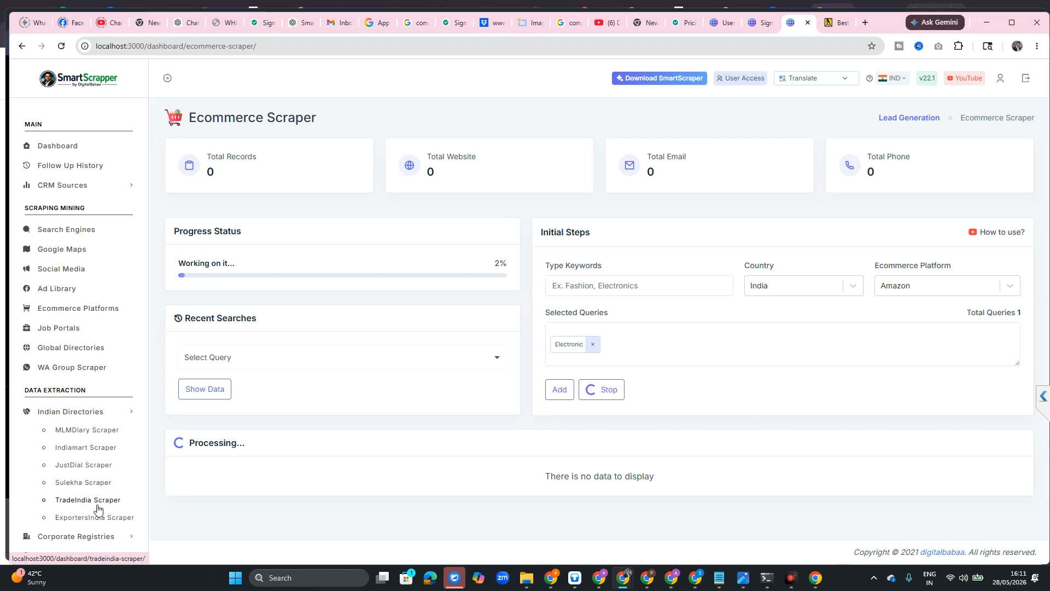
pyautogui.click(82, 464)
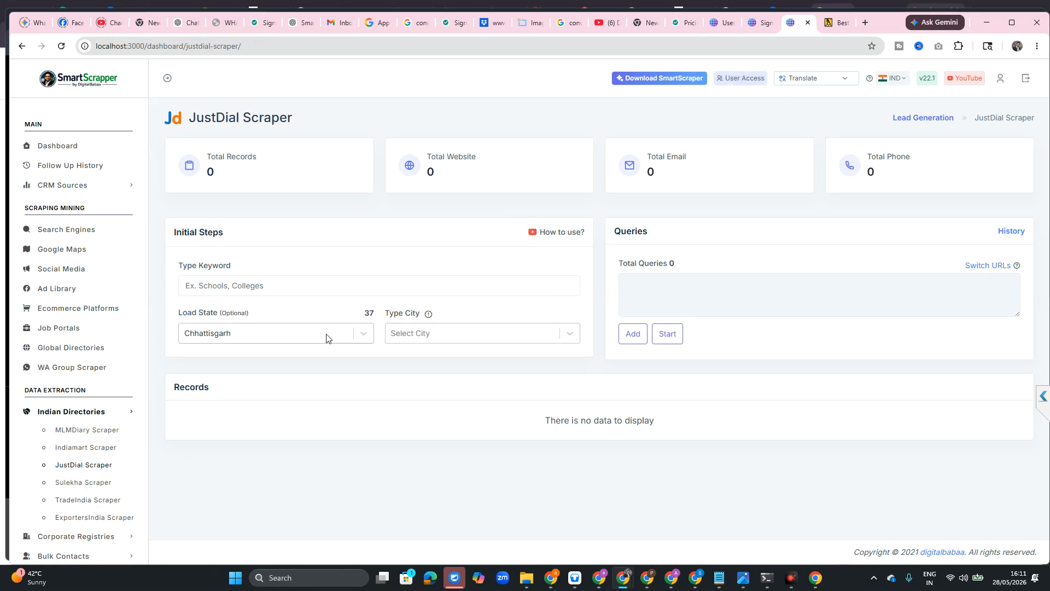
# Keep Chhattisgarh as the state and browse its 37 cities in the city list.
pyautogui.click(305, 338)
pyautogui.click(305, 333)
pyautogui.click(414, 336)
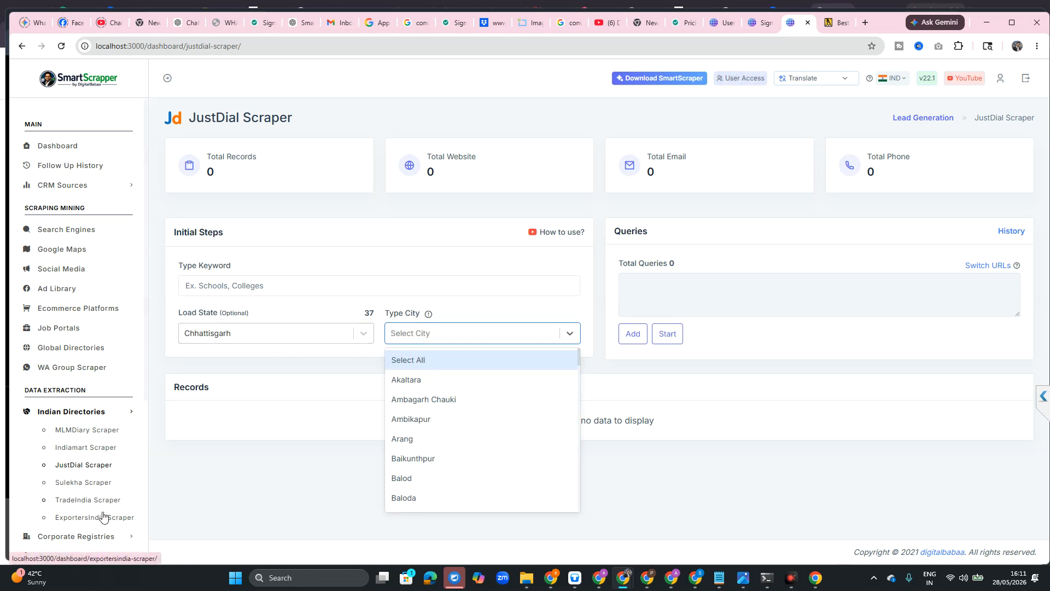
pyautogui.scroll(-4, 104, 509)
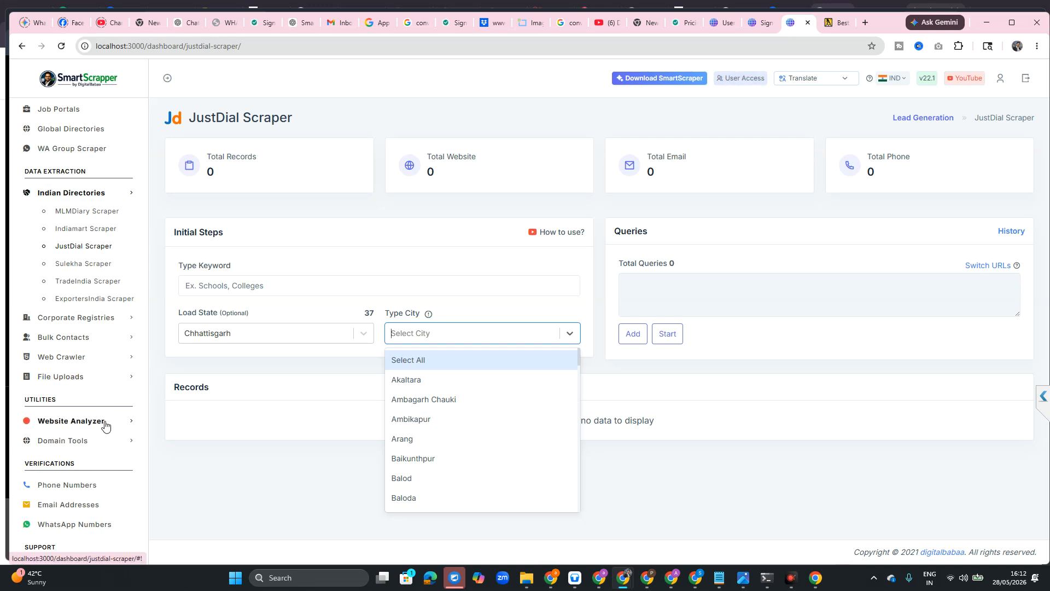
pyautogui.scroll(-2, 107, 422)
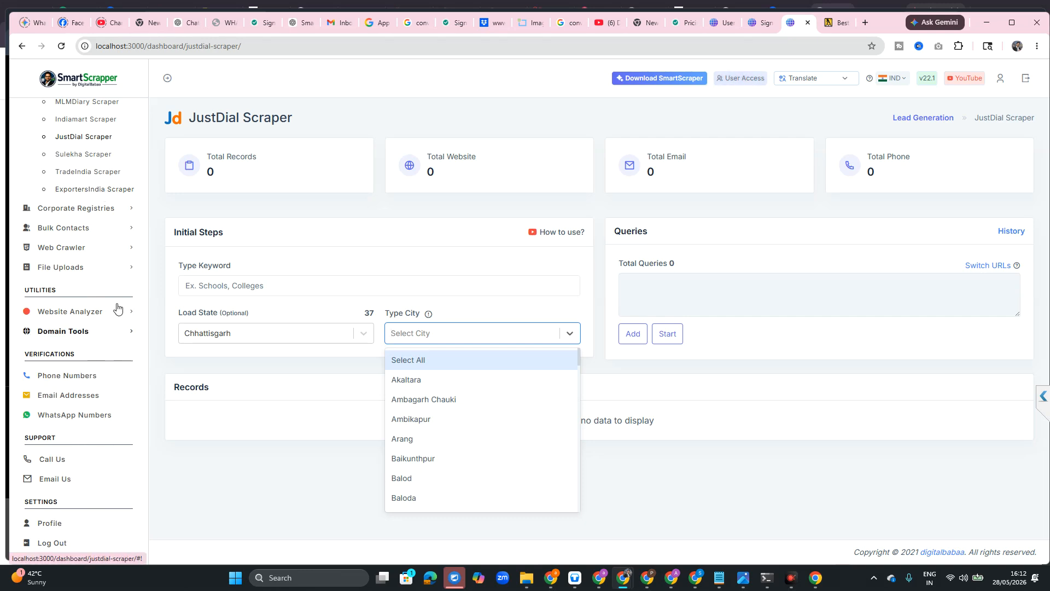
pyautogui.scroll(2, 101, 254)
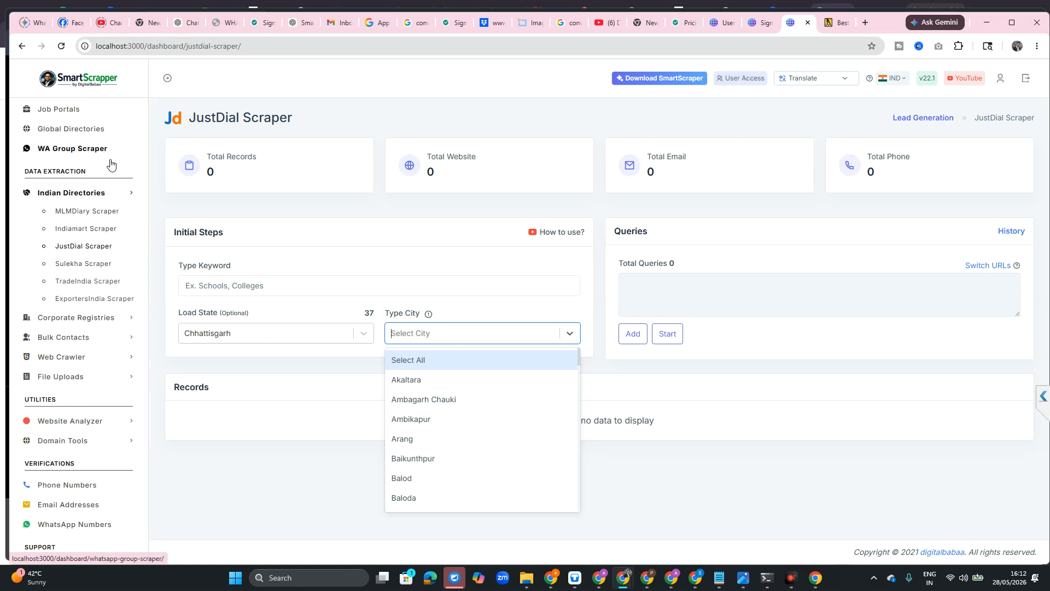
pyautogui.scroll(2, 82, 471)
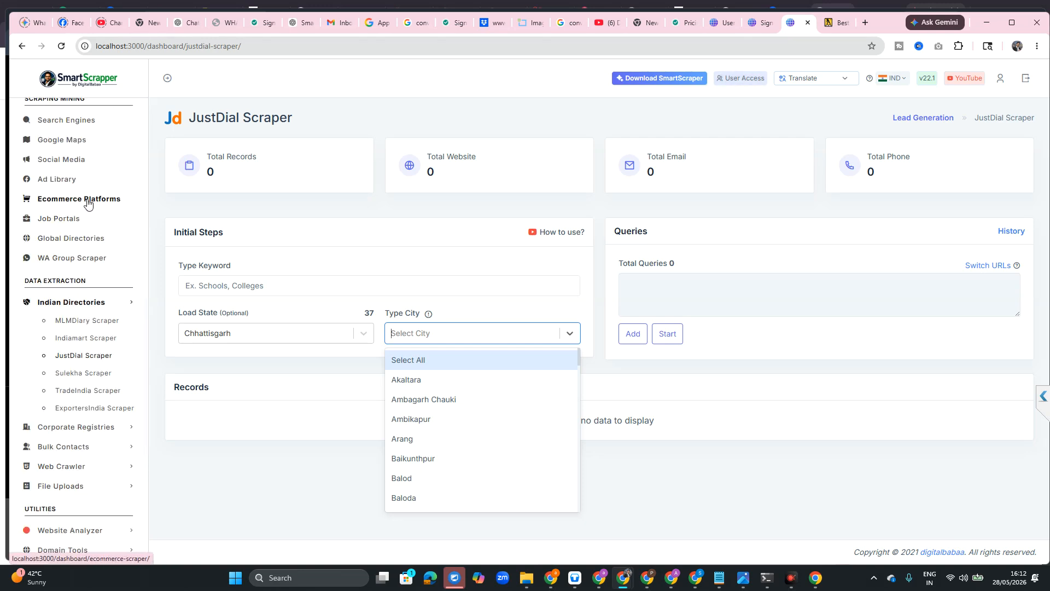
pyautogui.click(65, 203)
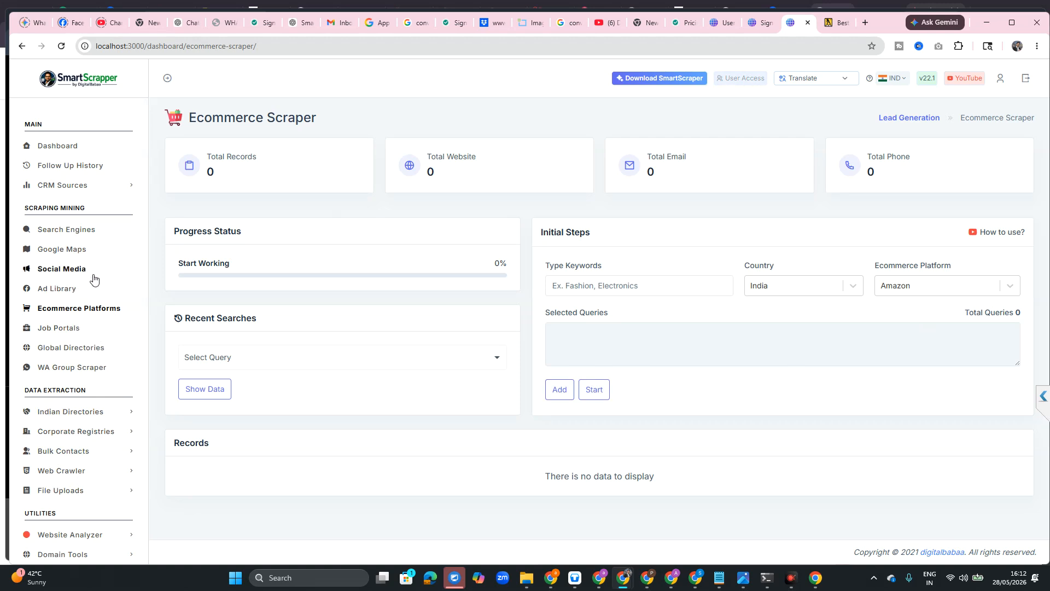
pyautogui.scroll(-3, 94, 410)
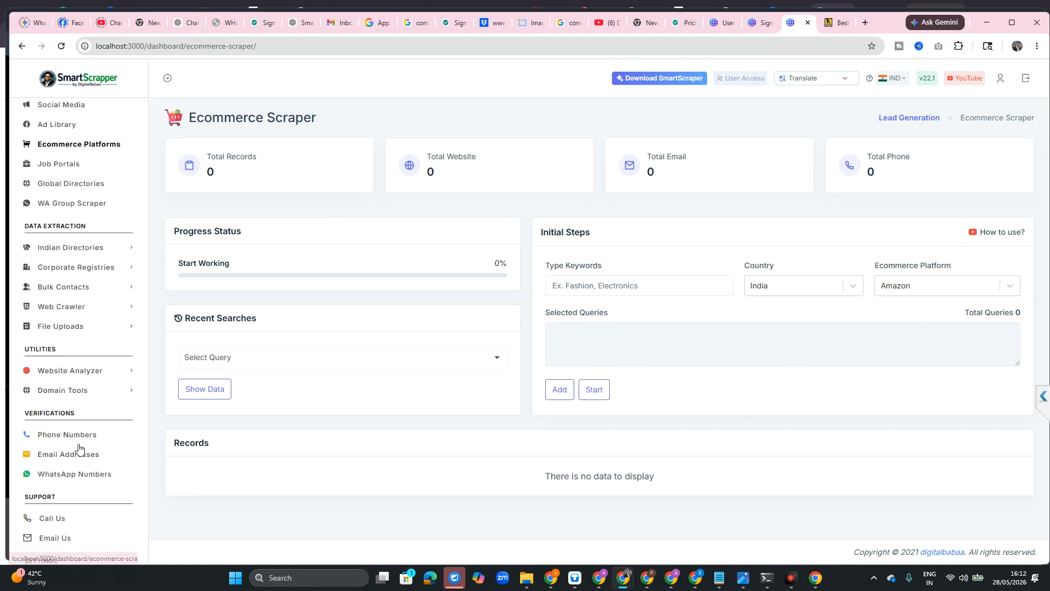
pyautogui.scroll(-2, 89, 359)
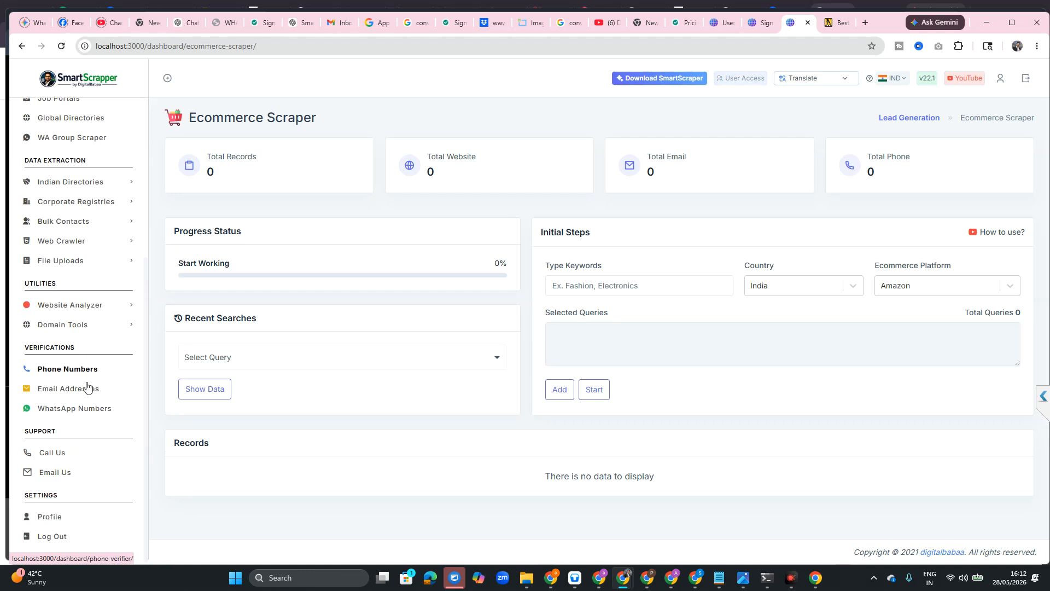
pyautogui.scroll(2, 80, 416)
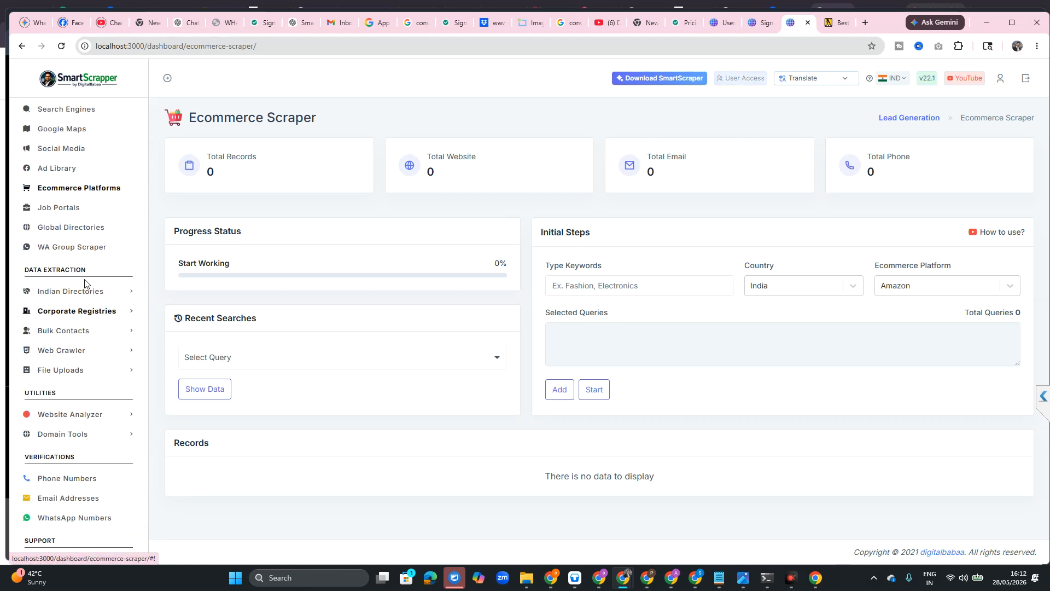
pyautogui.scroll(-2, 82, 321)
pyautogui.scroll(1, 83, 322)
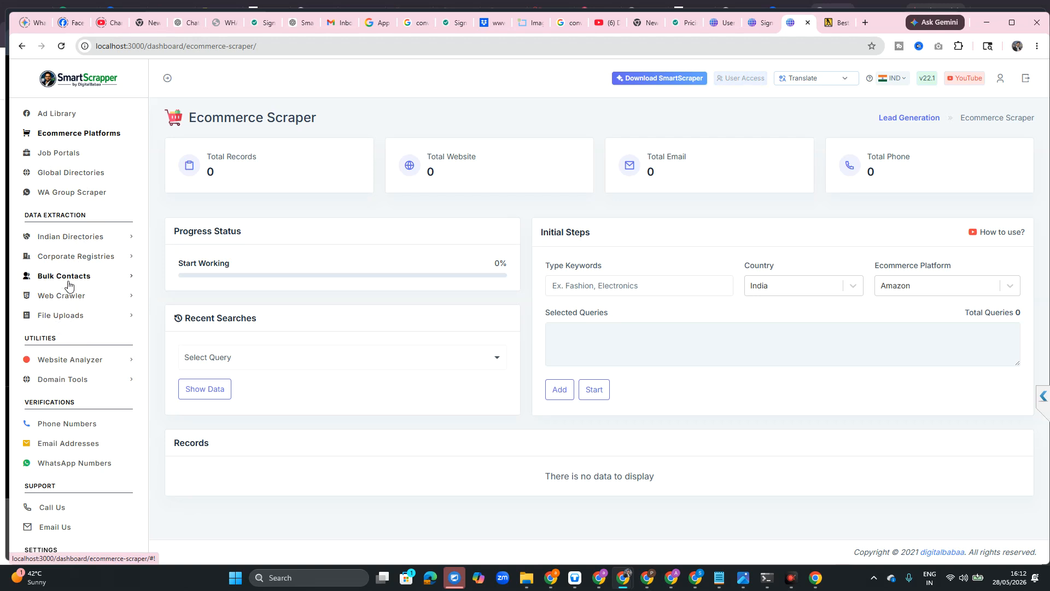
pyautogui.click(83, 237)
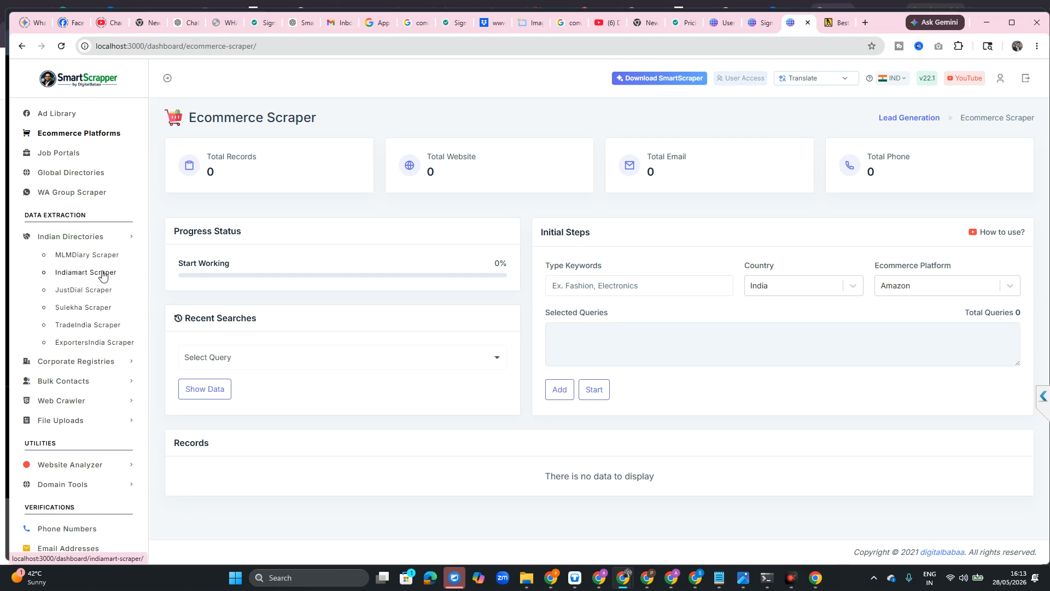
pyautogui.click(98, 290)
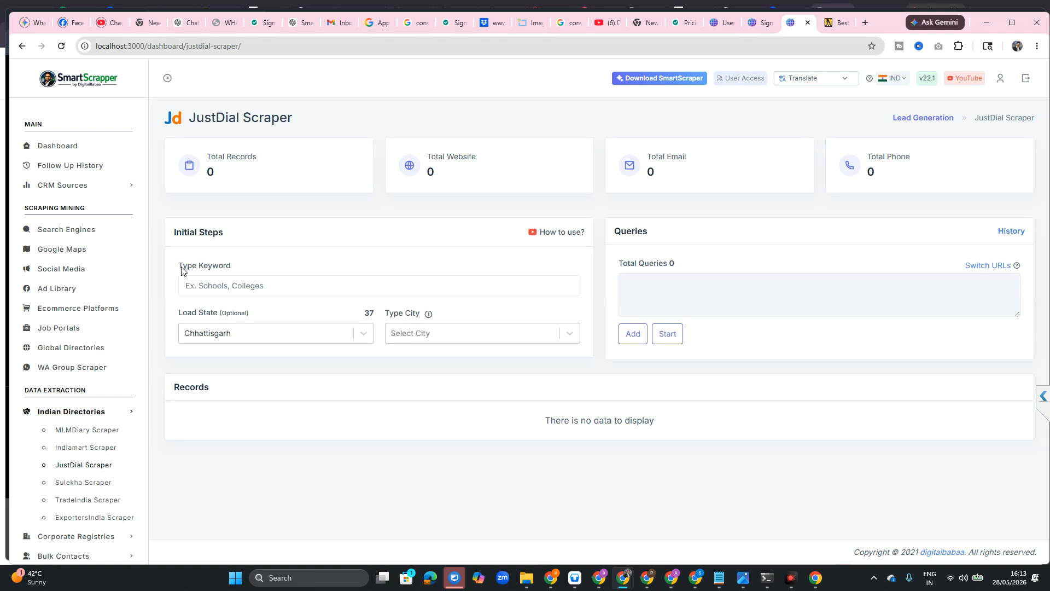
# Enter 'Digital Marketing' as the JustDial search keyword.
pyautogui.click(224, 282)
pyautogui.write('G')
pyautogui.press('BackSpace')
pyautogui.write('Digital Marketing')
# Choose Raipur as the city and add the Digital Marketing query to the queue.
pyautogui.click(398, 334)
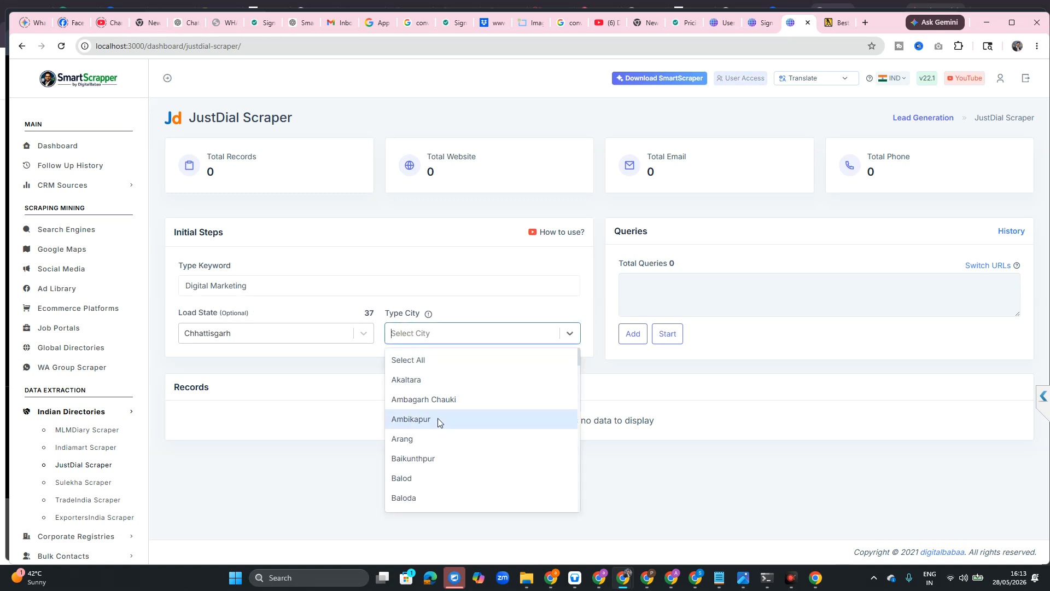
pyautogui.scroll(-2, 433, 427)
pyautogui.scroll(-3, 433, 427)
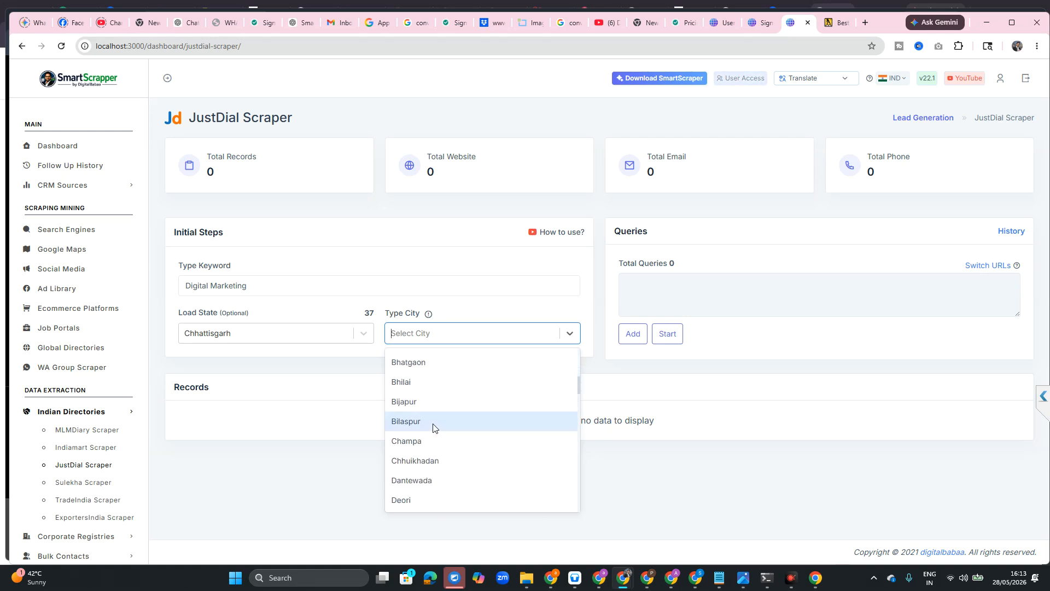
pyautogui.write('cha')
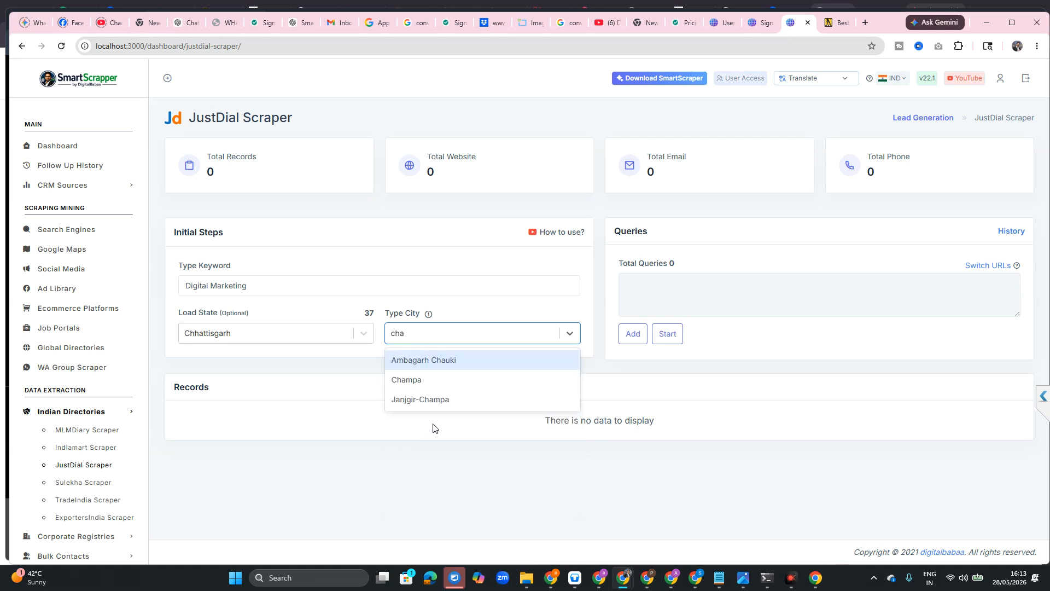
pyautogui.press('BackSpace')
pyautogui.press('BackSpace')
pyautogui.press('BackSpace')
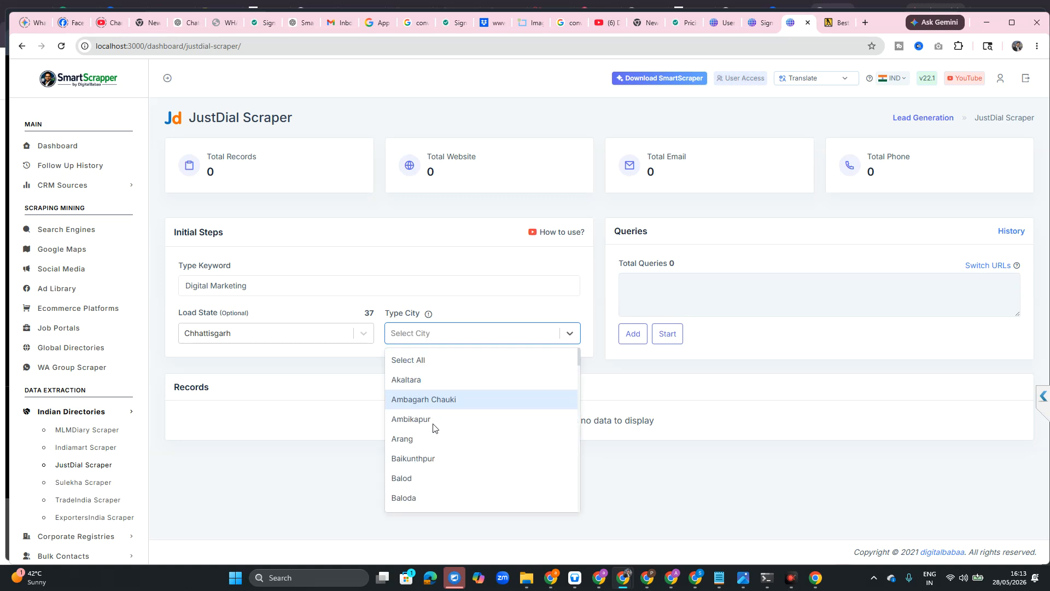
pyautogui.click(430, 361)
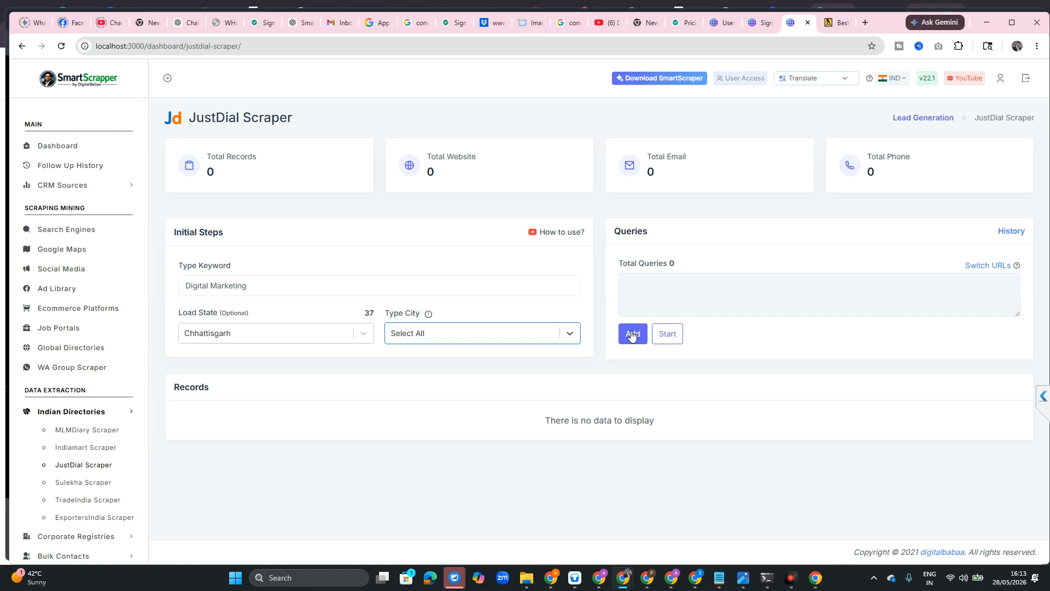
pyautogui.click(465, 334)
pyautogui.write('ra')
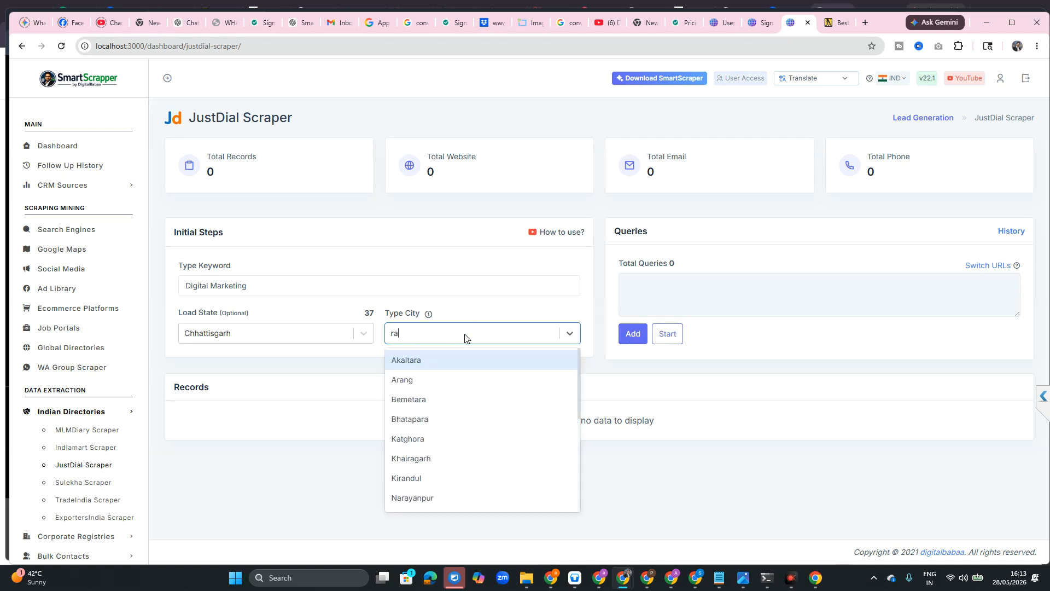
pyautogui.write('i')
pyautogui.click(432, 396)
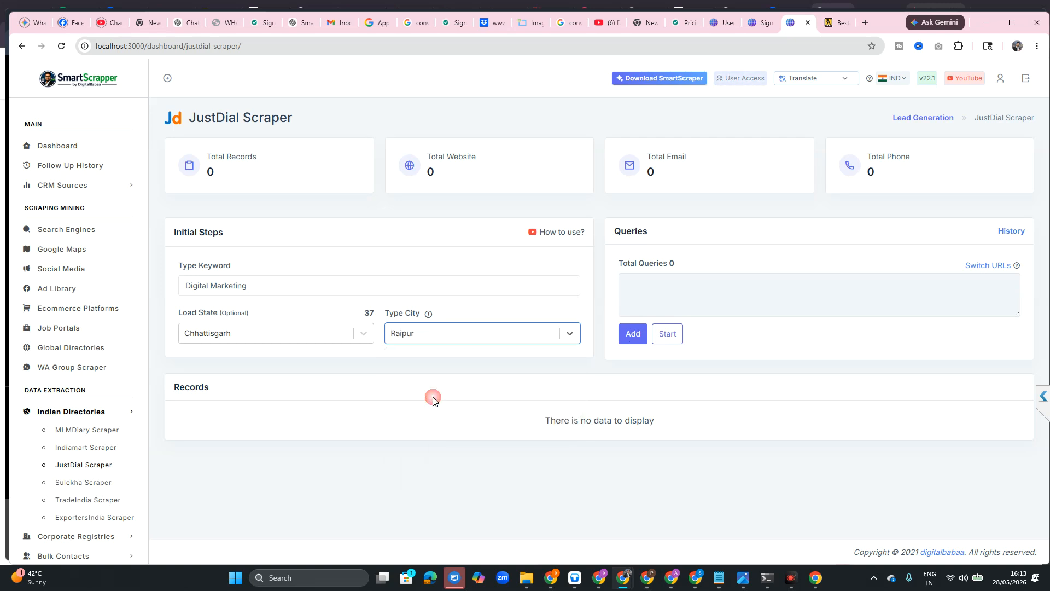
pyautogui.click(633, 334)
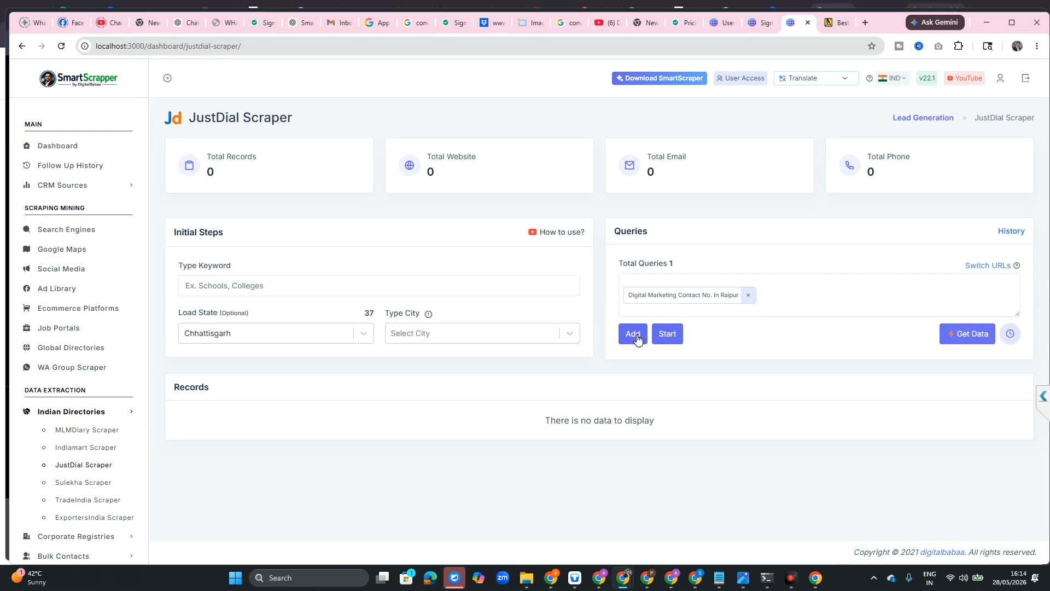
# Start the Raipur JustDial scrape and dismiss the restore prompt and Access Denied window.
pyautogui.click(666, 335)
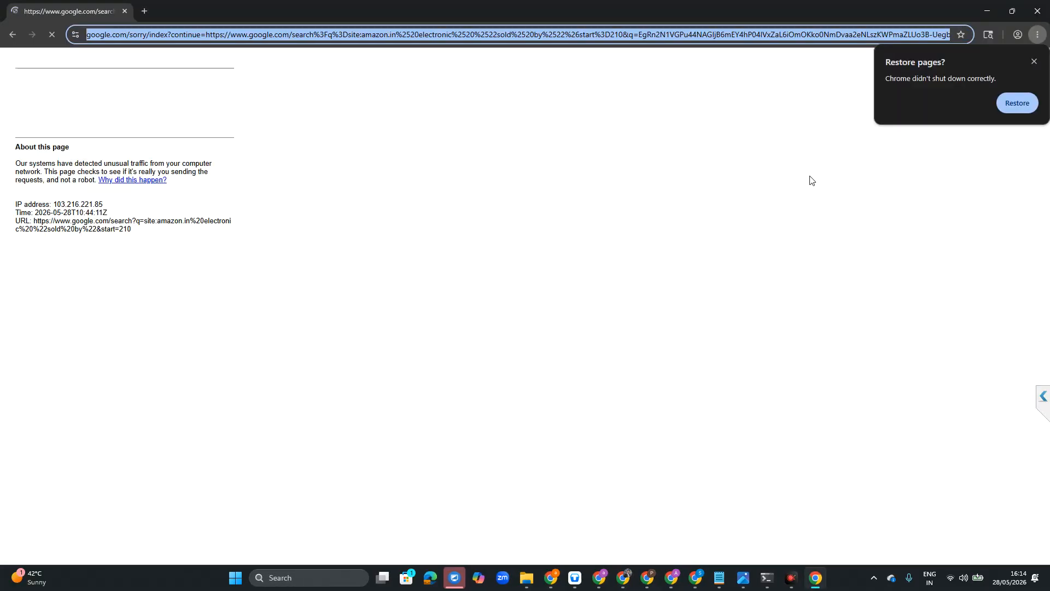
pyautogui.click(1033, 62)
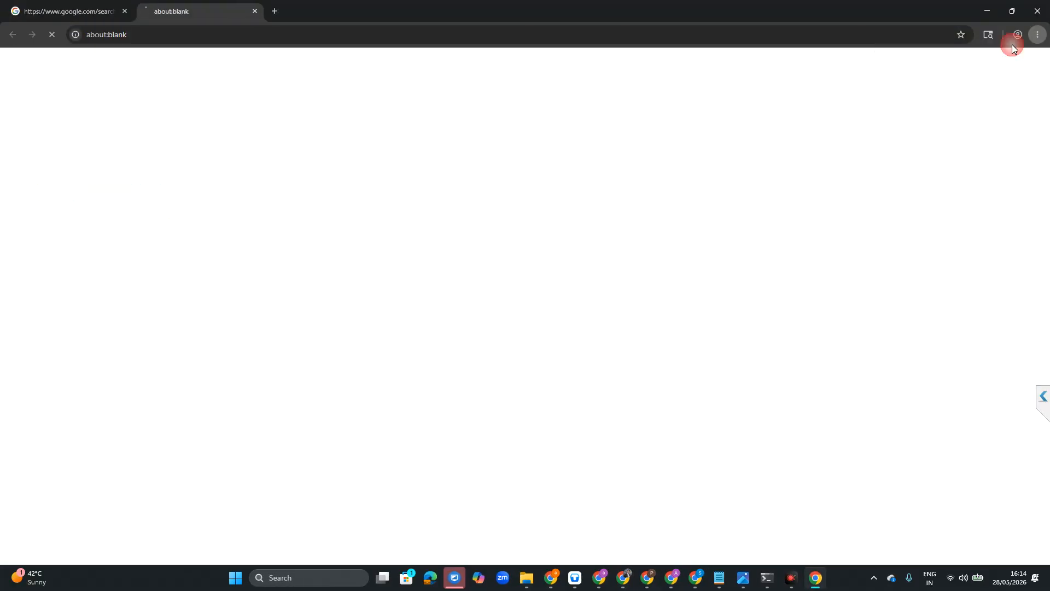
pyautogui.click(985, 12)
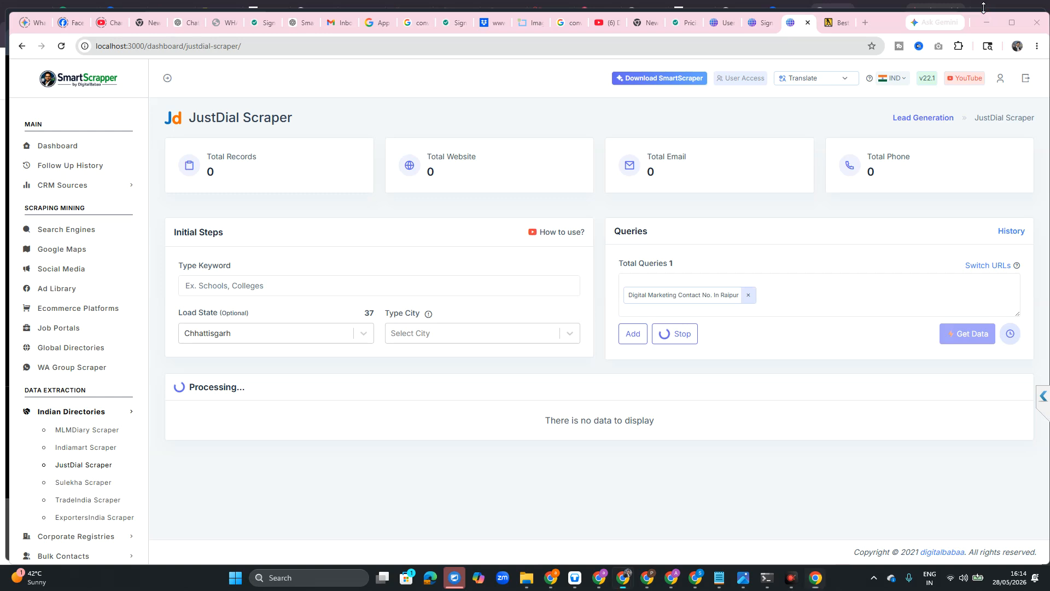
pyautogui.click(984, 11)
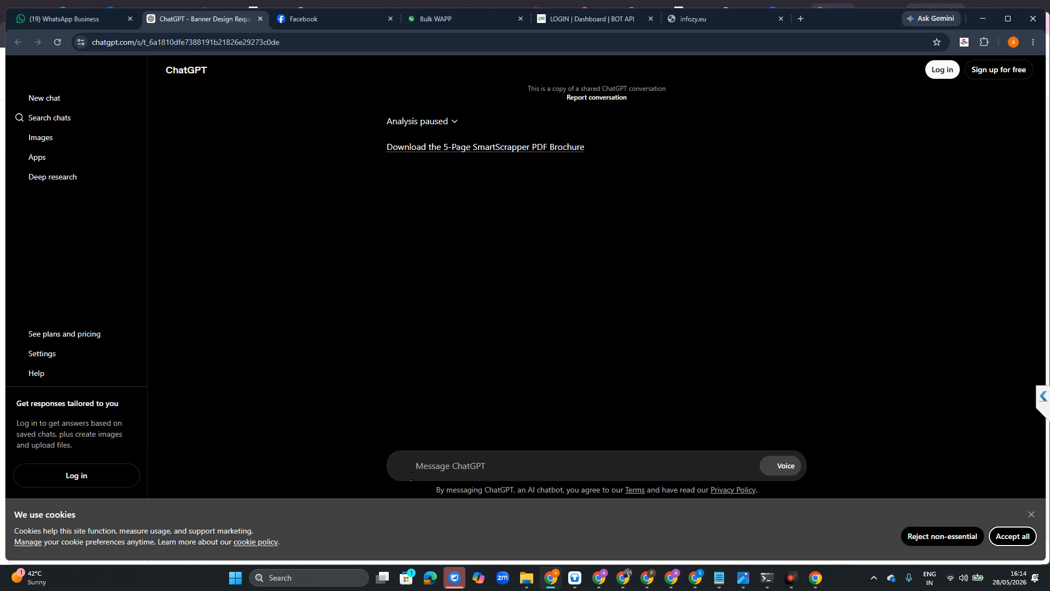
pyautogui.click(549, 579)
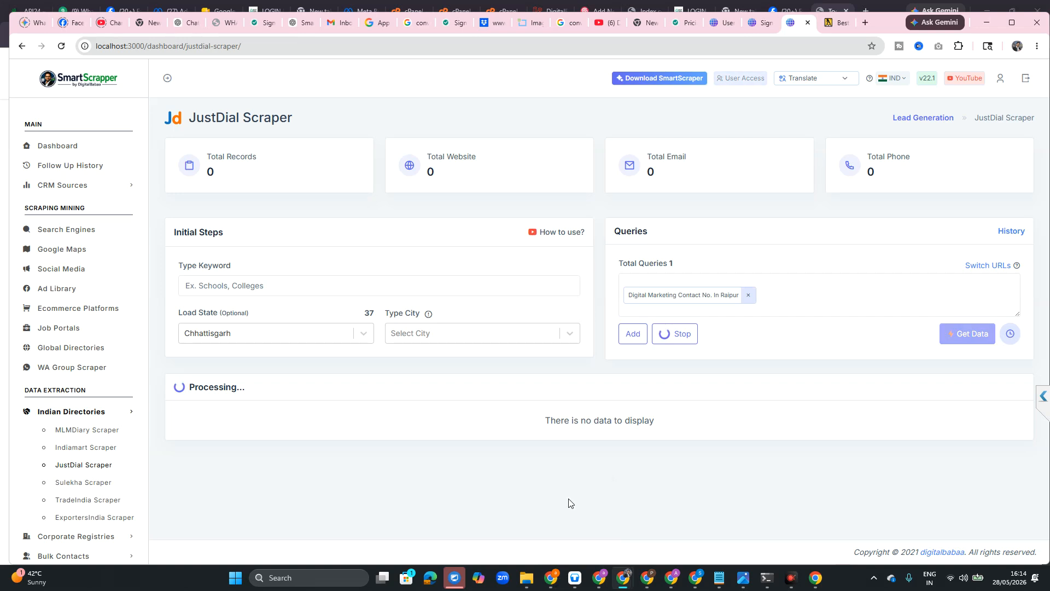
# Attempt the Google robot check, close the captcha window, and bring up the server log.
pyautogui.click(815, 578)
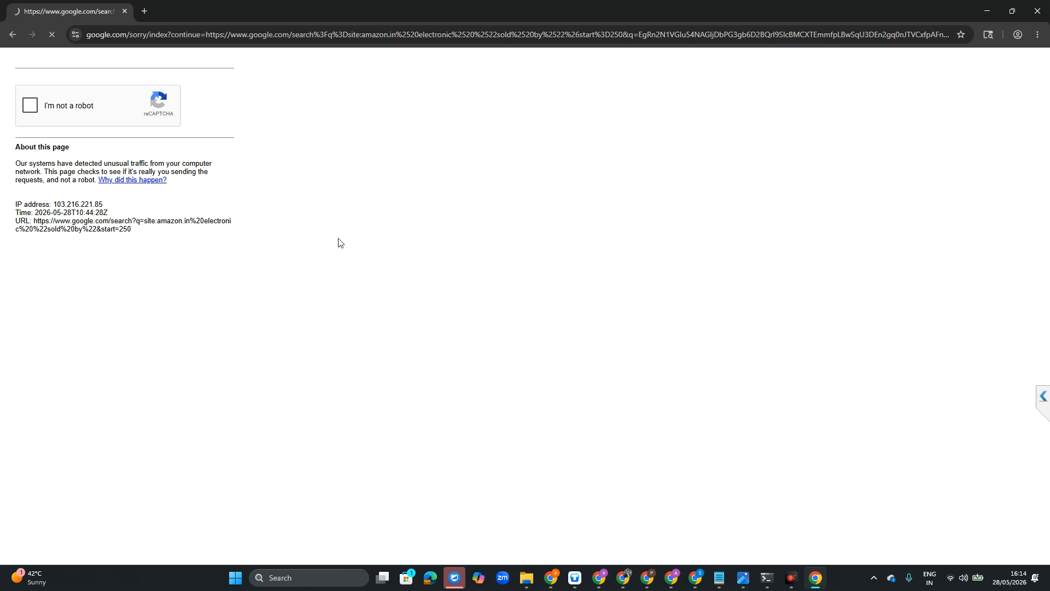
pyautogui.click(30, 106)
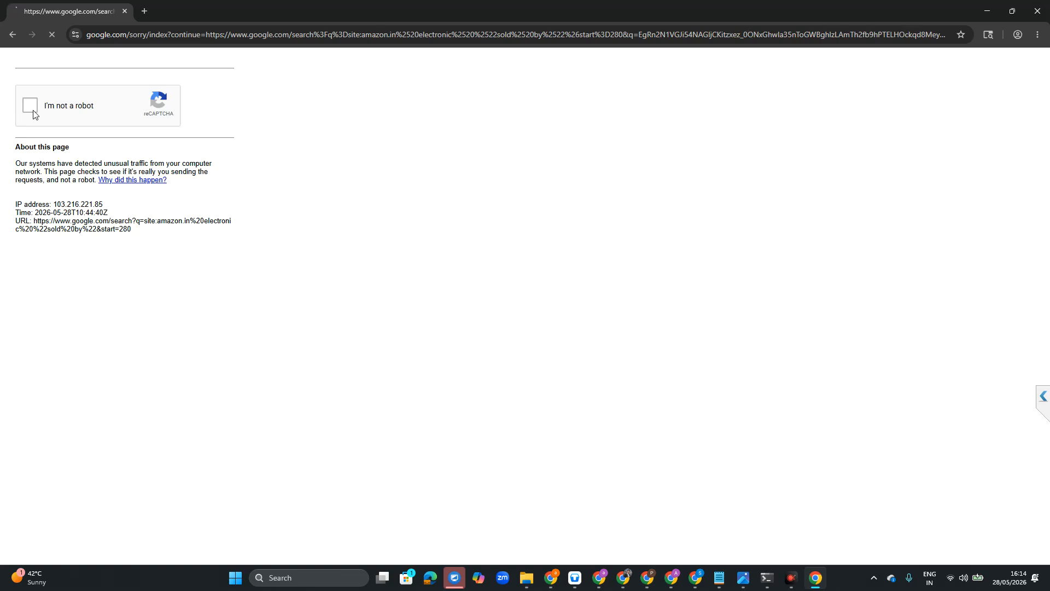
pyautogui.click(1036, 20)
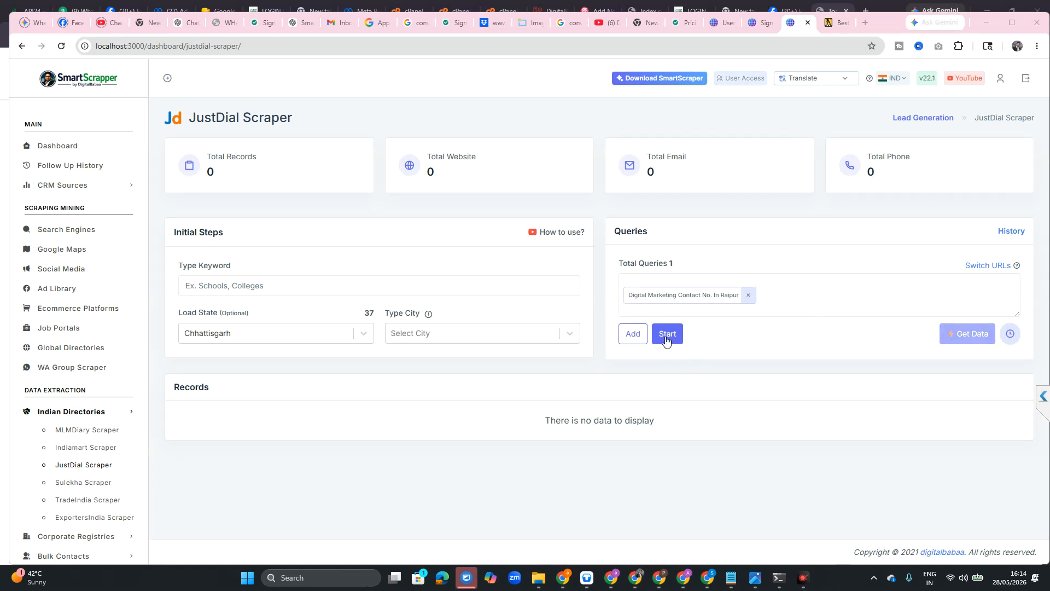
pyautogui.click(779, 581)
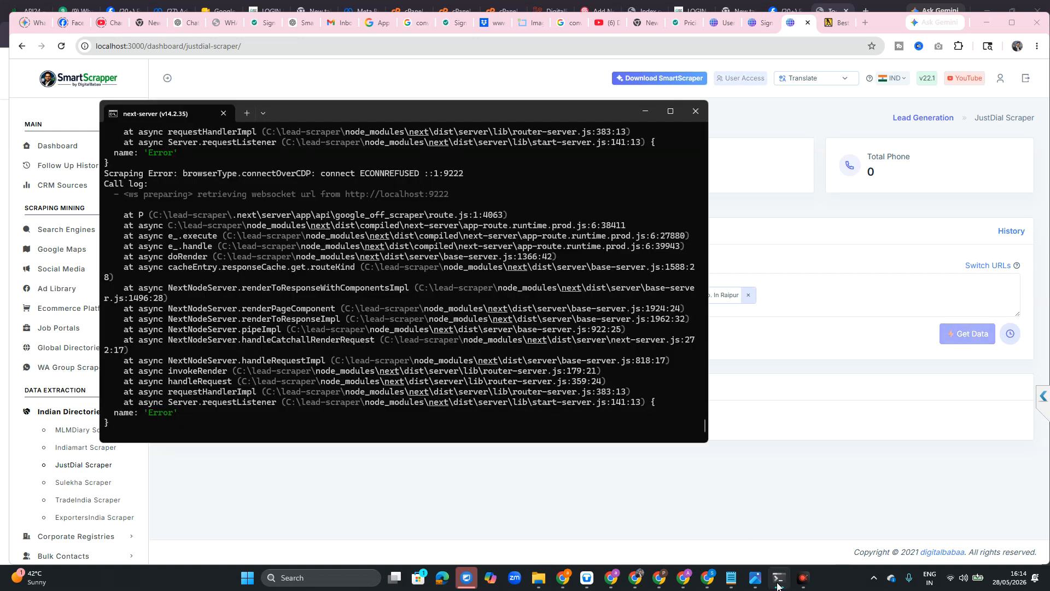
# Hide the server log and restart the Raipur JustDial scrape.
pyautogui.click(779, 585)
pyautogui.click(663, 342)
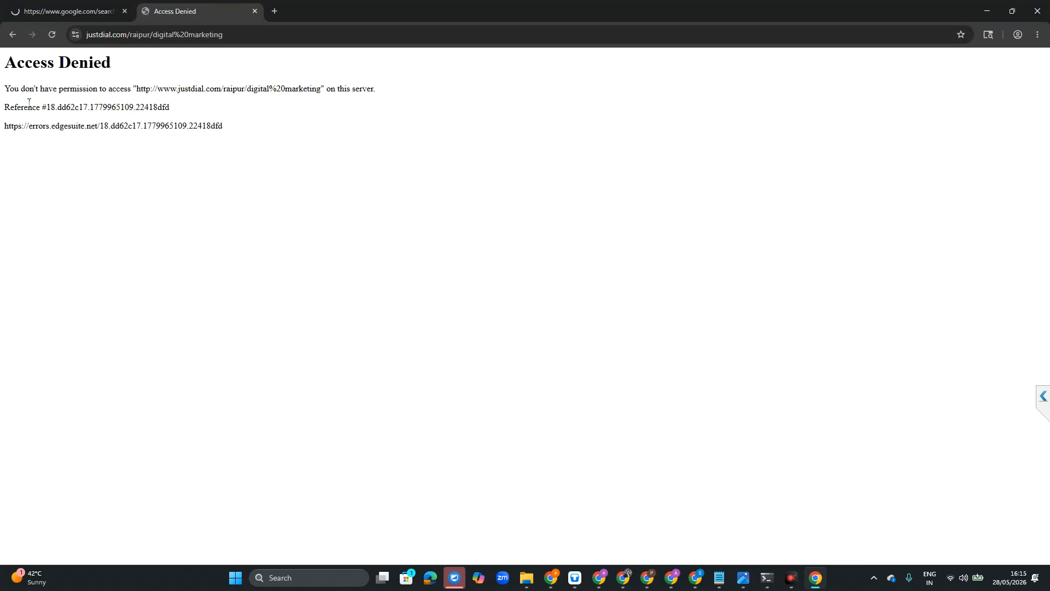
# Close the JustDial Access Denied window and open the India Mart Scraper.
pyautogui.click(1036, 14)
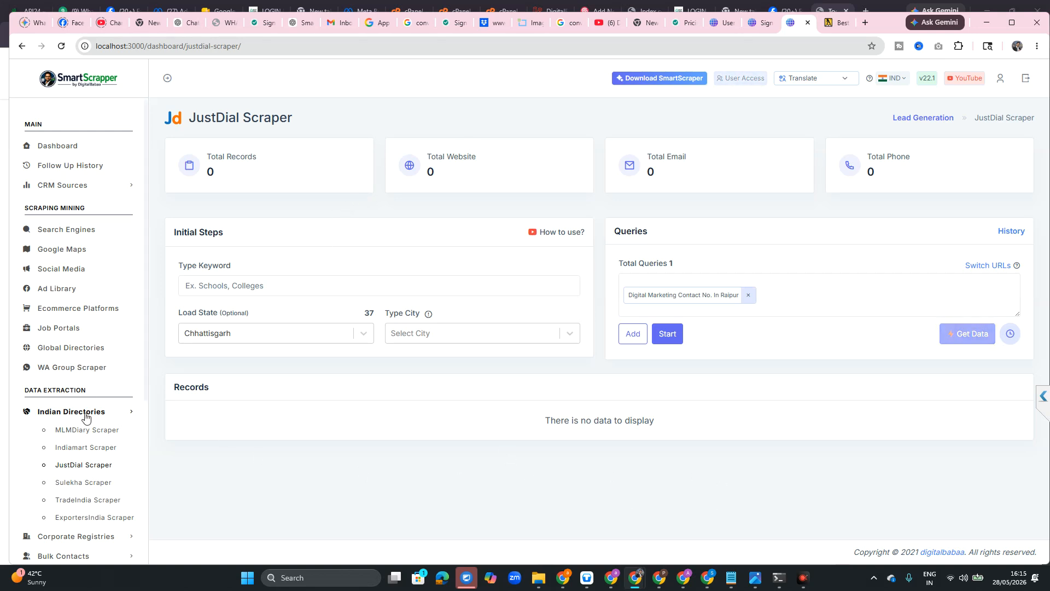
pyautogui.click(85, 448)
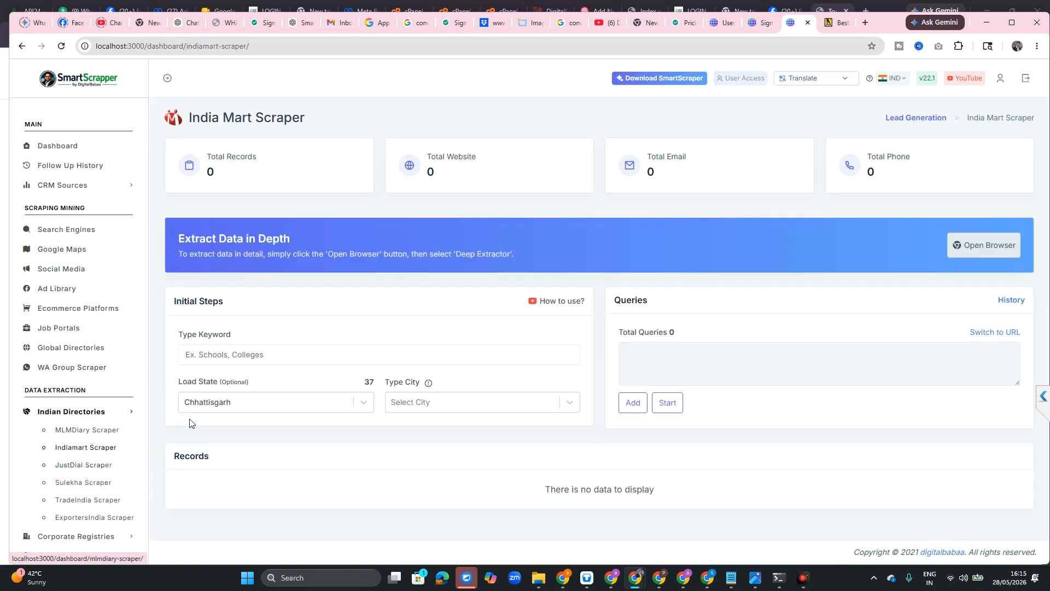
# Choose Bhilai as the city from the Chhattisgarh city list.
pyautogui.click(424, 404)
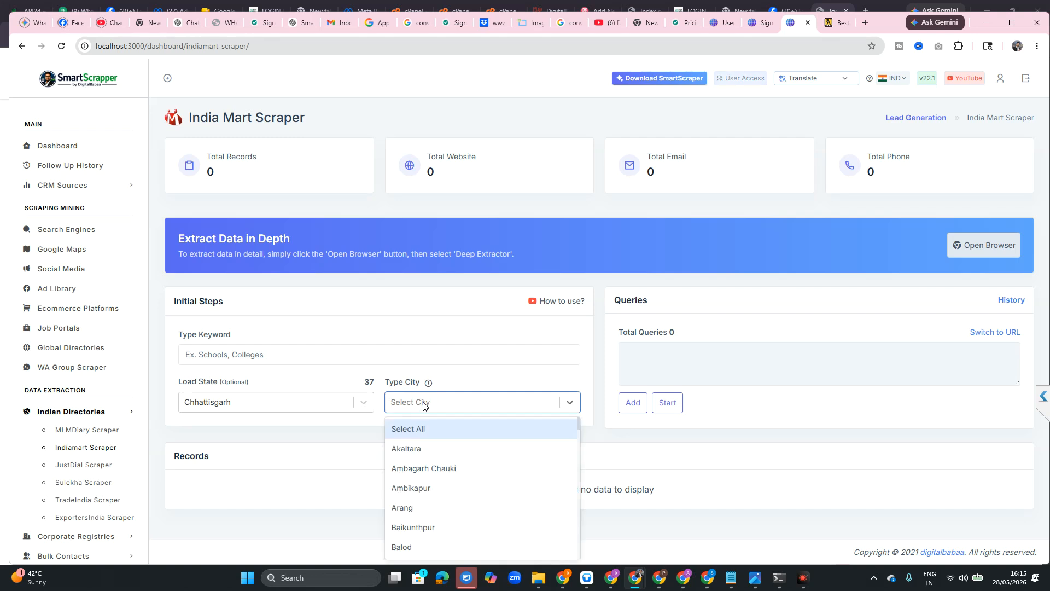
pyautogui.click(296, 356)
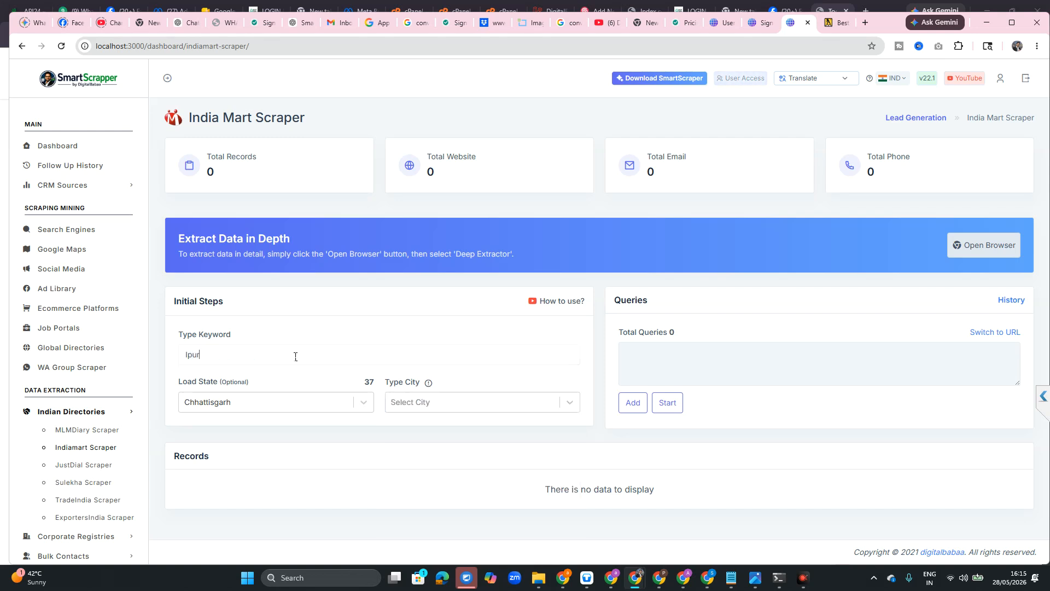
pyautogui.click(415, 401)
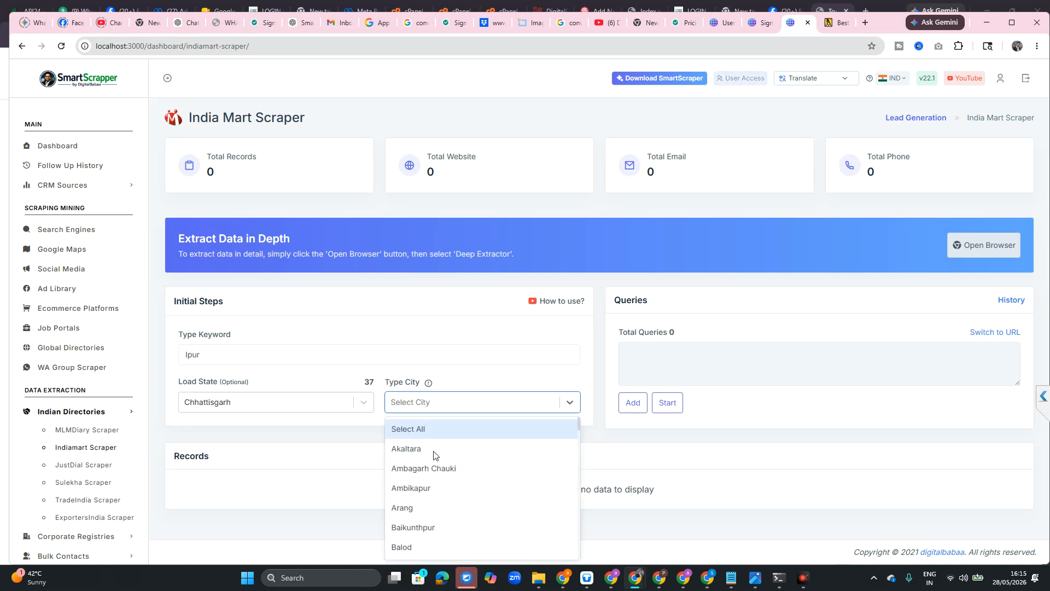
pyautogui.click(421, 448)
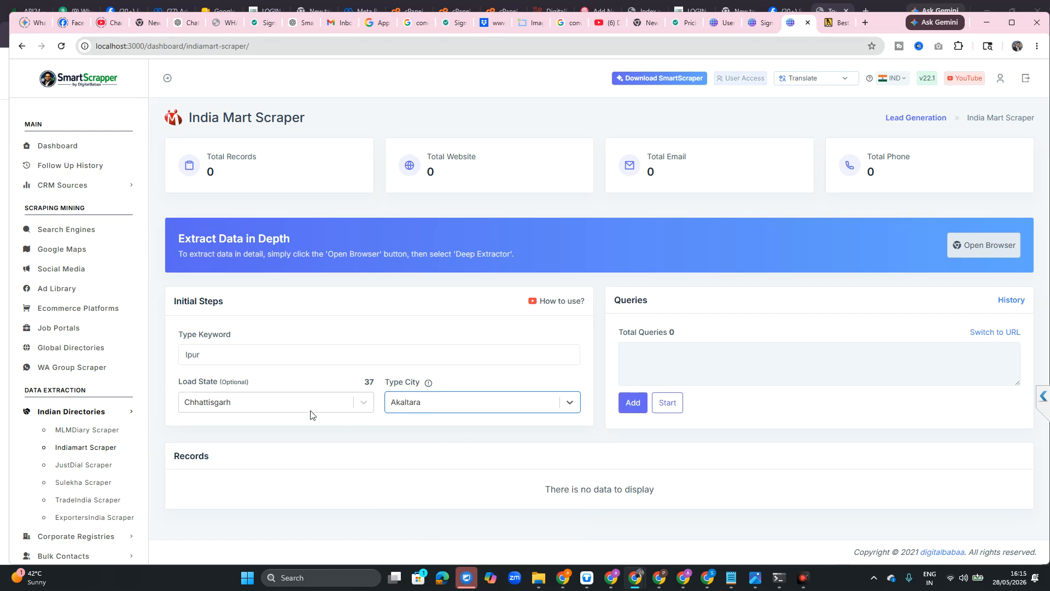
pyautogui.click(477, 411)
pyautogui.scroll(-3, 470, 473)
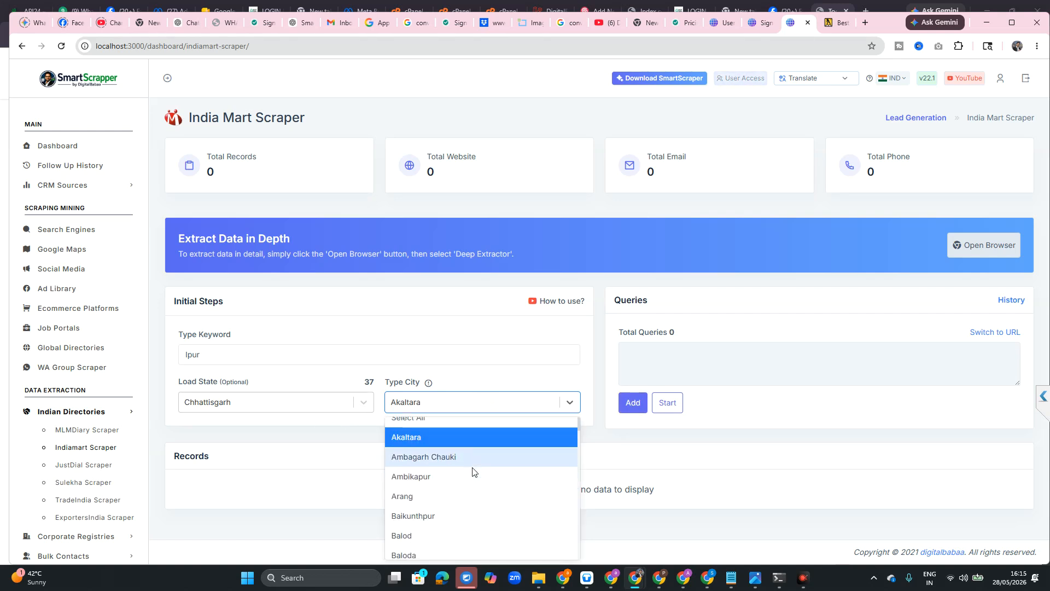
pyautogui.click(434, 503)
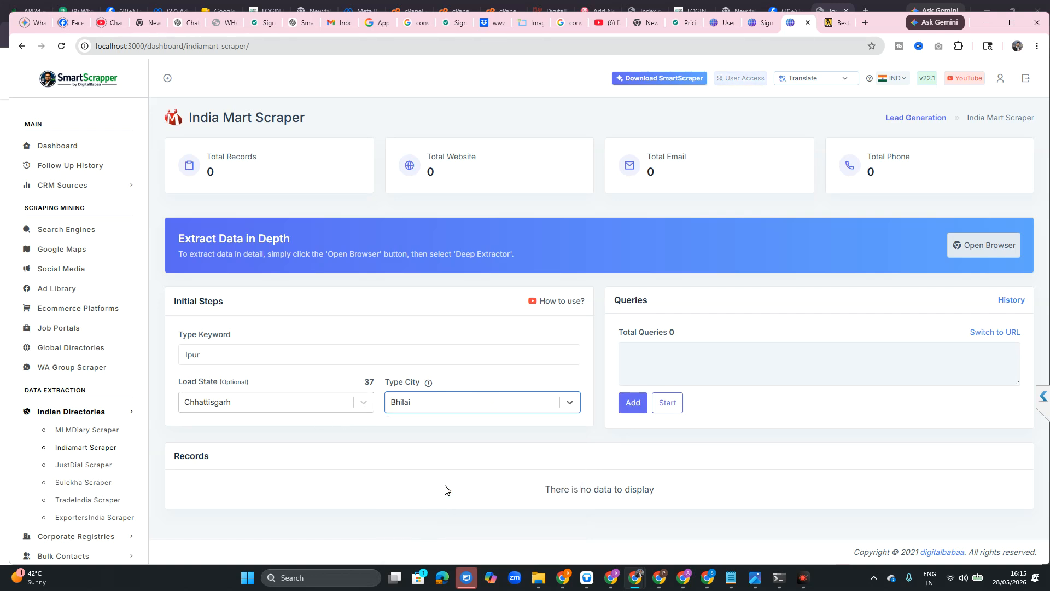
# Enter 'Iv' as the keyword and add the Ivr query for Bhilai to the queue.
pyautogui.click(226, 356)
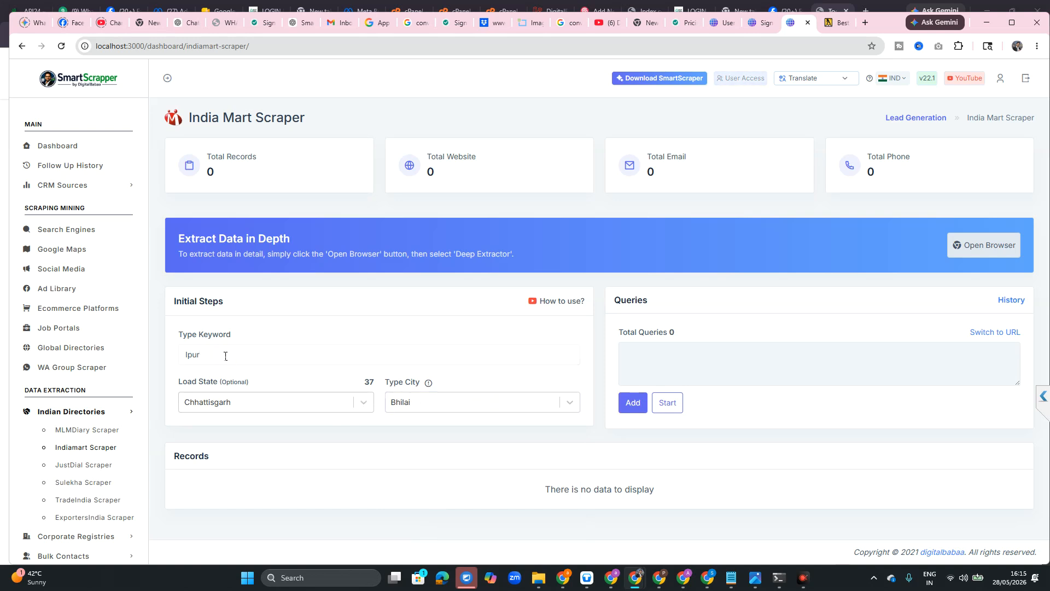
pyautogui.press('BackSpace')
pyautogui.write('I')
pyautogui.press('BackSpace')
pyautogui.write('Iv')
pyautogui.click(667, 403)
pyautogui.click(630, 404)
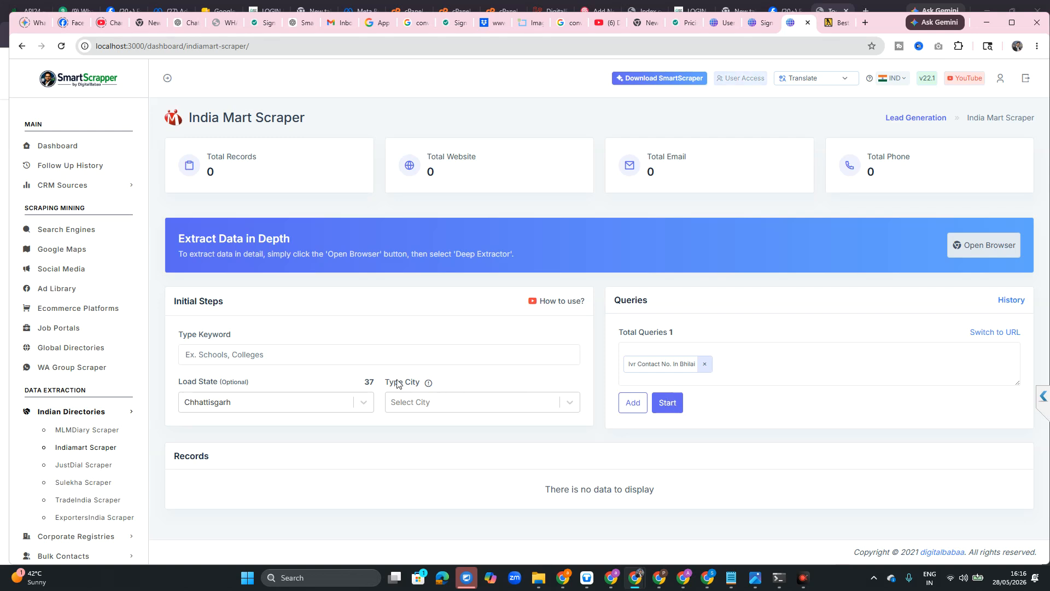
# Start scraping the queued 'Ivr Contact No. in Bhilai' query.
pyautogui.click(435, 402)
pyautogui.scroll(-6, 429, 459)
pyautogui.click(344, 356)
pyautogui.click(676, 404)
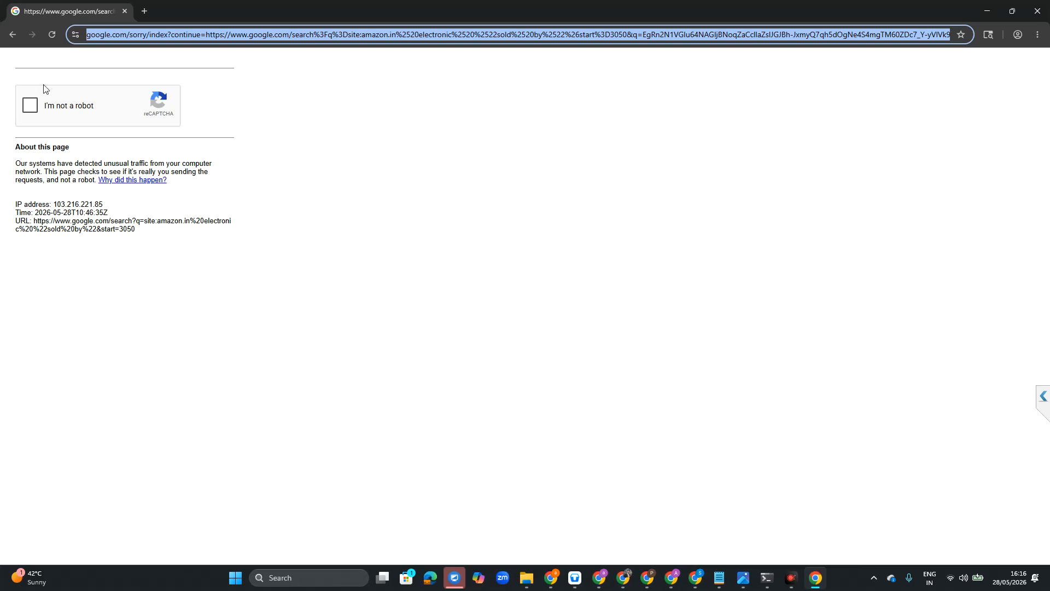
# Try the reCAPTCHA crosswalk and bicycle image challenges, then close the captcha window.
pyautogui.click(30, 105)
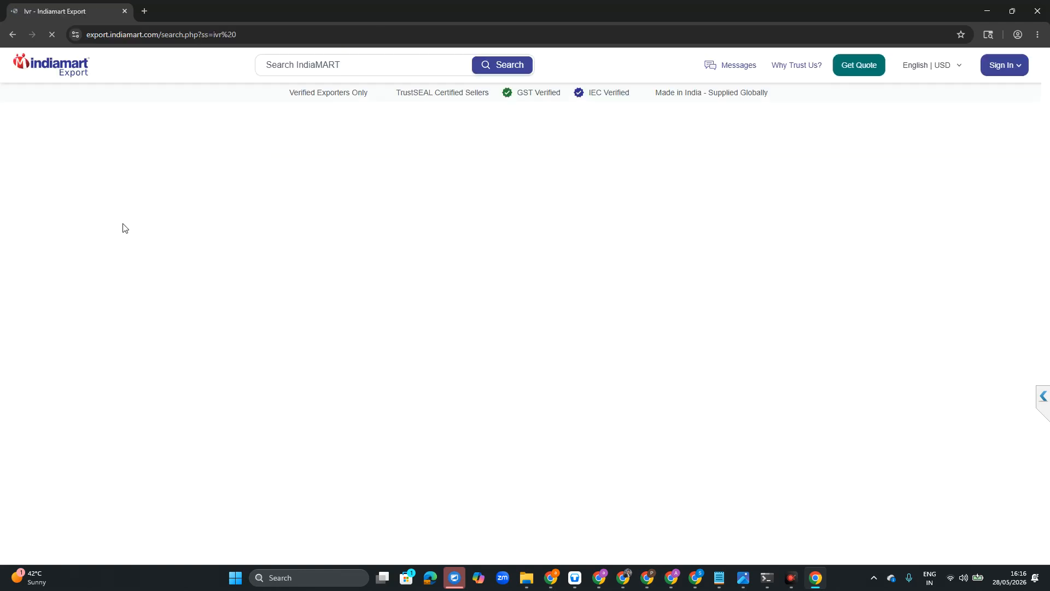
pyautogui.click(31, 111)
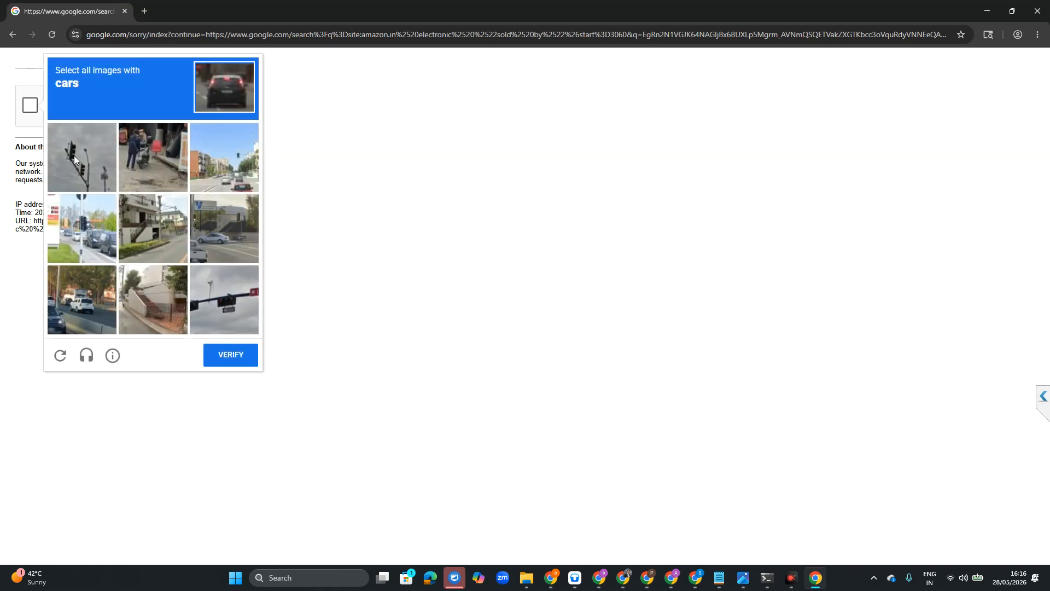
pyautogui.click(32, 111)
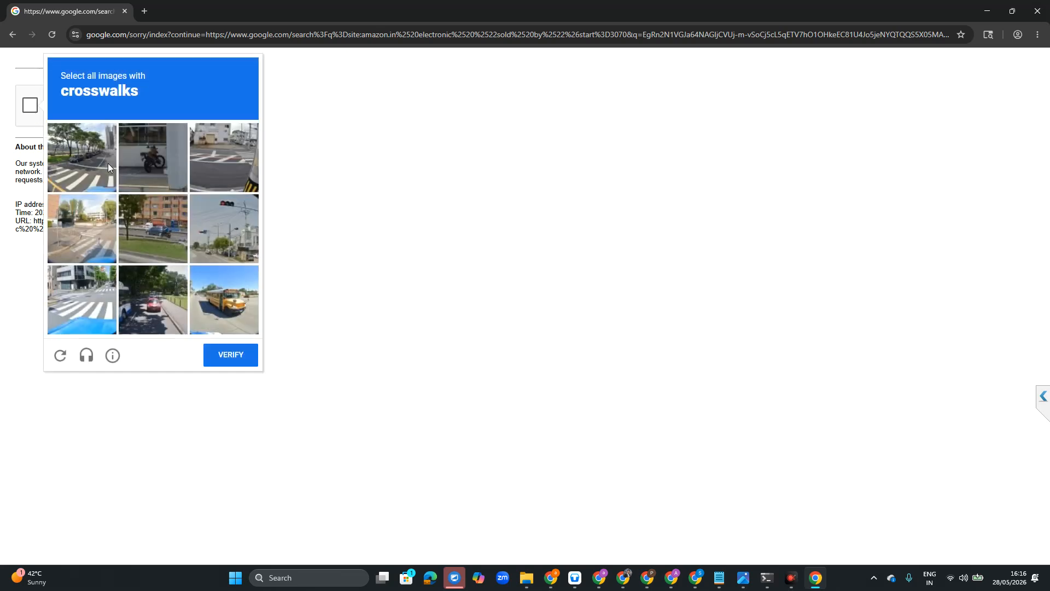
pyautogui.click(89, 225)
pyautogui.click(34, 109)
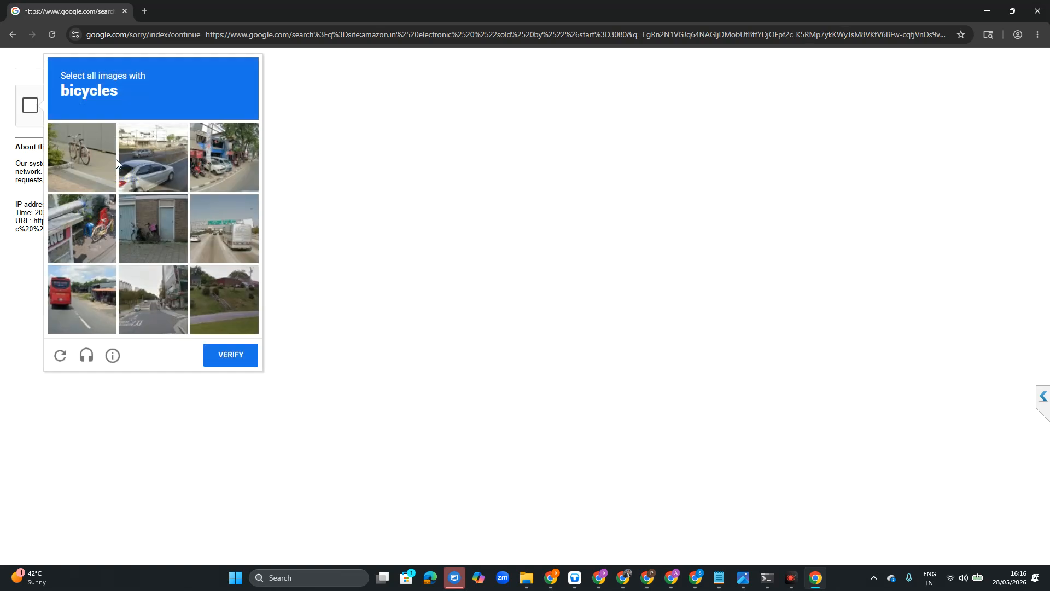
pyautogui.click(112, 161)
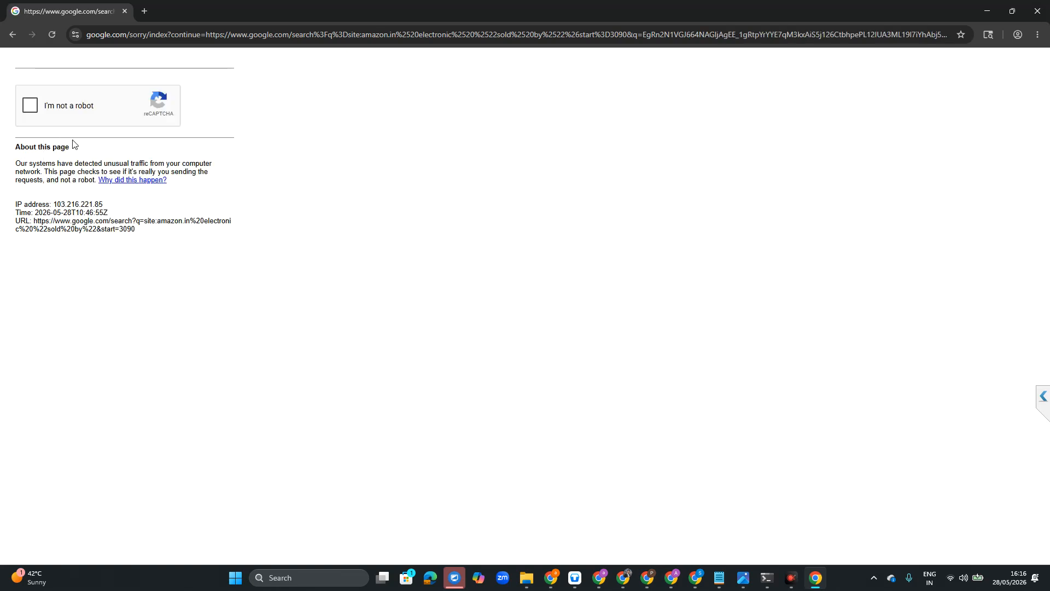
pyautogui.click(30, 105)
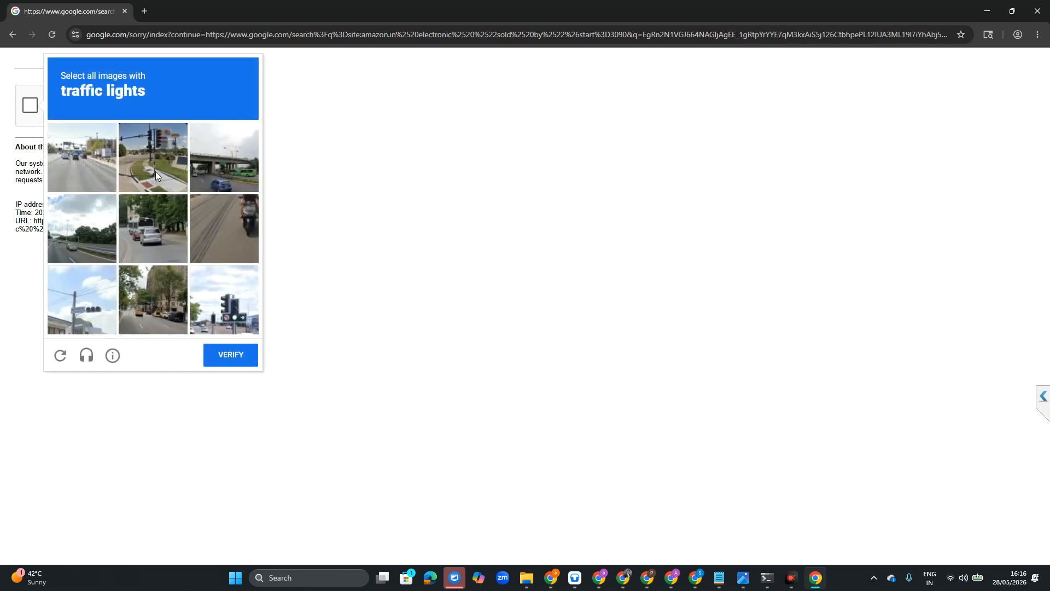
pyautogui.click(1037, 11)
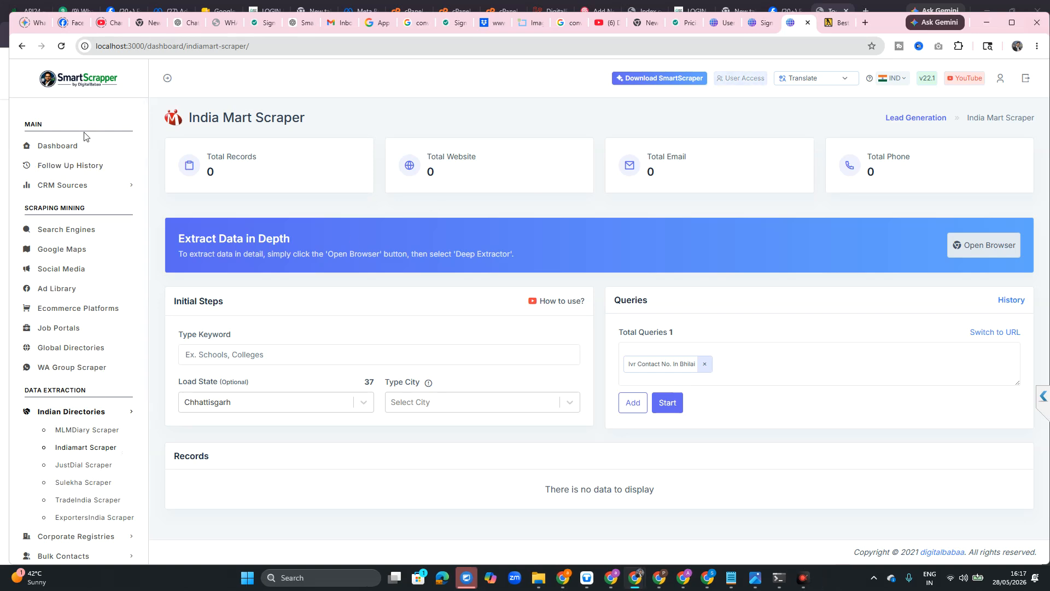
# Trim the page address back to localhost:3000/ without navigating.
pyautogui.scroll(-1, 95, 261)
pyautogui.scroll(-5, 96, 261)
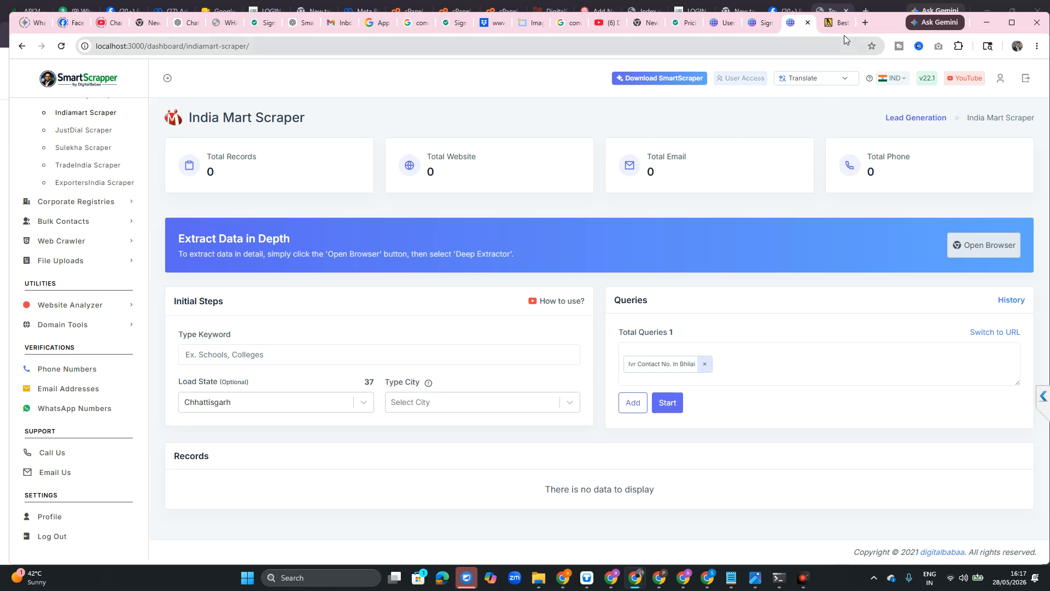
pyautogui.click(305, 45)
pyautogui.click(307, 45)
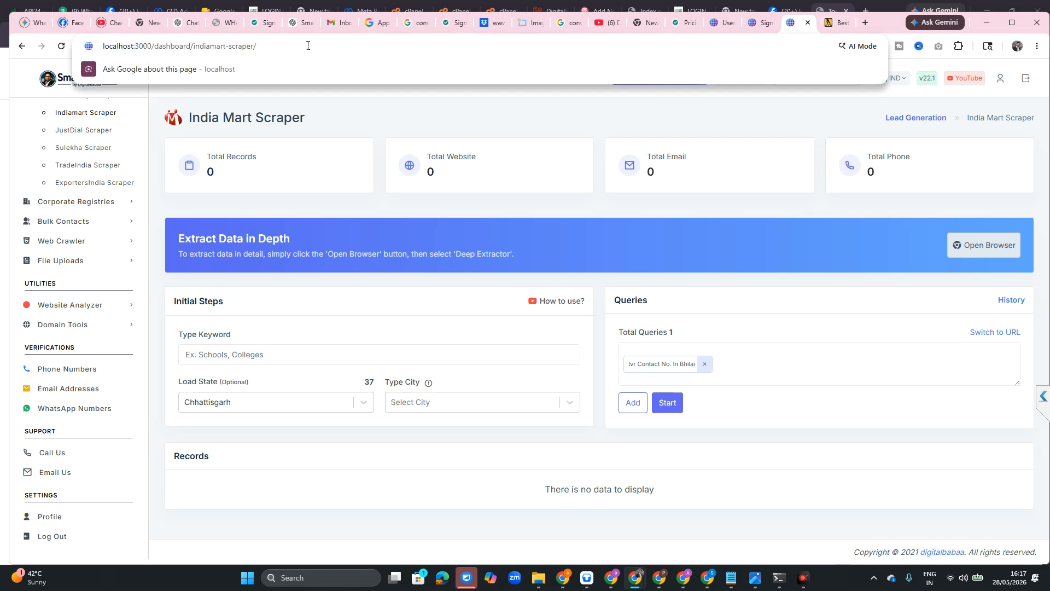
pyautogui.press('BackSpace')
pyautogui.press('BackSpace')
pyautogui.press('BackSpace')
pyautogui.press('BackSpace')
pyautogui.press('BackSpace')
pyautogui.press('BackSpace')
pyautogui.press('BackSpace')
pyautogui.press('BackSpace')
pyautogui.press('BackSpace')
pyautogui.press('BackSpace')
pyautogui.press('BackSpace')
pyautogui.press('BackSpace')
pyautogui.press('BackSpace')
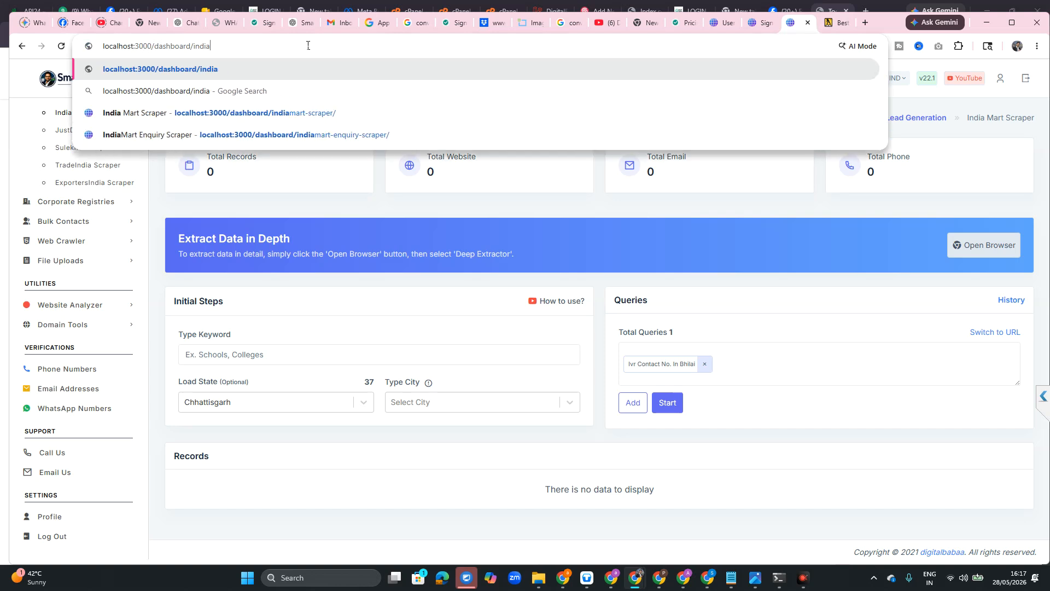
pyautogui.press('BackSpace')
pyautogui.press('BackSpace')
pyautogui.press('BackSpace')
pyautogui.press('BackSpace')
pyautogui.press('BackSpace')
pyautogui.press('BackSpace')
pyautogui.press('BackSpace')
pyautogui.press('BackSpace')
pyautogui.press('BackSpace')
pyautogui.press('BackSpace')
pyautogui.press('BackSpace')
pyautogui.press('BackSpace')
pyautogui.press('BackSpace')
pyautogui.press('BackSpace')
pyautogui.press('BackSpace')
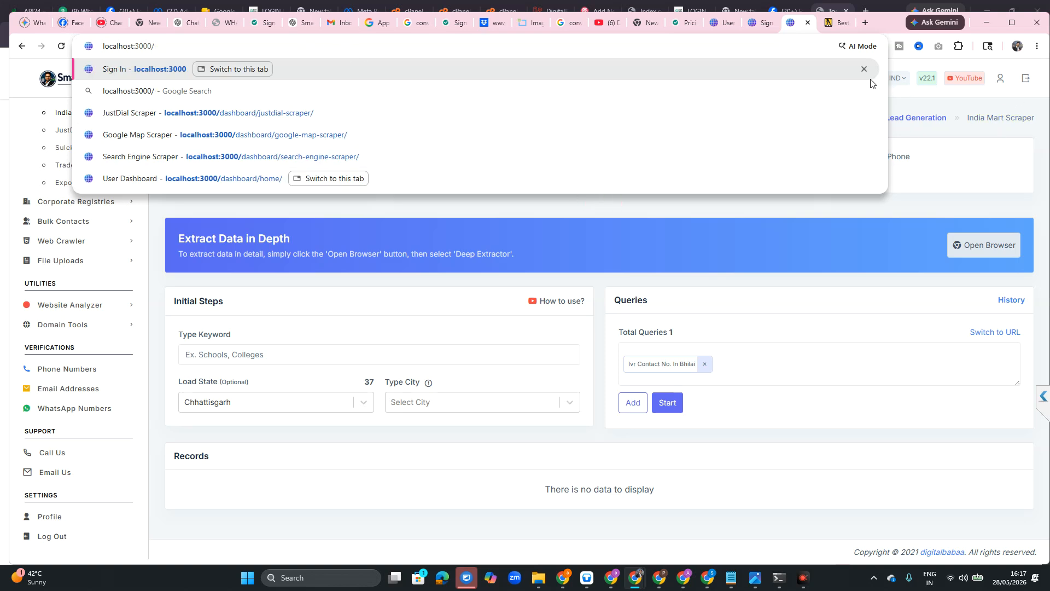
pyautogui.click(979, 146)
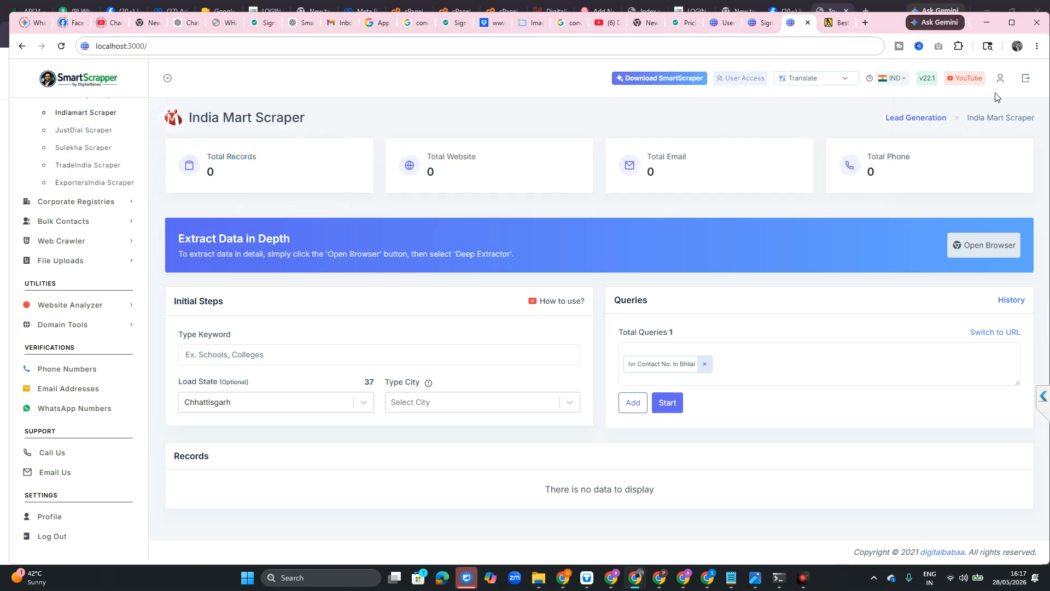
# Remove the trailing slash so the address reads localhost:3000, left selected.
pyautogui.click(421, 47)
pyautogui.click(426, 47)
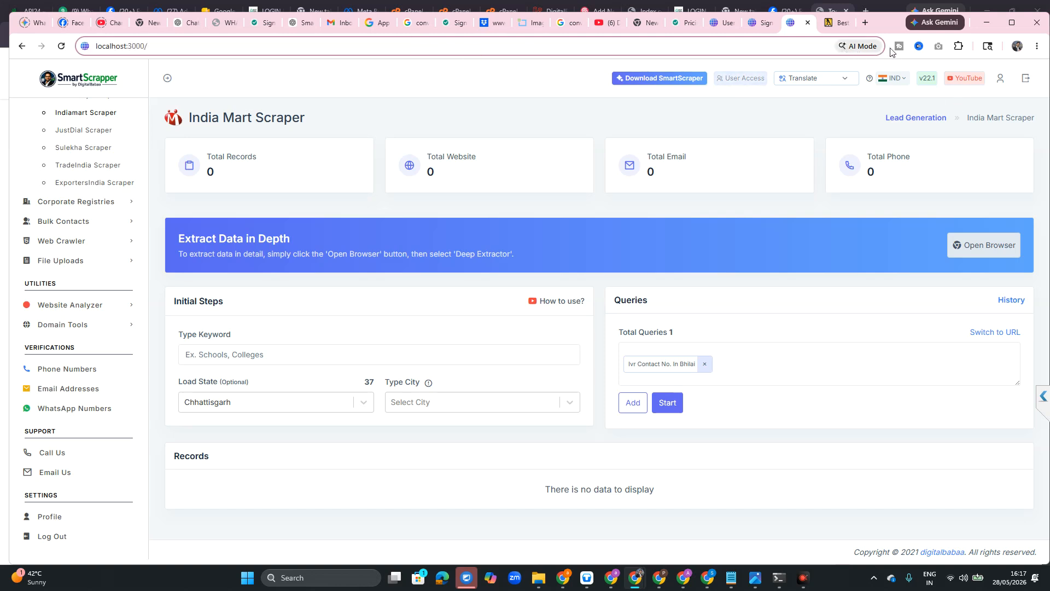
pyautogui.click(757, 46)
pyautogui.press('BackSpace')
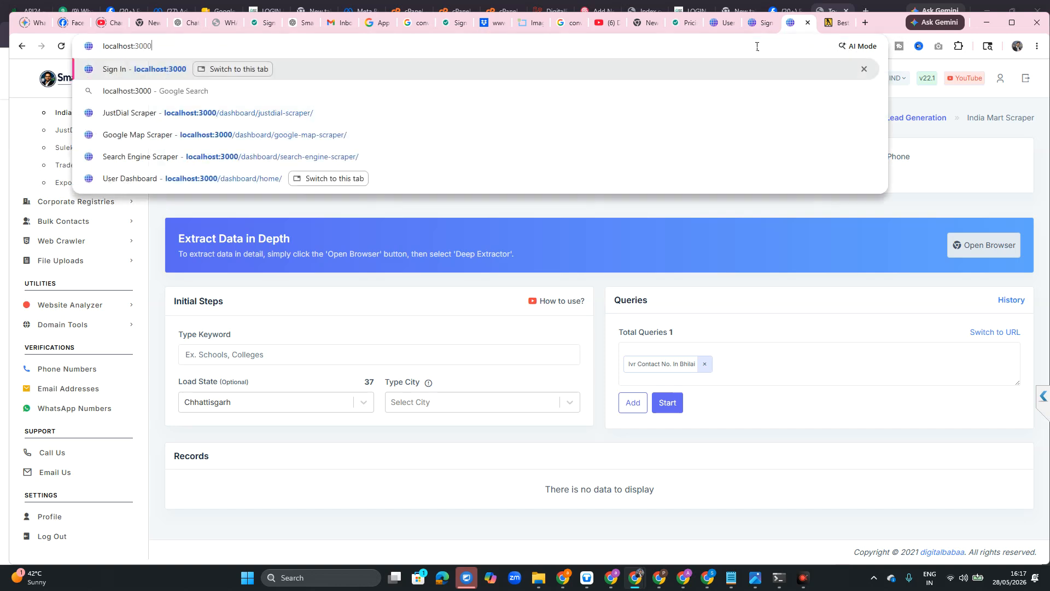
pyautogui.press('Escape')
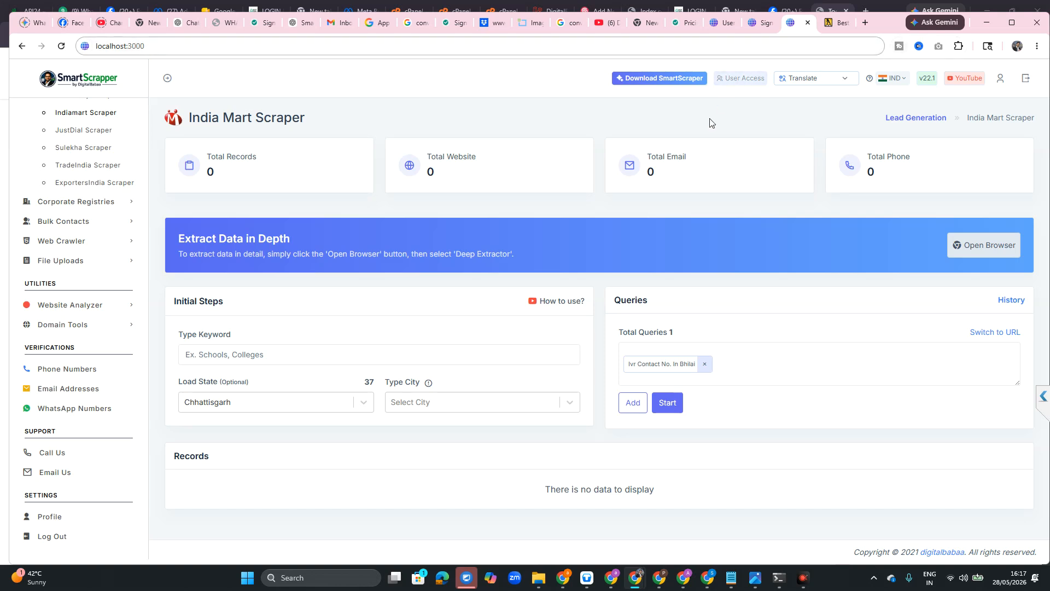
pyautogui.click(324, 40)
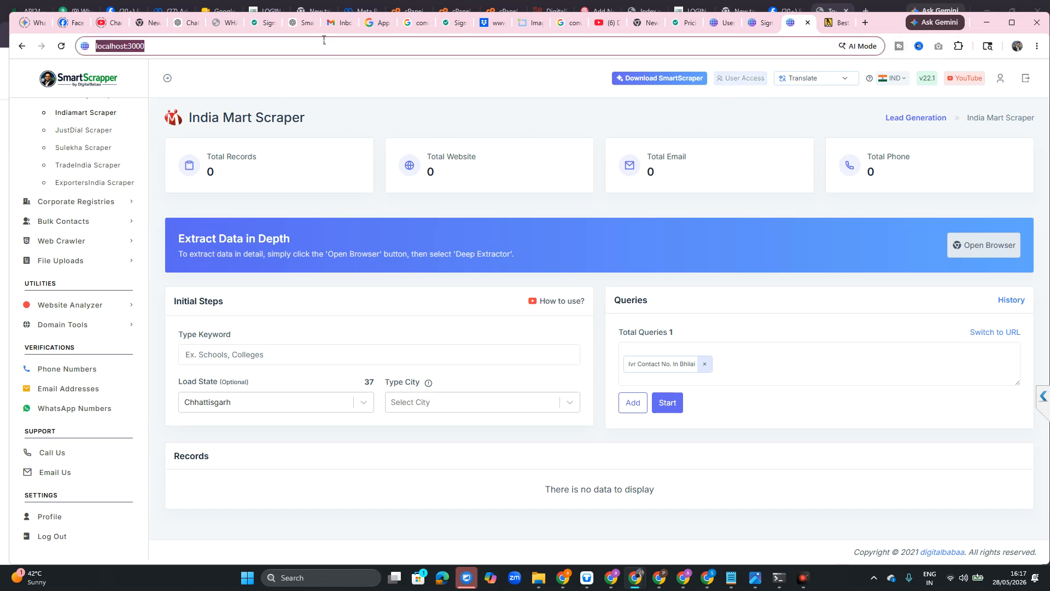
# Load localhost:3000 and bookmark it under the name 'smartscrapper'.
pyautogui.press('Return')
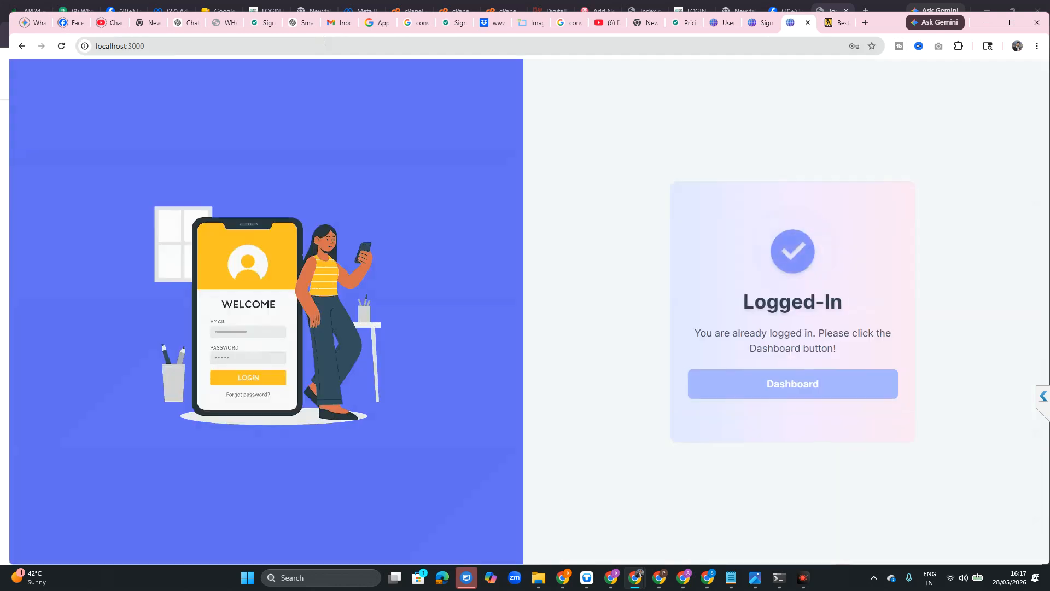
pyautogui.click(872, 46)
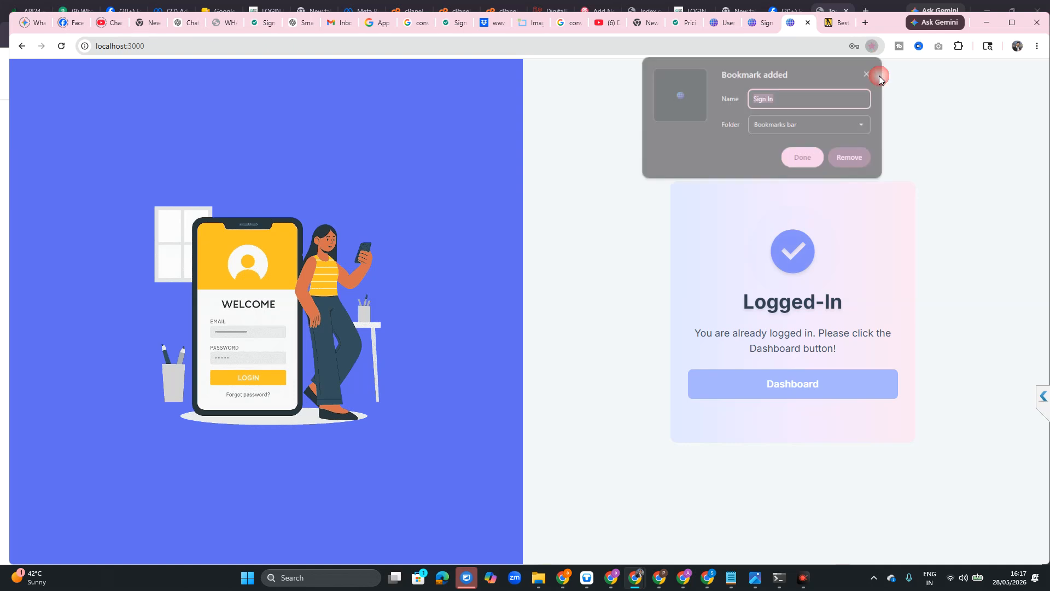
pyautogui.press('BackSpace')
pyautogui.write('smartscrapper')
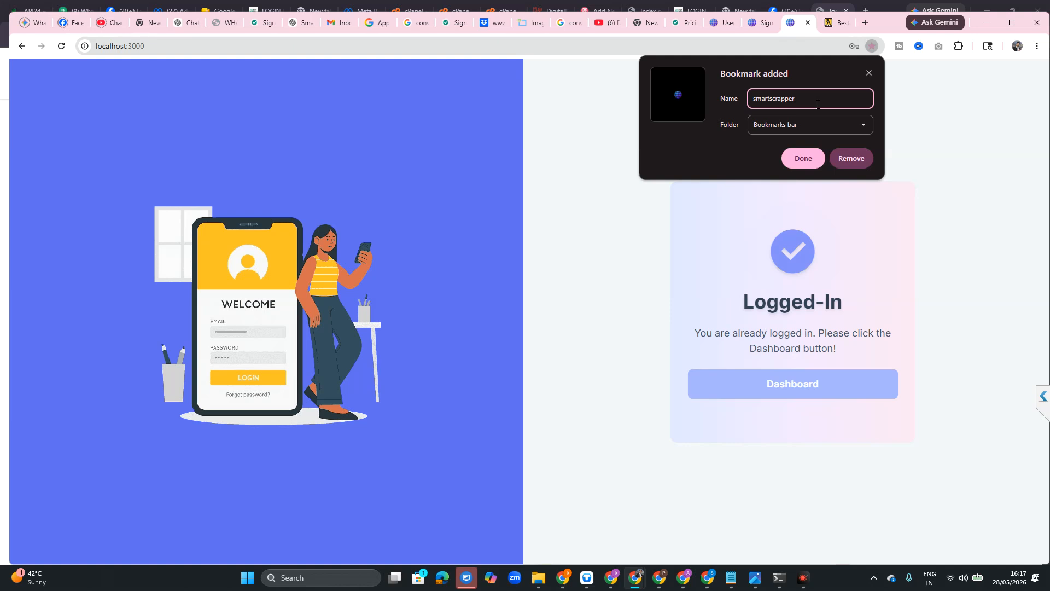
pyautogui.press('Return')
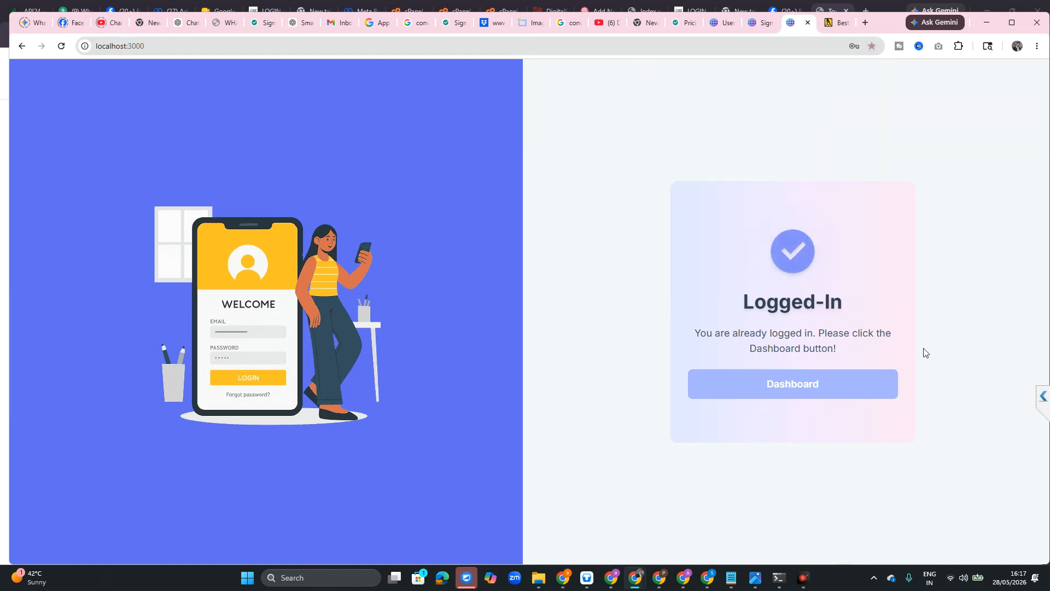
# Open the Dashboard home showing 267 map searches, 21 websites and 54 phones scraped.
pyautogui.click(793, 386)
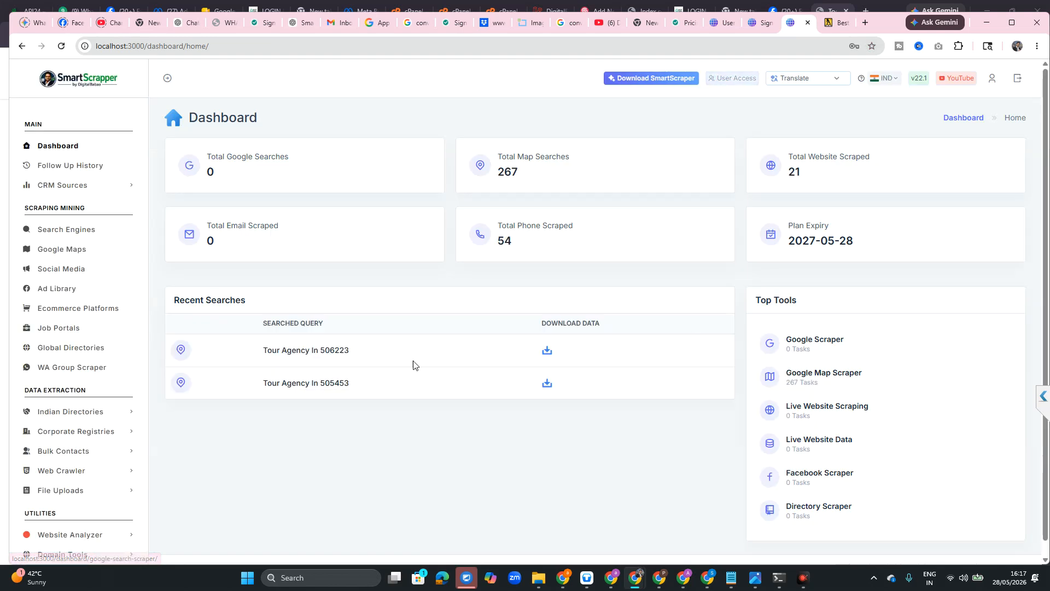
pyautogui.scroll(-4, 86, 385)
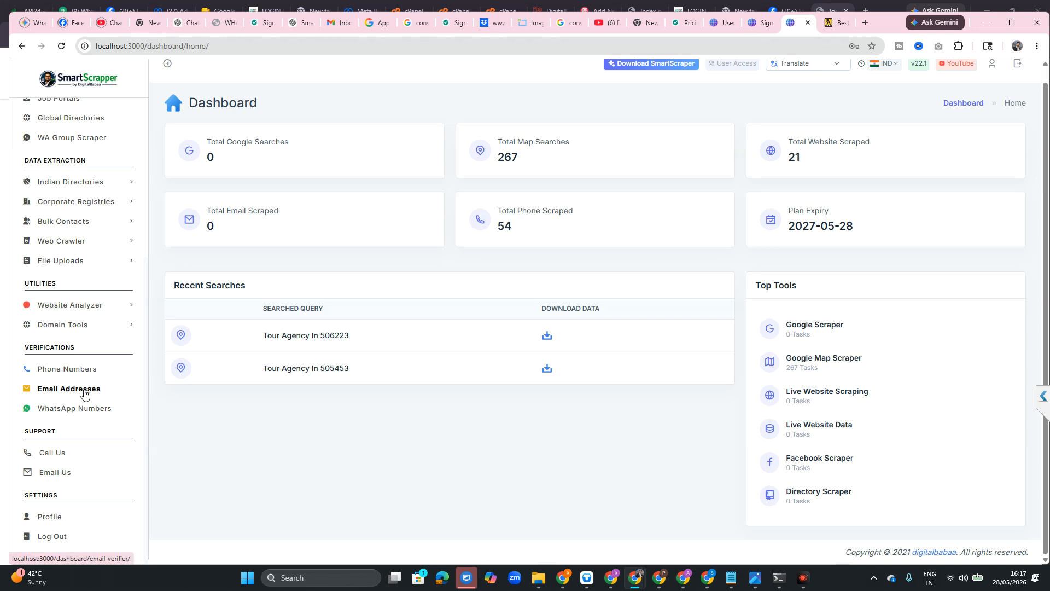
pyautogui.scroll(4, 76, 355)
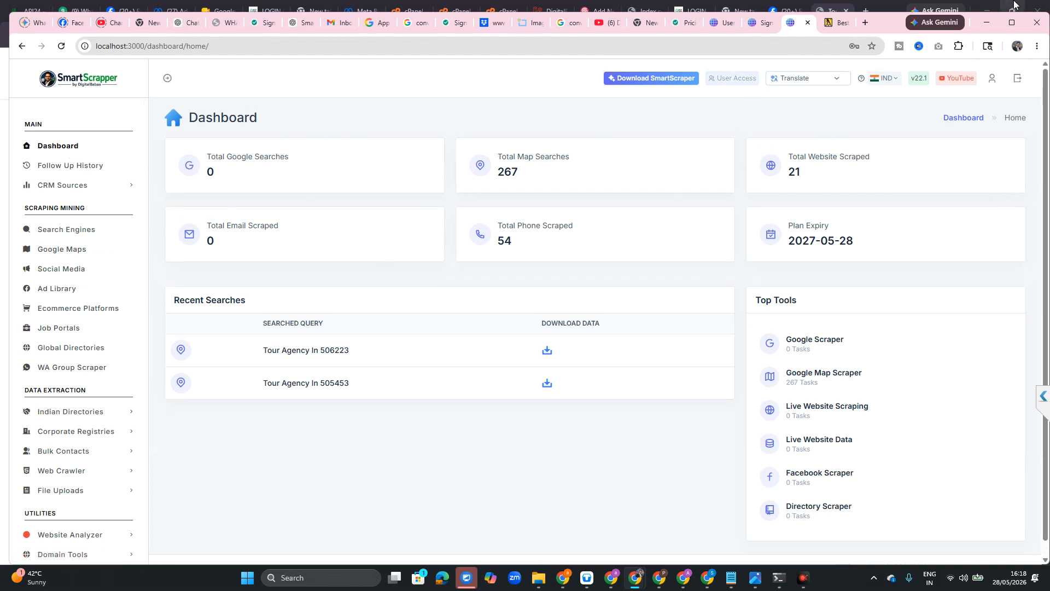
# Go to smartscrapper.digitalbabaa.com in a new browser tab.
pyautogui.click(865, 22)
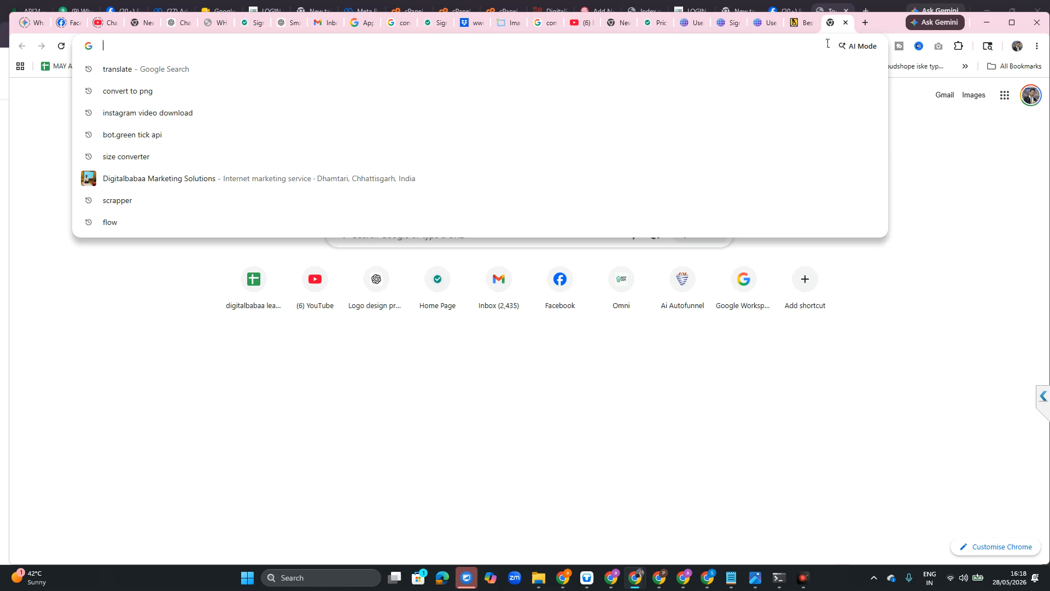
pyautogui.write('smart')
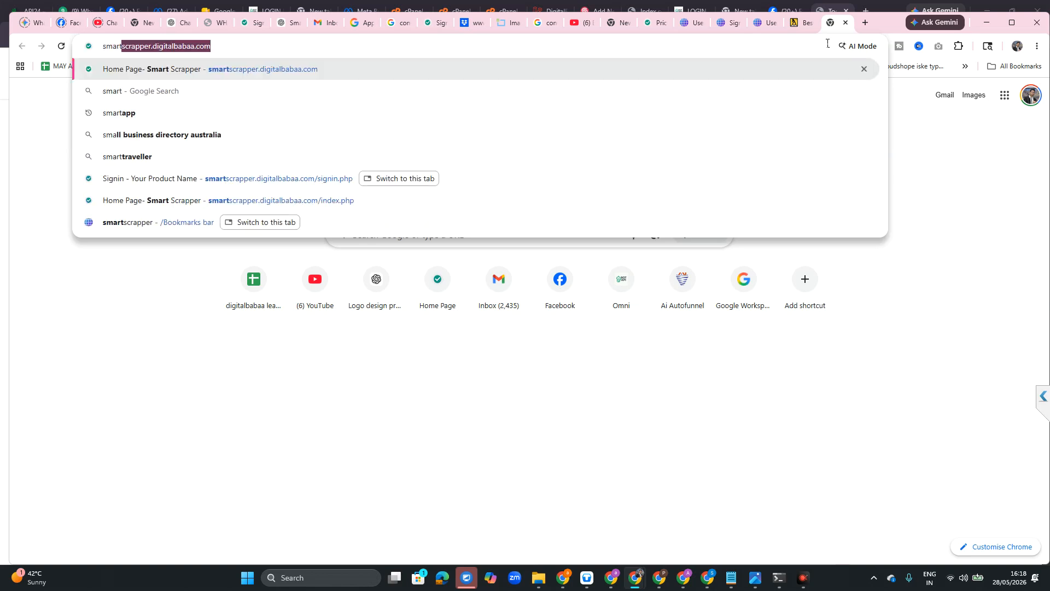
pyautogui.write('scrapper')
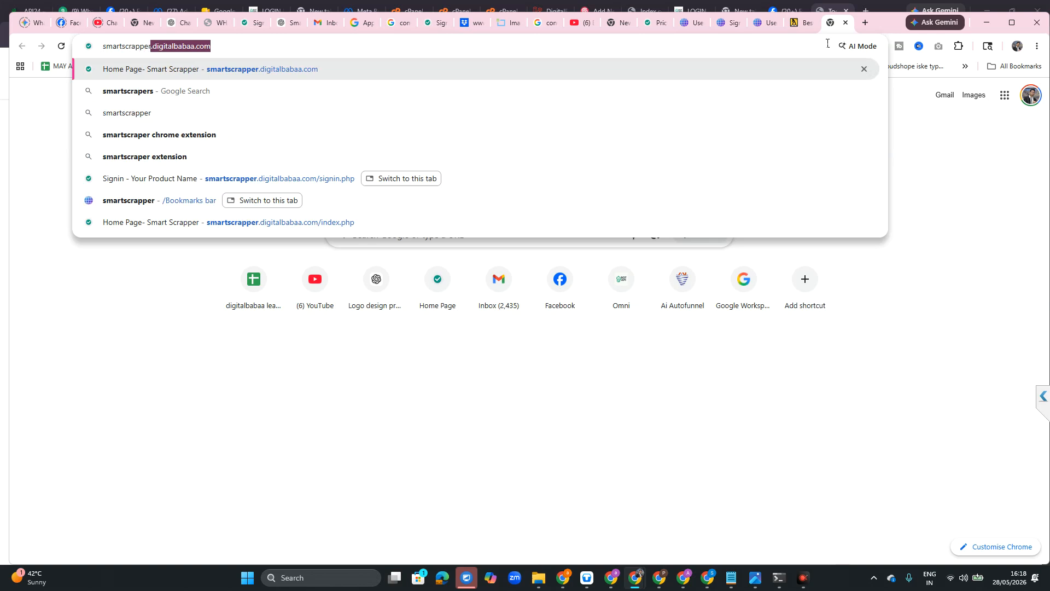
pyautogui.press('Return')
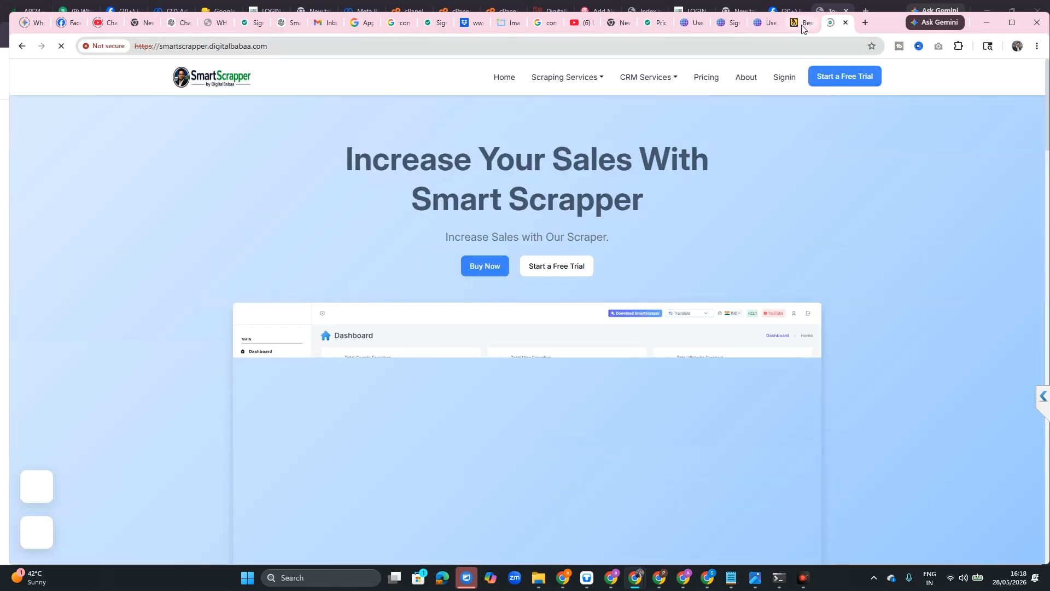
pyautogui.click(803, 25)
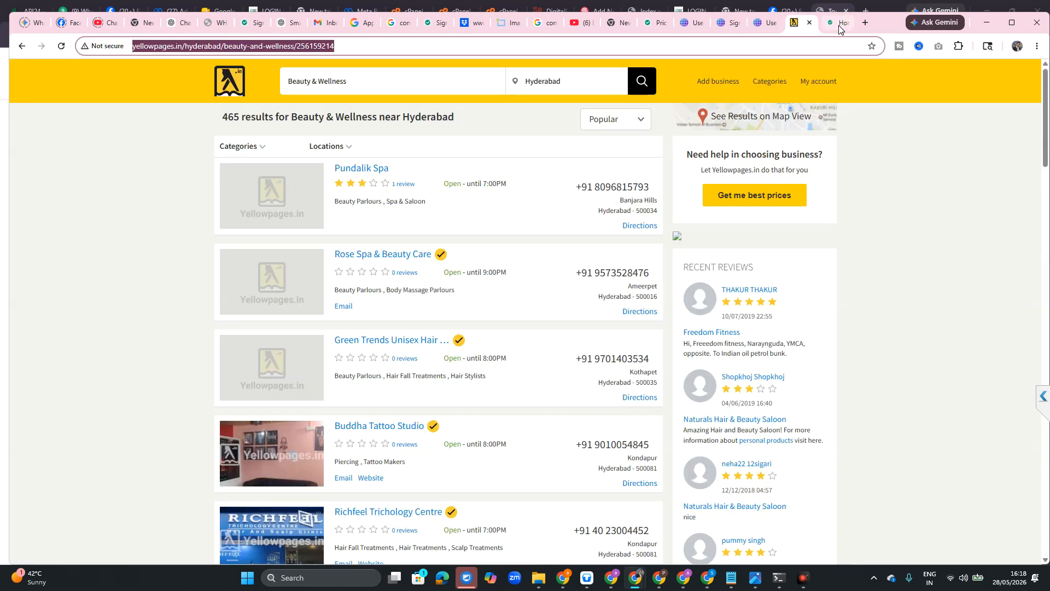
pyautogui.click(840, 26)
pyautogui.scroll(-4, 773, 240)
pyautogui.scroll(1, 797, 261)
pyautogui.scroll(-12, 802, 268)
pyautogui.scroll(10, 813, 269)
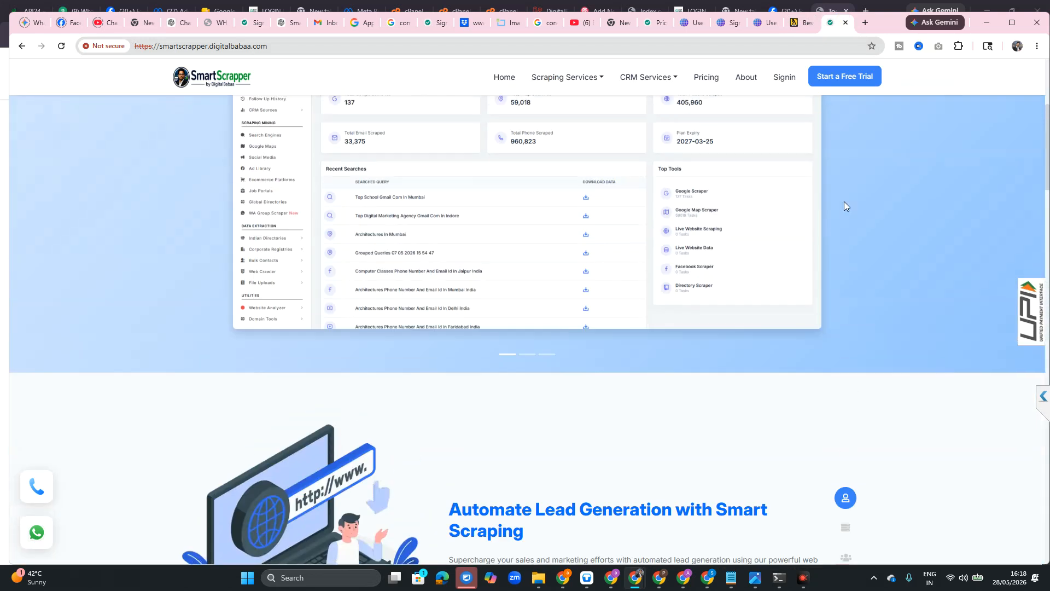
pyautogui.scroll(5, 844, 201)
# Sign in using the saved account e-mail and the account password.
pyautogui.click(784, 77)
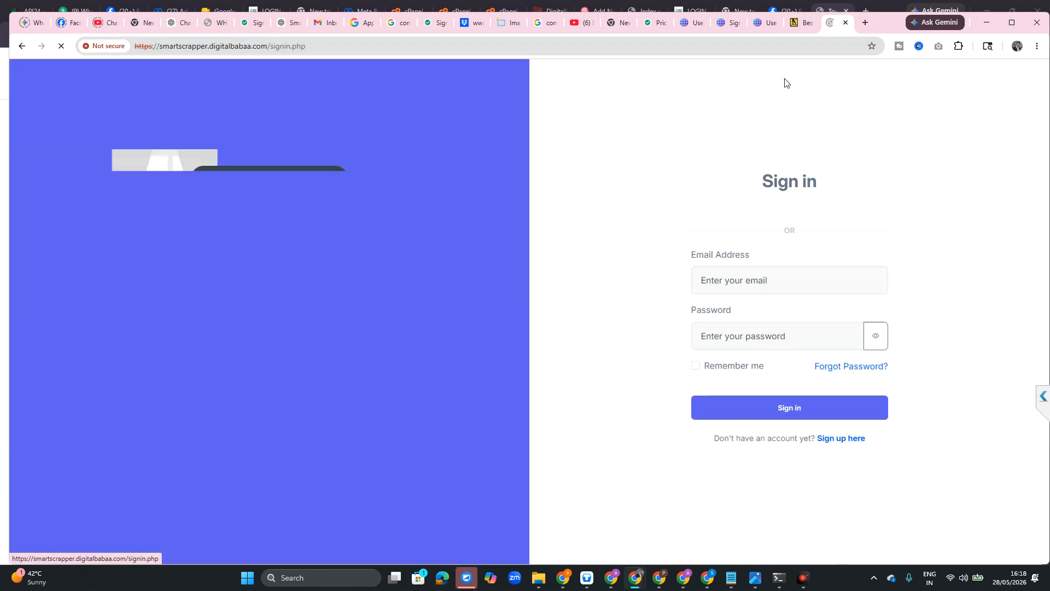
pyautogui.click(769, 290)
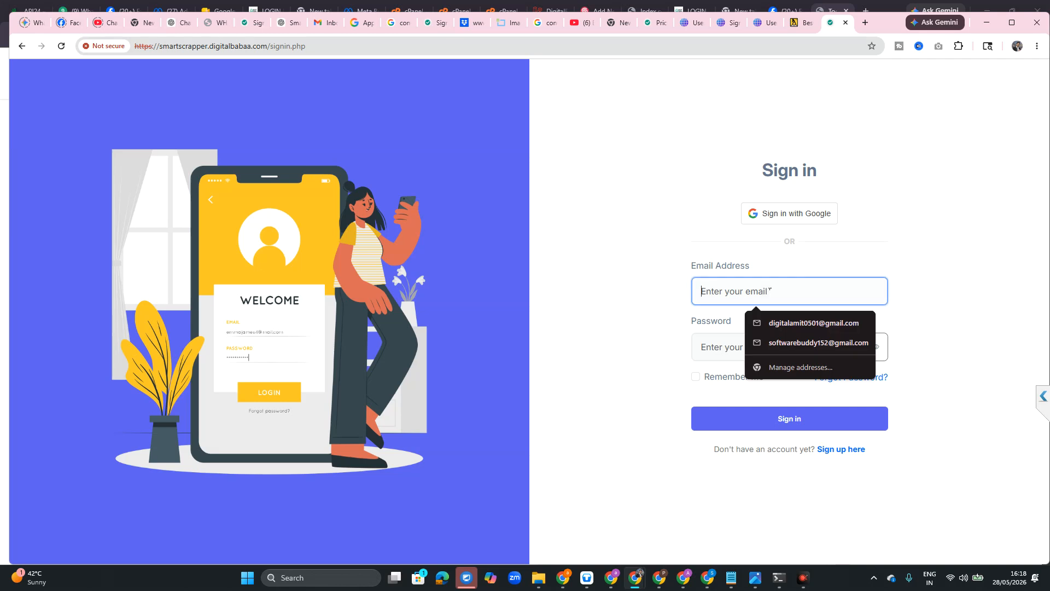
pyautogui.click(797, 329)
pyautogui.click(773, 346)
pyautogui.press('capslock')
pyautogui.press('capslock')
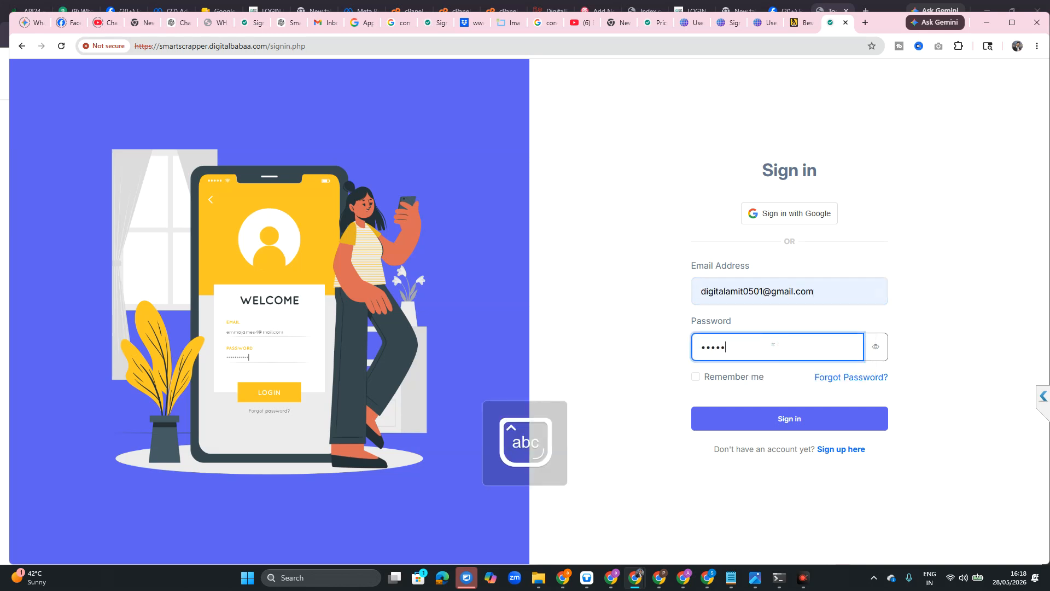
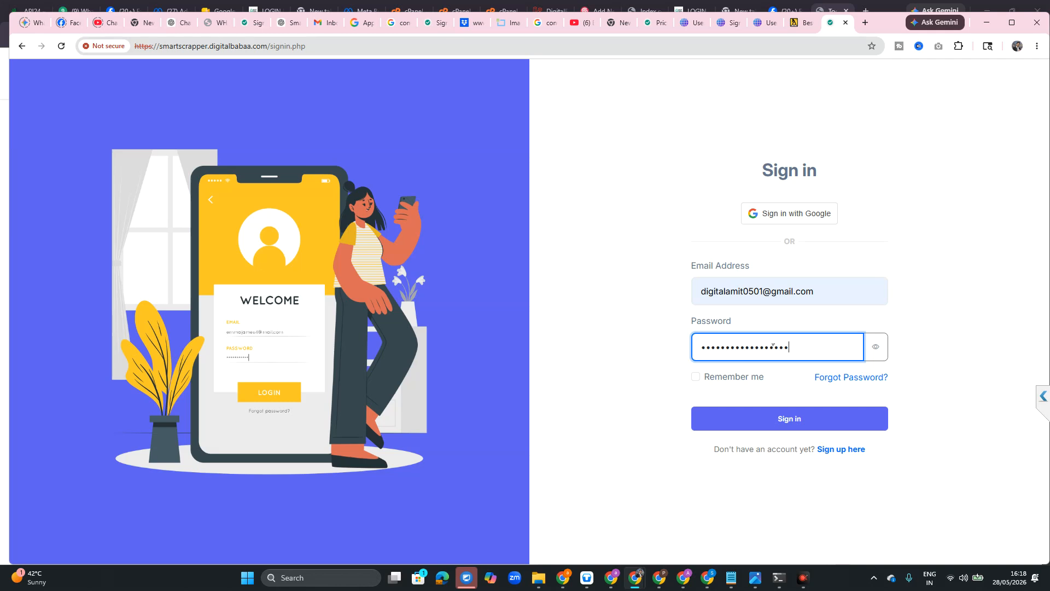
pyautogui.press('Return')
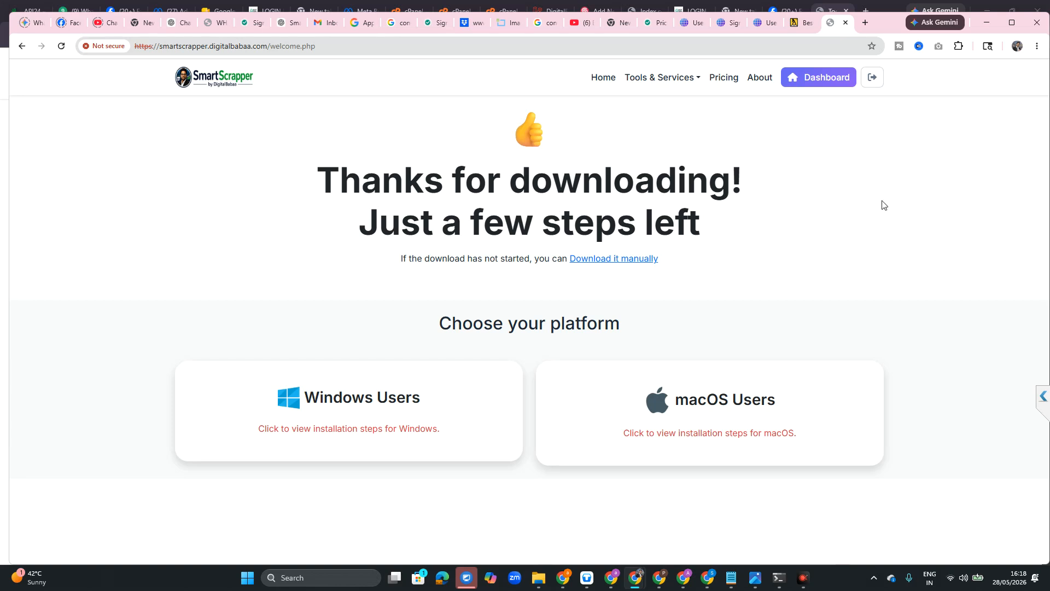
# Open the reseller Dashboard, check the 100 licences left, visit User Analytics, and return.
pyautogui.click(813, 78)
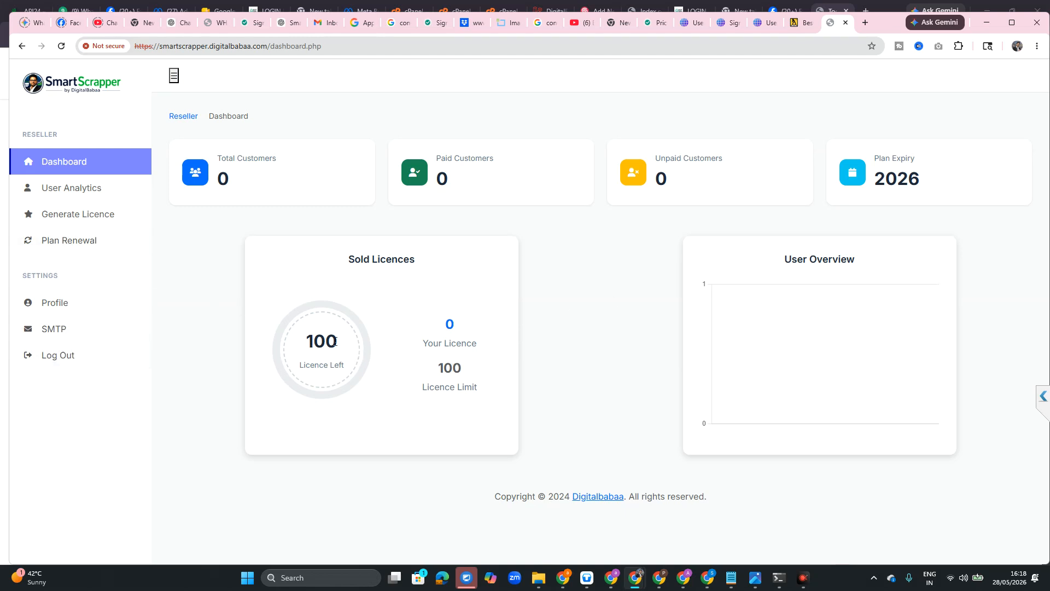
pyautogui.moveTo(346, 350); pyautogui.dragTo(305, 344)
pyautogui.click(321, 352)
pyautogui.click(99, 186)
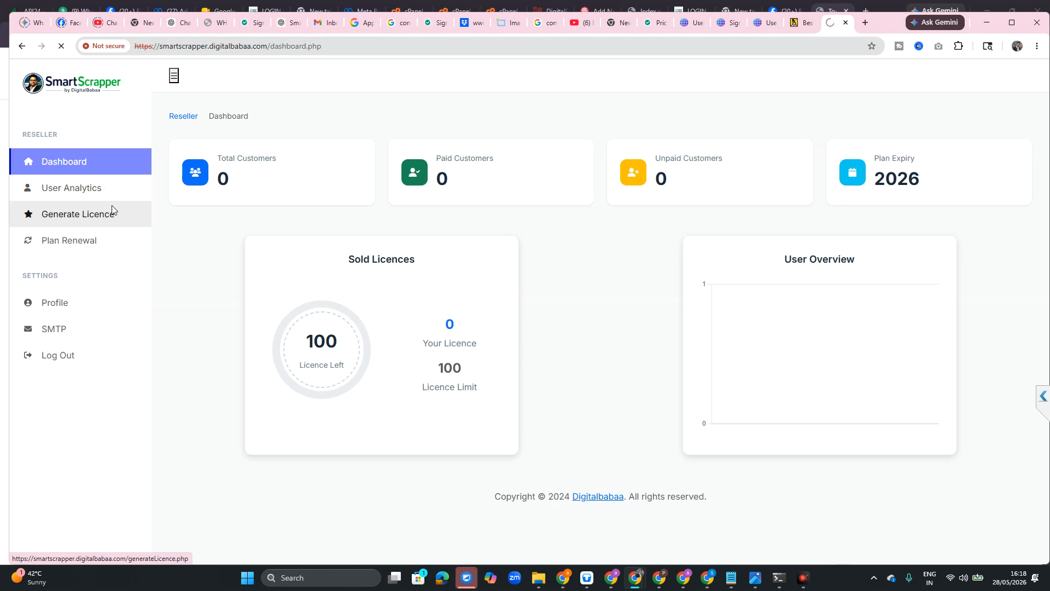
pyautogui.click(82, 160)
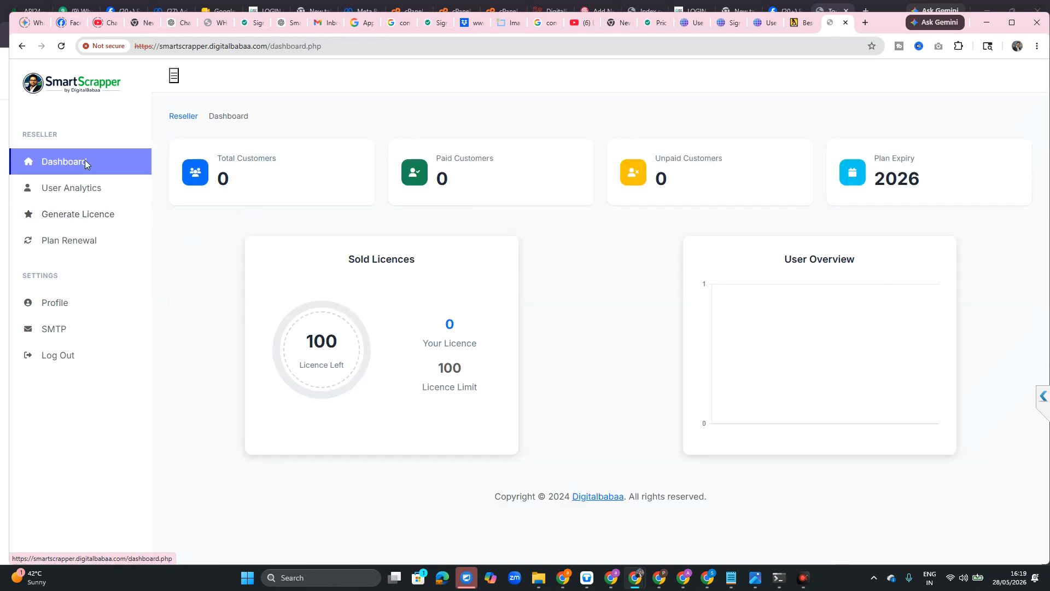